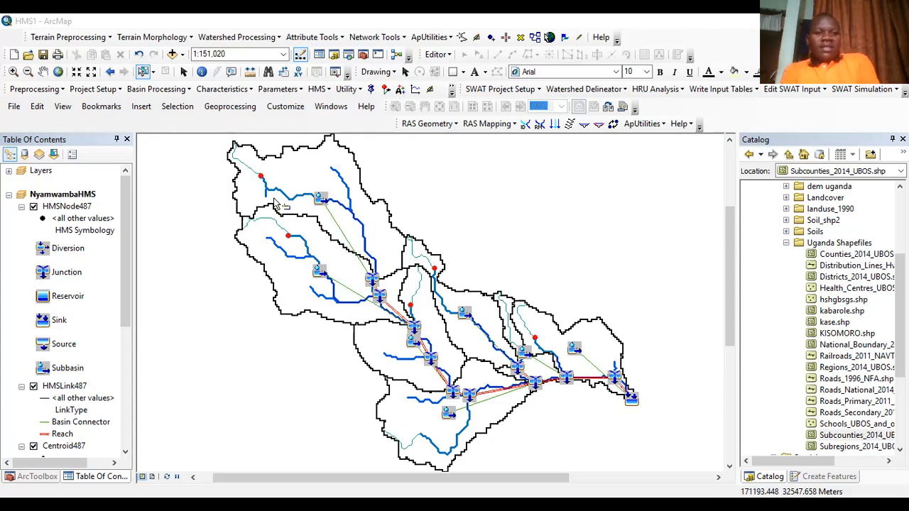
Insert a new data frame into the map and name it Curve number grid
{"action": "left_click", "coordinate": [20, 198]}
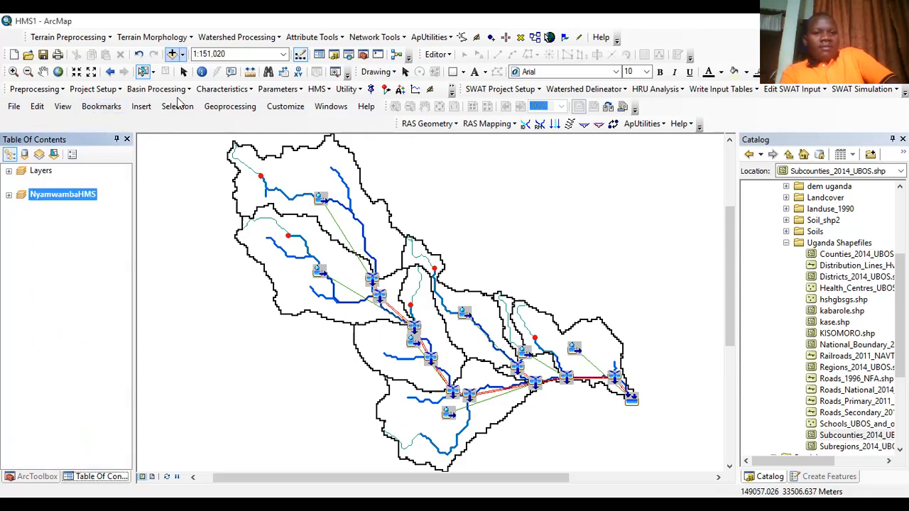
{"action": "left_click", "coordinate": [143, 107]}
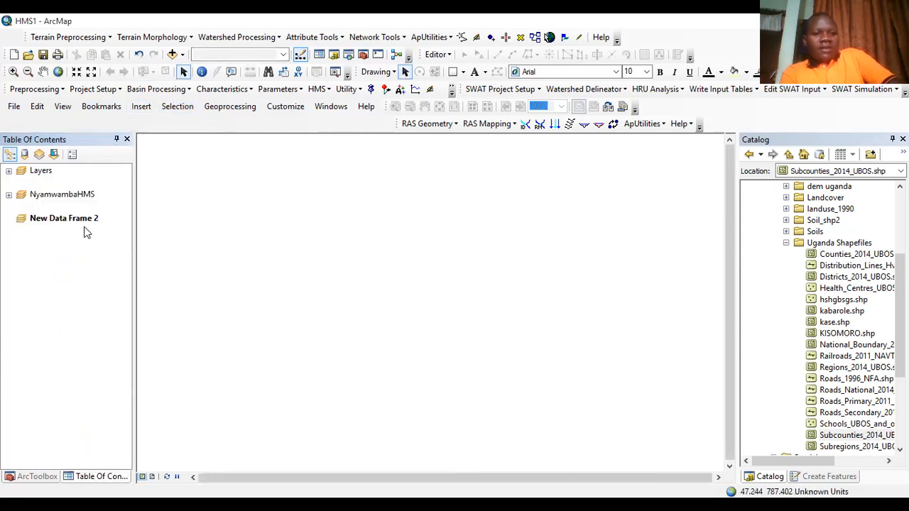
{"action": "left_click", "coordinate": [79, 223]}
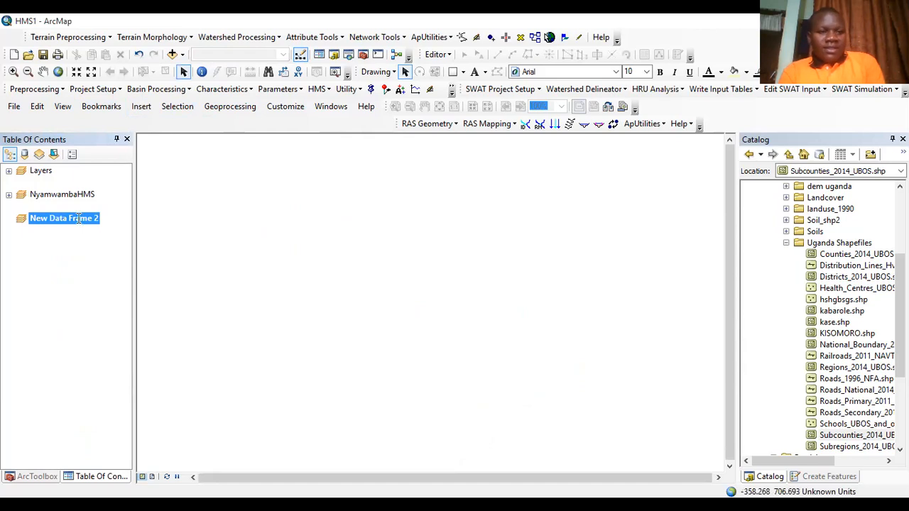
{"action": "left_click", "coordinate": [78, 219]}
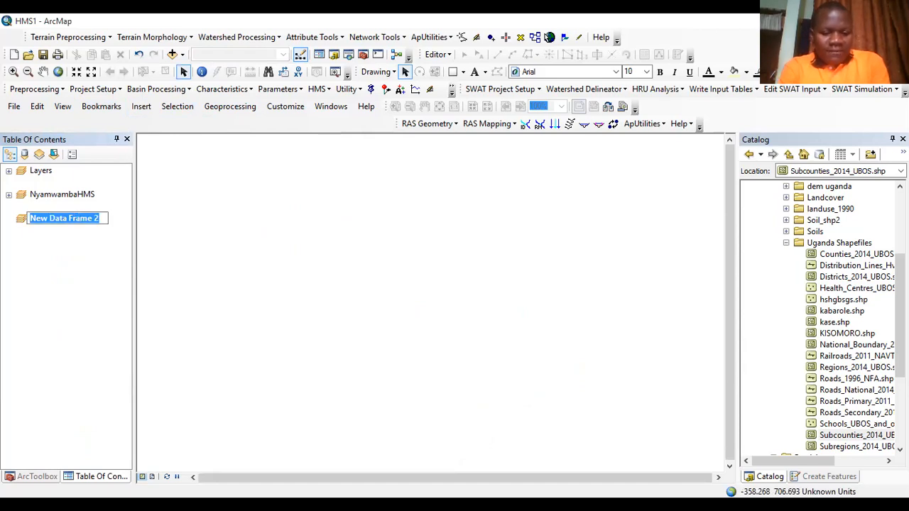
{"action": "type", "text": "Curve num"}
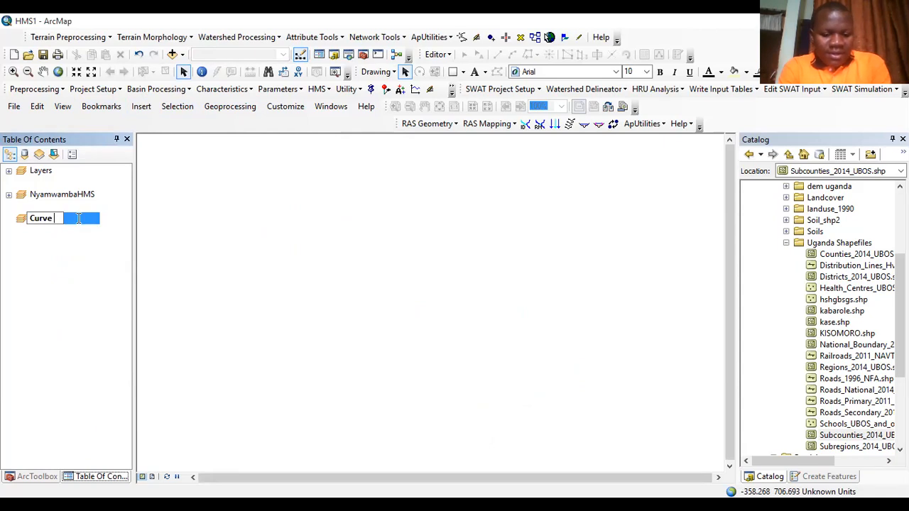
{"action": "type", "text": "ber grid"}
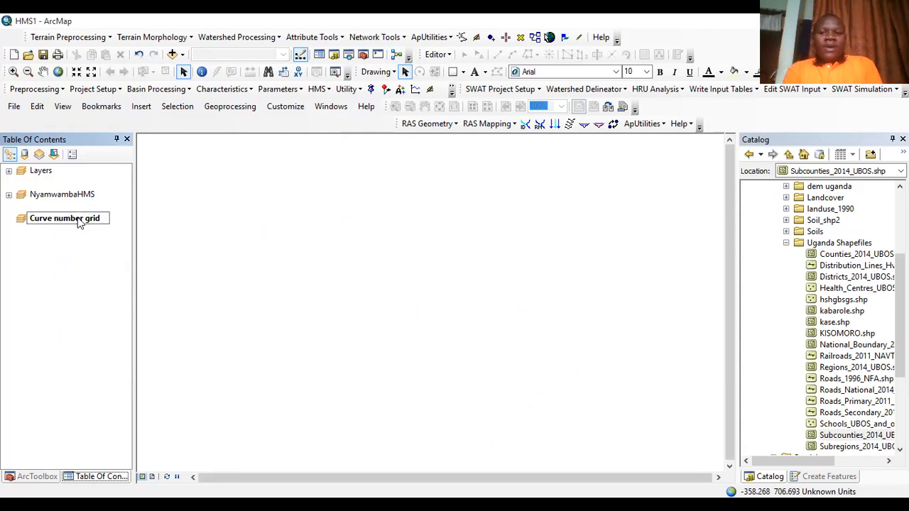
{"action": "key", "text": "Return"}
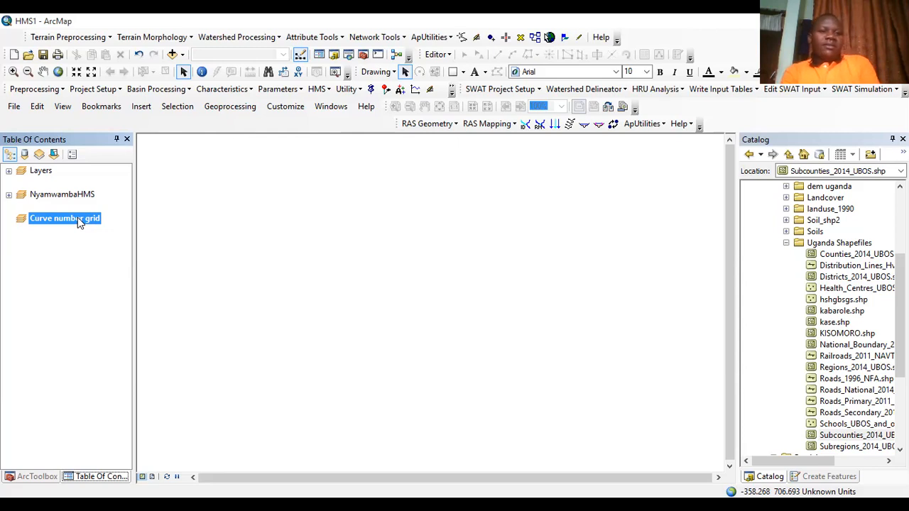
Collapse the layer legends in NyamwambaHMS and copy its Subbasin487 layer into the Curve number grid data frame
{"action": "left_click", "coordinate": [8, 196]}
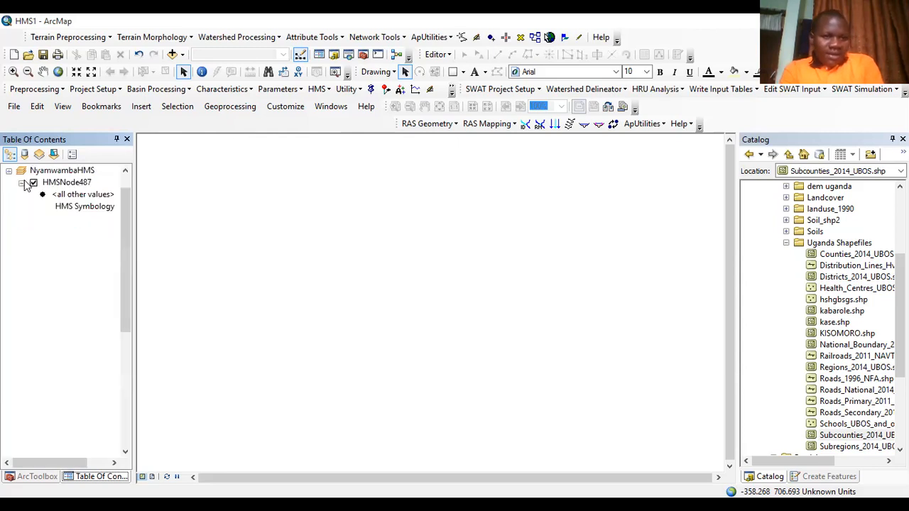
{"action": "left_click", "coordinate": [21, 182]}
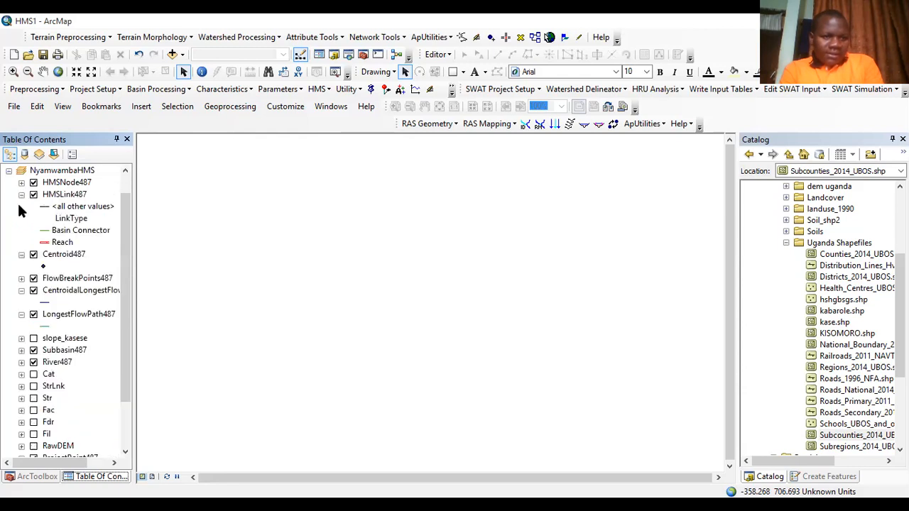
{"action": "left_click", "coordinate": [21, 194]}
{"action": "left_click", "coordinate": [21, 206]}
{"action": "left_click", "coordinate": [22, 231]}
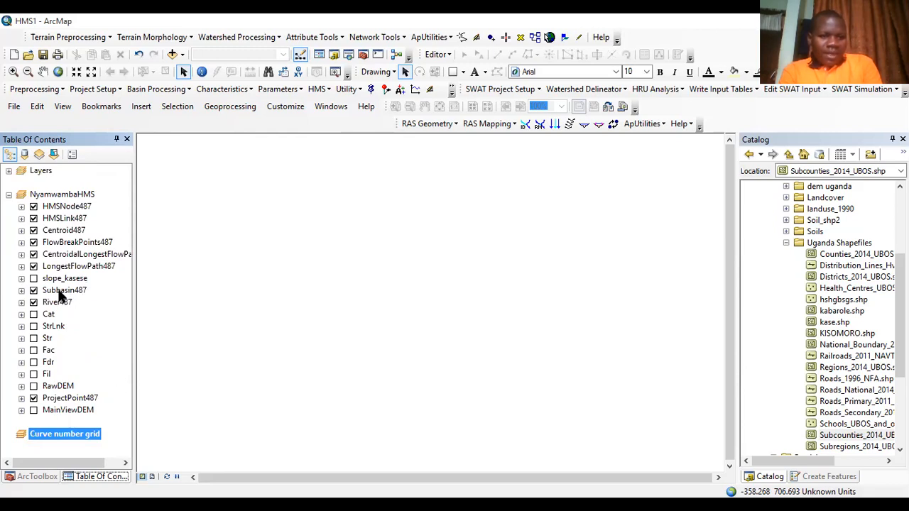
{"action": "left_click_drag", "start_coordinate": [62, 295], "coordinate": [59, 442]}
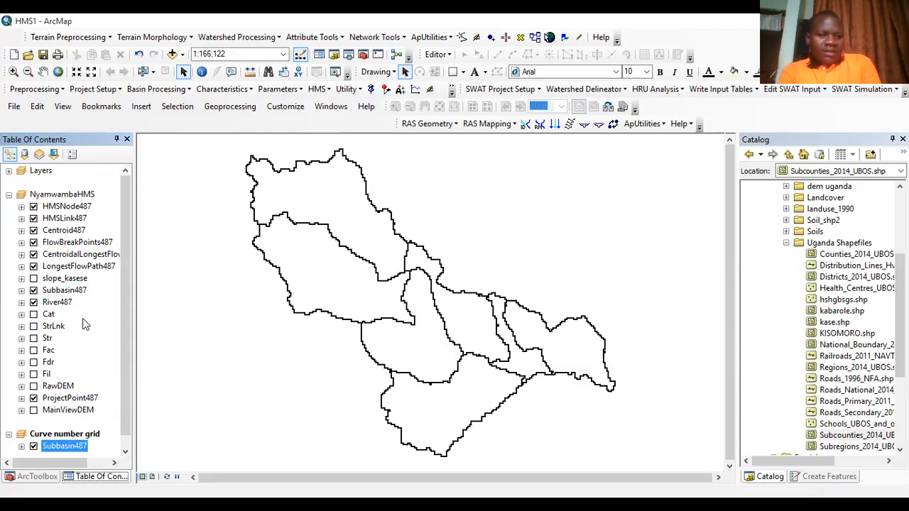
Copy the slope_kasese layer from NyamwambaHMS into the Curve number grid data frame
{"action": "left_click", "coordinate": [62, 280]}
{"action": "left_click_drag", "start_coordinate": [48, 439], "coordinate": [48, 441]}
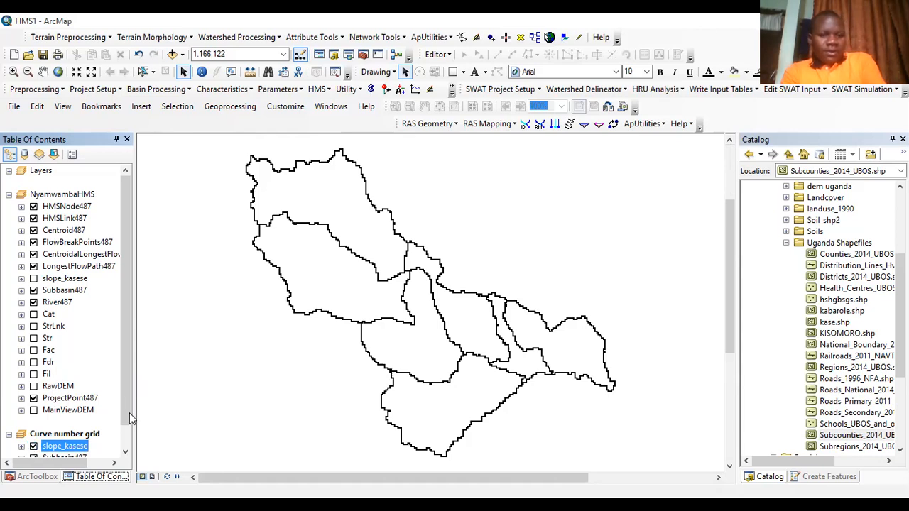
{"action": "scroll", "coordinate": [107, 423], "scroll_direction": "down", "scroll_amount": 1}
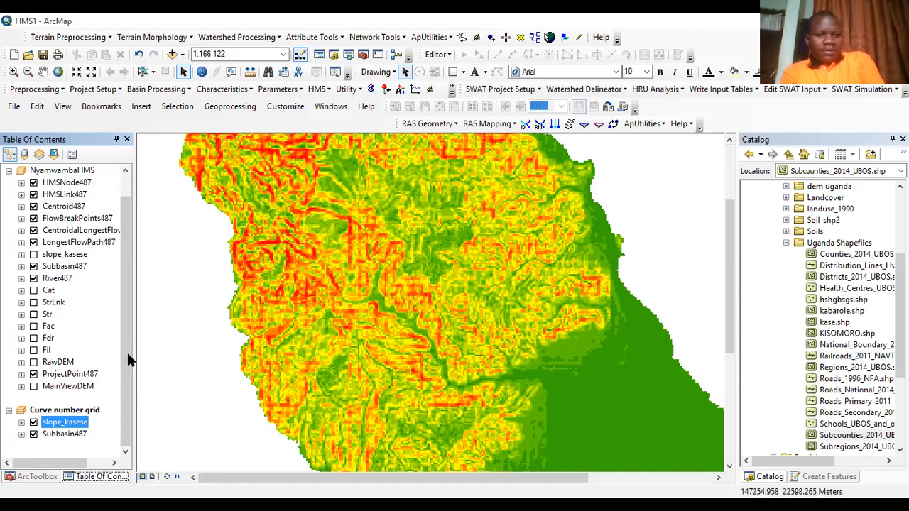
Copy the Dem_kasese layer from the Layers data frame into the Curve number grid data frame
{"action": "scroll", "coordinate": [125, 291], "scroll_direction": "up", "scroll_amount": 1}
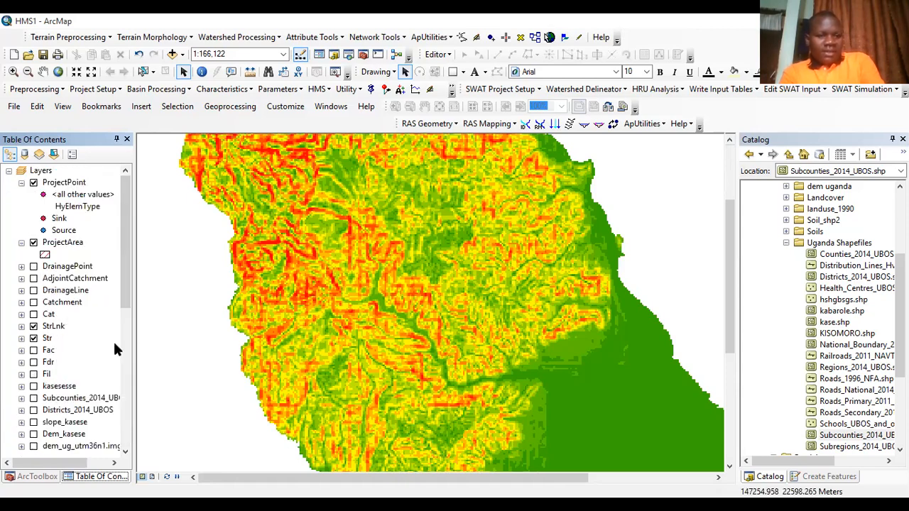
{"action": "scroll", "coordinate": [64, 292], "scroll_direction": "down", "scroll_amount": 4}
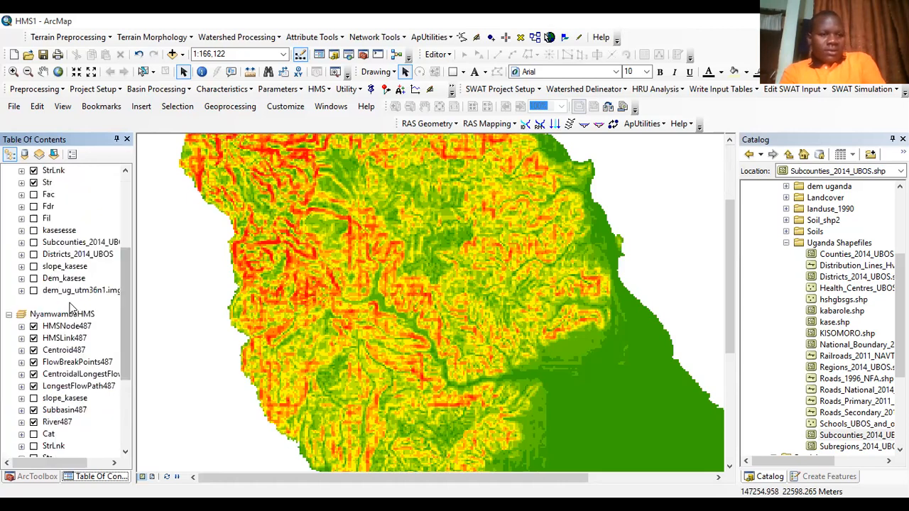
{"action": "left_click", "coordinate": [62, 280]}
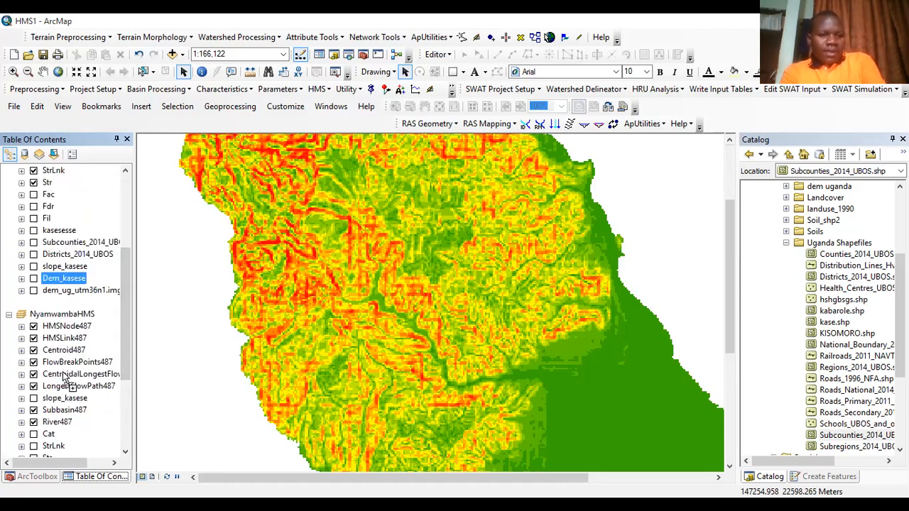
{"action": "scroll", "coordinate": [70, 456], "scroll_direction": "down", "scroll_amount": 1}
{"action": "left_click_drag", "start_coordinate": [69, 456], "coordinate": [38, 441]}
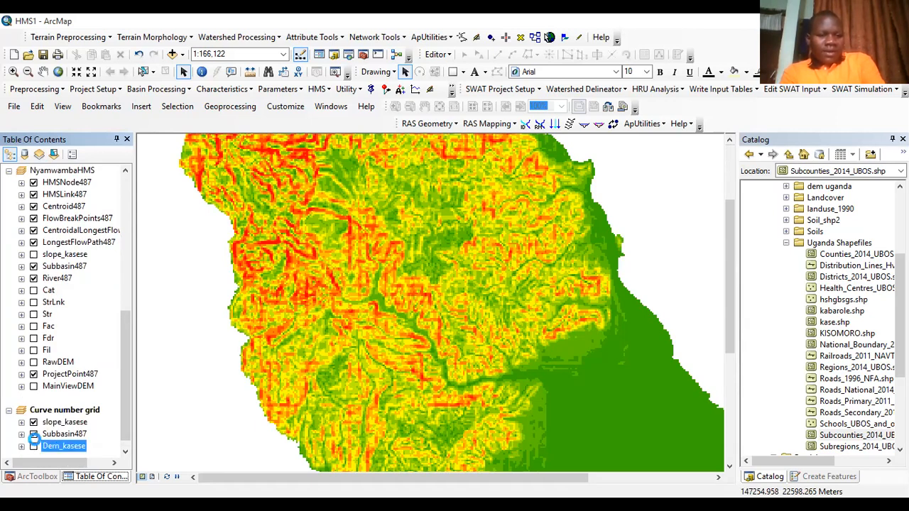
Display only Dem_kasese in the Curve number grid data frame, hiding Subbasin487 and slope_kasese
{"action": "left_click", "coordinate": [33, 434]}
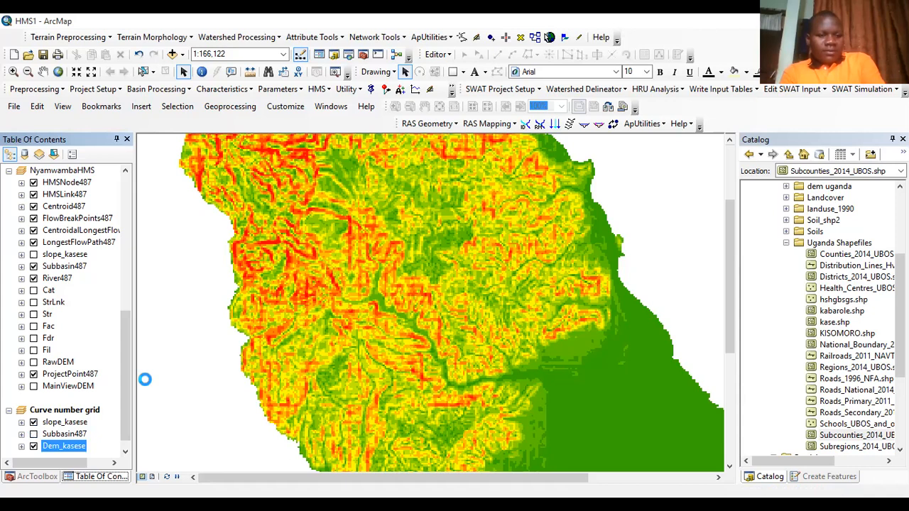
{"action": "left_click", "coordinate": [125, 452]}
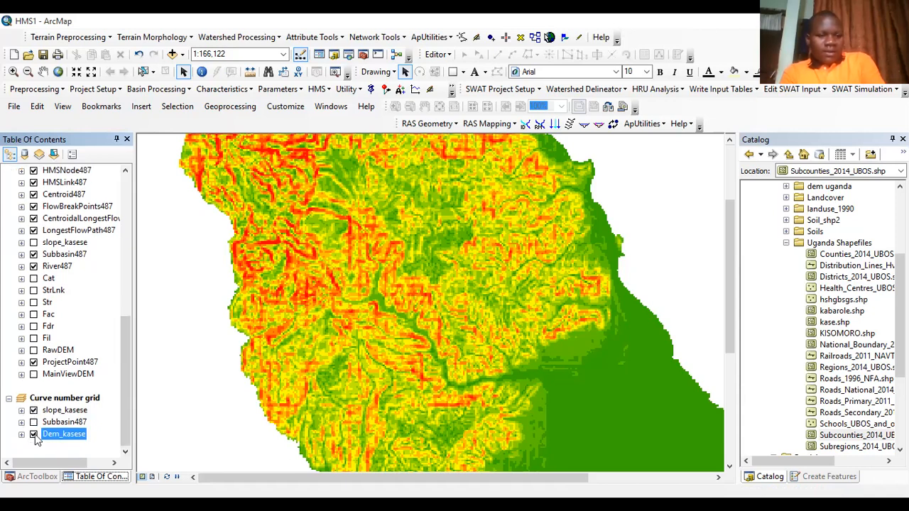
{"action": "left_click", "coordinate": [33, 410]}
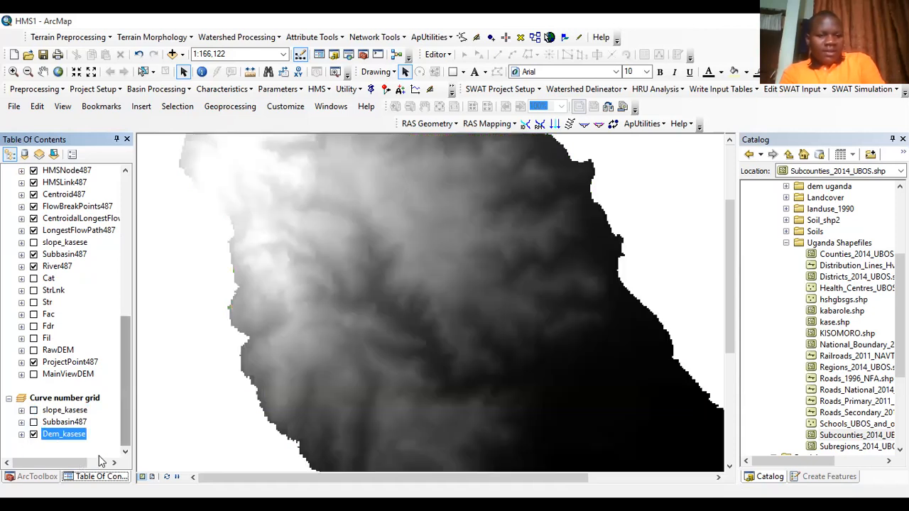
Set up a raster Clip of Dem_kasese with Subbasin487 as output extent, using the input features for clipping geometry
{"action": "left_click", "coordinate": [37, 478]}
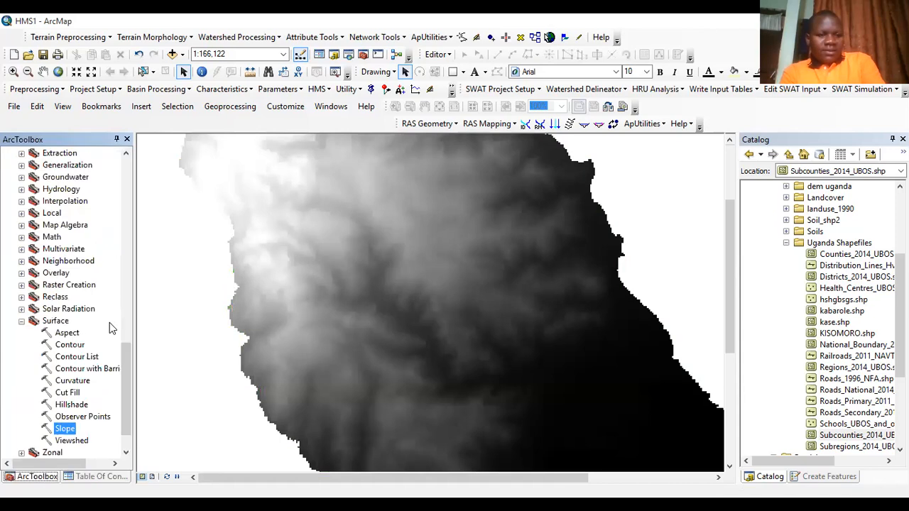
{"action": "left_click", "coordinate": [22, 321]}
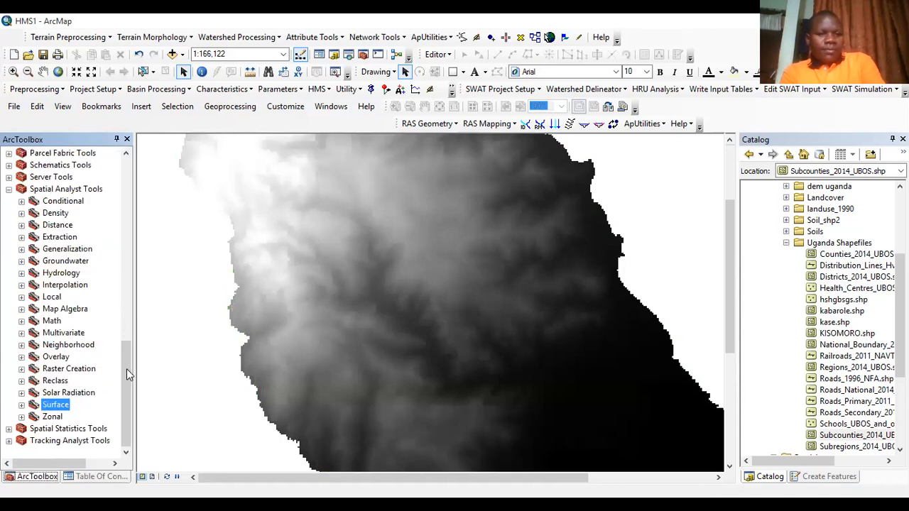
{"action": "scroll", "coordinate": [110, 252], "scroll_direction": "up", "scroll_amount": 7}
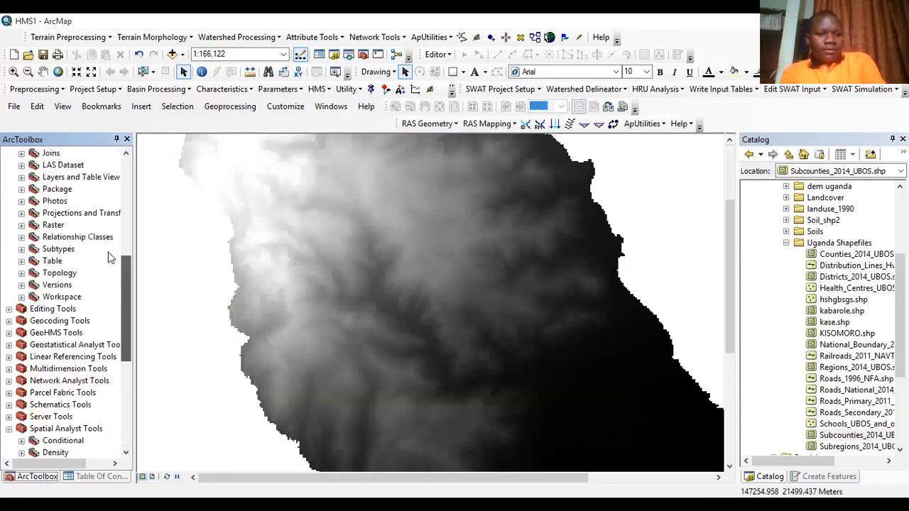
{"action": "scroll", "coordinate": [106, 252], "scroll_direction": "up", "scroll_amount": 3}
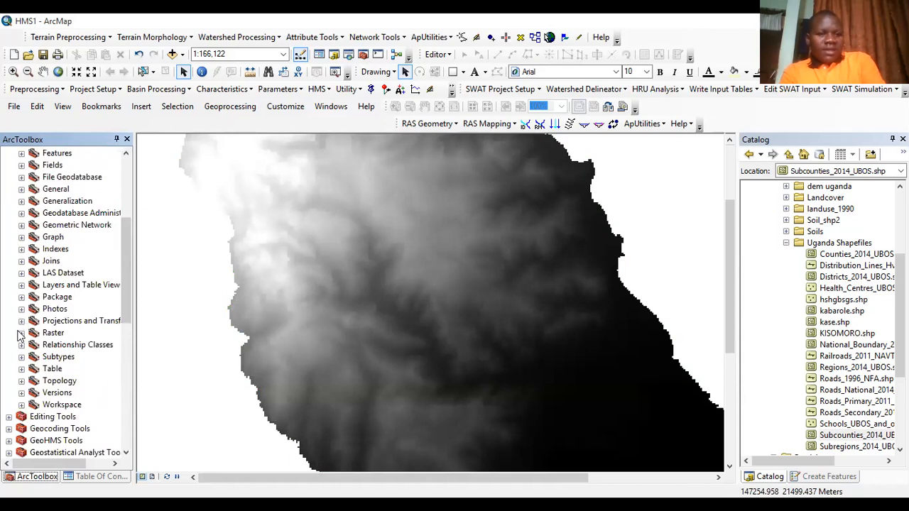
{"action": "left_click", "coordinate": [22, 333]}
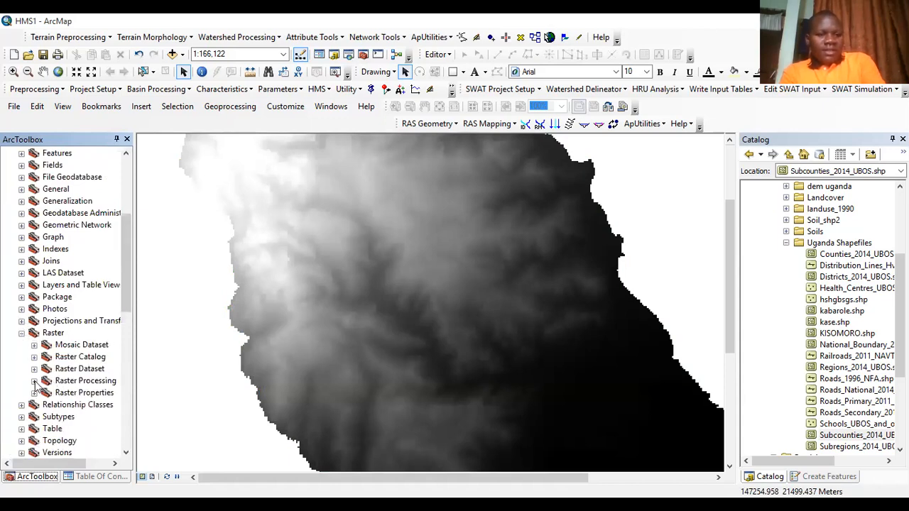
{"action": "double_click", "coordinate": [80, 381]}
{"action": "left_click", "coordinate": [75, 357]}
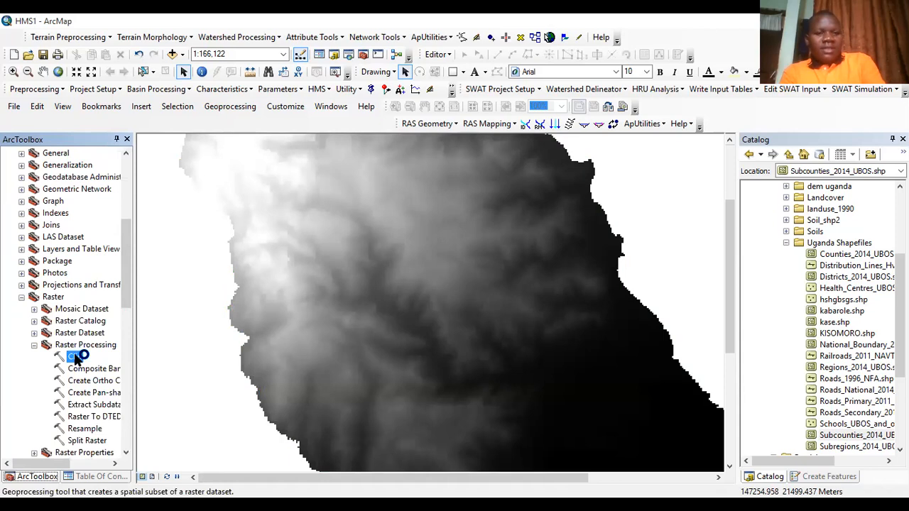
{"action": "left_click", "coordinate": [480, 155]}
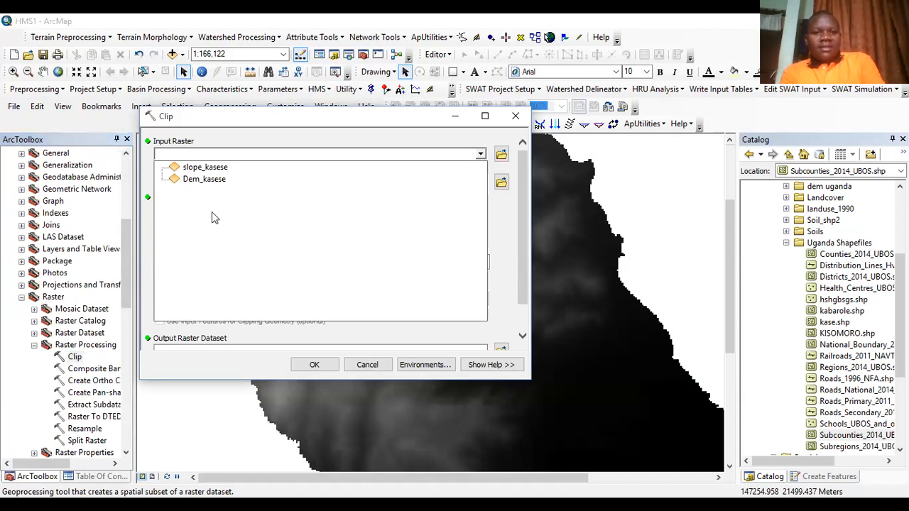
{"action": "left_click", "coordinate": [204, 179]}
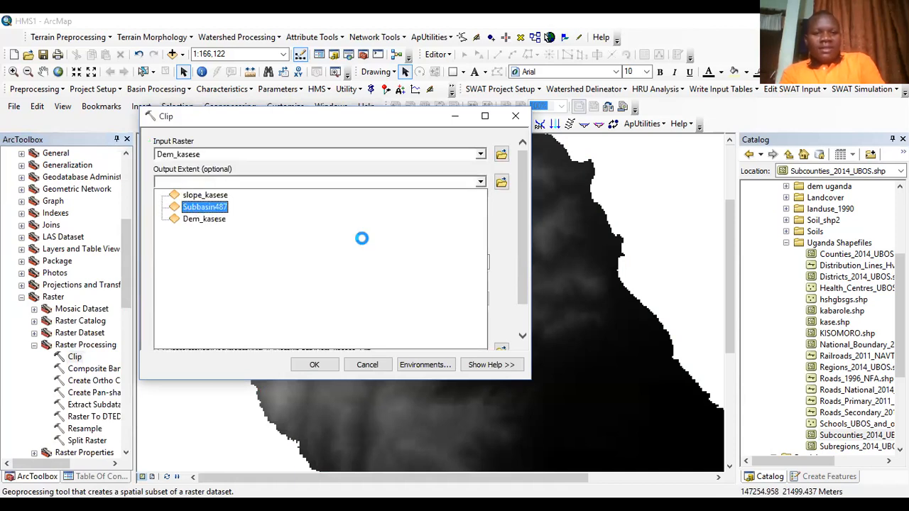
{"action": "left_click", "coordinate": [162, 329]}
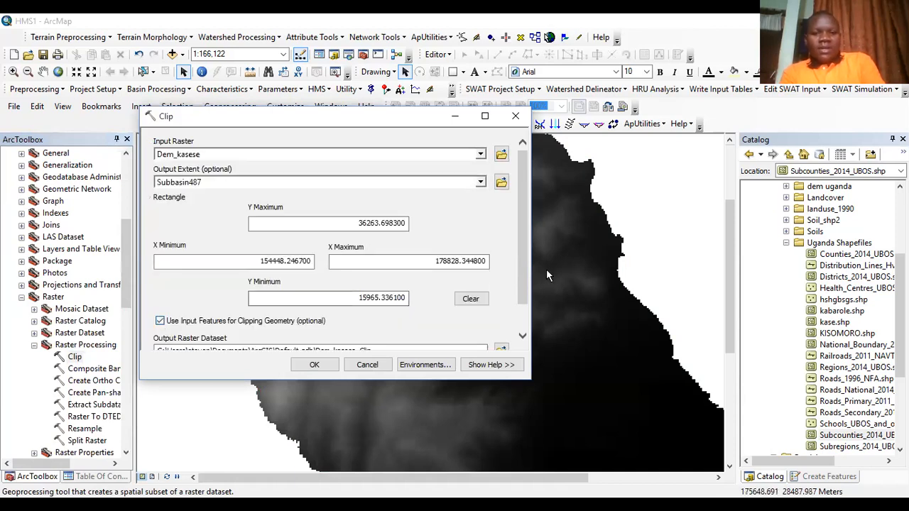
Create a folder named cngrid in the project folder while choosing the clip's output raster location
{"action": "scroll", "coordinate": [498, 319], "scroll_direction": "down", "scroll_amount": 1}
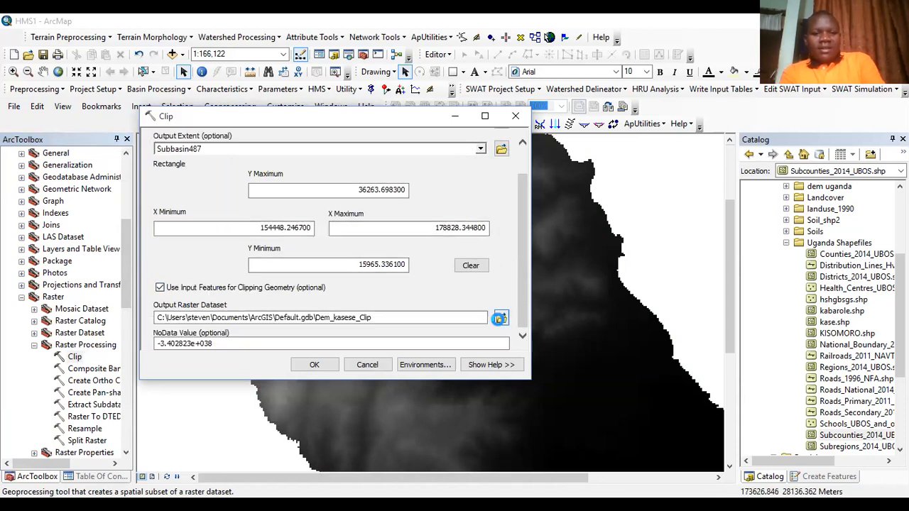
{"action": "left_click", "coordinate": [498, 319]}
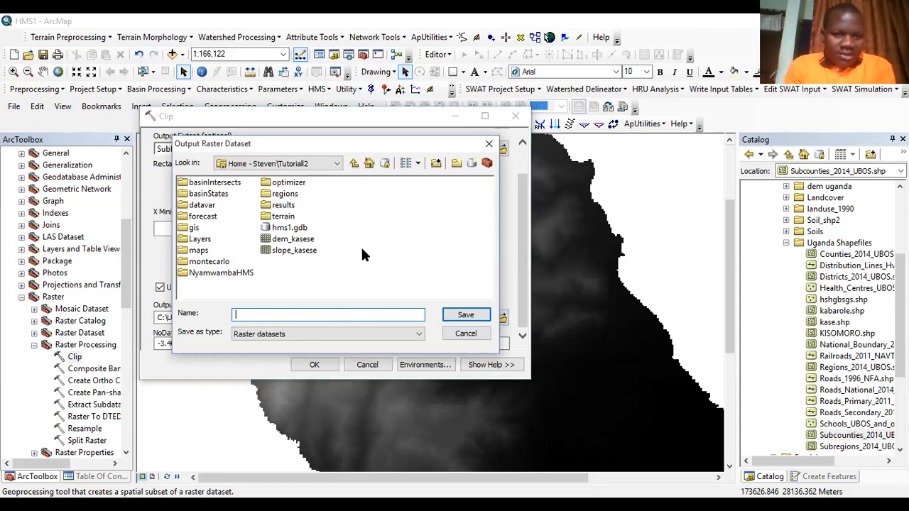
{"action": "left_click", "coordinate": [456, 164]}
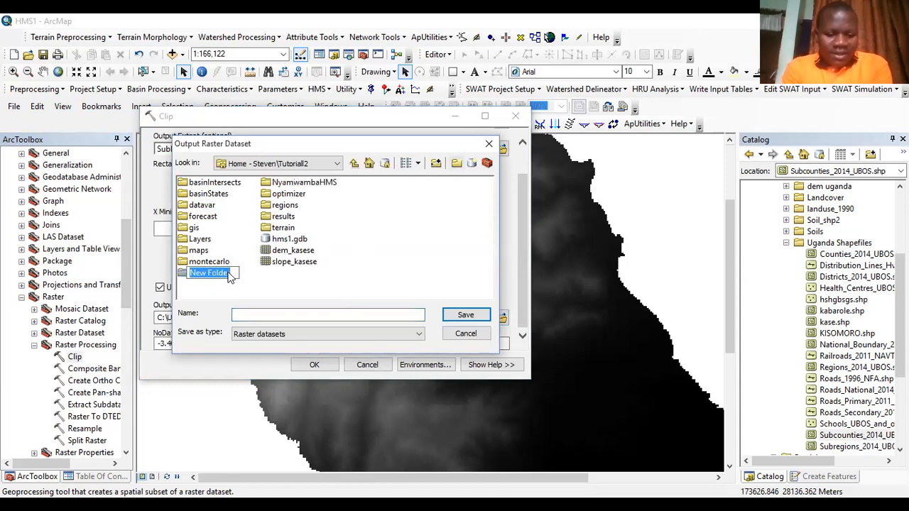
{"action": "type", "text": "cngrid"}
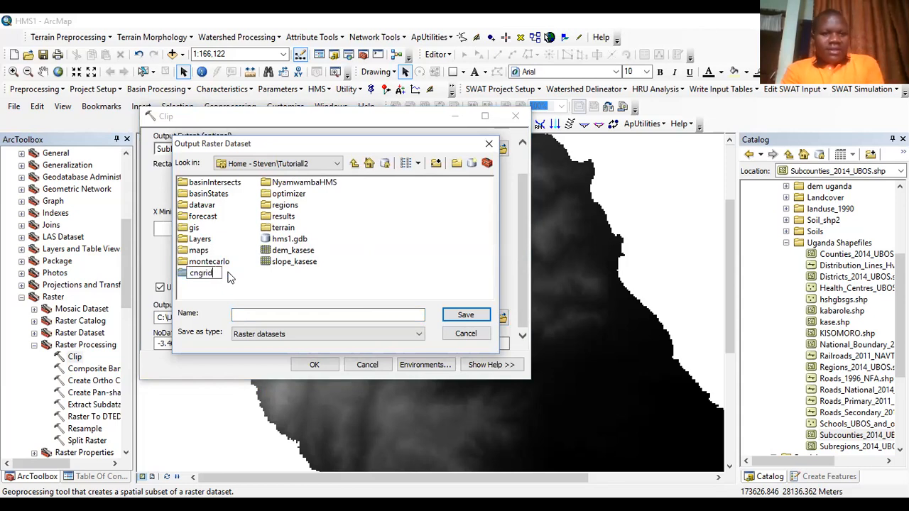
{"action": "key", "text": "Return"}
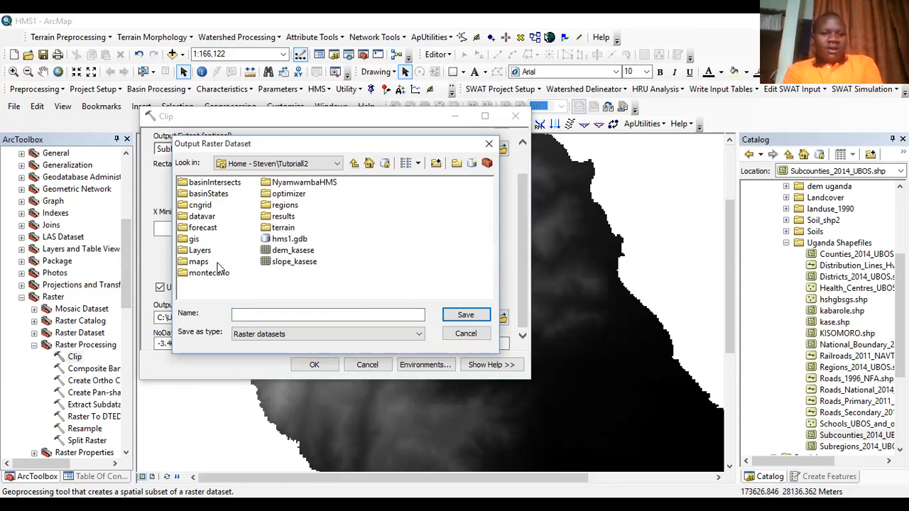
Save the clip output in the cngrid folder as dem_basin and run the Clip tool
{"action": "double_click", "coordinate": [200, 206]}
{"action": "left_click", "coordinate": [299, 313]}
{"action": "type", "text": "dem"}
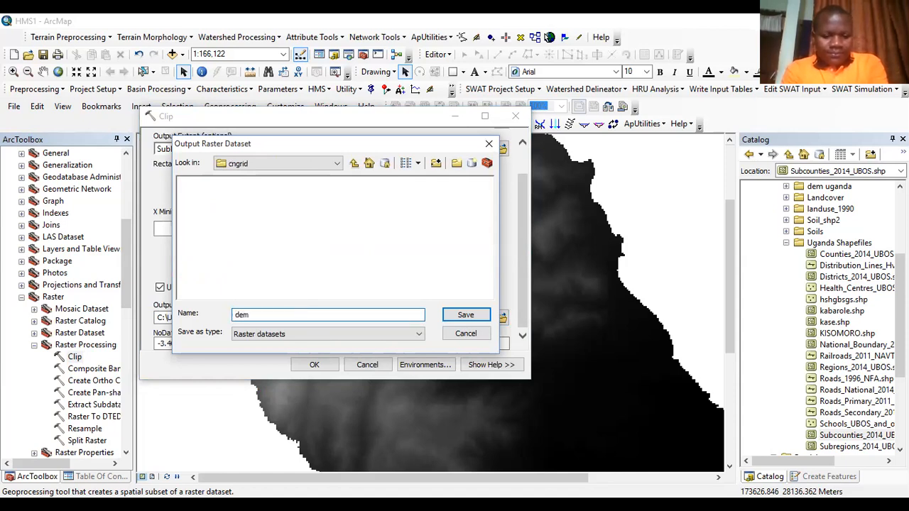
{"action": "type", "text": "_basin"}
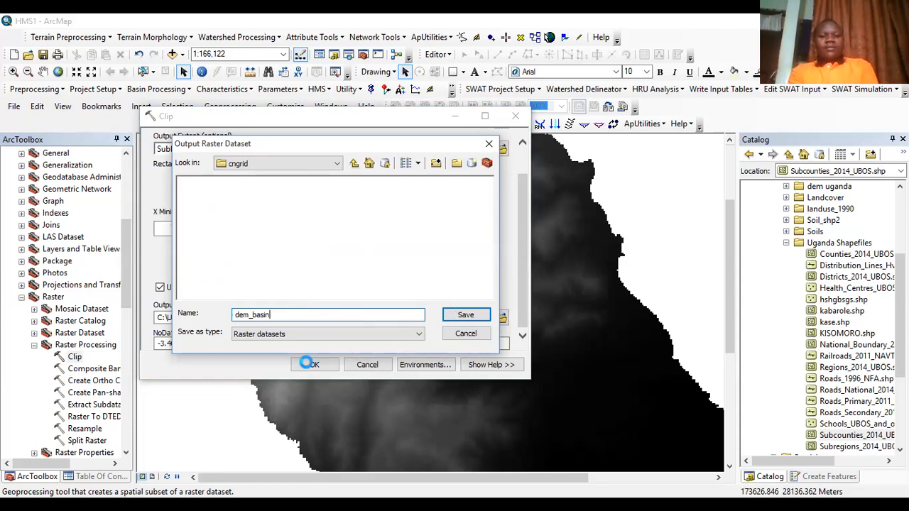
{"action": "left_click", "coordinate": [311, 364]}
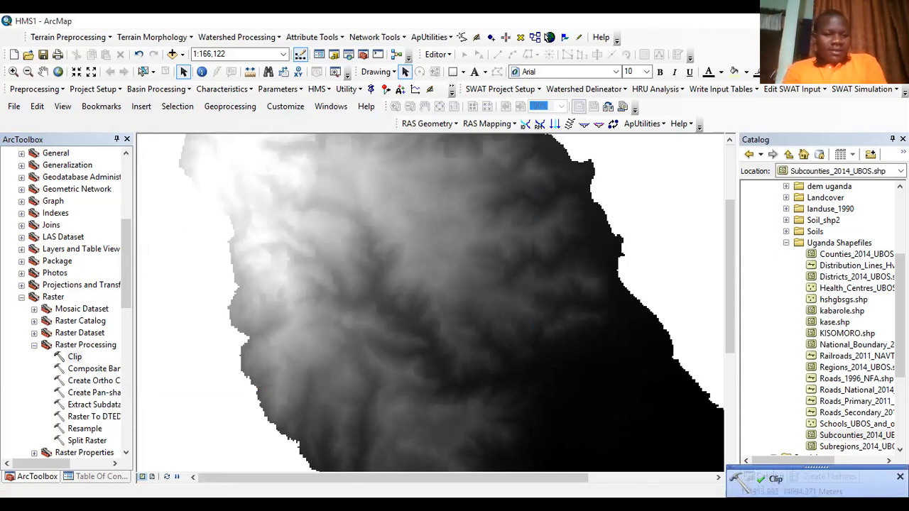
Add the dem_basin raster from the cngrid folder to the Curve number grid data frame and collapse its legend
{"action": "left_click", "coordinate": [89, 477]}
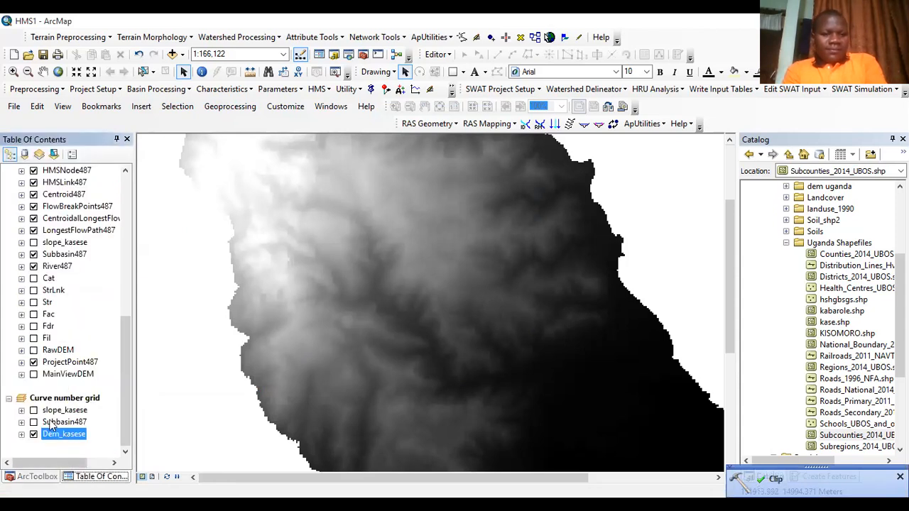
{"action": "left_click", "coordinate": [173, 55]}
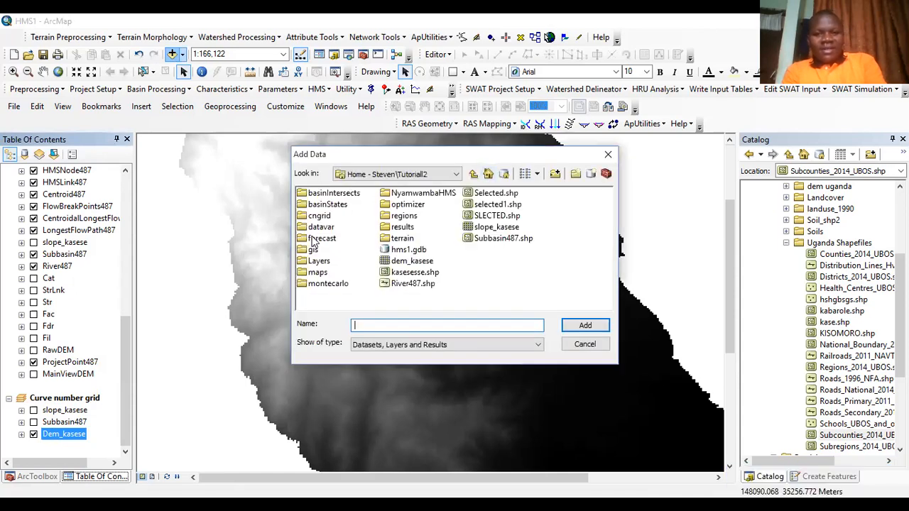
{"action": "double_click", "coordinate": [319, 216]}
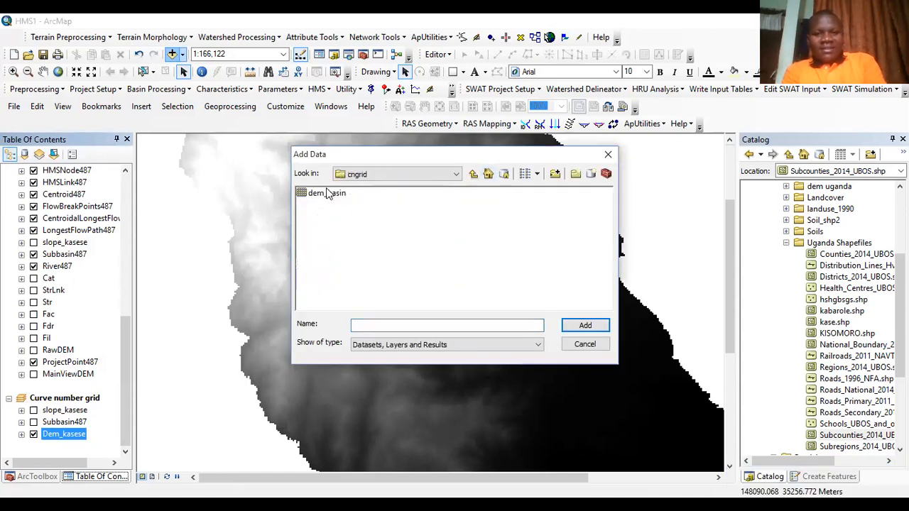
{"action": "left_click", "coordinate": [587, 324]}
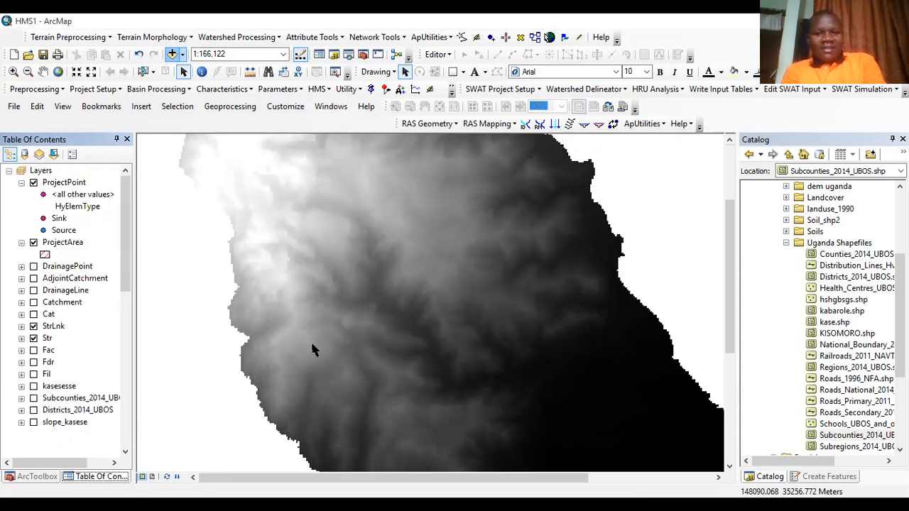
{"action": "left_click", "coordinate": [126, 425]}
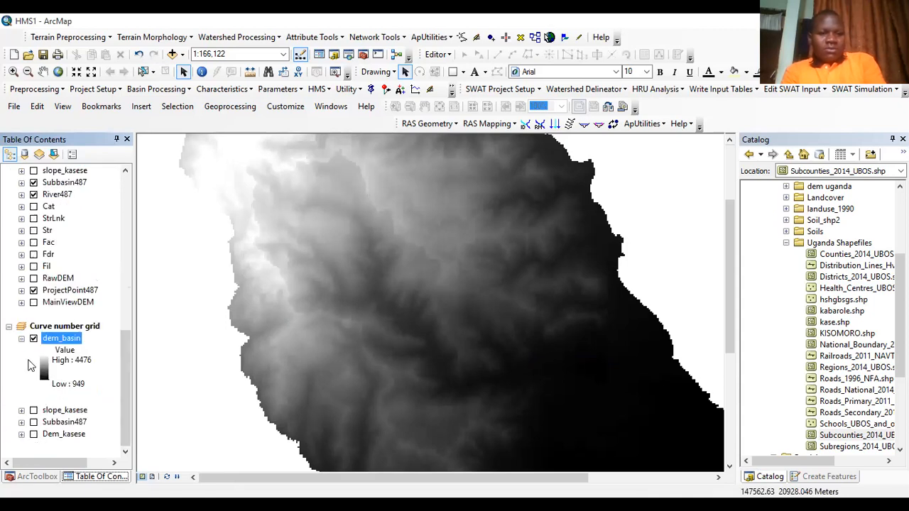
{"action": "left_click", "coordinate": [21, 338]}
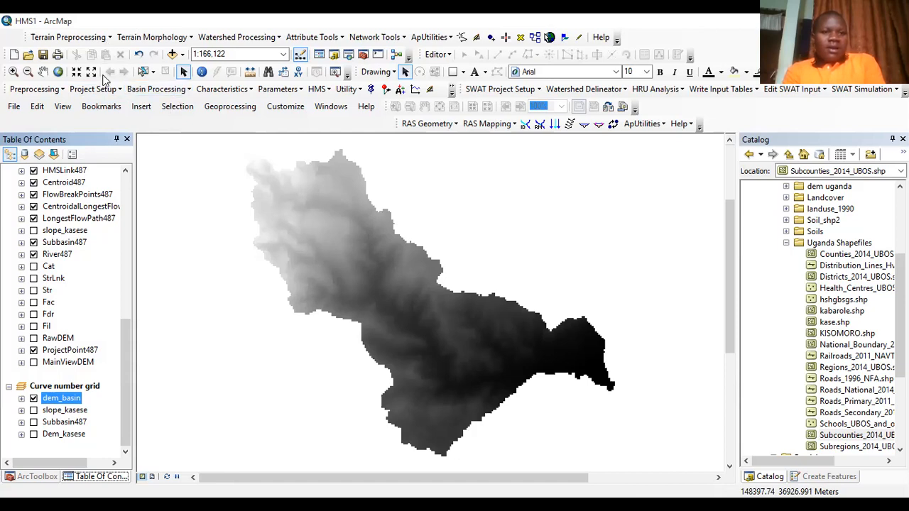
Run Fill Sinks on dem_basin with the Fill All method and hydro DEM output Fil, and display the Fil layer
{"action": "left_click", "coordinate": [68, 37]}
{"action": "mouse_move", "coordinate": [107, 68]}
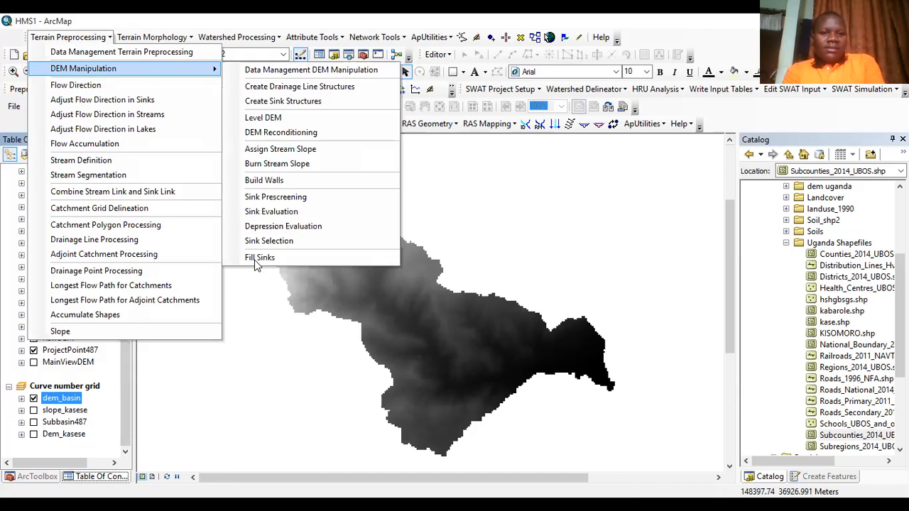
{"action": "left_click", "coordinate": [257, 259]}
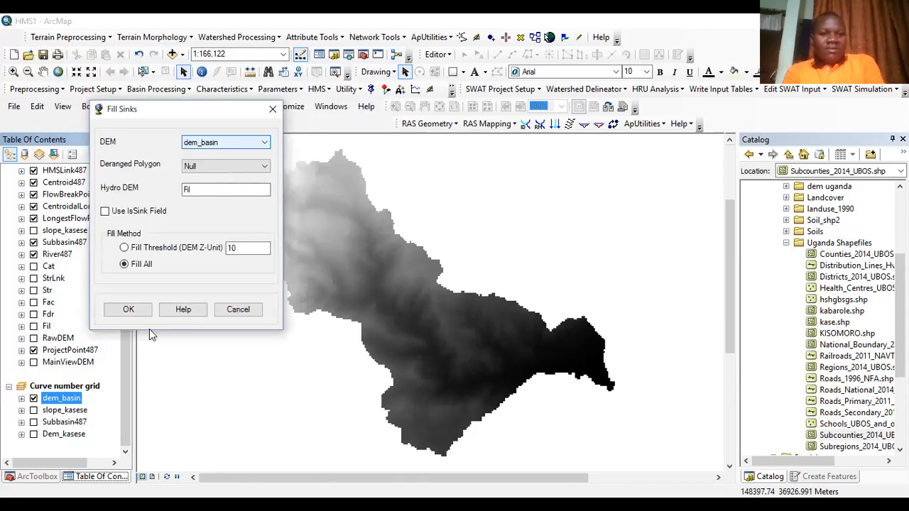
{"action": "left_click", "coordinate": [136, 311]}
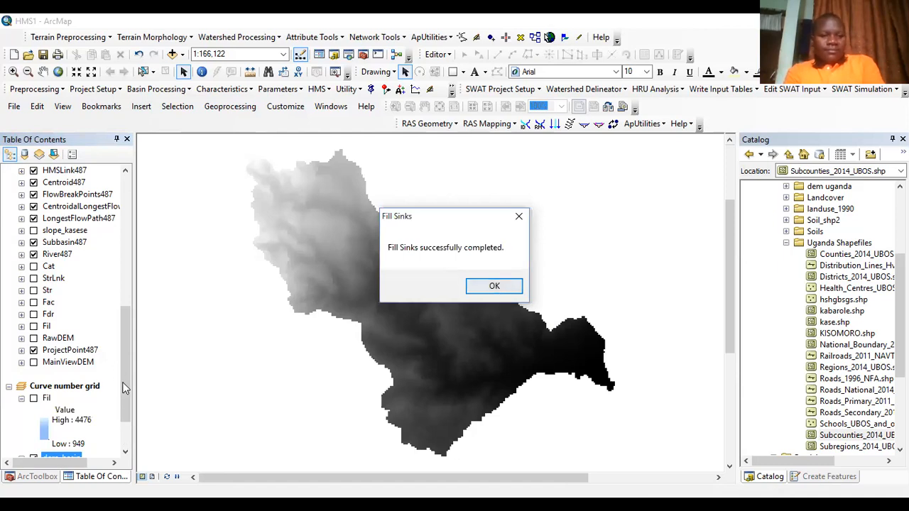
{"action": "key", "text": "Return"}
{"action": "scroll", "coordinate": [29, 342], "scroll_direction": "down", "scroll_amount": 2}
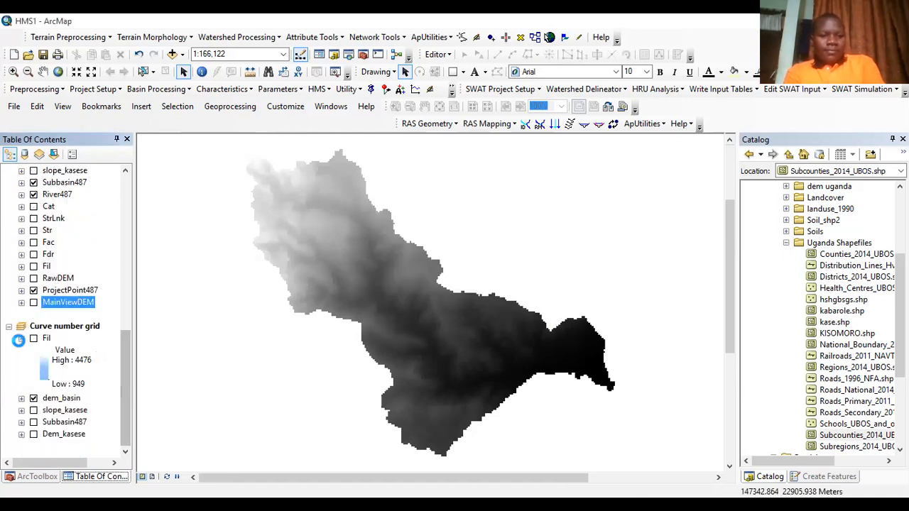
{"action": "left_click", "coordinate": [33, 339]}
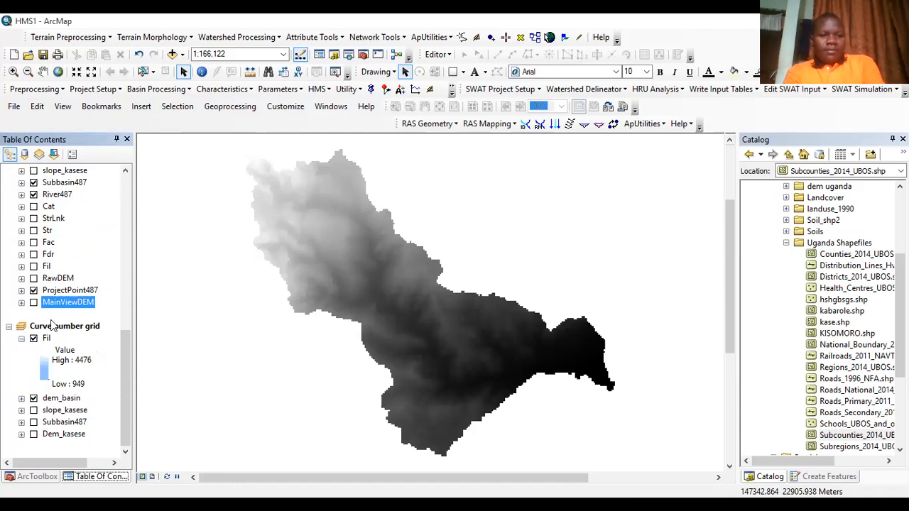
Collapse the Layers and NyamwambaHMS data frames in the table of contents
{"action": "scroll", "coordinate": [124, 341], "scroll_direction": "up", "scroll_amount": 2}
{"action": "scroll", "coordinate": [122, 223], "scroll_direction": "up", "scroll_amount": 10}
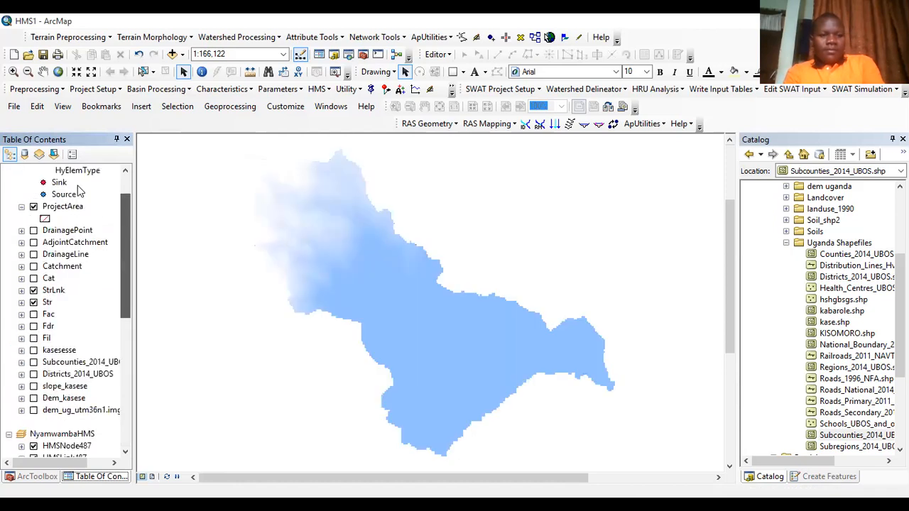
{"action": "left_click", "coordinate": [8, 172]}
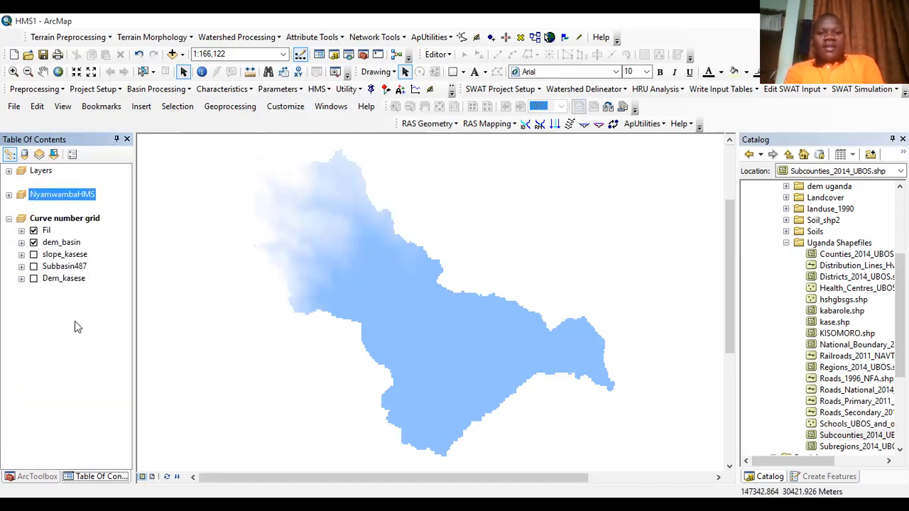
Add the LandCover 2014 Scheme II1.tif raster from the gis Landcover folder to the Curve number grid data frame
{"action": "left_click", "coordinate": [786, 243]}
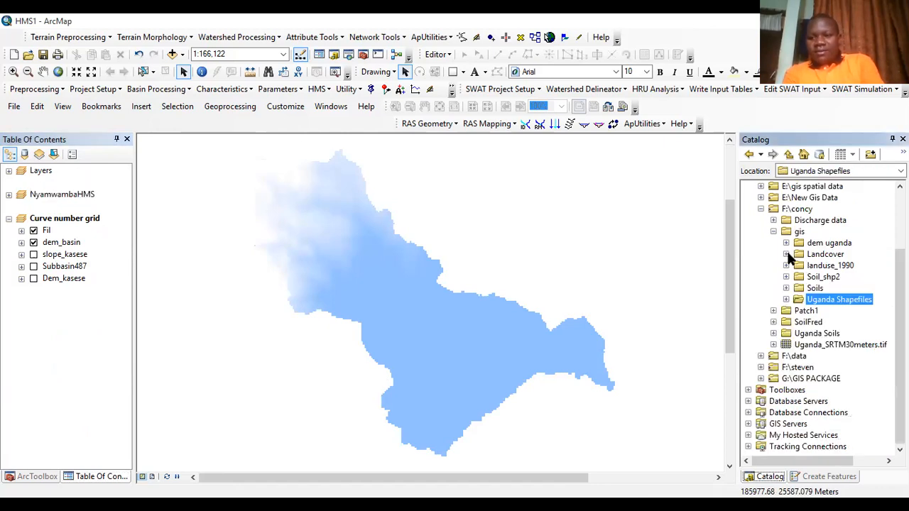
{"action": "left_click", "coordinate": [786, 256]}
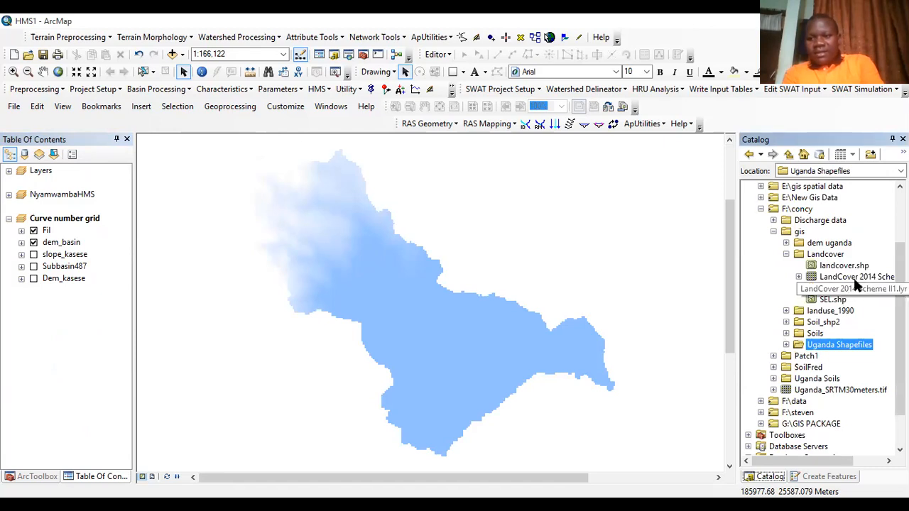
{"action": "left_click", "coordinate": [855, 279]}
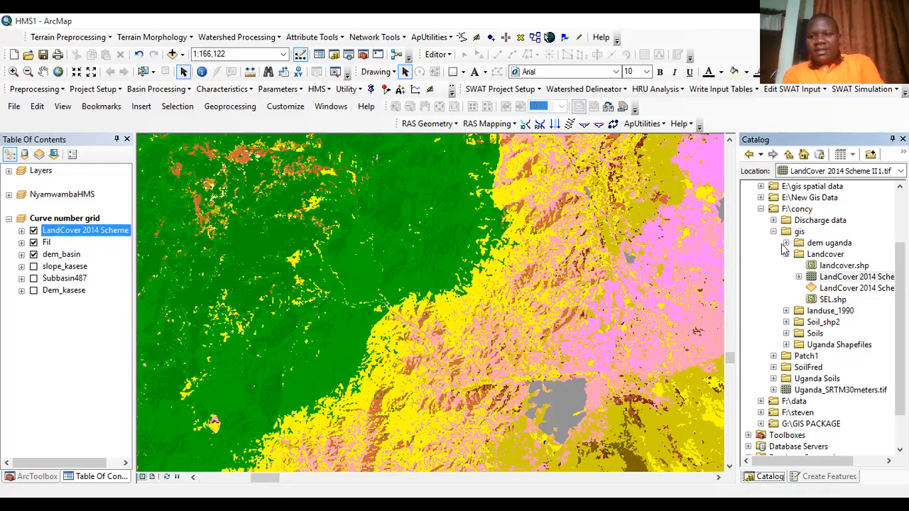
{"action": "left_click", "coordinate": [786, 253]}
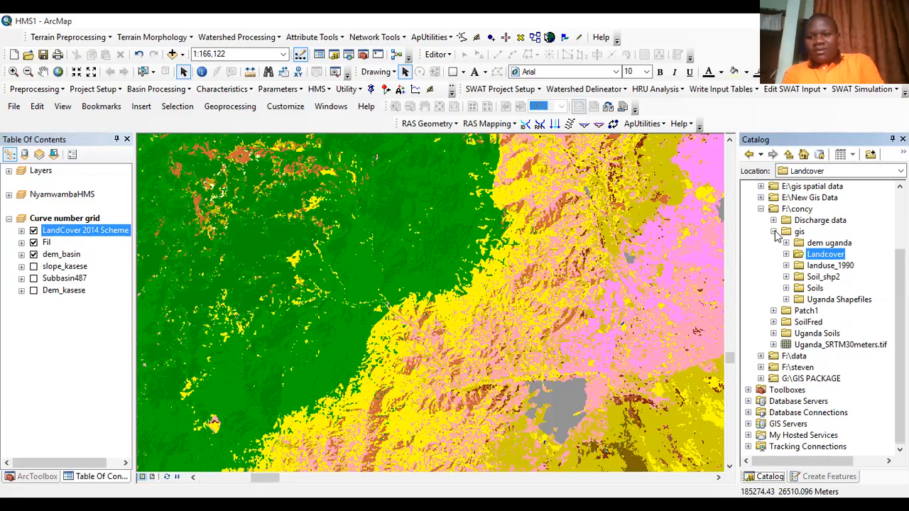
Find the soil shapefile in the F:\concy folders and add Uga_Soil.shp from gis\Soils to the Curve number grid data frame
{"action": "left_click", "coordinate": [774, 231]}
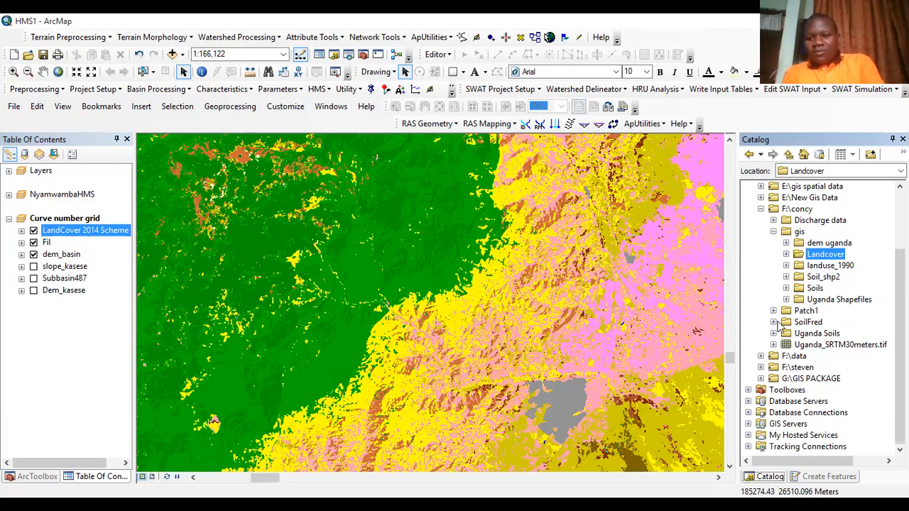
{"action": "left_click", "coordinate": [773, 333]}
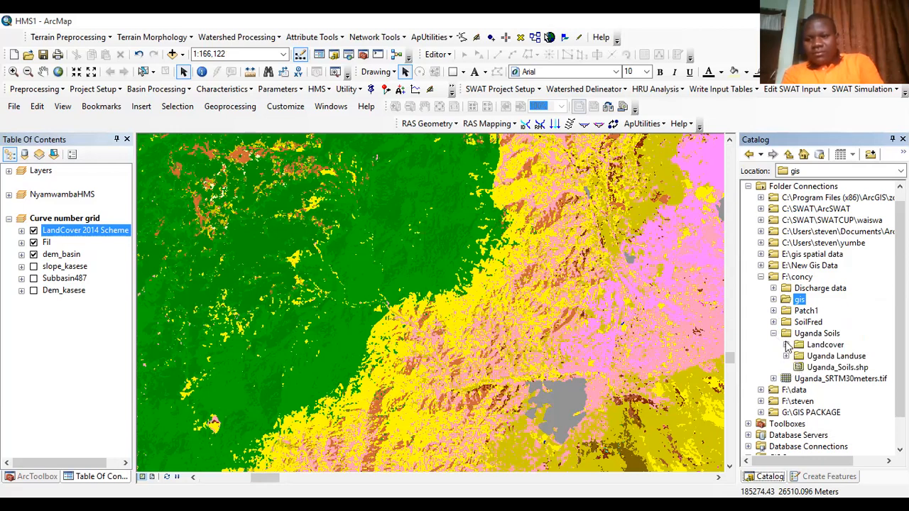
{"action": "left_click", "coordinate": [774, 333]}
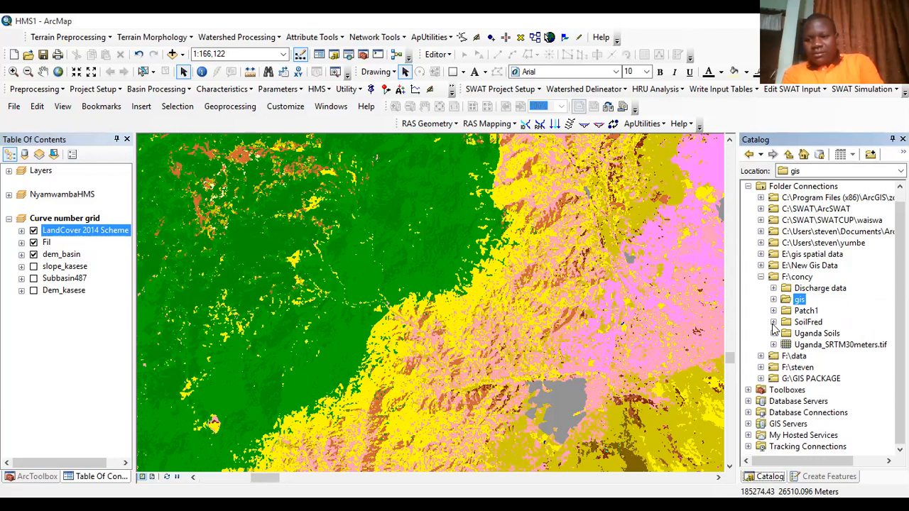
{"action": "left_click", "coordinate": [774, 321]}
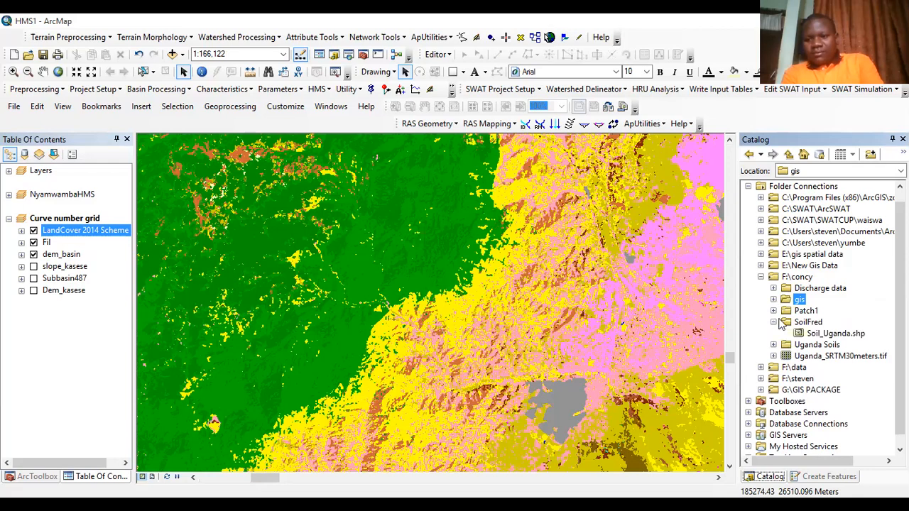
{"action": "left_click", "coordinate": [774, 322]}
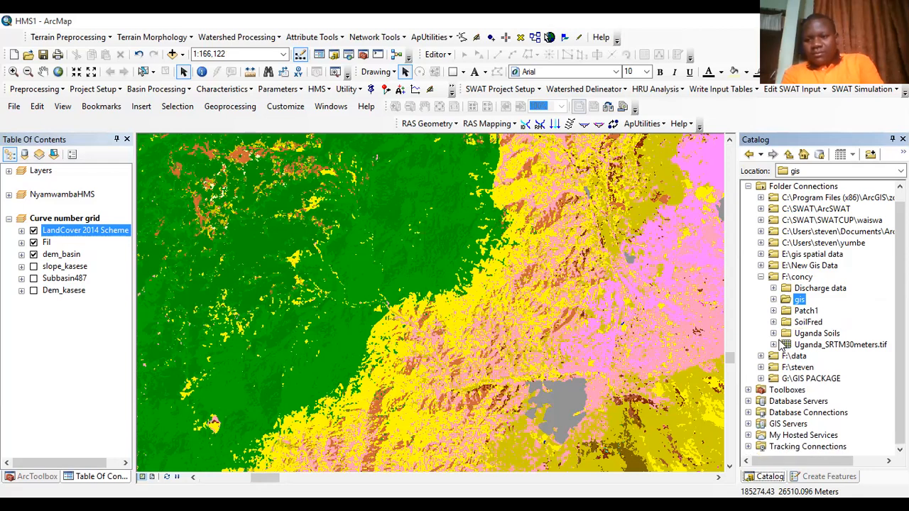
{"action": "left_click", "coordinate": [774, 300]}
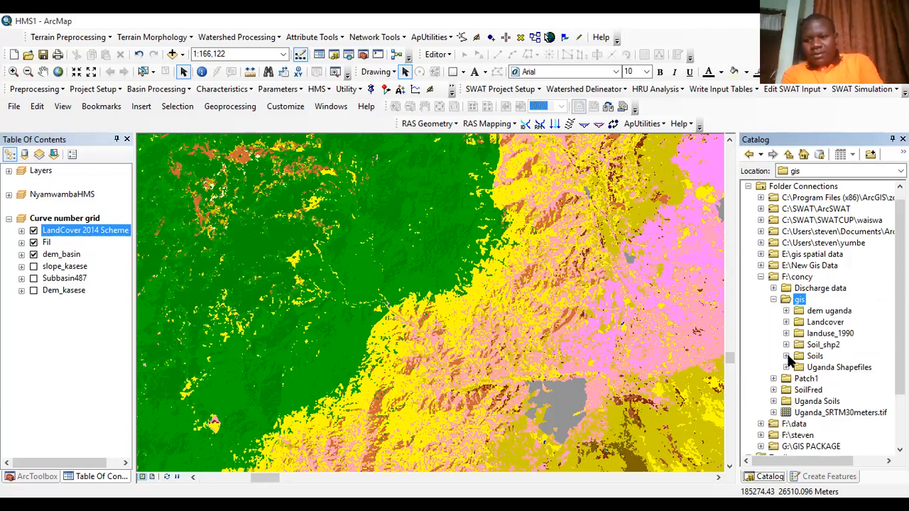
{"action": "left_click", "coordinate": [787, 356]}
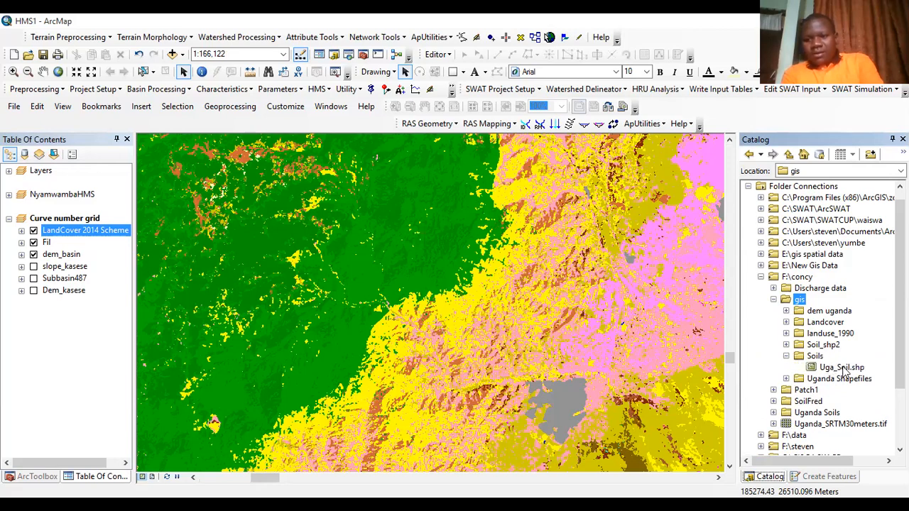
{"action": "left_click", "coordinate": [842, 368]}
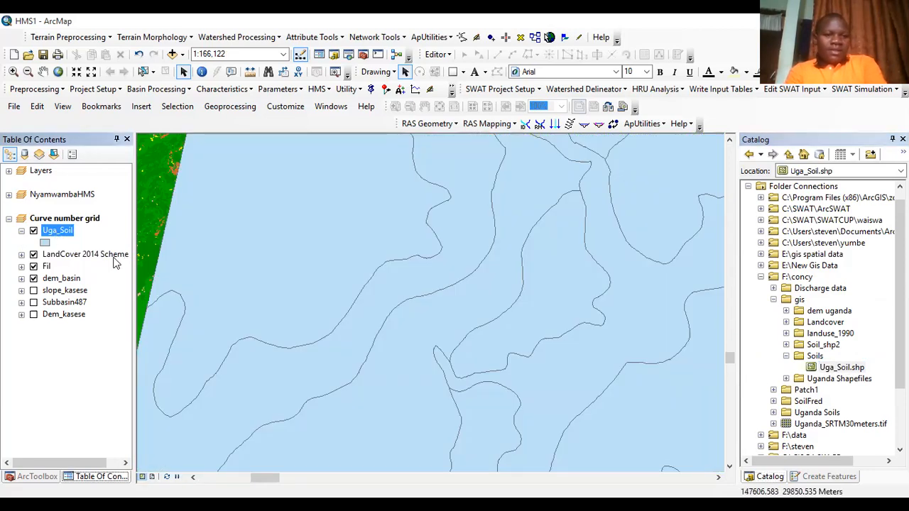
Delete the Soilcode field from the Uga_Soil attribute table and close the table
{"action": "right_click", "coordinate": [57, 231]}
{"action": "left_click", "coordinate": [114, 250]}
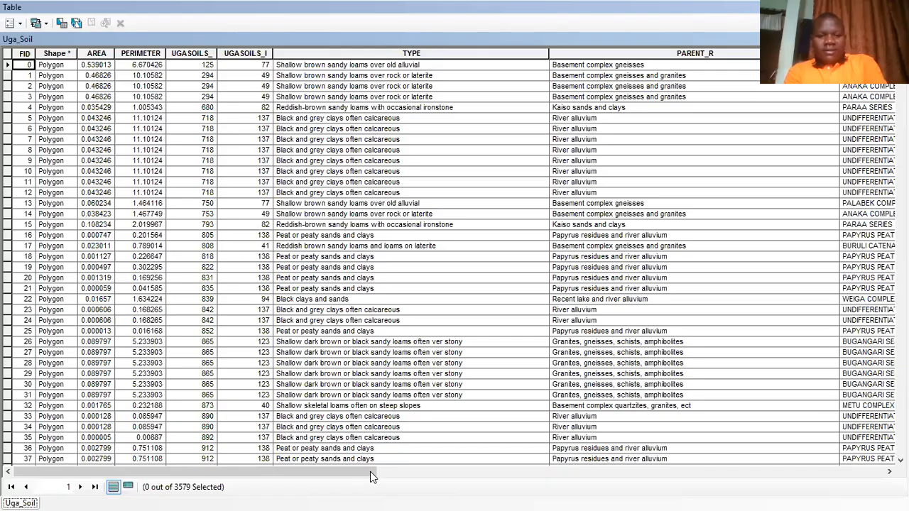
{"action": "left_click_drag", "start_coordinate": [370, 472], "coordinate": [872, 472]}
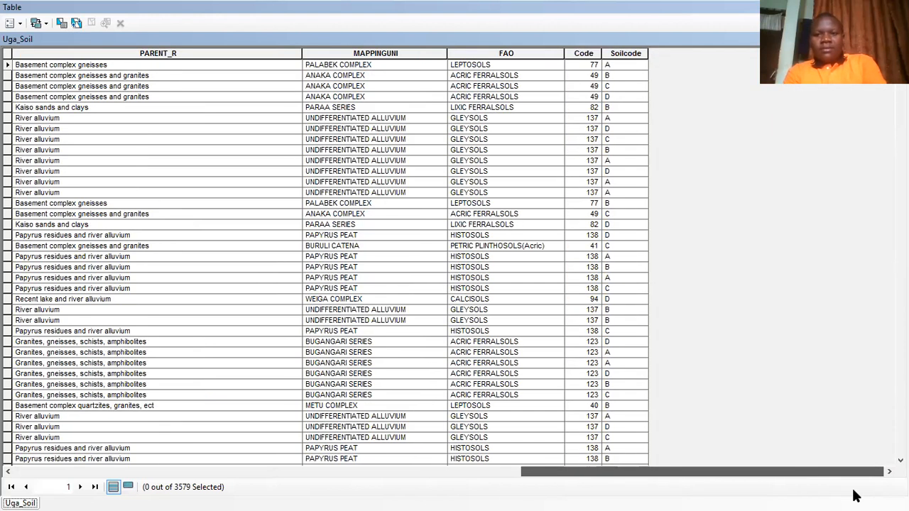
{"action": "left_click_drag", "start_coordinate": [797, 490], "coordinate": [852, 487]}
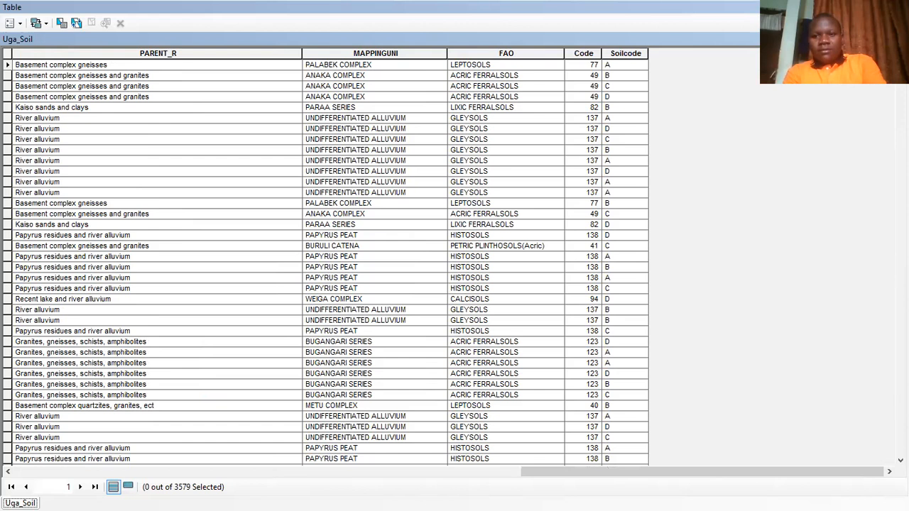
{"action": "scroll", "coordinate": [325, 256], "scroll_direction": "down", "scroll_amount": 4}
{"action": "mouse_move", "coordinate": [900, 69]}
{"action": "left_mouse_down"}
{"action": "mouse_move", "coordinate": [901, 87]}
{"action": "mouse_move", "coordinate": [901, 64]}
{"action": "left_mouse_up"}
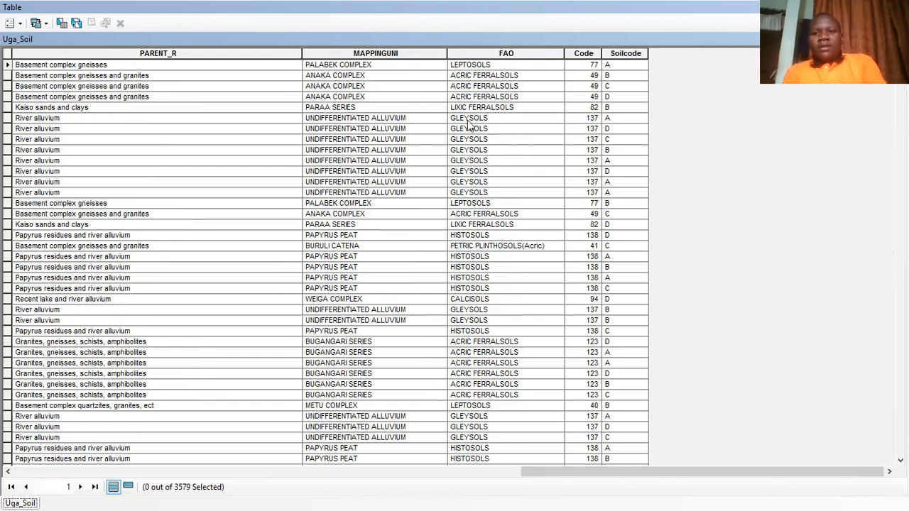
{"action": "left_click", "coordinate": [619, 55]}
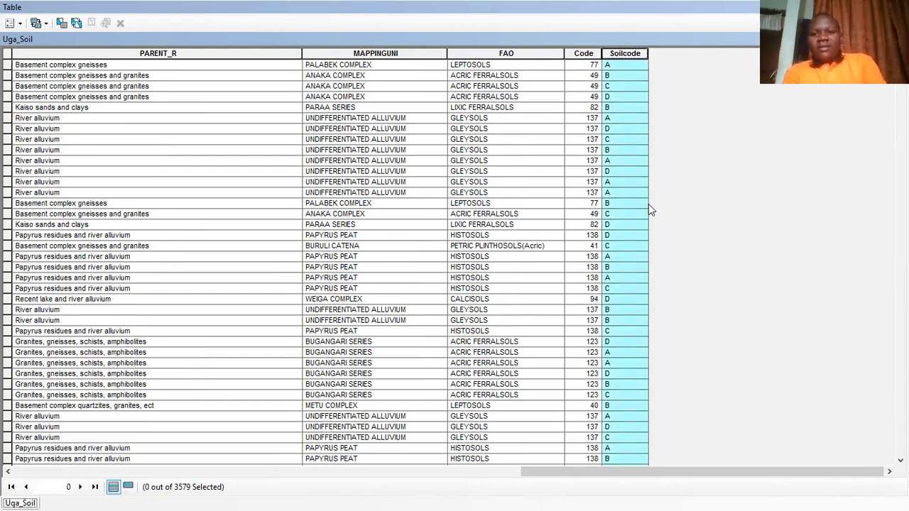
{"action": "key", "text": "shift+F10"}
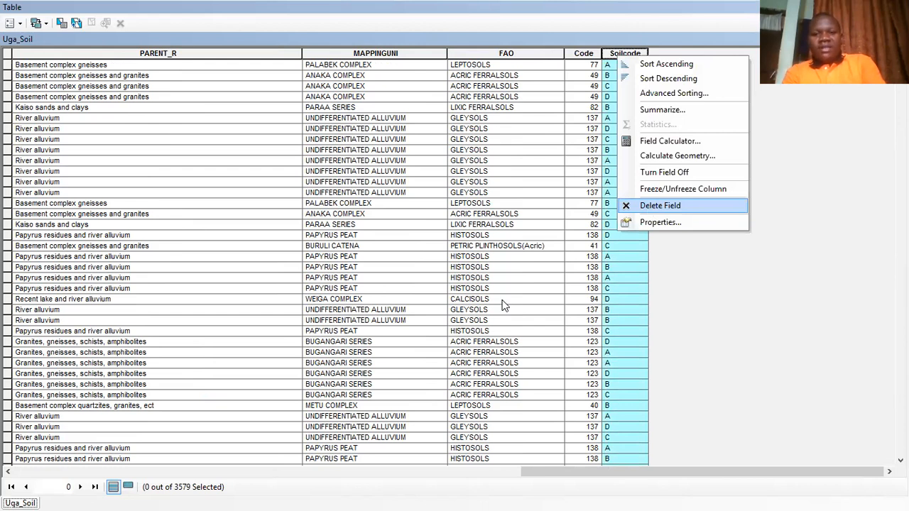
{"action": "key", "text": "Return"}
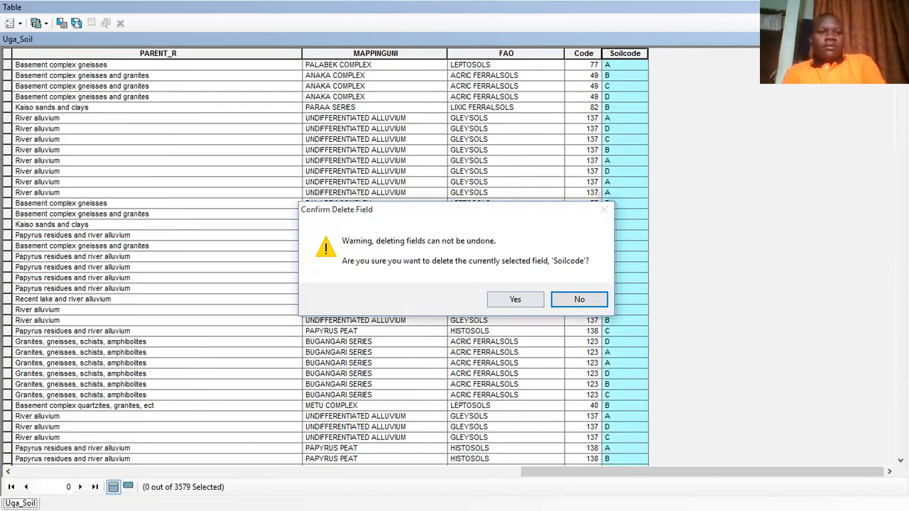
{"action": "key", "text": "y"}
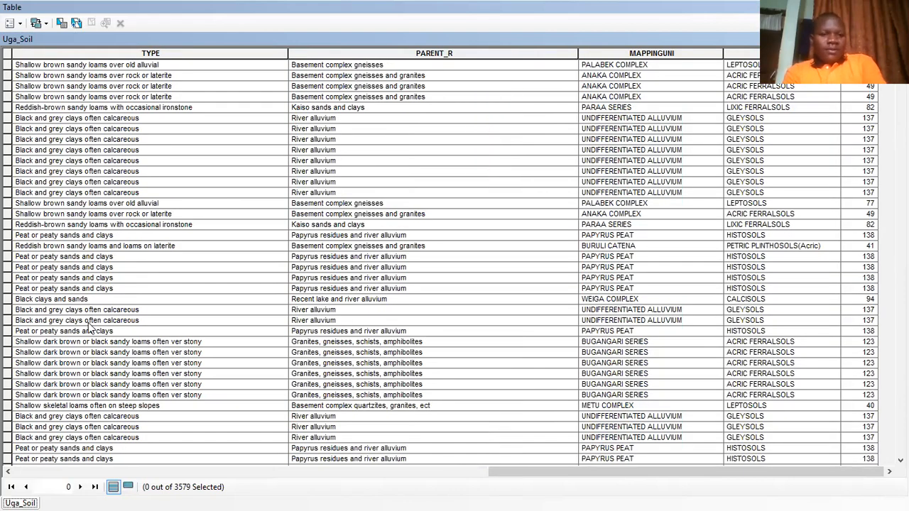
{"action": "key", "text": "alt+F4"}
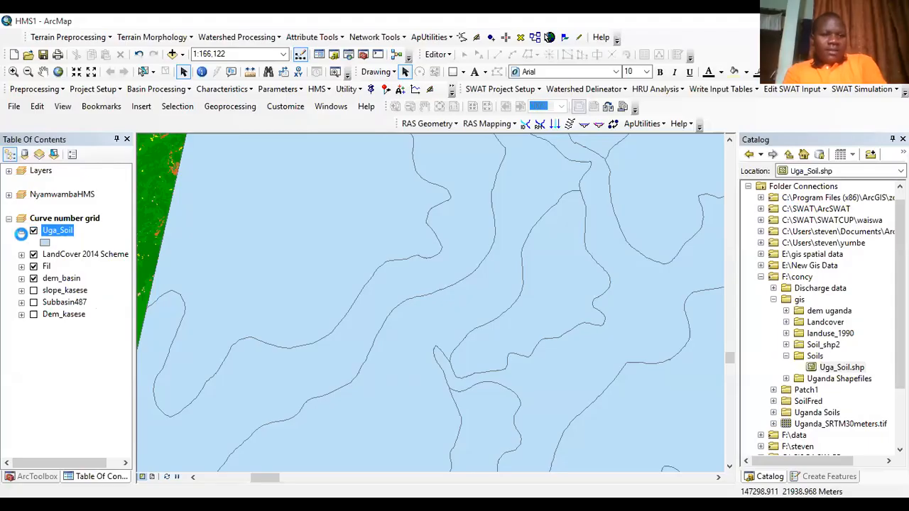
Turn off the Uga_Soil layer and collapse its legend in the Curve number grid data frame
{"action": "left_click", "coordinate": [33, 230]}
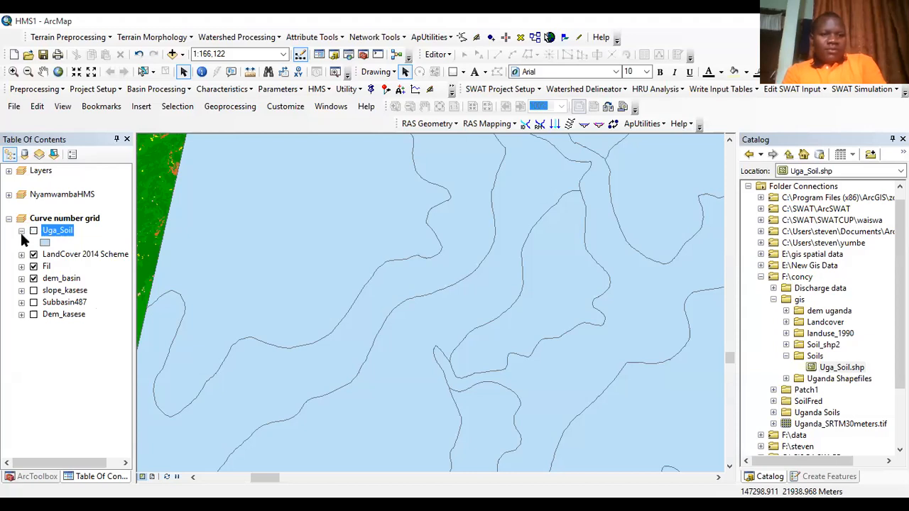
{"action": "left_click", "coordinate": [22, 231]}
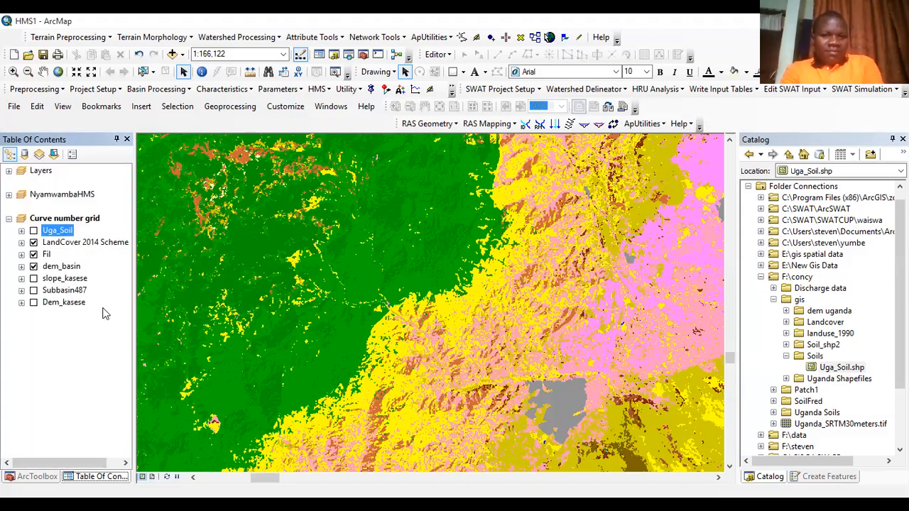
{"action": "left_click", "coordinate": [91, 75]}
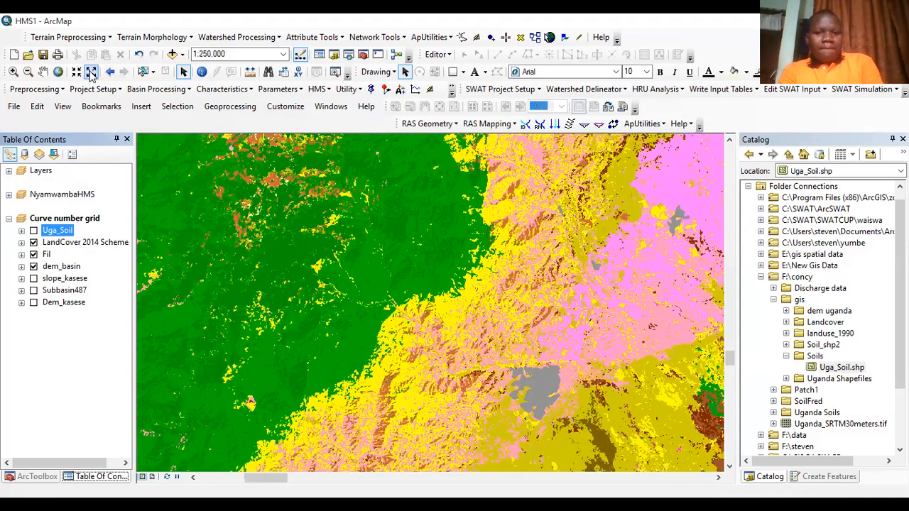
{"action": "left_click", "coordinate": [91, 75]}
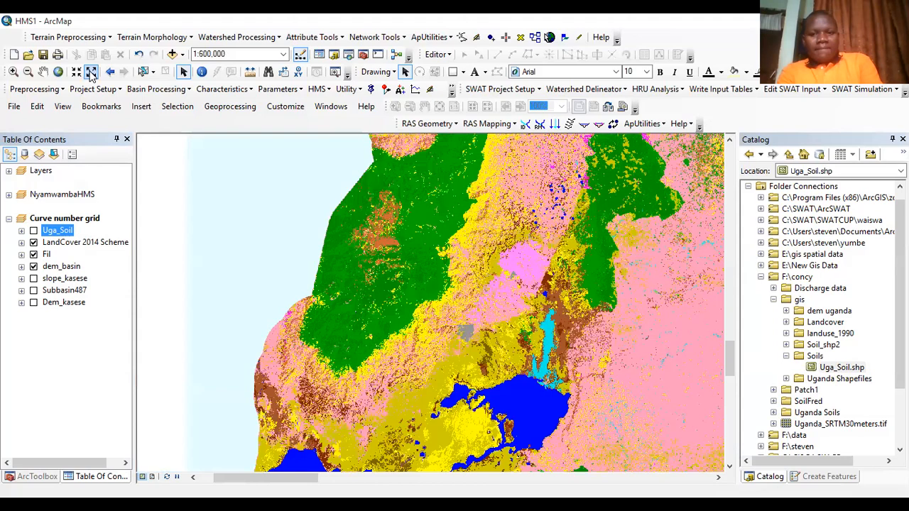
{"action": "left_click", "coordinate": [91, 75]}
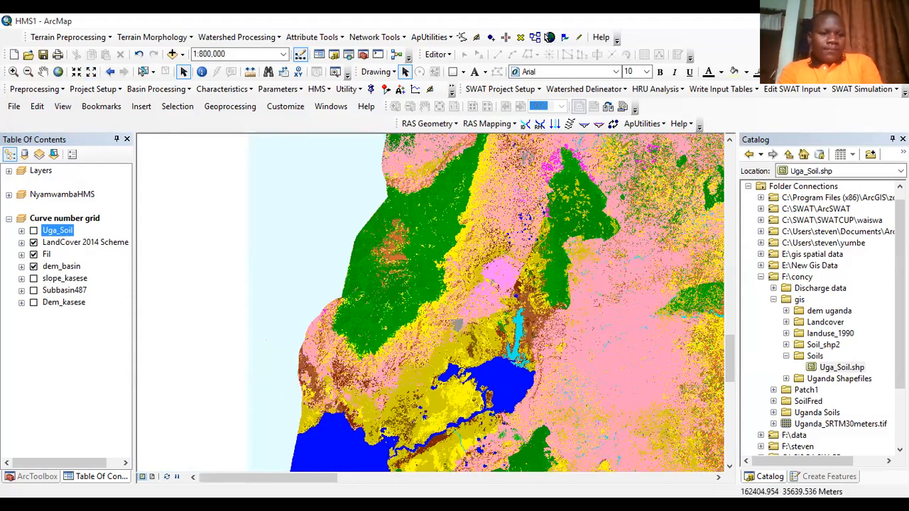
Clip the LandCover 2014 Scheme II1.tif raster to Subbasin487, using the input features as clipping geometry, and save the output as Landcover in the cngrid folder
{"action": "left_click", "coordinate": [40, 481]}
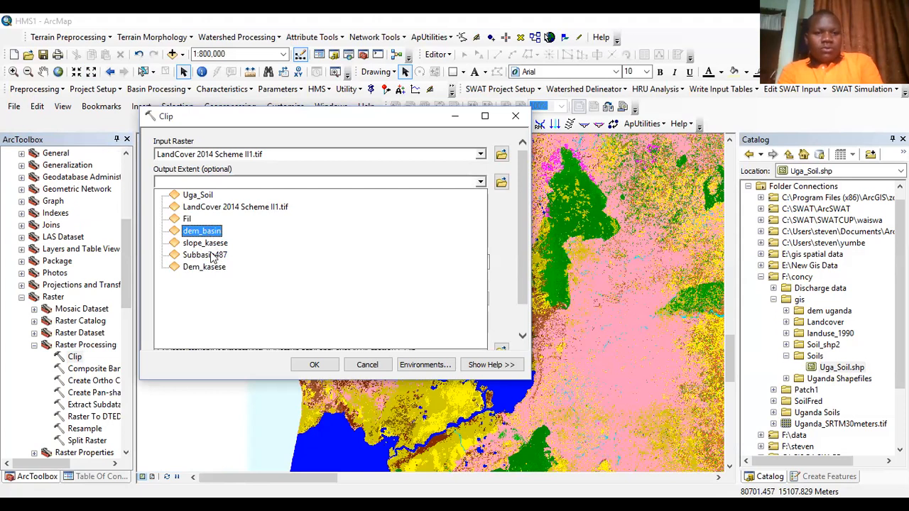
{"action": "left_click", "coordinate": [210, 254]}
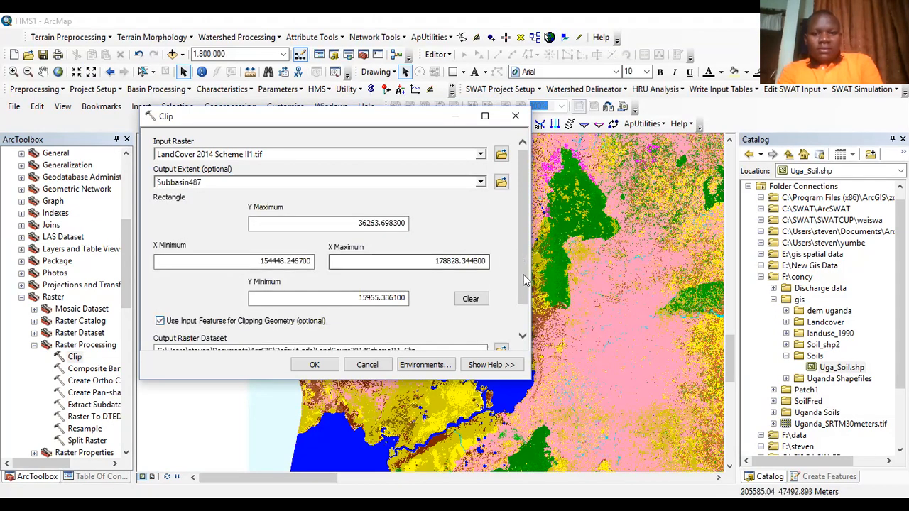
{"action": "scroll", "coordinate": [501, 316], "scroll_direction": "down", "scroll_amount": 1}
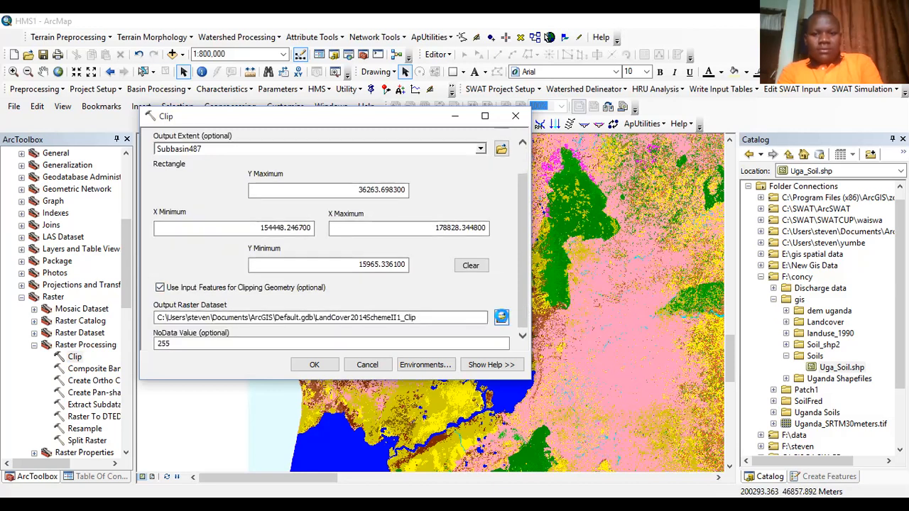
{"action": "left_click", "coordinate": [501, 317]}
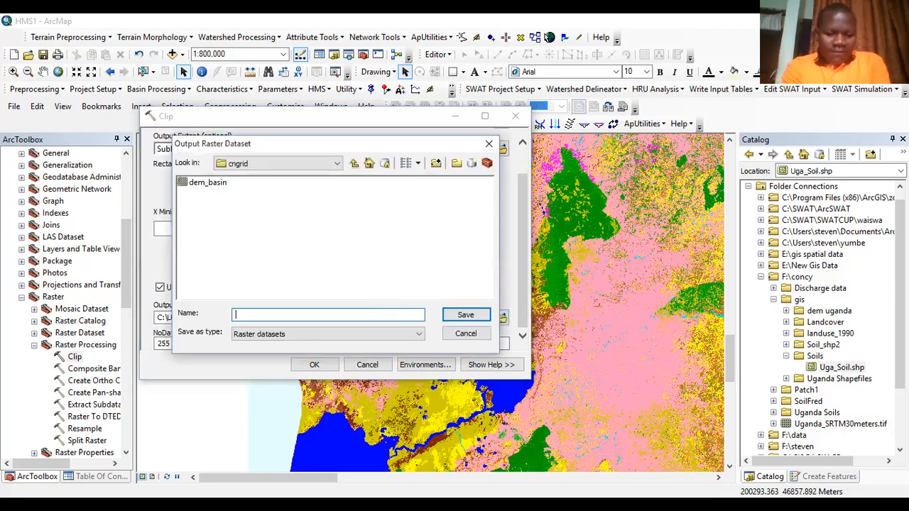
{"action": "type", "text": "Landcover"}
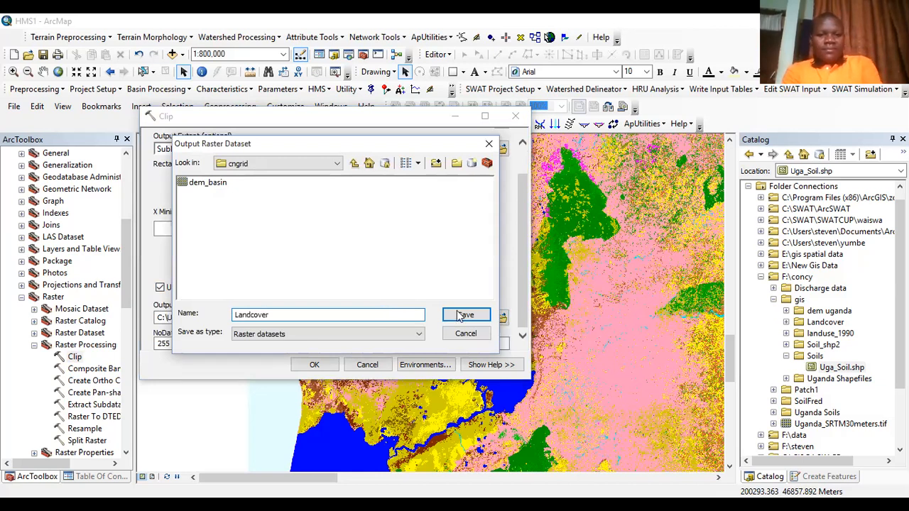
{"action": "key", "text": "Return"}
{"action": "left_click", "coordinate": [304, 371]}
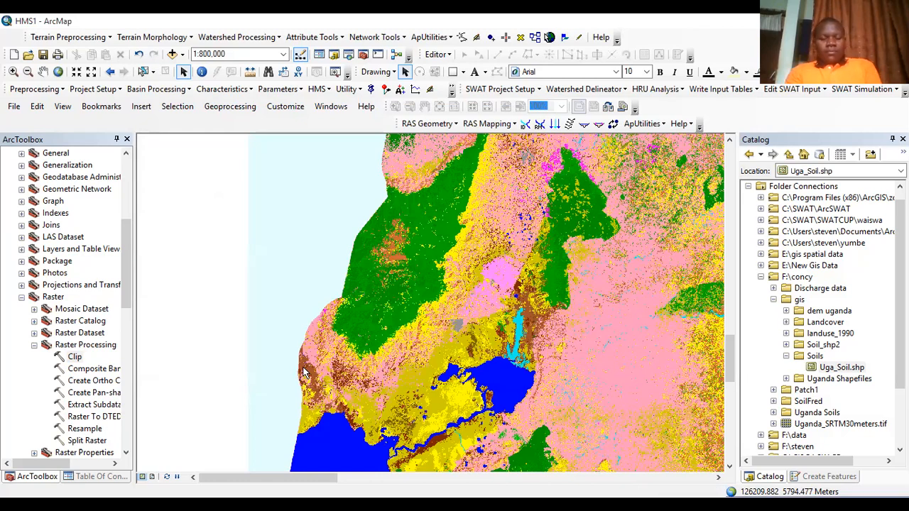
Add the clipped landcover raster to the Curve number grid data frame
{"action": "left_click", "coordinate": [103, 479]}
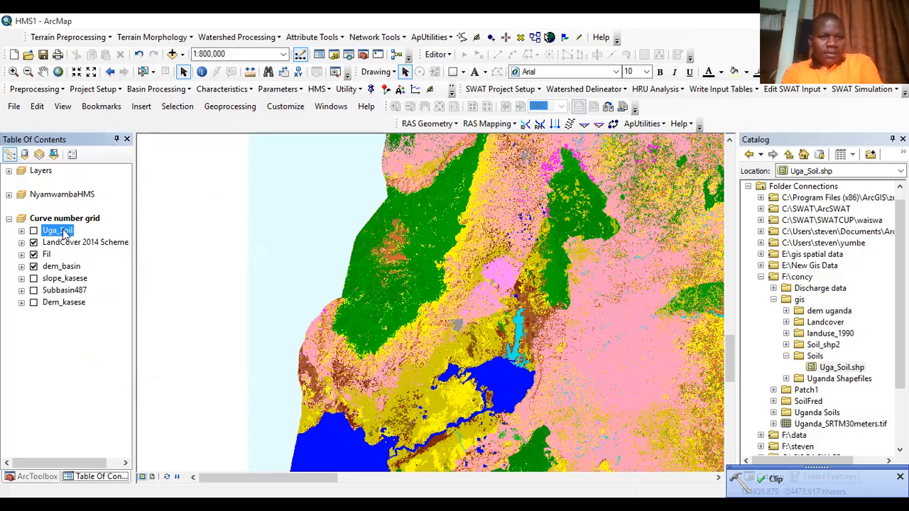
{"action": "left_click", "coordinate": [173, 55]}
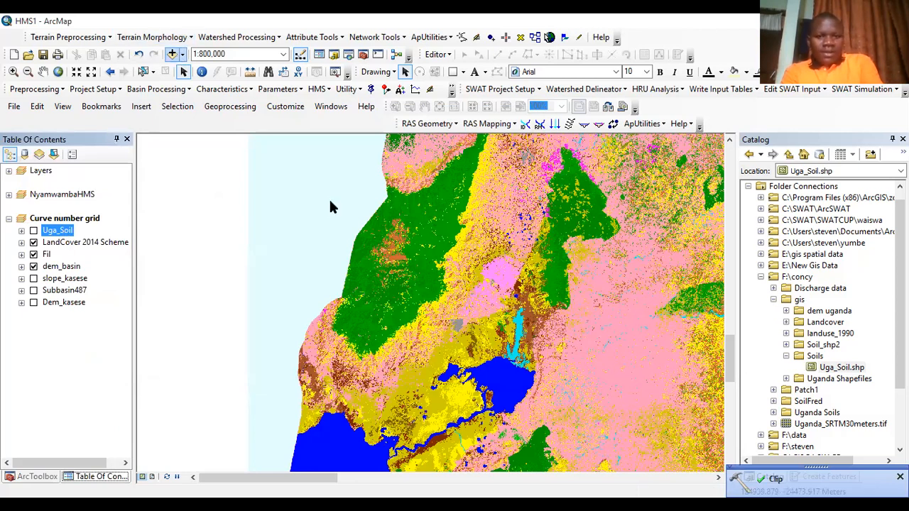
{"action": "left_click", "coordinate": [331, 204]}
{"action": "left_click", "coordinate": [583, 326]}
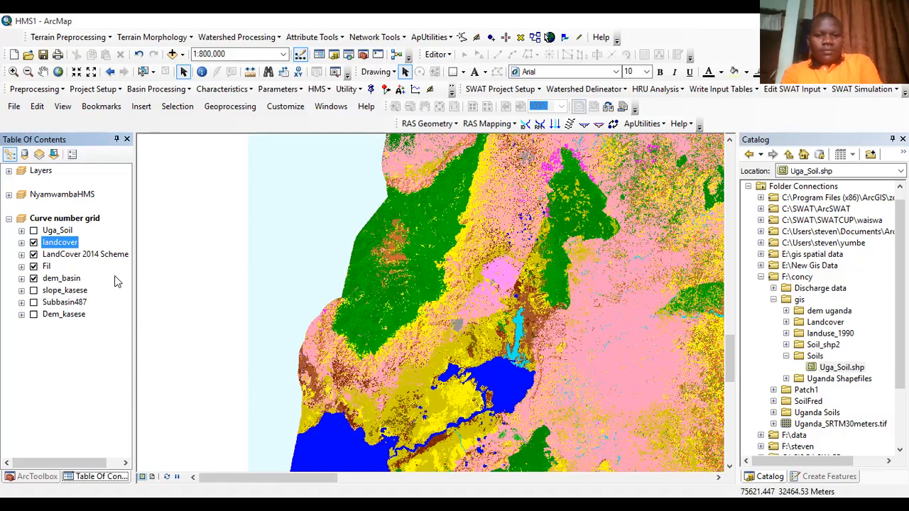
Add the clipped landcover raster to the data frame a second time
{"action": "left_click", "coordinate": [59, 280]}
{"action": "left_click", "coordinate": [172, 55]}
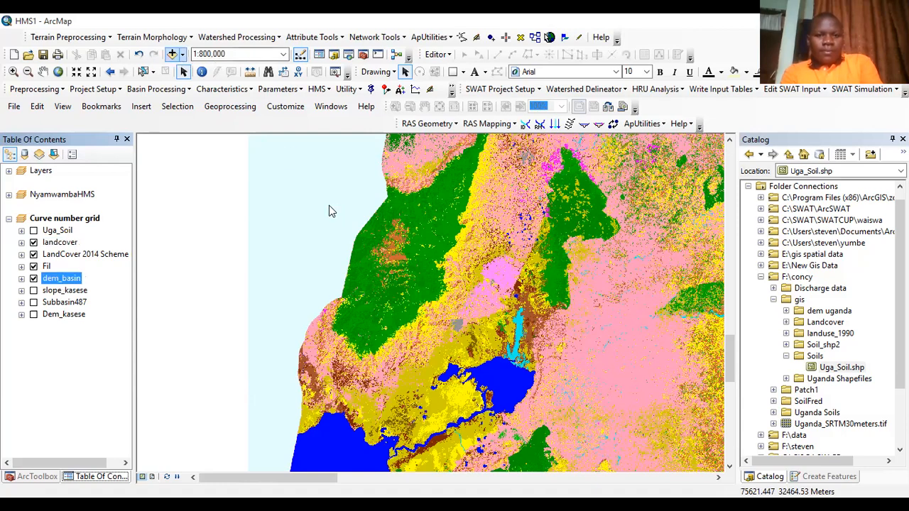
{"action": "left_click", "coordinate": [576, 327]}
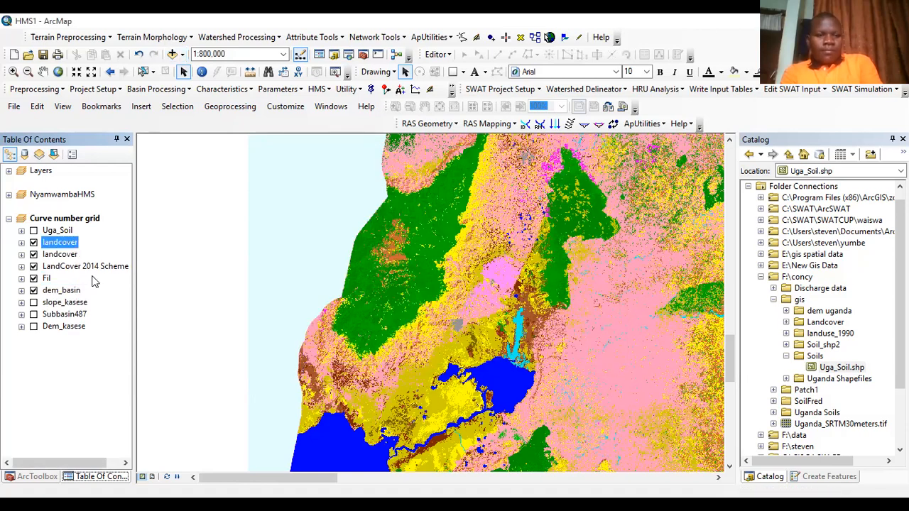
Remove the duplicate landcover layer and turn off the LandCover 2014 Scheme layer to show only the clipped raster
{"action": "left_click", "coordinate": [33, 255]}
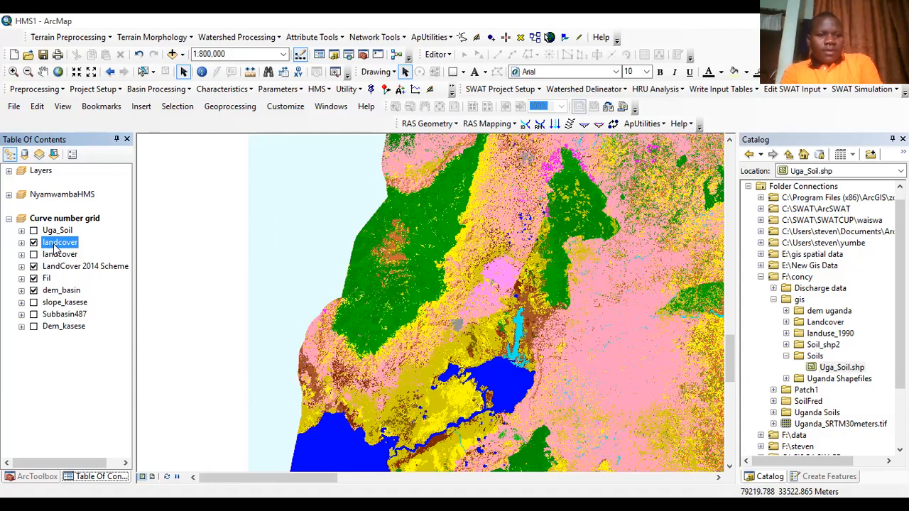
{"action": "right_click", "coordinate": [58, 244]}
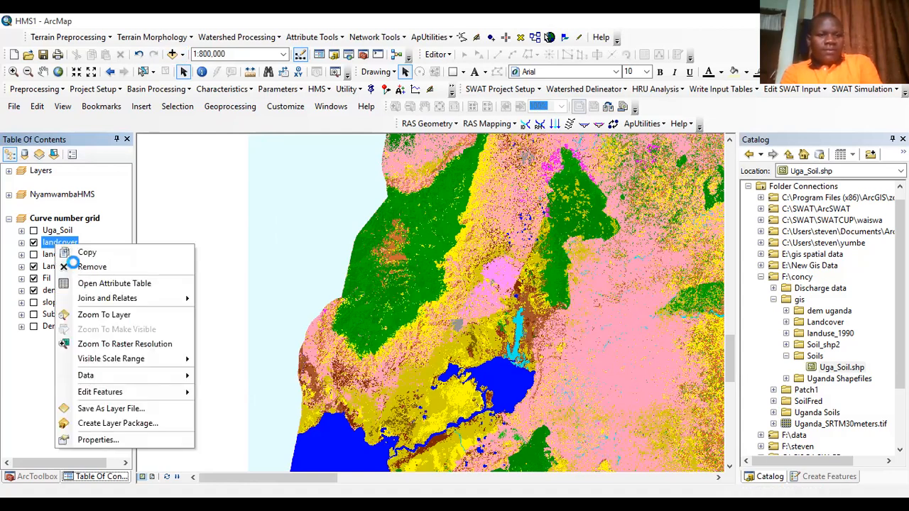
{"action": "left_click", "coordinate": [75, 265]}
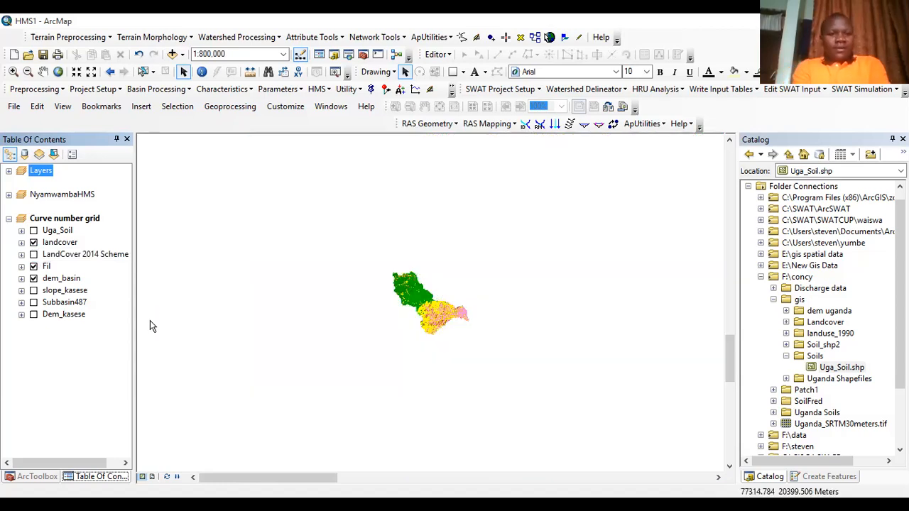
{"action": "left_click", "coordinate": [14, 72]}
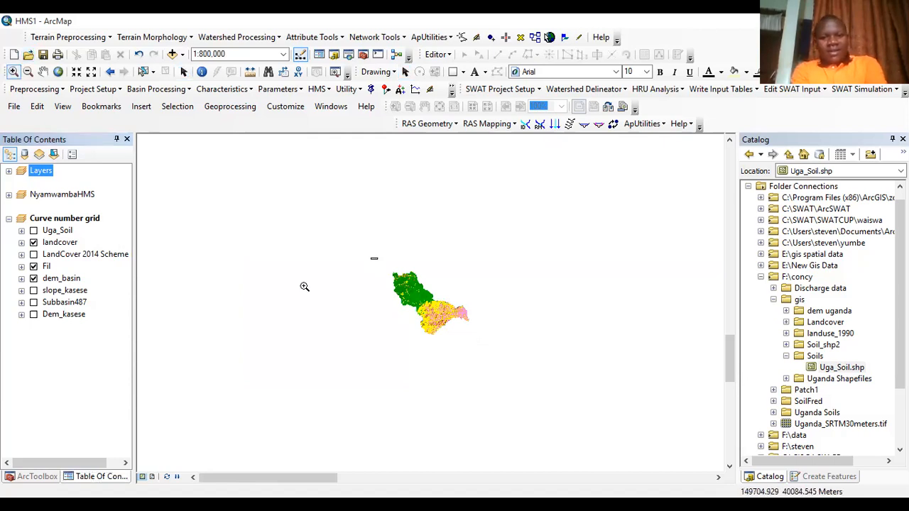
{"action": "scroll", "coordinate": [304, 287], "scroll_direction": "up", "scroll_amount": 3}
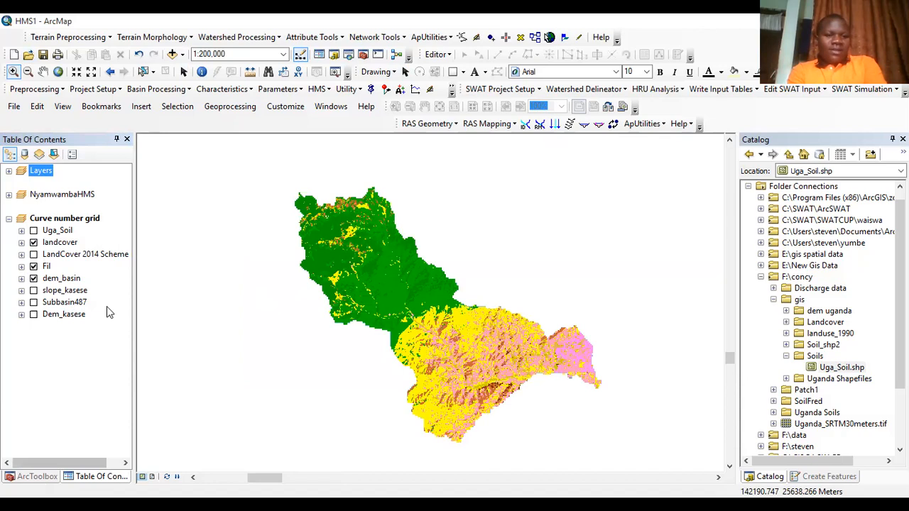
Clip the Uga_Soil features to Subbasin487 and save the output as soil in the cngrid folder
{"action": "scroll", "coordinate": [111, 196], "scroll_direction": "up", "scroll_amount": 6}
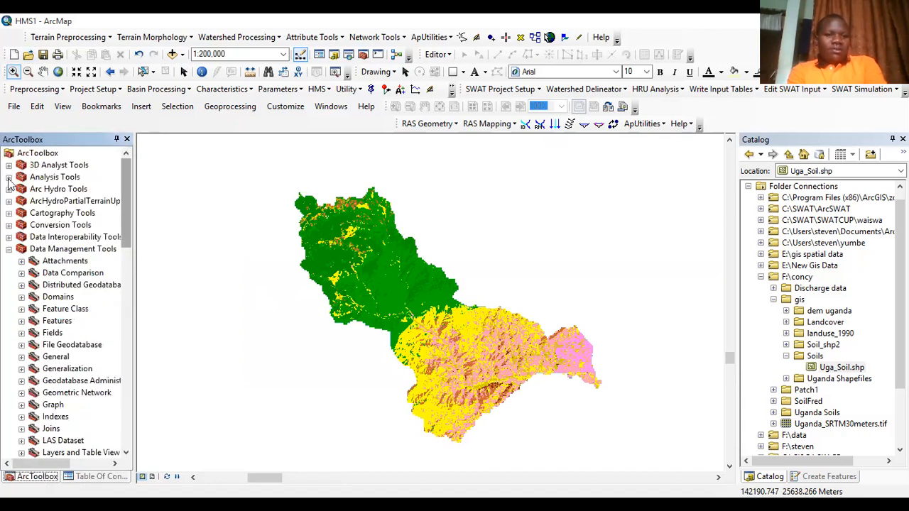
{"action": "left_click", "coordinate": [9, 178]}
{"action": "left_click", "coordinate": [22, 190]}
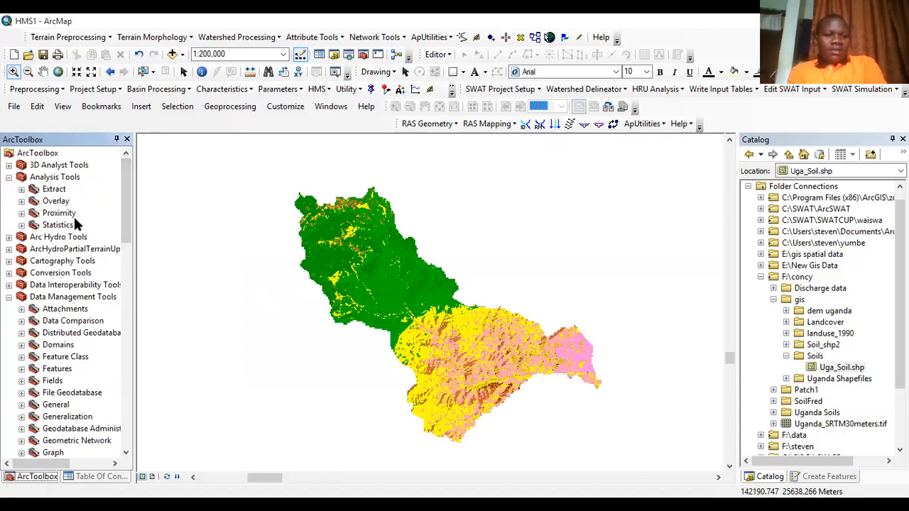
{"action": "double_click", "coordinate": [65, 202]}
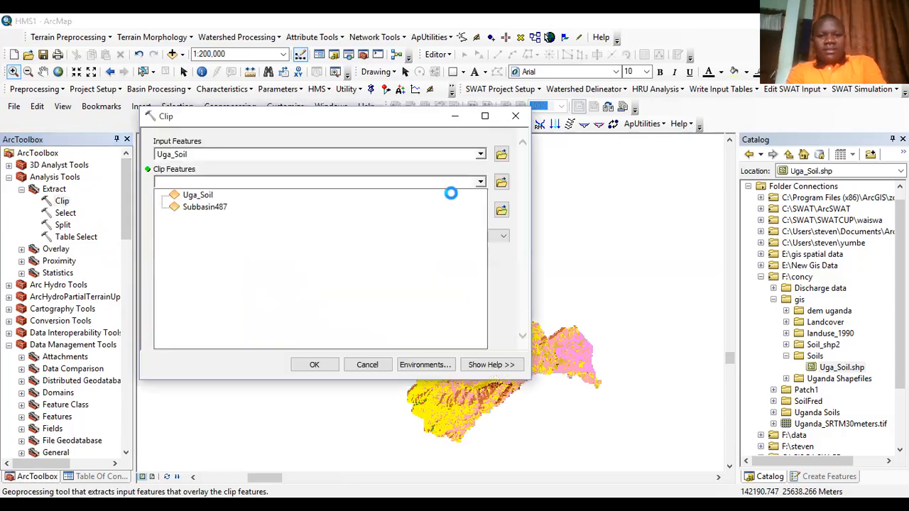
{"action": "left_click", "coordinate": [500, 210]}
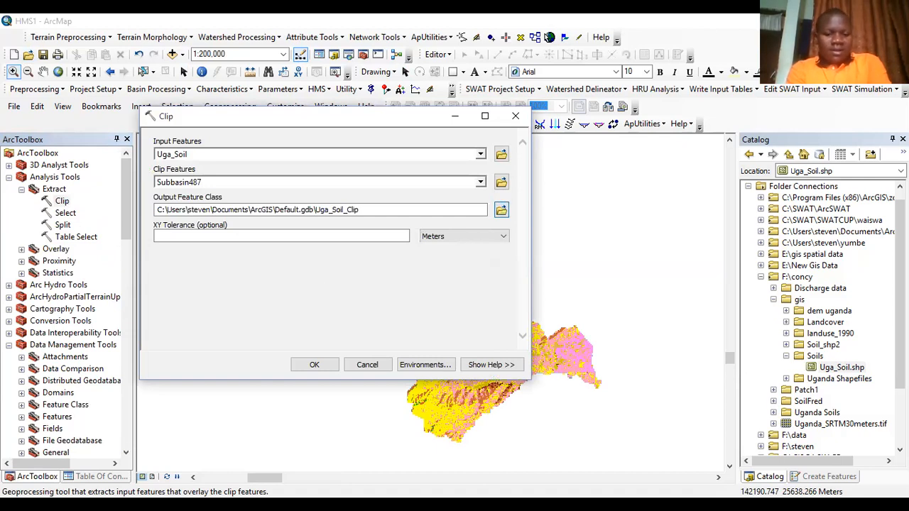
{"action": "type", "text": "soil"}
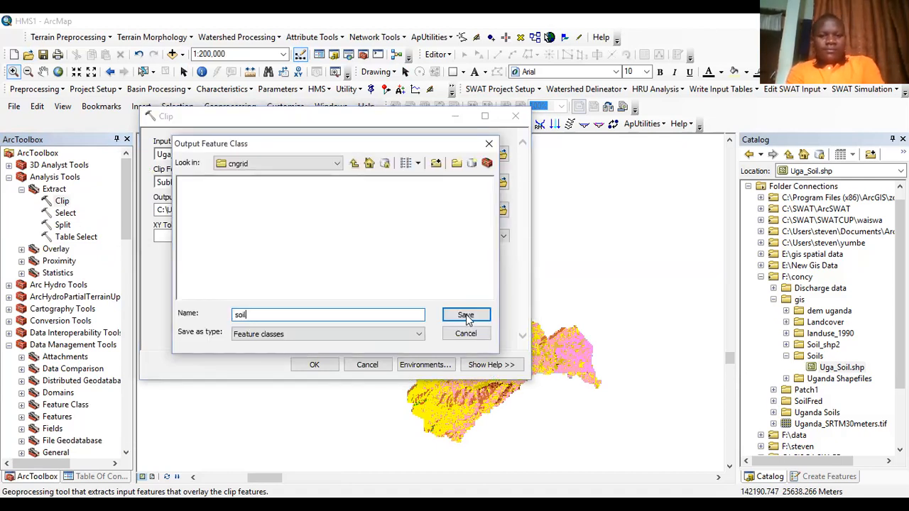
{"action": "key", "text": "Return"}
{"action": "left_click", "coordinate": [317, 365]}
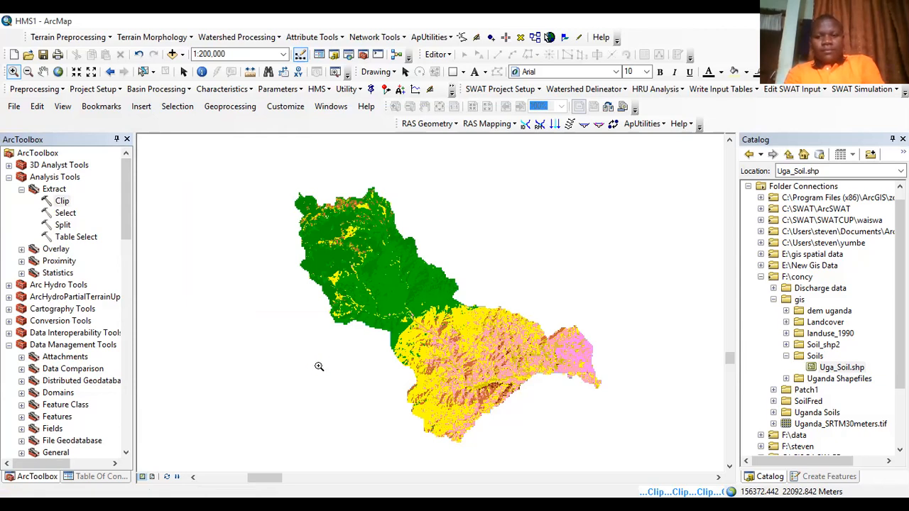
Collapse the expanded Analysis Tools and Data Management Tools toolboxes
{"action": "left_click", "coordinate": [22, 190]}
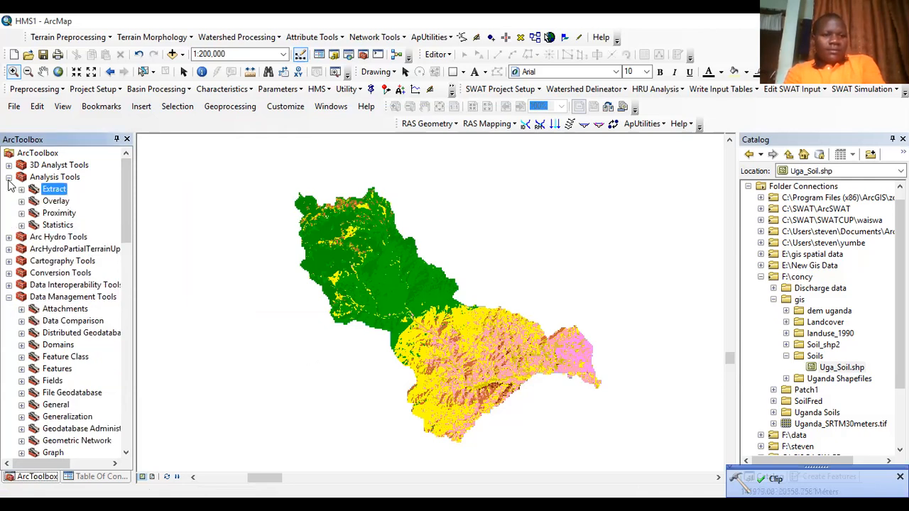
{"action": "left_click", "coordinate": [8, 178]}
{"action": "left_click", "coordinate": [9, 249]}
{"action": "left_click", "coordinate": [8, 382]}
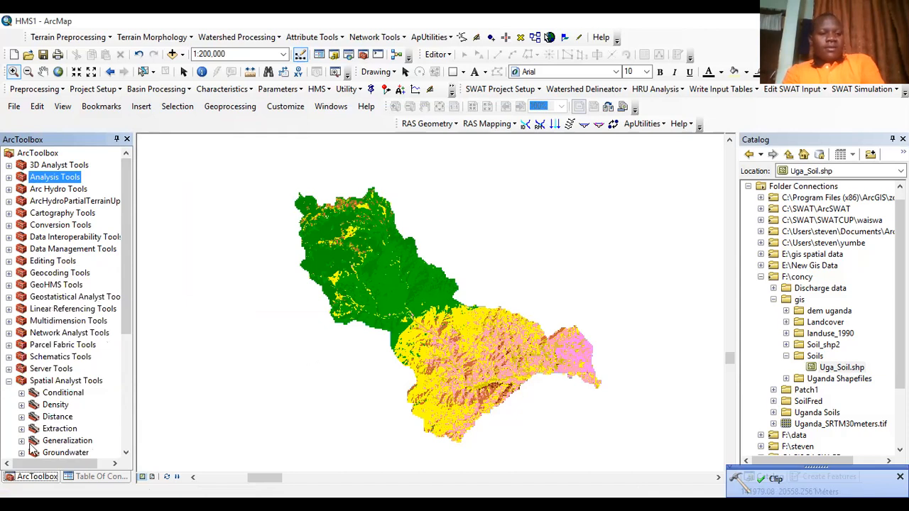
Add soil.shp from the cngrid folder to the Curve number grid data frame and collapse its legend
{"action": "left_click", "coordinate": [114, 482]}
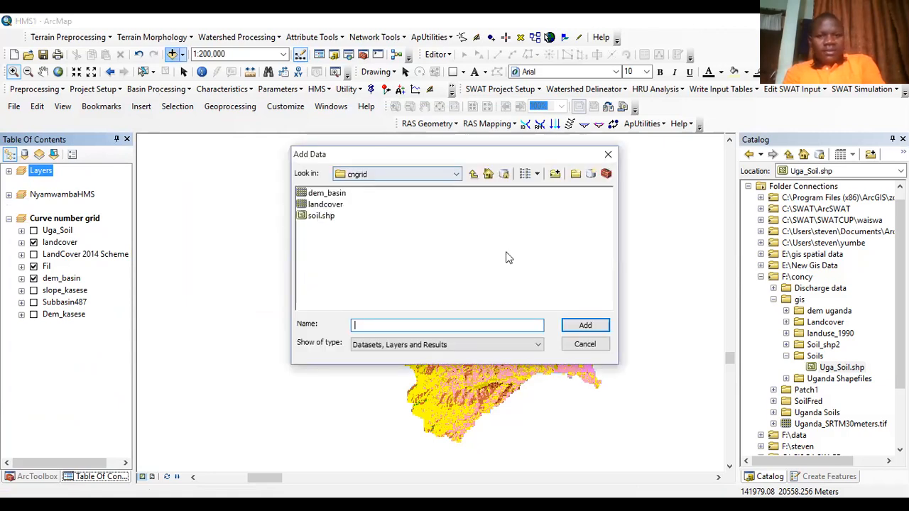
{"action": "left_click", "coordinate": [321, 215]}
{"action": "left_click", "coordinate": [585, 325]}
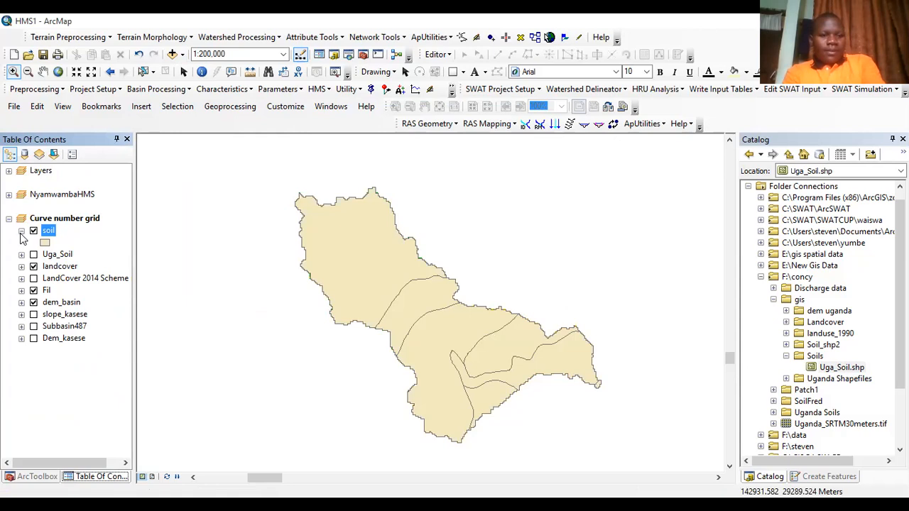
{"action": "left_click", "coordinate": [22, 232]}
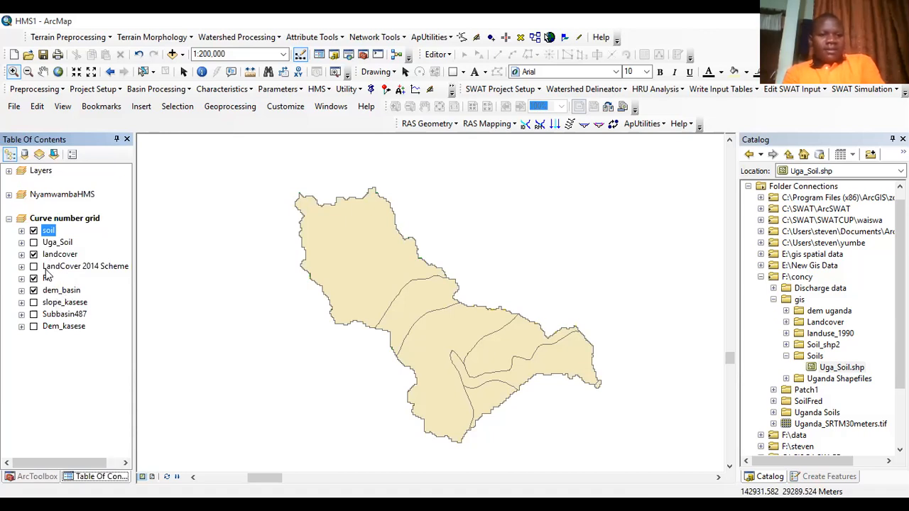
{"action": "left_click", "coordinate": [67, 257]}
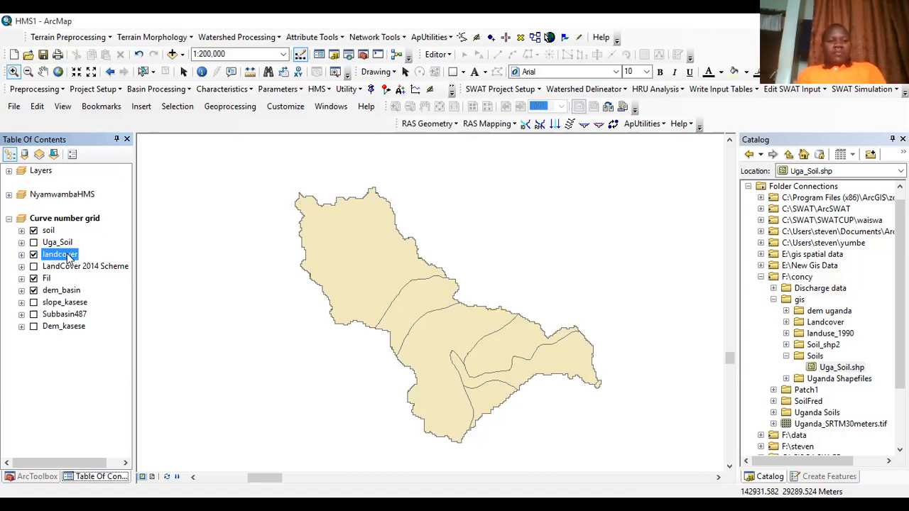
{"action": "left_click", "coordinate": [18, 256]}
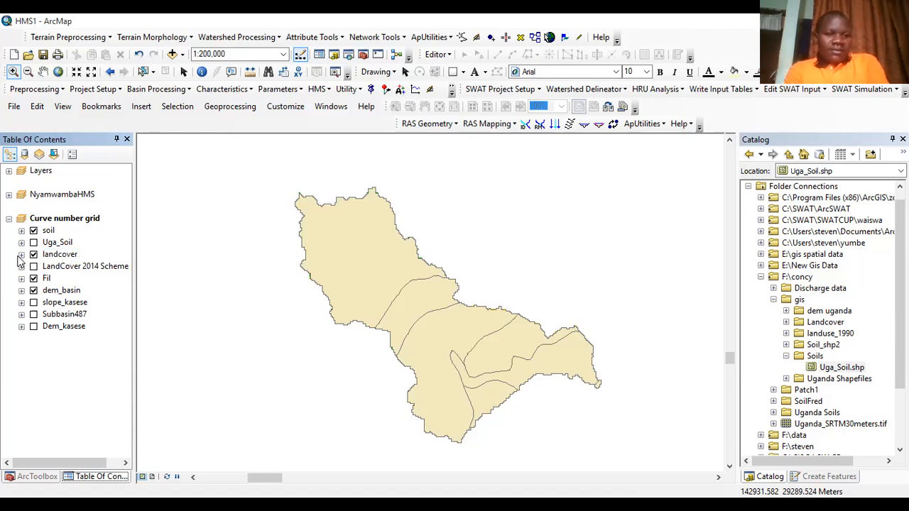
{"action": "left_click", "coordinate": [21, 255]}
{"action": "left_click", "coordinate": [22, 172]}
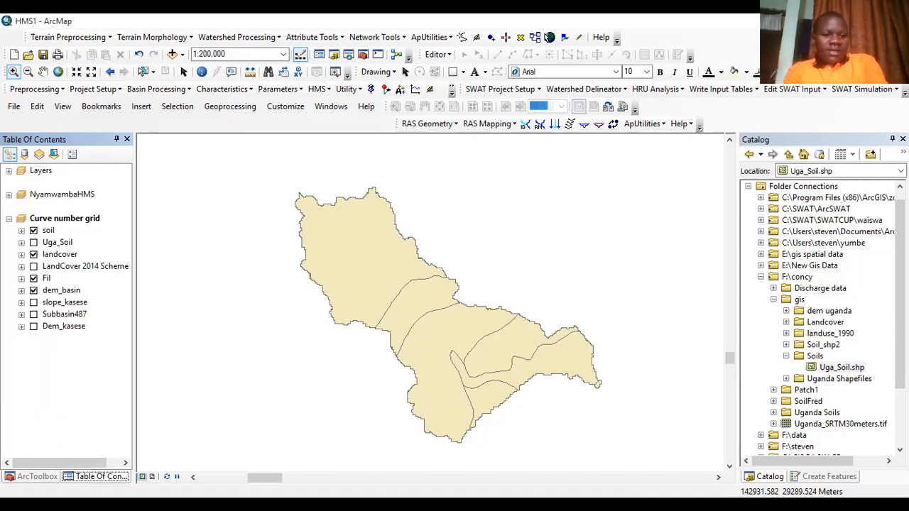
Start the Spatial Analyst Reclassify tool with landcover as input raster and LAND_COVER as reclass field
{"action": "left_click", "coordinate": [44, 482]}
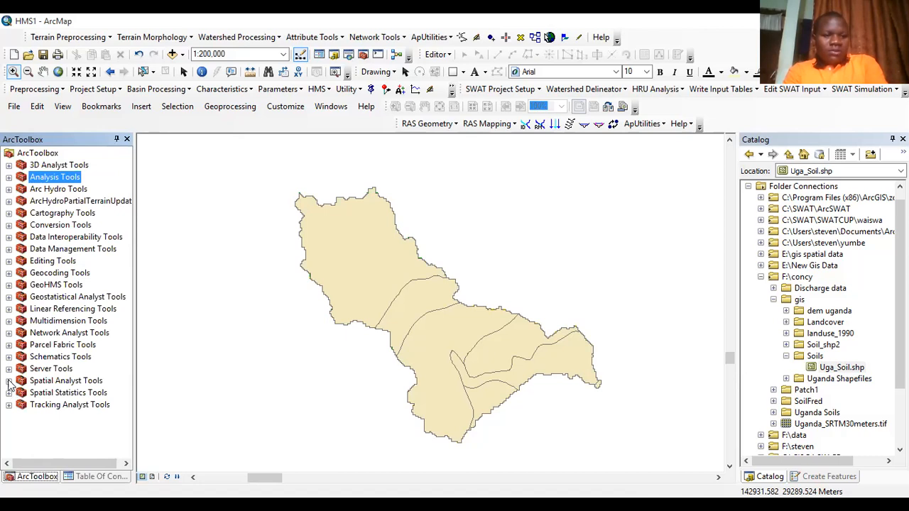
{"action": "left_click", "coordinate": [8, 381]}
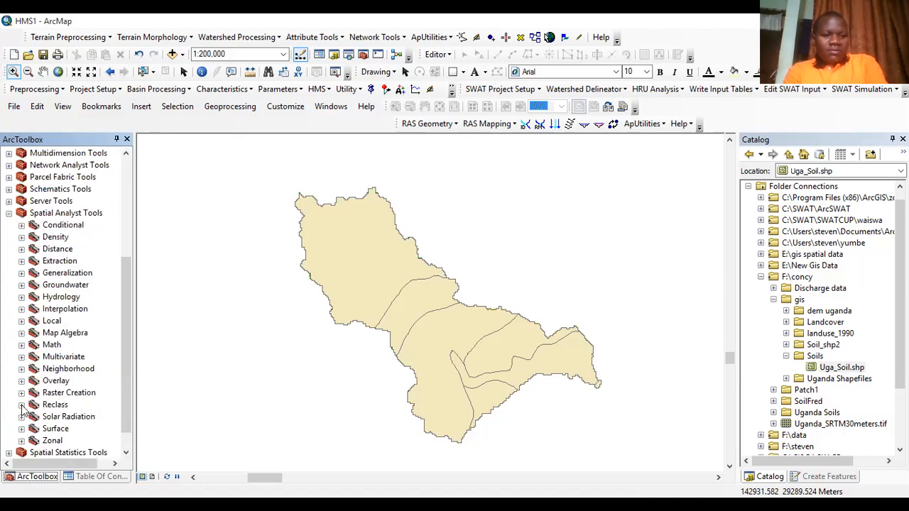
{"action": "double_click", "coordinate": [57, 405]}
{"action": "left_click", "coordinate": [71, 429]}
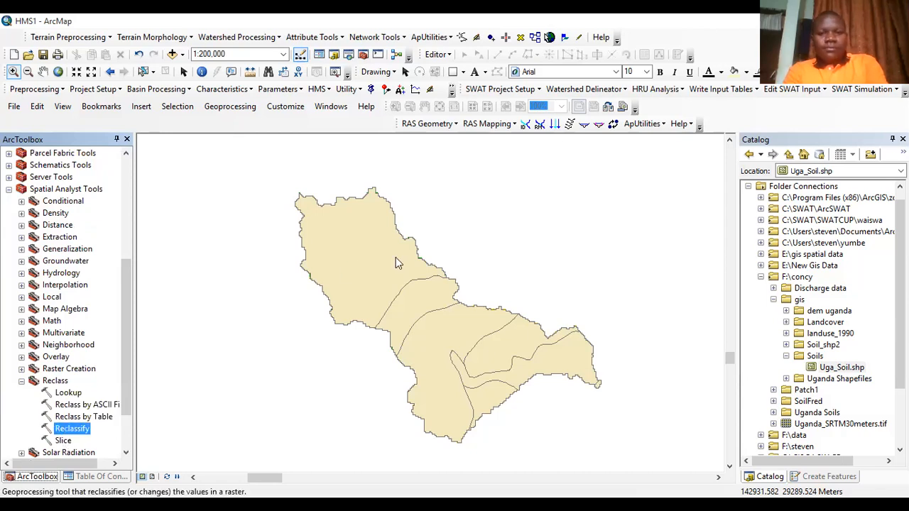
{"action": "left_click", "coordinate": [481, 153]}
{"action": "left_click", "coordinate": [207, 168]}
{"action": "left_click", "coordinate": [504, 180]}
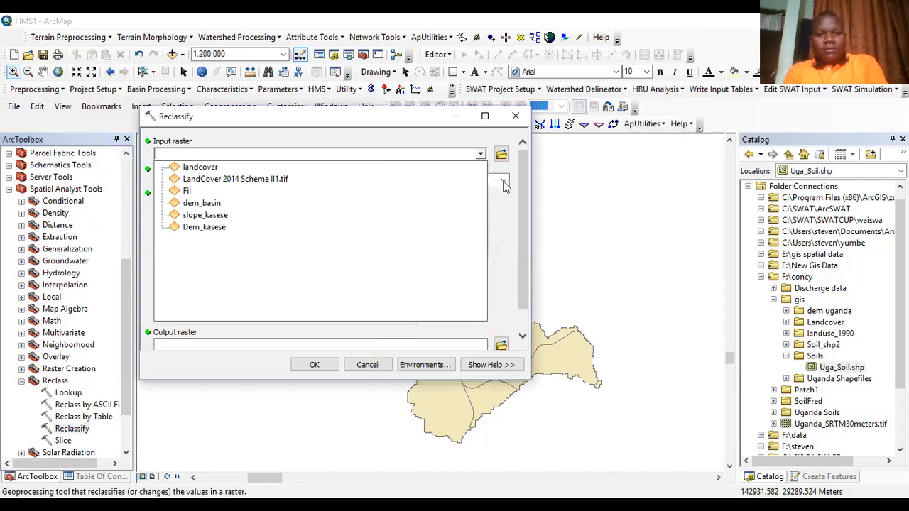
{"action": "left_click", "coordinate": [210, 201]}
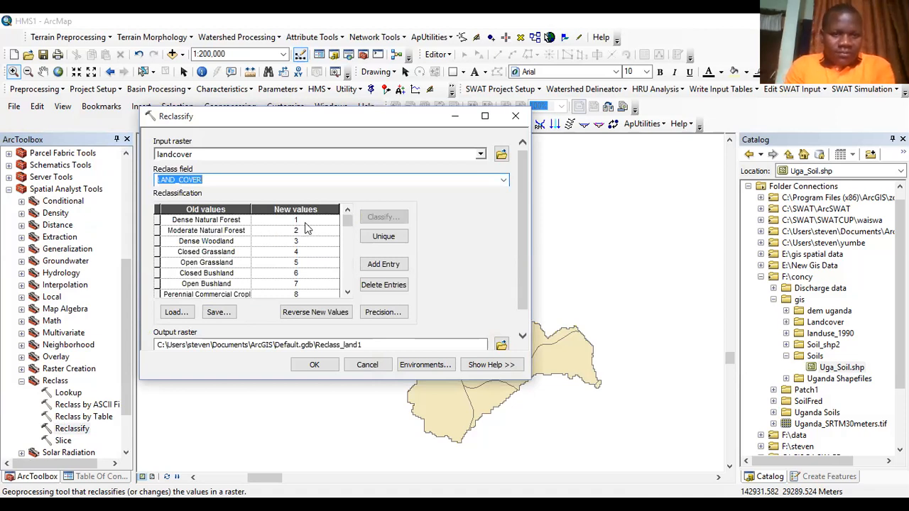
Set the new reclassification value to 3 for all natural forest, woodland, grassland and bushland classes
{"action": "left_click", "coordinate": [304, 221]}
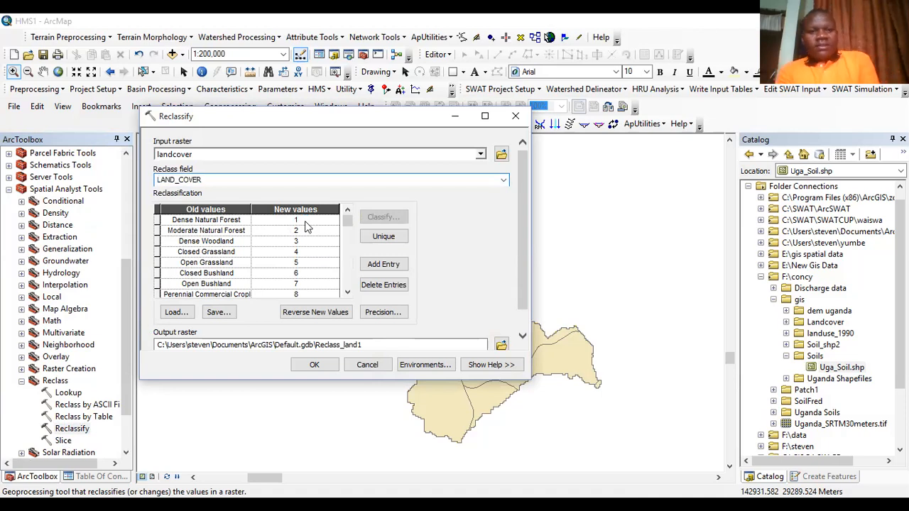
{"action": "left_click", "coordinate": [305, 221]}
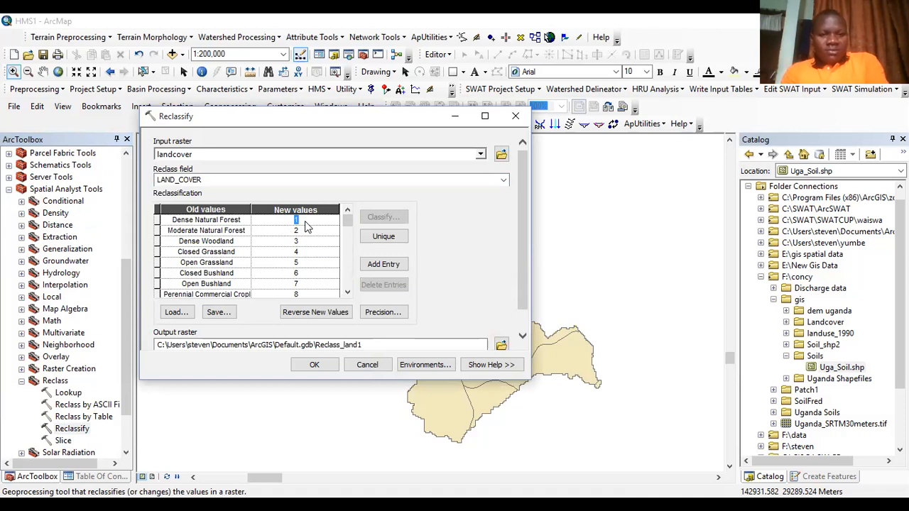
{"action": "type", "text": "3"}
{"action": "key", "text": "Return"}
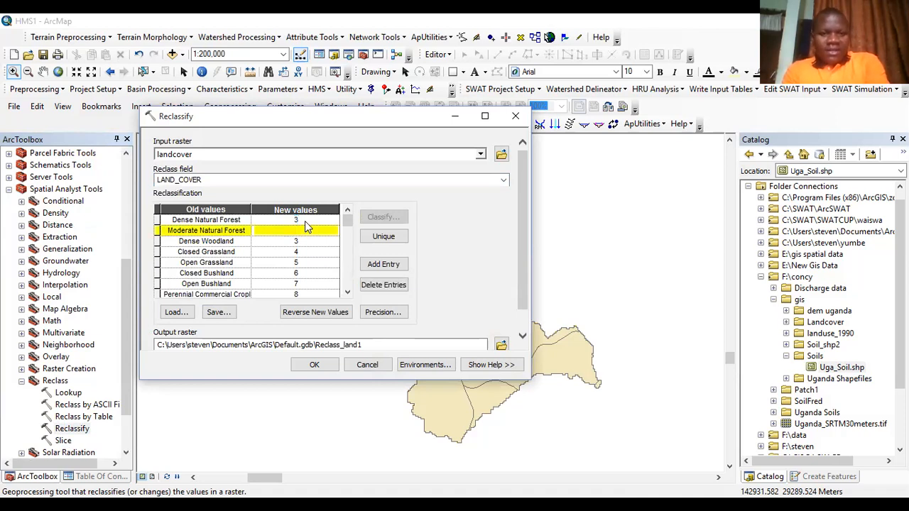
{"action": "key", "text": "Return"}
{"action": "key", "text": "Return"}
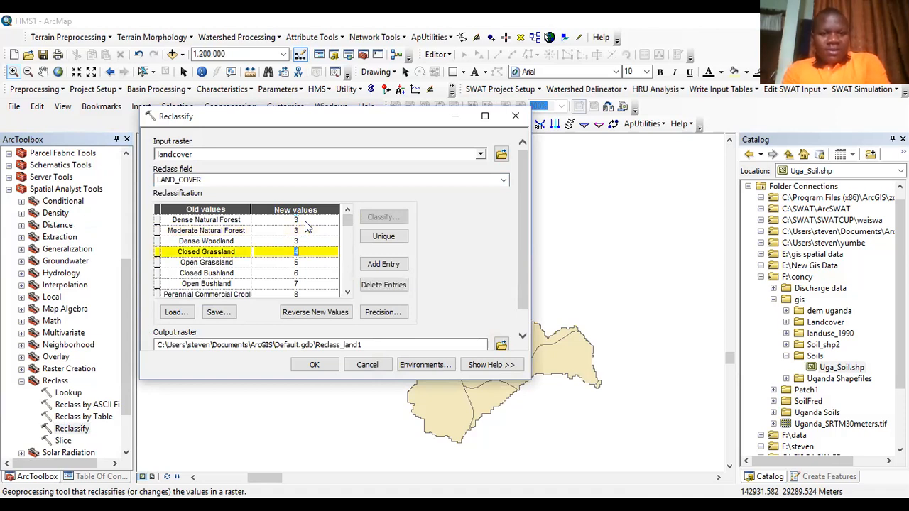
{"action": "type", "text": "3"}
{"action": "key", "text": "Return"}
{"action": "type", "text": "3"}
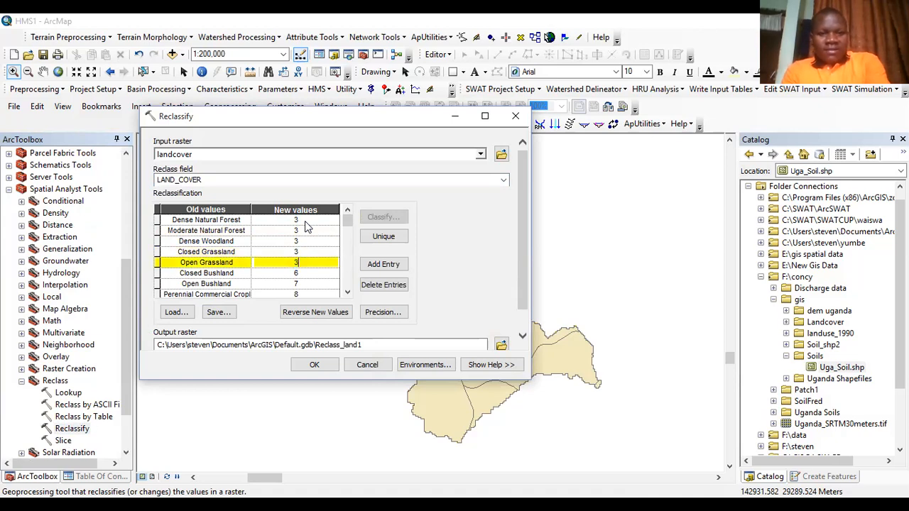
{"action": "key", "text": "Return"}
{"action": "type", "text": "3"}
{"action": "key", "text": "Return"}
{"action": "type", "text": "3"}
{"action": "key", "text": "Return"}
Assign new value 4 to the Perennial Commercial, Annual Commercial and Subsistence Cropland classes
{"action": "type", "text": "3"}
{"action": "key", "text": "BackSpace"}
{"action": "type", "text": "4"}
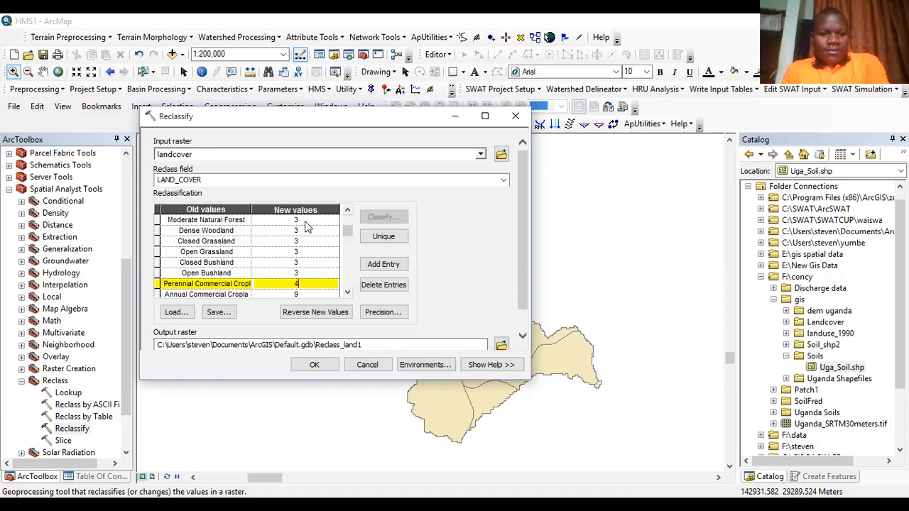
{"action": "key", "text": "Return"}
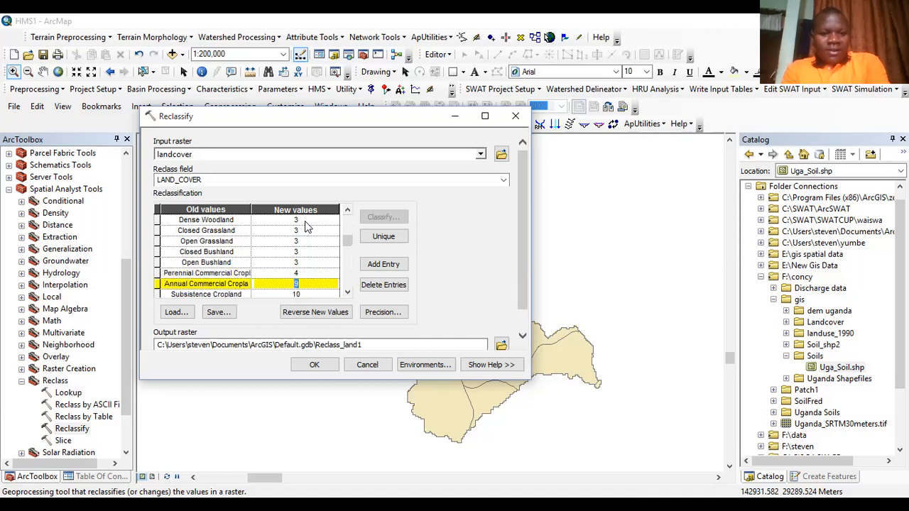
{"action": "type", "text": "4"}
{"action": "key", "text": "Return"}
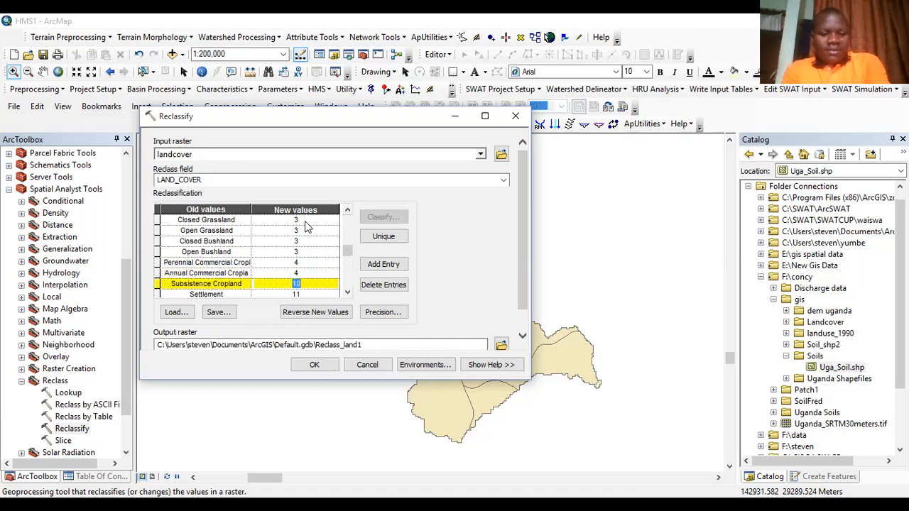
{"action": "type", "text": "4"}
{"action": "key", "text": "Return"}
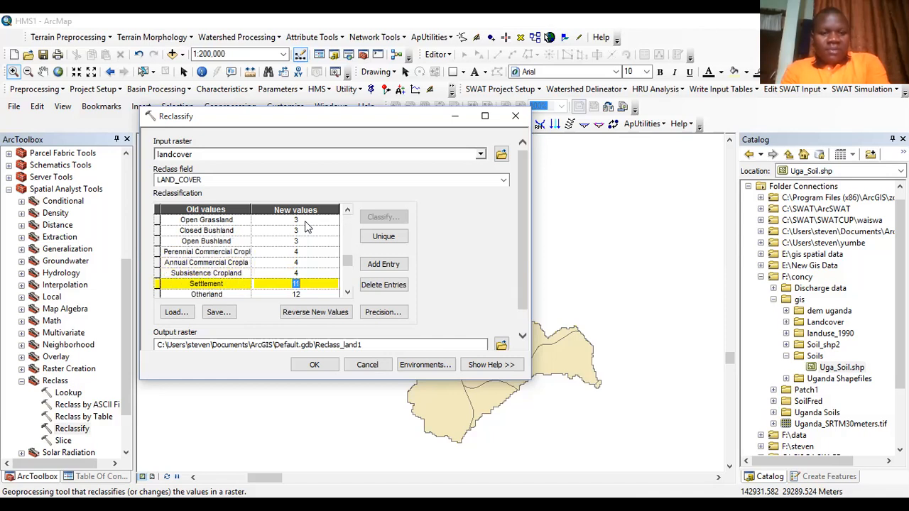
Assign new value 2 to the Settlement and Otherland classes
{"action": "type", "text": "2"}
{"action": "key", "text": "Return"}
{"action": "type", "text": "2"}
{"action": "key", "text": "Return"}
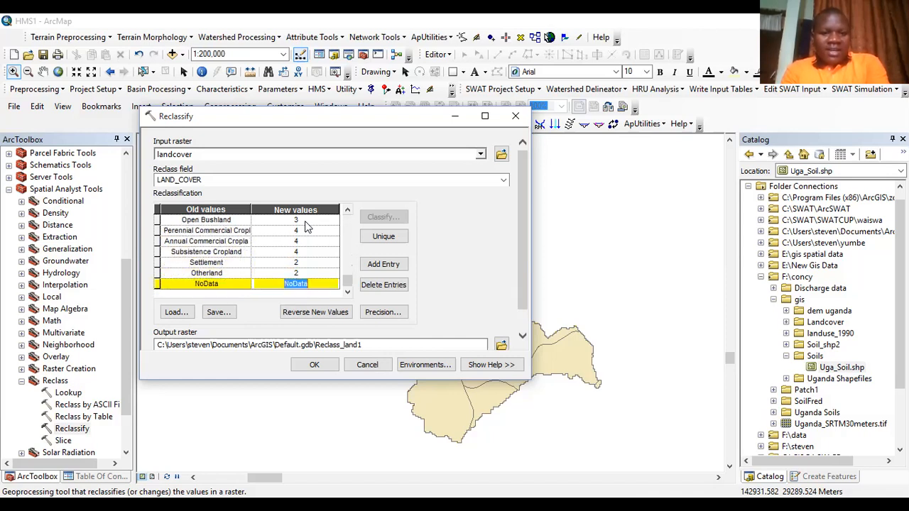
Review the new values assigned to every land cover class in the reclassification table
{"action": "key", "text": "Up"}
{"action": "key", "text": "Up"}
{"action": "key", "text": "Up"}
{"action": "key", "text": "Up"}
{"action": "key", "text": "Up"}
{"action": "key", "text": "Up"}
{"action": "key", "text": "Up"}
{"action": "key", "text": "Up"}
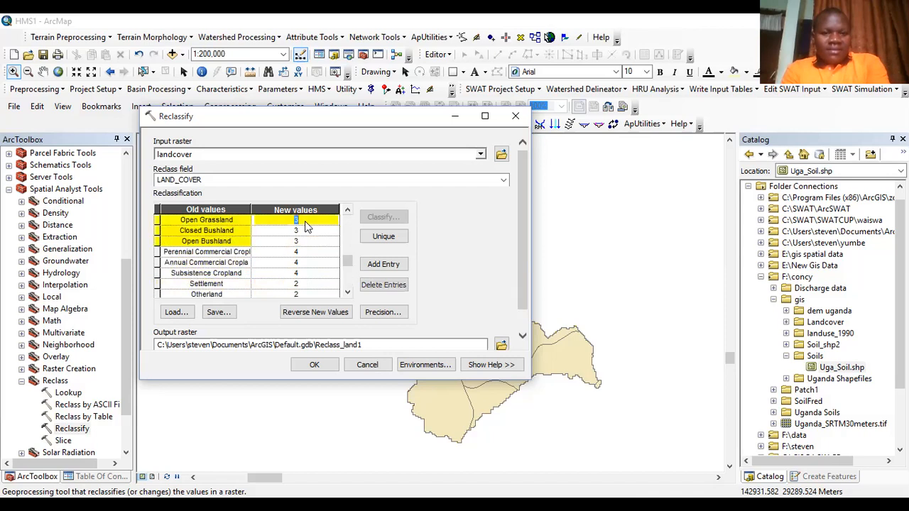
{"action": "key", "text": "shift+Up"}
{"action": "key", "text": "shift+Up"}
{"action": "key", "text": "shift+Up"}
{"action": "key", "text": "shift+Up"}
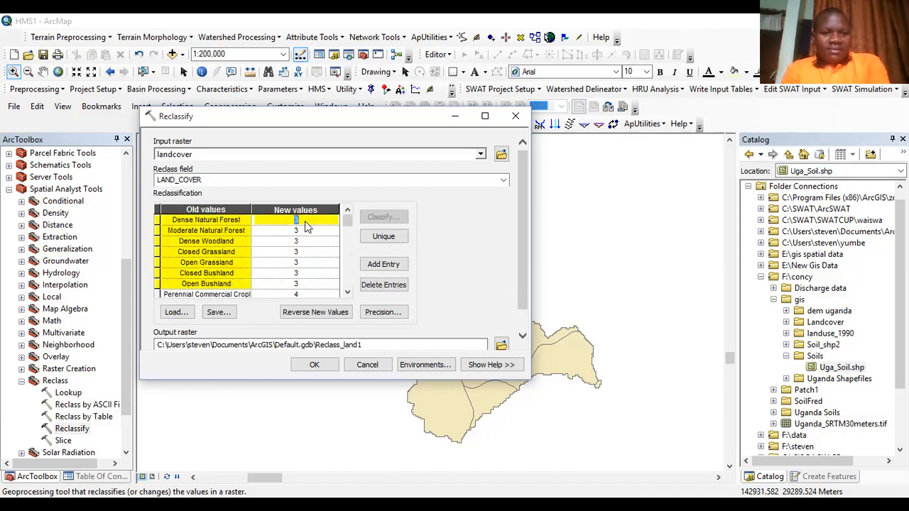
{"action": "key", "text": "Down"}
{"action": "key", "text": "Down"}
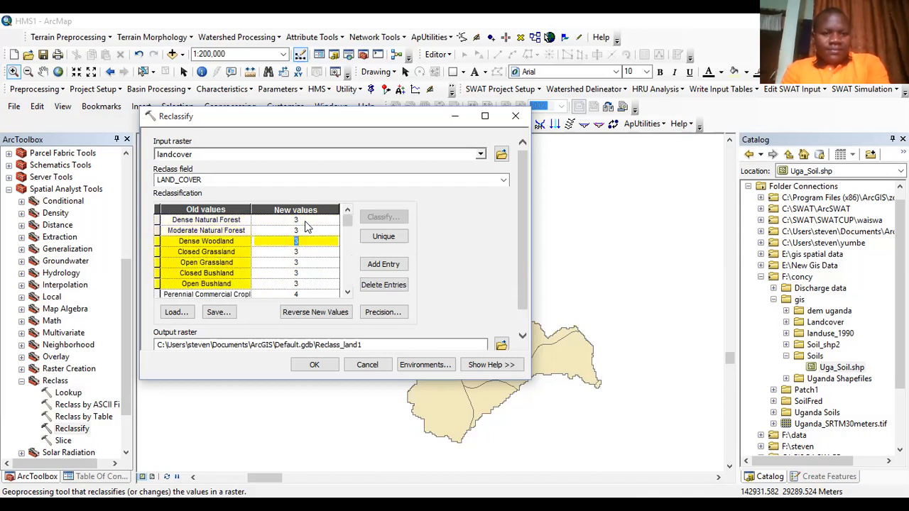
{"action": "key", "text": "Down"}
{"action": "key", "text": "Down"}
{"action": "key", "text": "Down"}
{"action": "key", "text": "Down"}
{"action": "key", "text": "Down"}
{"action": "key", "text": "Down"}
{"action": "key", "text": "Down"}
{"action": "key", "text": "Down"}
{"action": "key", "text": "Down"}
{"action": "key", "text": "Down"}
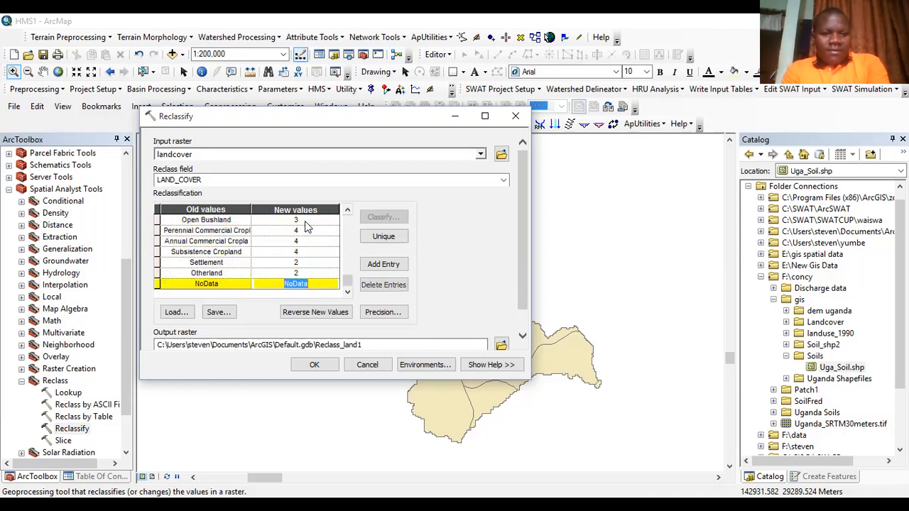
{"action": "key", "text": "Up"}
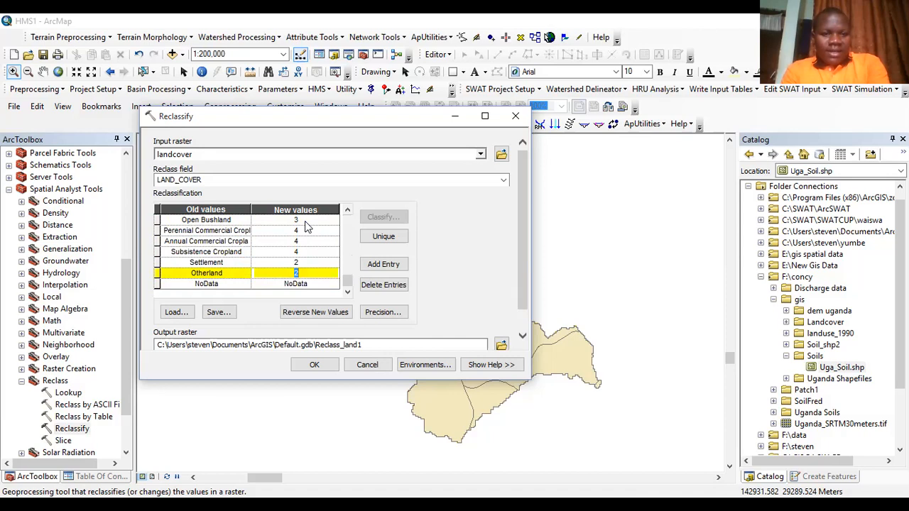
{"action": "key", "text": "Up"}
{"action": "key", "text": "Up"}
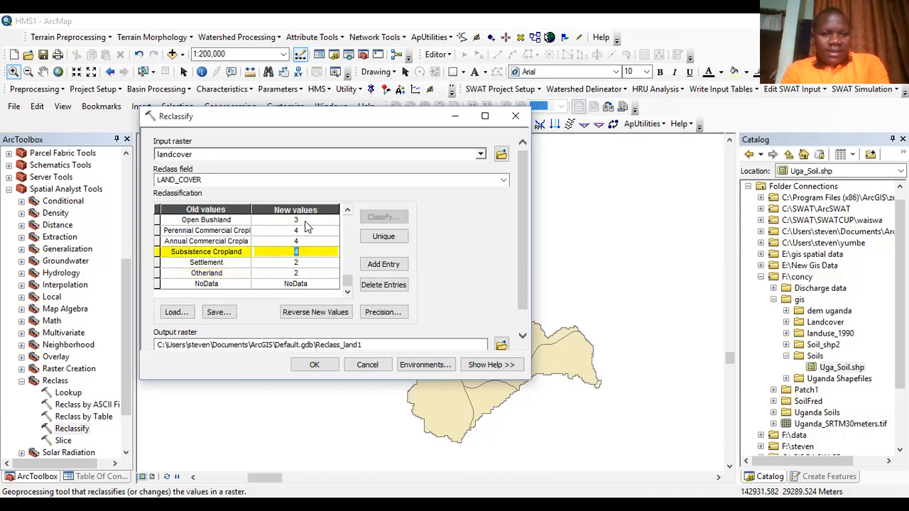
Recheck the new values in the reclassification table from Dense Natural Forest down to the NoData row
{"action": "left_click", "coordinate": [305, 221]}
{"action": "key", "text": "shift+Up"}
{"action": "key", "text": "shift+Up"}
{"action": "key", "text": "shift+Up"}
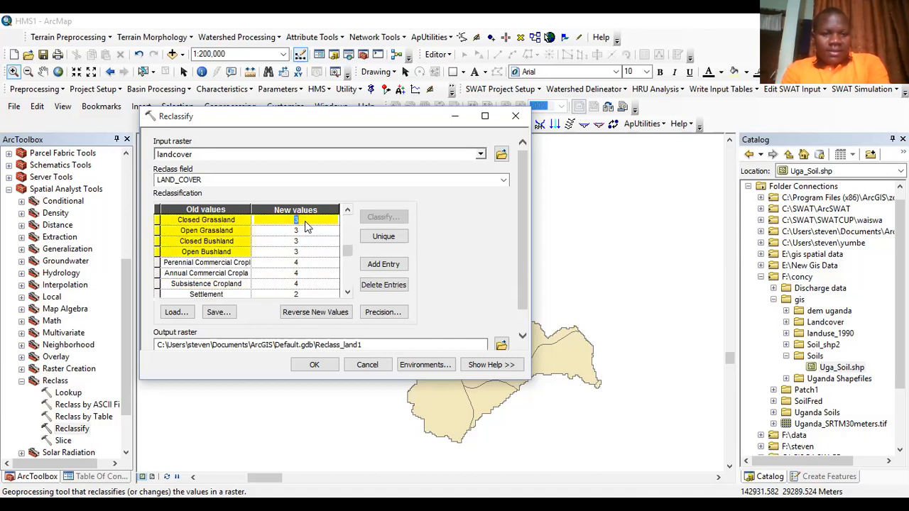
{"action": "key", "text": "shift+Up"}
{"action": "key", "text": "shift+Up"}
{"action": "key", "text": "shift+Up"}
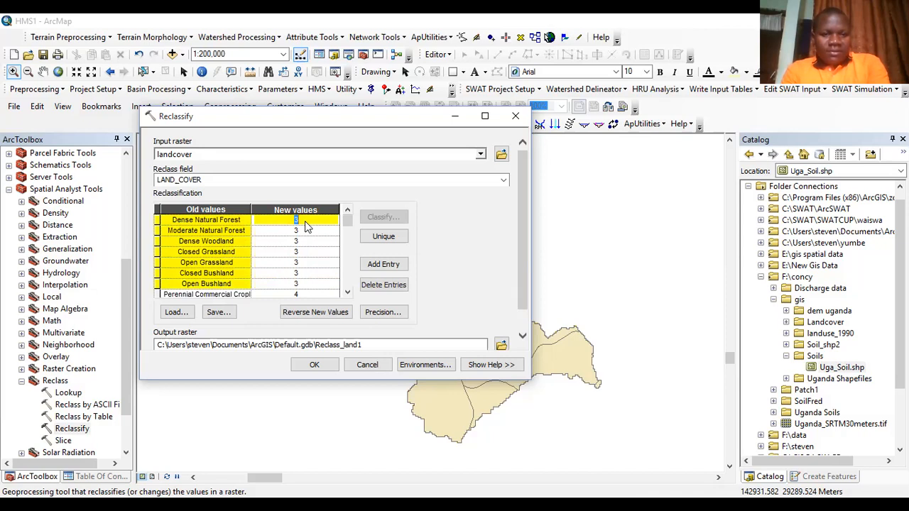
{"action": "key", "text": "shift+Down"}
{"action": "key", "text": "shift+Down"}
{"action": "key", "text": "shift+Down"}
{"action": "key", "text": "shift+Down"}
{"action": "key", "text": "shift+Down"}
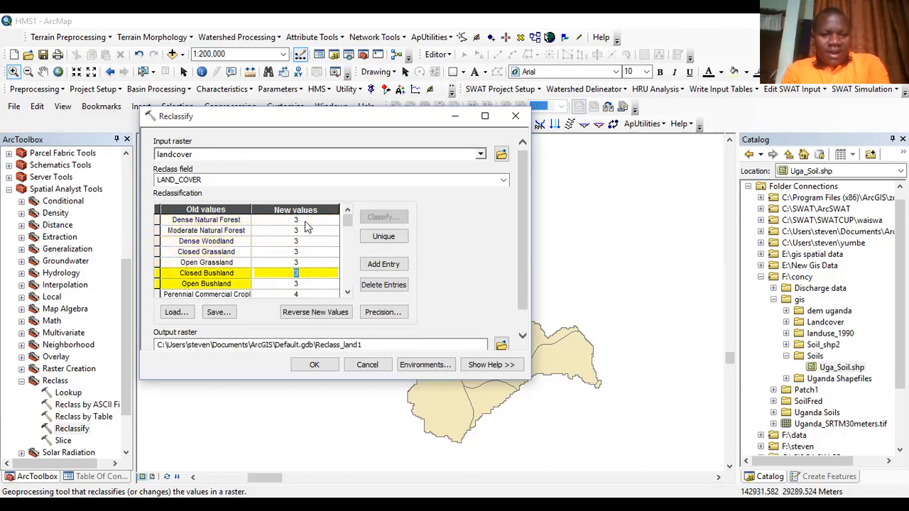
{"action": "key", "text": "Down"}
{"action": "key", "text": "Down"}
{"action": "key", "text": "Down"}
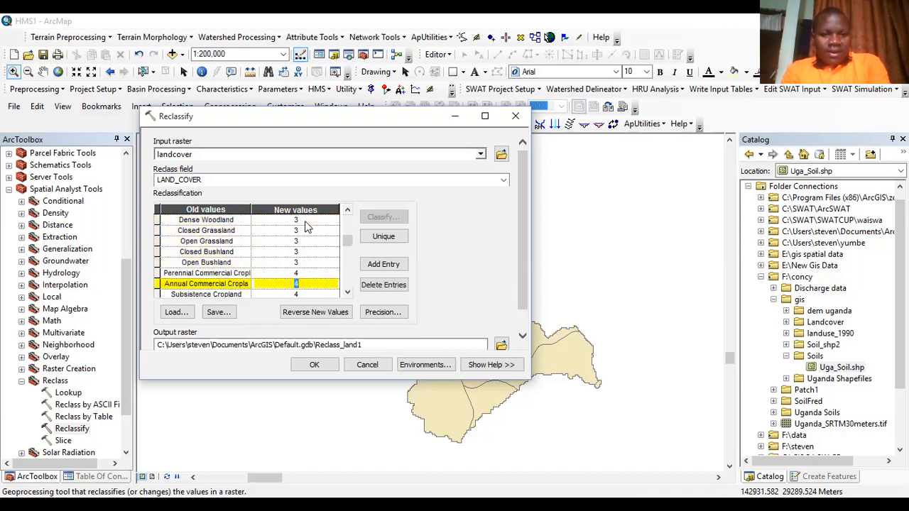
{"action": "key", "text": "Down"}
{"action": "key", "text": "Down"}
{"action": "key", "text": "Down"}
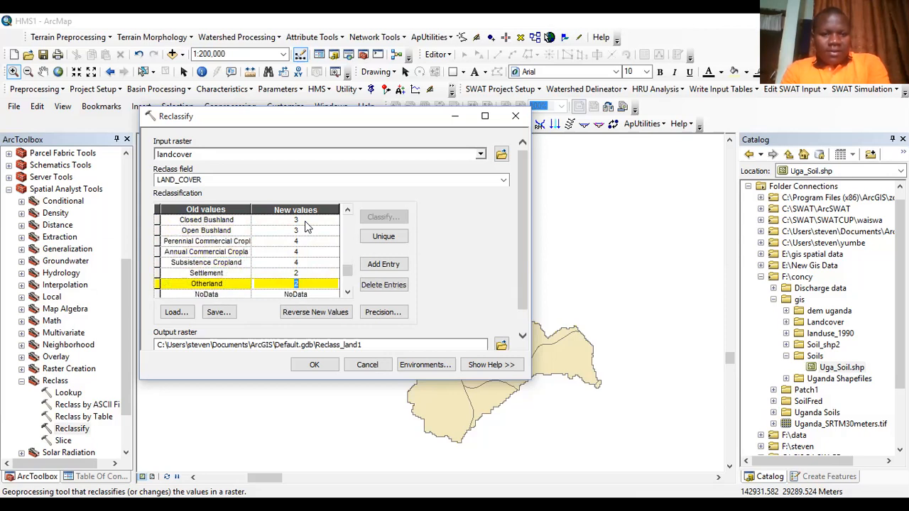
{"action": "key", "text": "Down"}
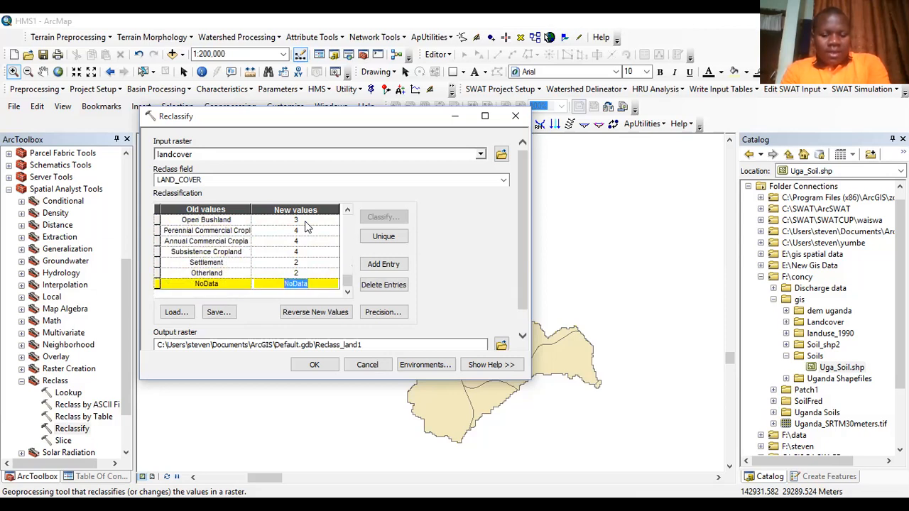
Assign new value 1 to the Settlement and Otherland classes and new value 3 to Subsistence Cropland
{"action": "key", "text": "Up"}
{"action": "key", "text": "Up"}
{"action": "key", "text": "Up"}
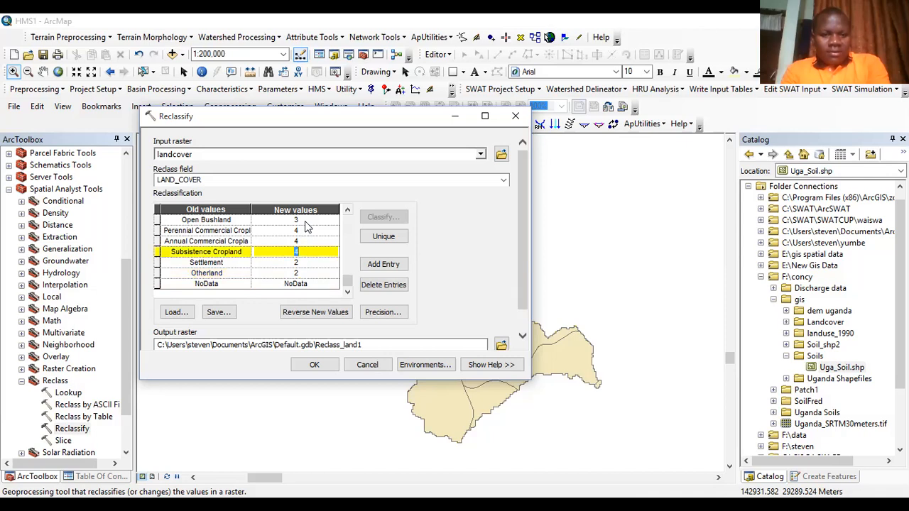
{"action": "key", "text": "Down"}
{"action": "type", "text": "1"}
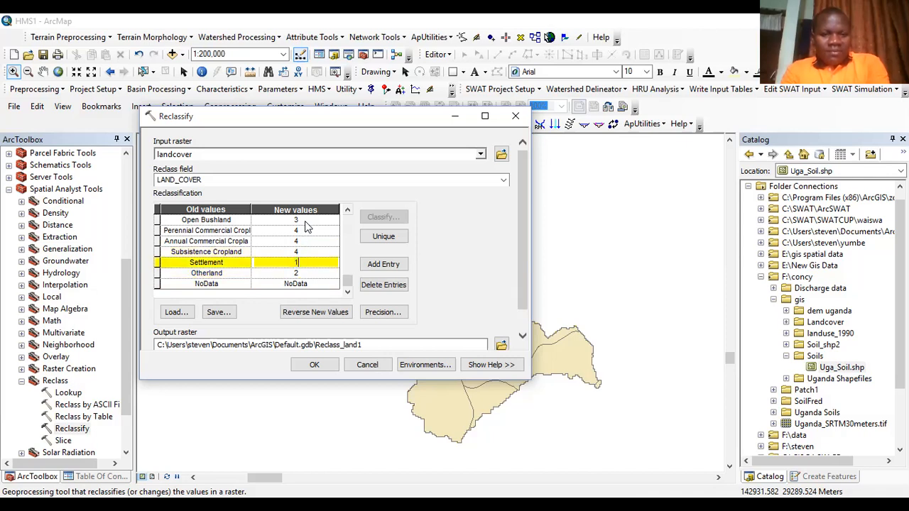
{"action": "key", "text": "Down"}
{"action": "type", "text": "1"}
{"action": "key", "text": "Up"}
{"action": "key", "text": "Up"}
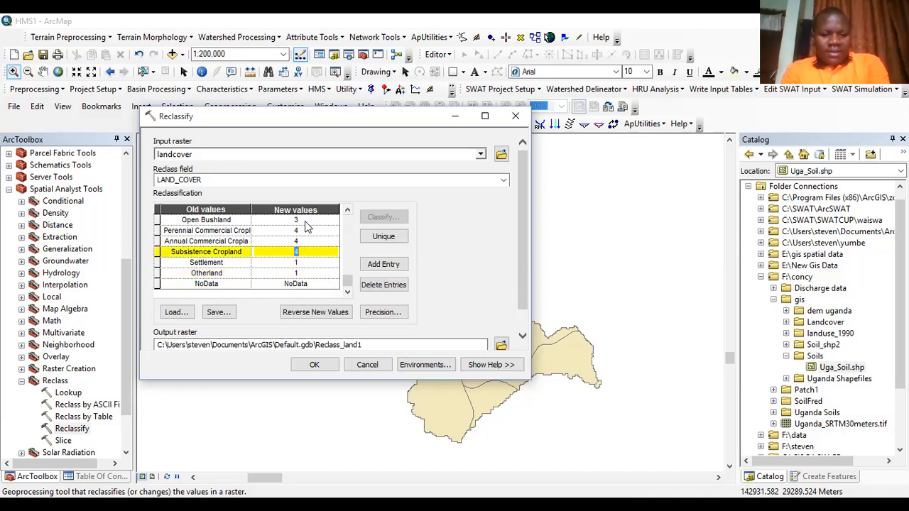
{"action": "type", "text": "3"}
{"action": "key", "text": "Up"}
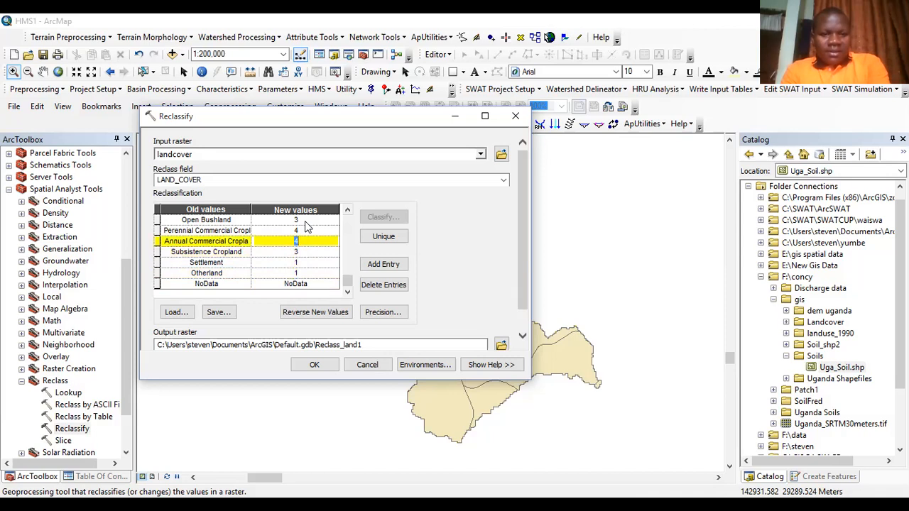
Assign new value 2 to all natural forest, woodland, grassland and bushland classes
{"action": "key", "text": "Up"}
{"action": "key", "text": "Up"}
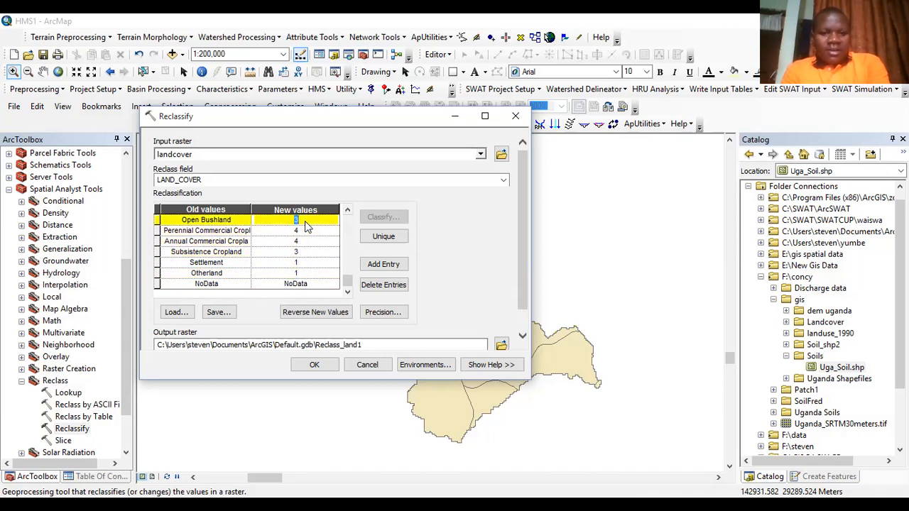
{"action": "key", "text": "Up"}
{"action": "key", "text": "Up"}
{"action": "key", "text": "Up"}
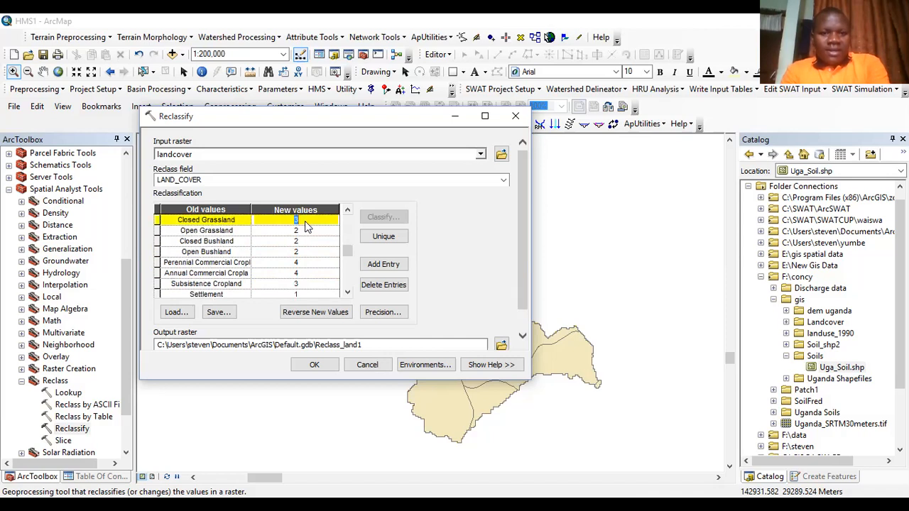
{"action": "key", "text": "Up"}
{"action": "key", "text": "Up"}
{"action": "type", "text": "2"}
{"action": "key", "text": "Up"}
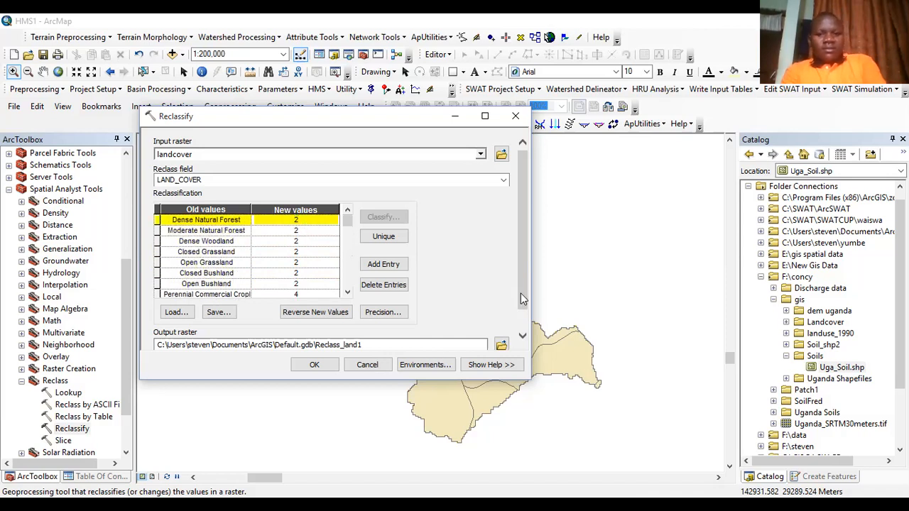
Save the output raster as landrecl in the cngrid folder and run the reclassification
{"action": "left_click", "coordinate": [522, 336]}
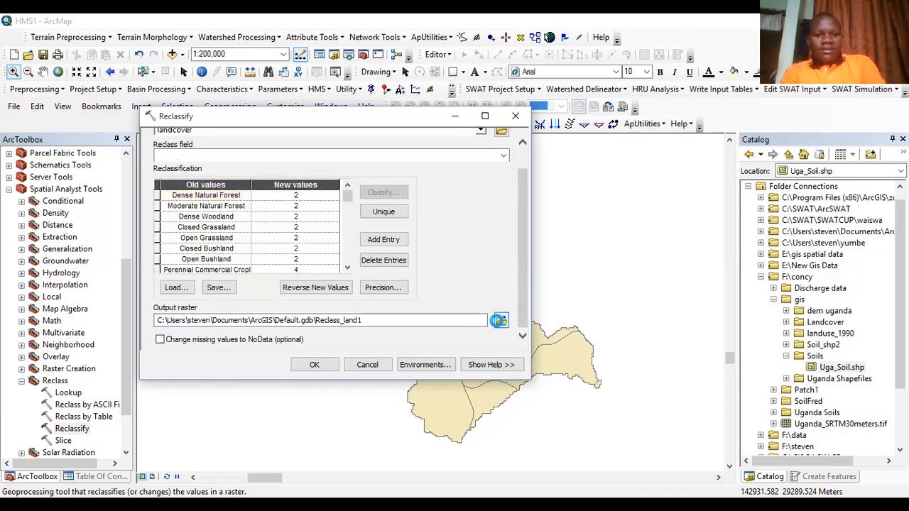
{"action": "left_click", "coordinate": [501, 321]}
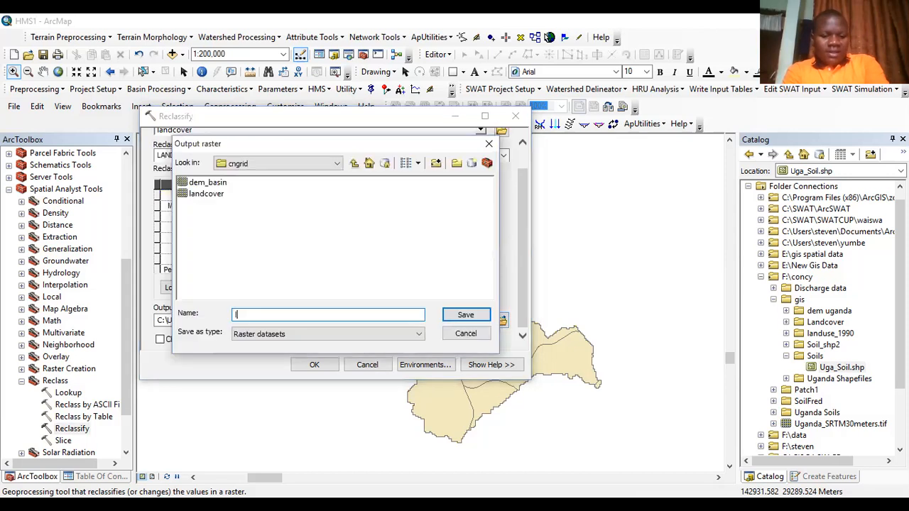
{"action": "type", "text": "landre"}
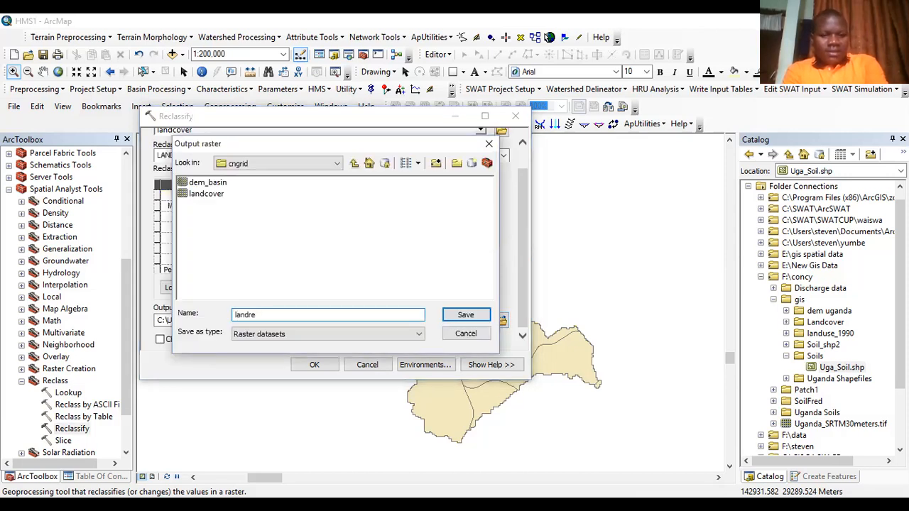
{"action": "type", "text": "d"}
{"action": "left_click", "coordinate": [466, 314]}
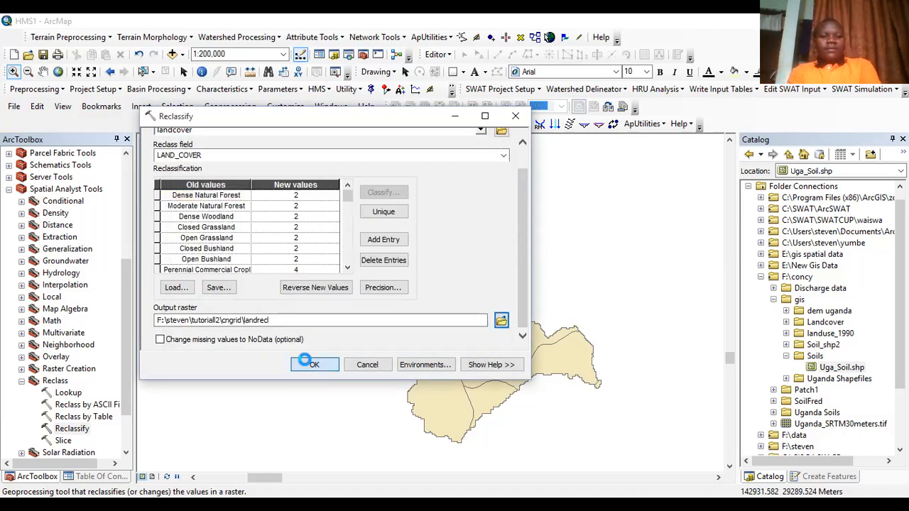
{"action": "left_click", "coordinate": [311, 365]}
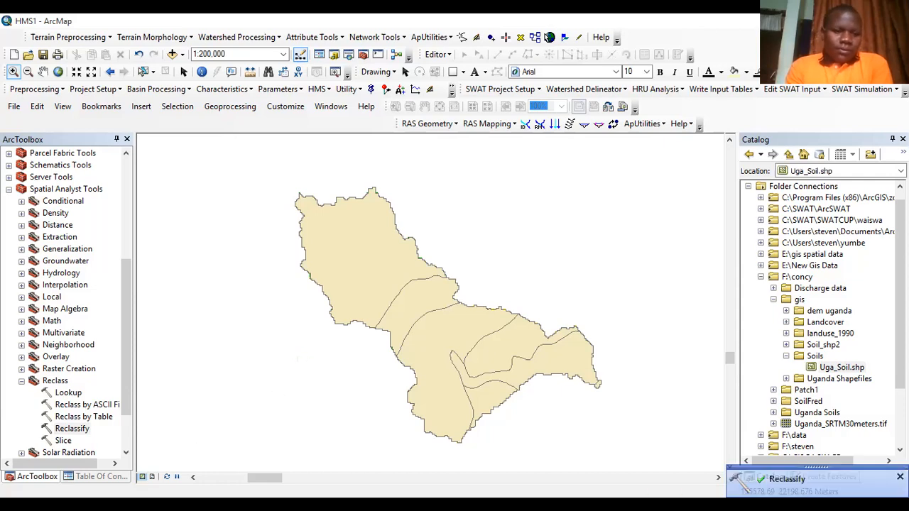
Add the landrecl raster from the cngrid folder to the Curve number grid data frame
{"action": "left_click", "coordinate": [96, 477]}
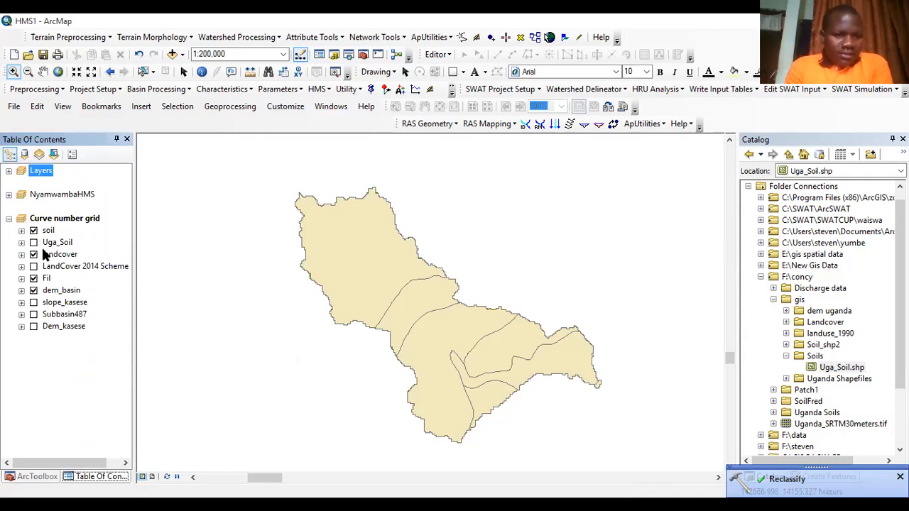
{"action": "left_click", "coordinate": [323, 216]}
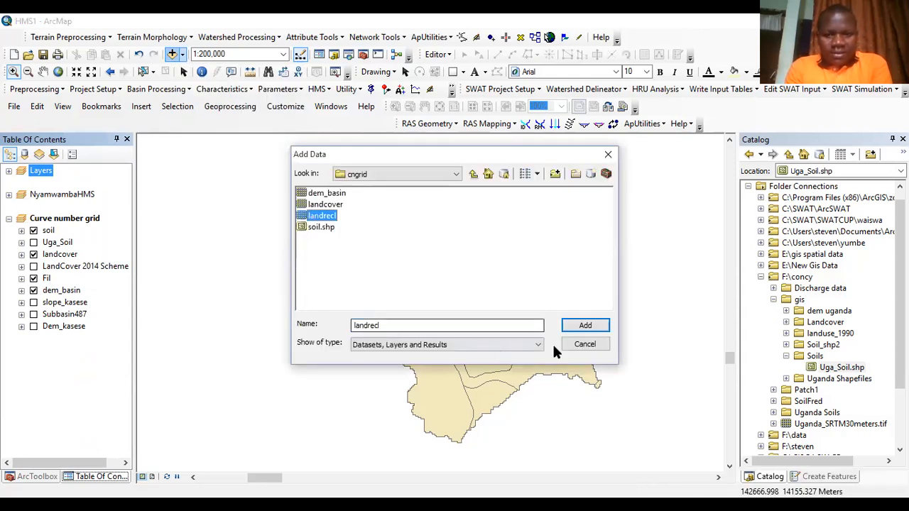
{"action": "left_click", "coordinate": [581, 326]}
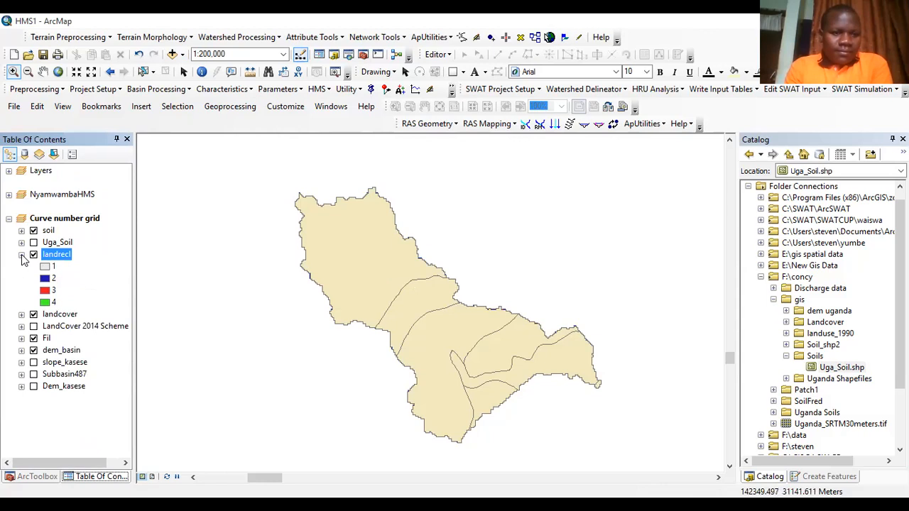
Turn off the soil and landcover layers to display the landrecl raster with its class legend
{"action": "left_click", "coordinate": [33, 230]}
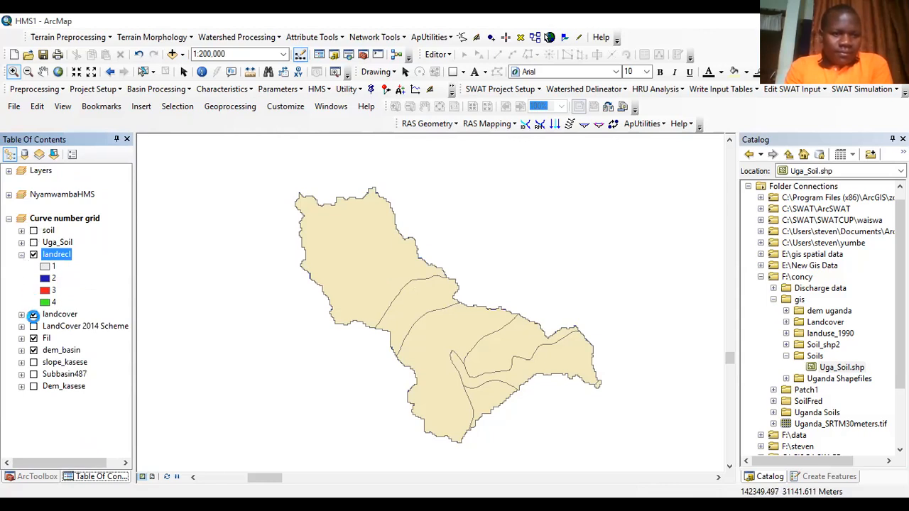
{"action": "left_click", "coordinate": [33, 314]}
{"action": "left_click", "coordinate": [34, 350]}
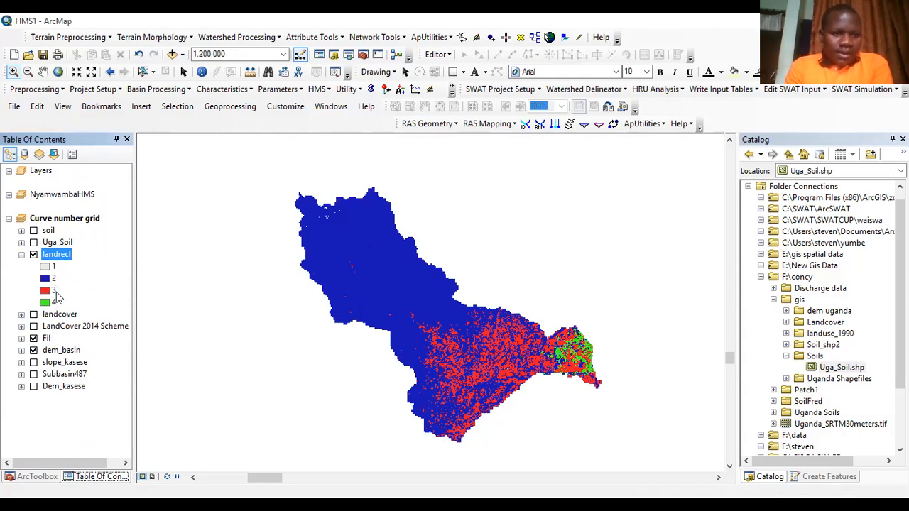
{"action": "left_click", "coordinate": [22, 254]}
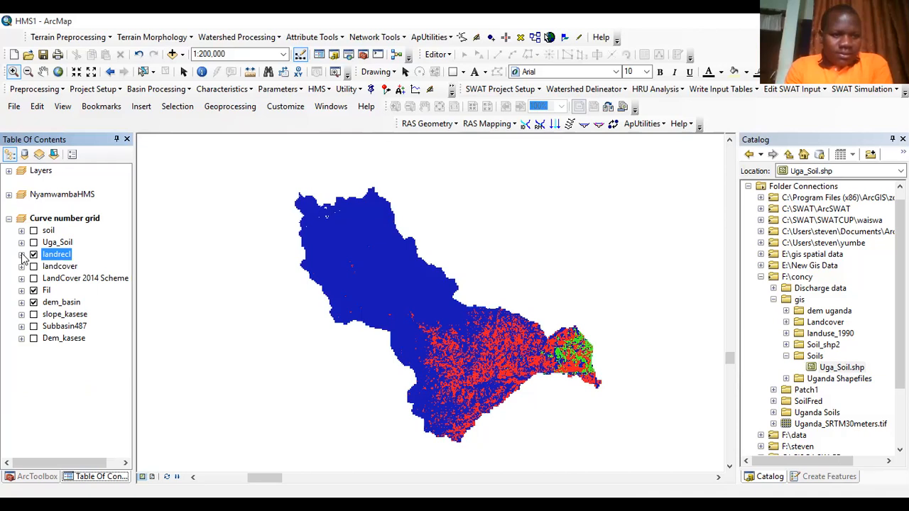
{"action": "left_click", "coordinate": [22, 254]}
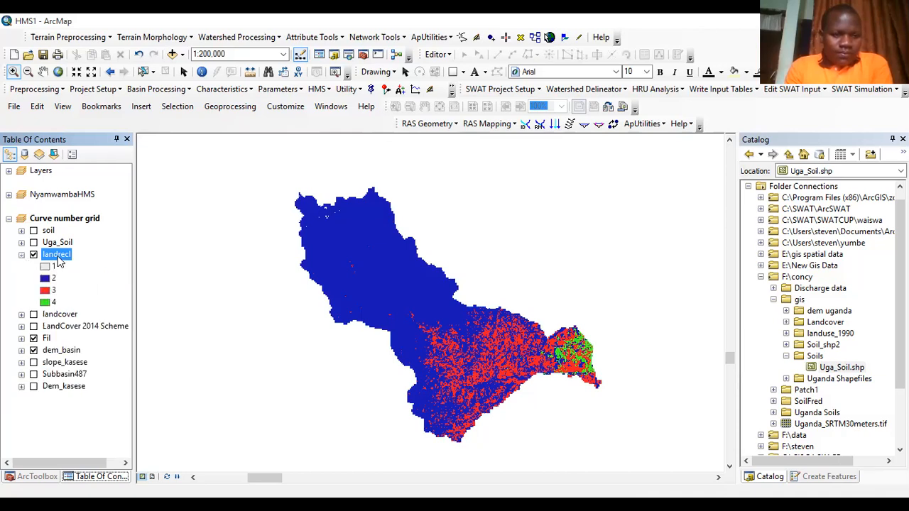
Symbolize the landrecl layer with unique values based on the VALUE field, and collapse its legend
{"action": "left_click", "coordinate": [56, 255]}
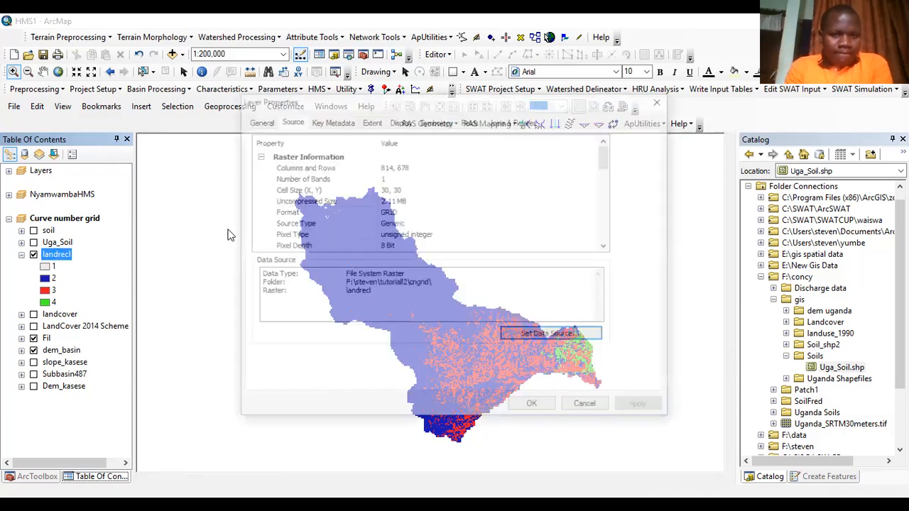
{"action": "left_click", "coordinate": [436, 121]}
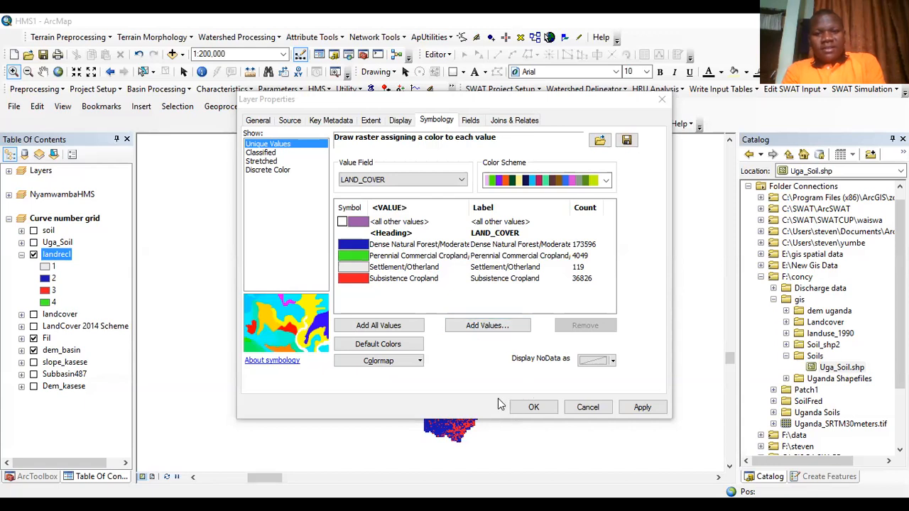
{"action": "left_click", "coordinate": [460, 180]}
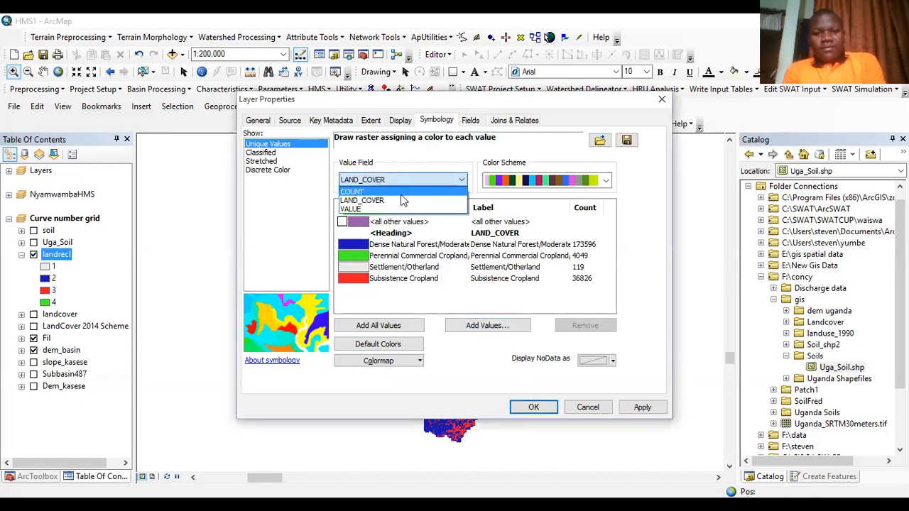
{"action": "left_click", "coordinate": [397, 208]}
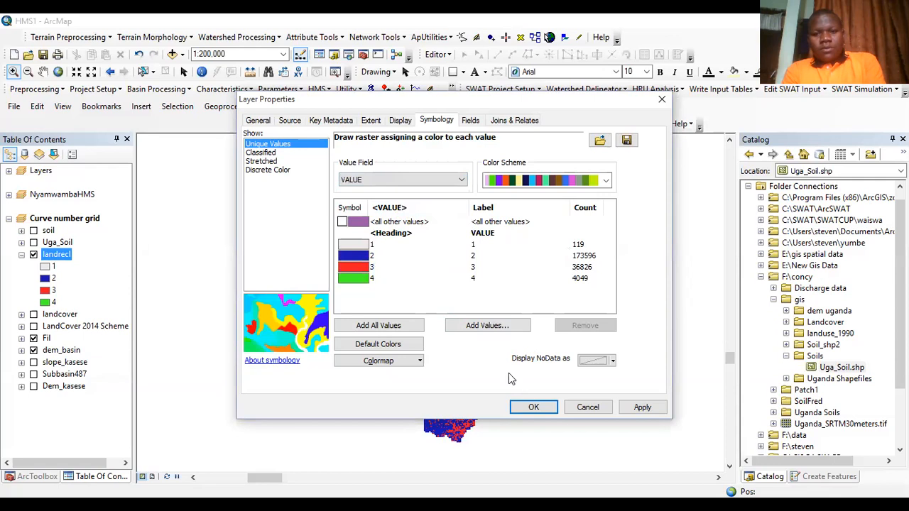
{"action": "left_click", "coordinate": [529, 408]}
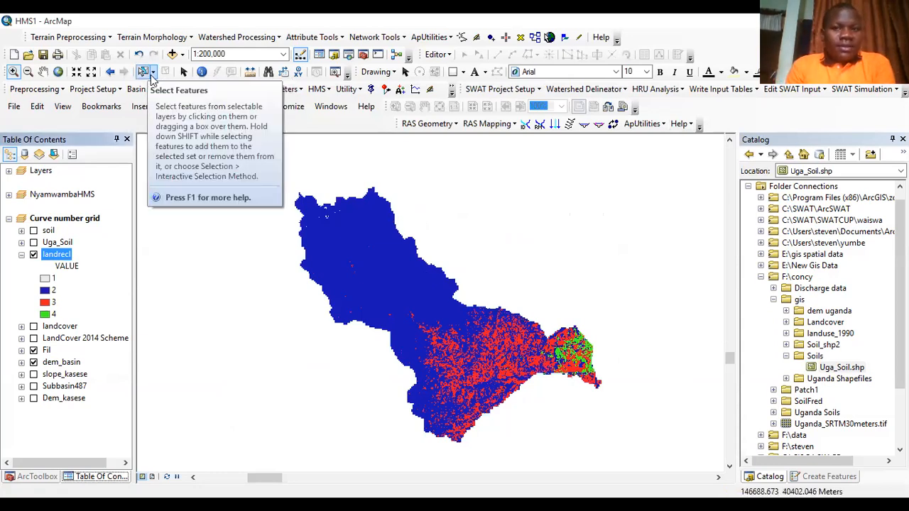
{"action": "left_click", "coordinate": [21, 255]}
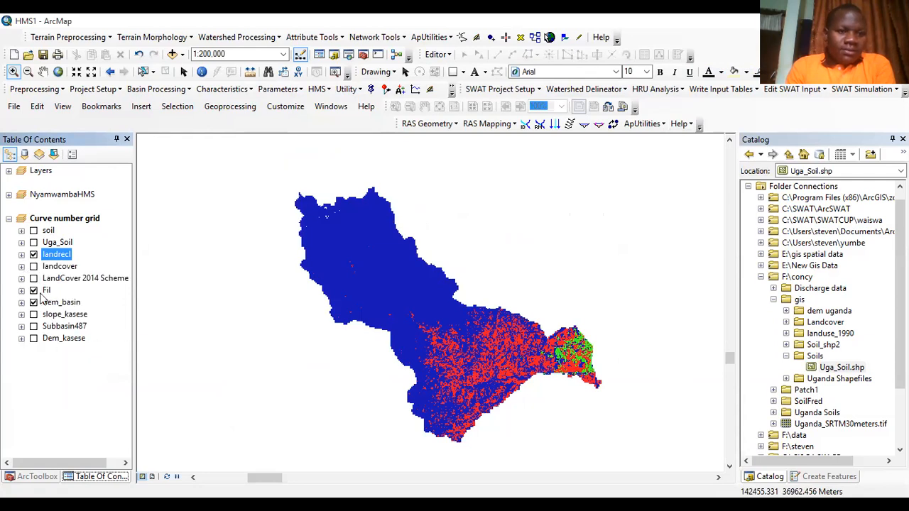
Set up a Raster to Polygon conversion with landrecl as the input raster and LAND_COVER as the field
{"action": "left_click", "coordinate": [37, 476]}
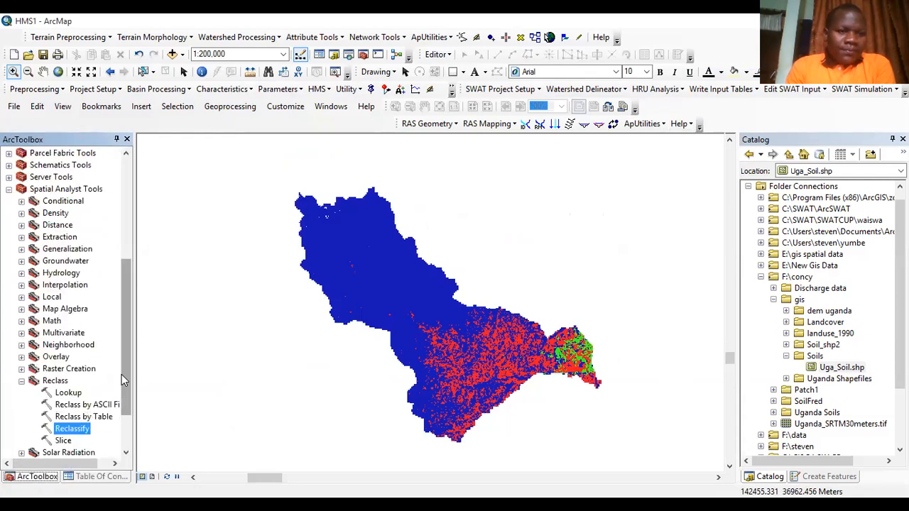
{"action": "left_click_drag", "start_coordinate": [121, 375], "coordinate": [135, 264]}
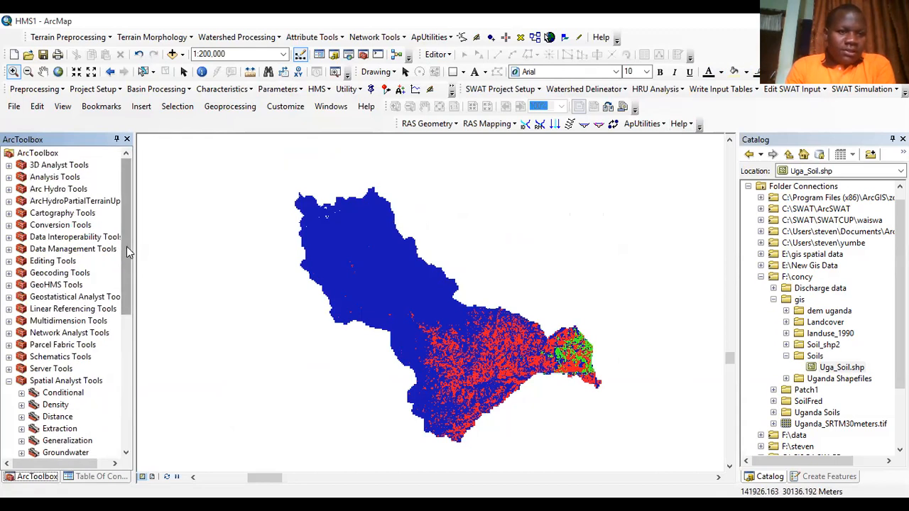
{"action": "left_click", "coordinate": [10, 225]}
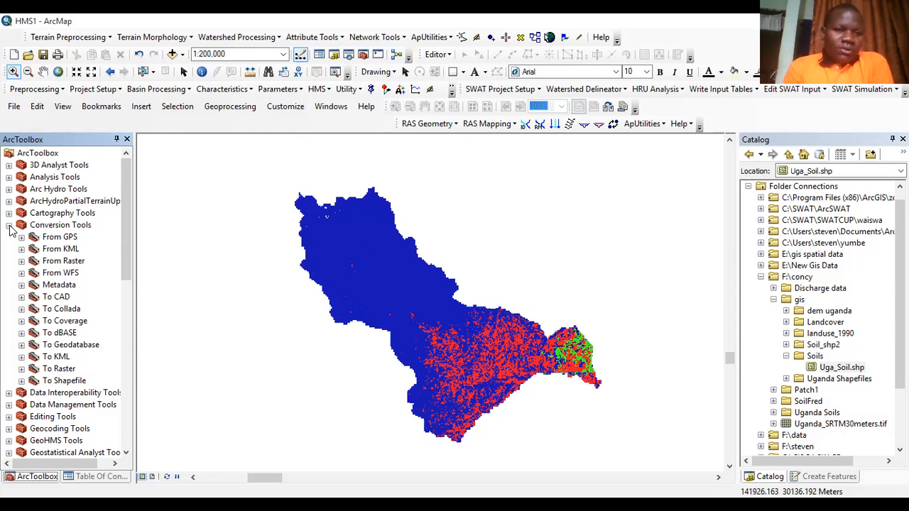
{"action": "left_click", "coordinate": [21, 261]}
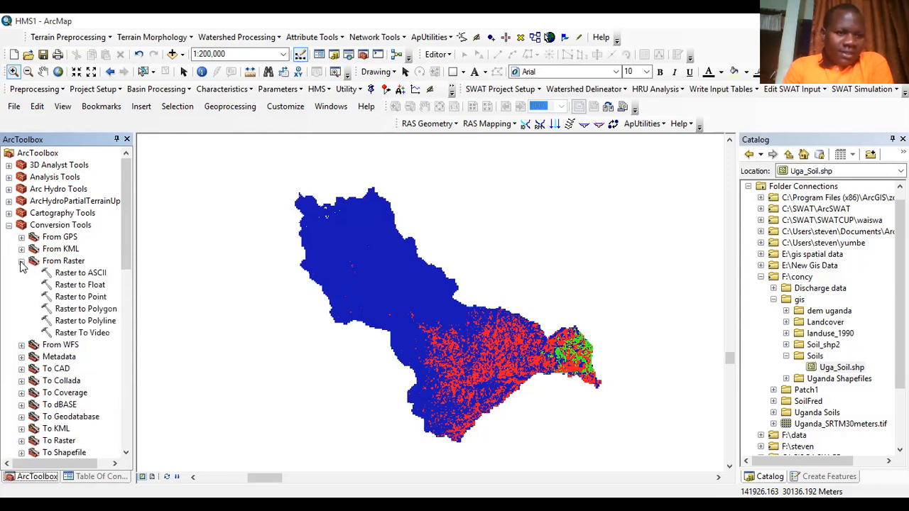
{"action": "left_click", "coordinate": [91, 310]}
{"action": "double_click", "coordinate": [91, 310]}
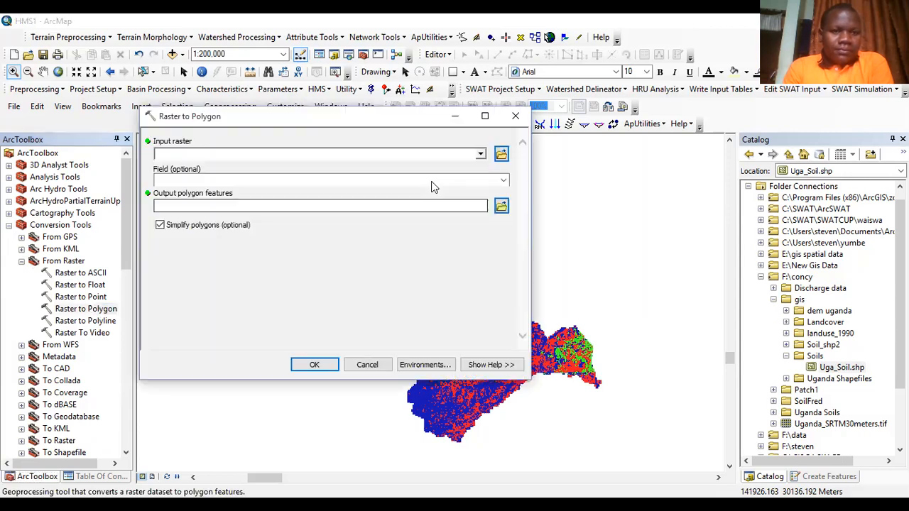
{"action": "left_click", "coordinate": [481, 158]}
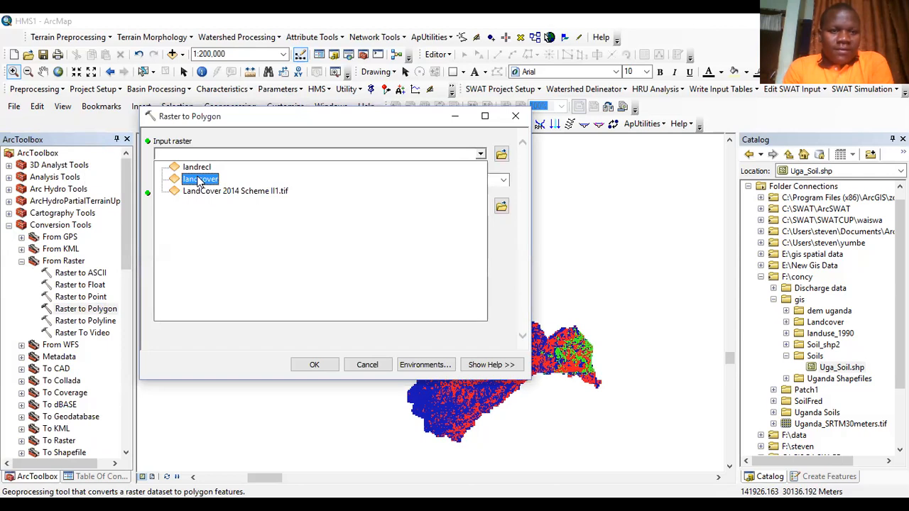
{"action": "left_click", "coordinate": [201, 169]}
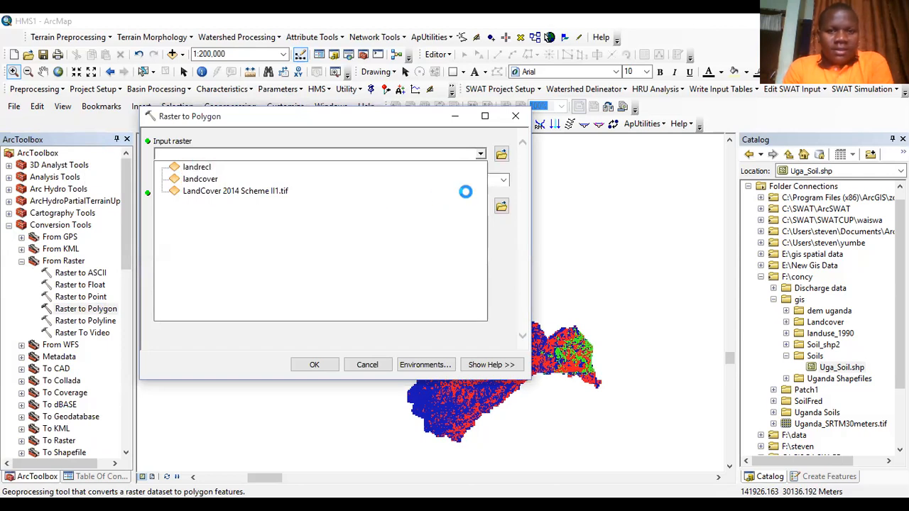
{"action": "left_click", "coordinate": [502, 180]}
{"action": "left_click", "coordinate": [333, 210]}
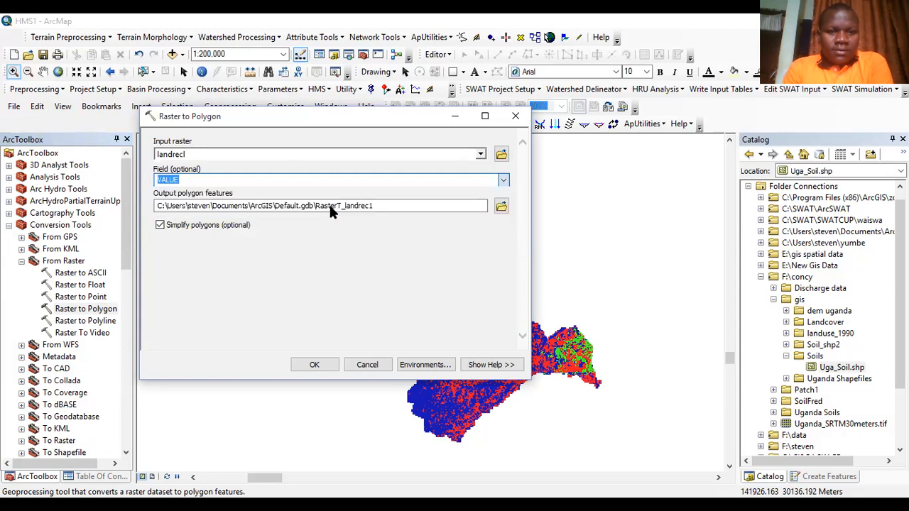
Save the output polygon features as landpoly in the cngrid folder and run the conversion
{"action": "left_click", "coordinate": [498, 206]}
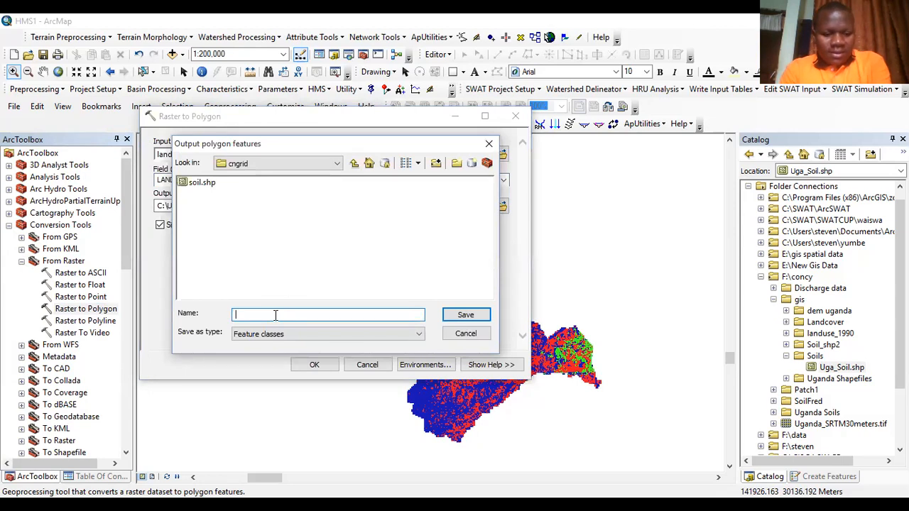
{"action": "type", "text": "landpoly"}
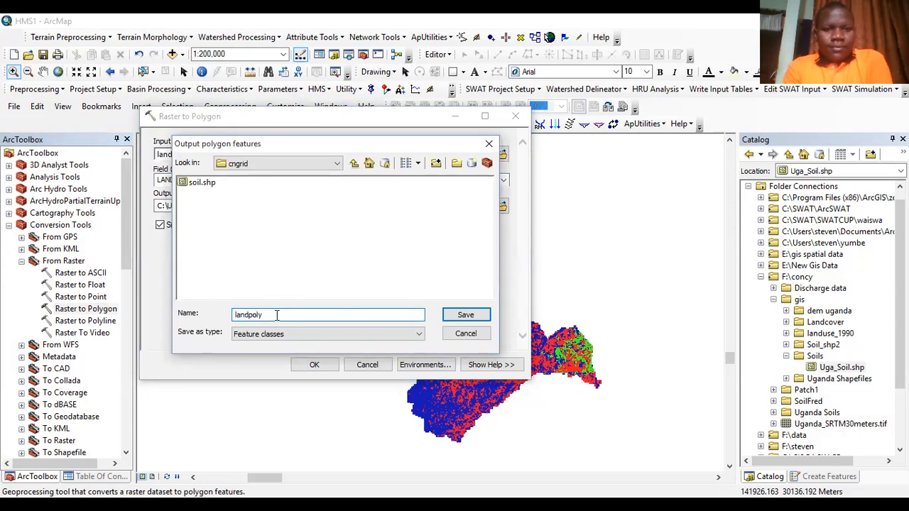
{"action": "left_click", "coordinate": [462, 319]}
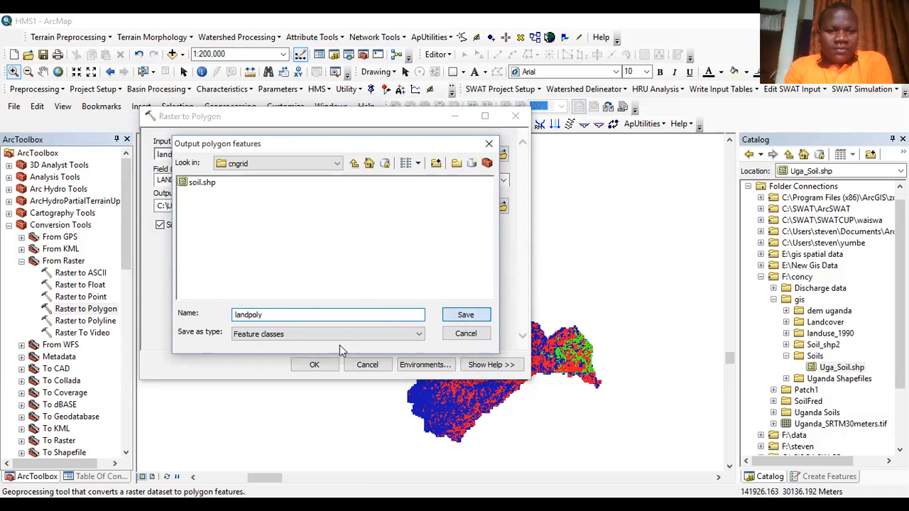
{"action": "left_click", "coordinate": [320, 361]}
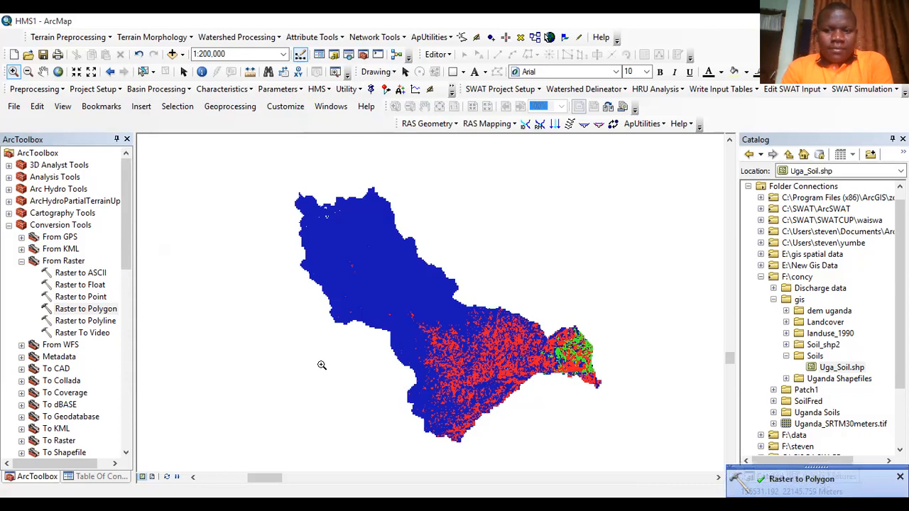
Add landpoly.shp from the cngrid folder to the Curve number grid data frame and collapse its legend
{"action": "left_click", "coordinate": [102, 477]}
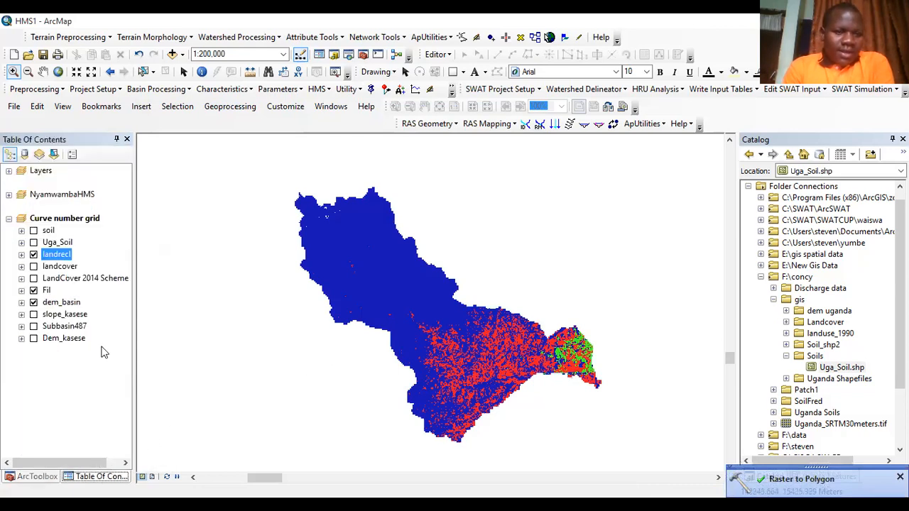
{"action": "left_click", "coordinate": [171, 57]}
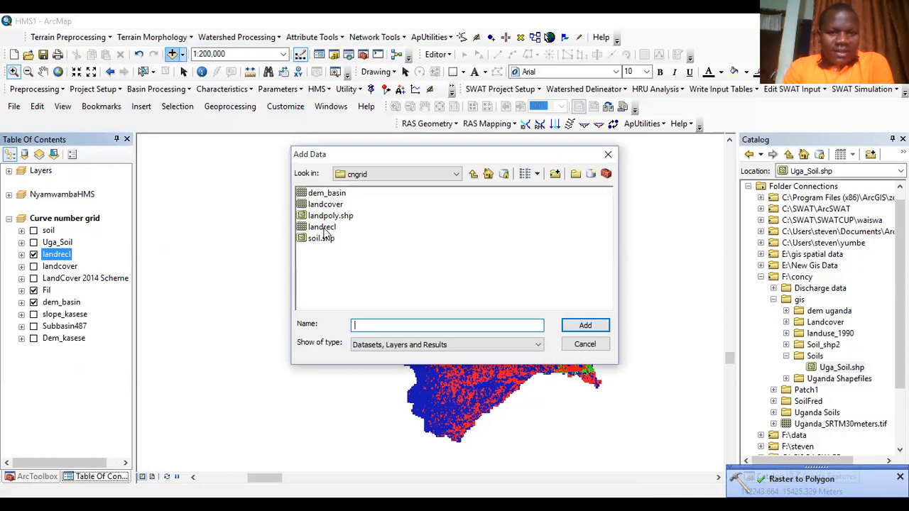
{"action": "left_click", "coordinate": [331, 216]}
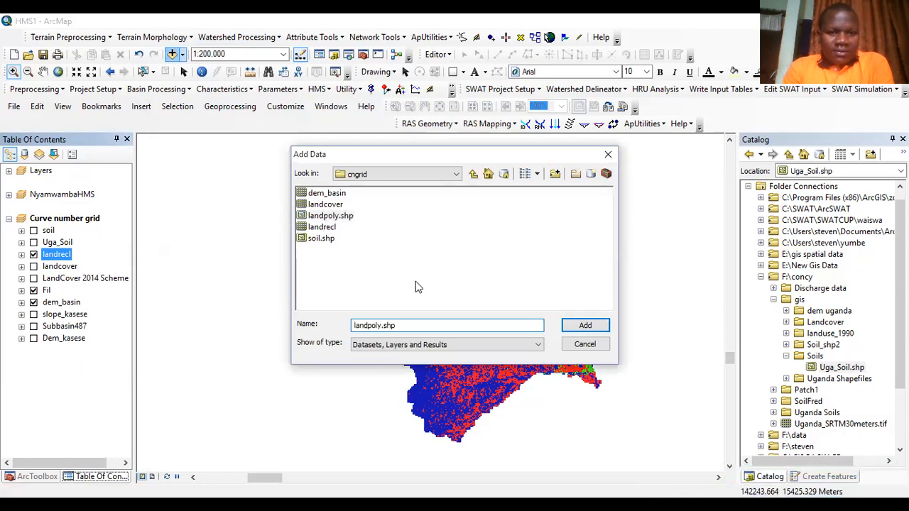
{"action": "left_click", "coordinate": [587, 326]}
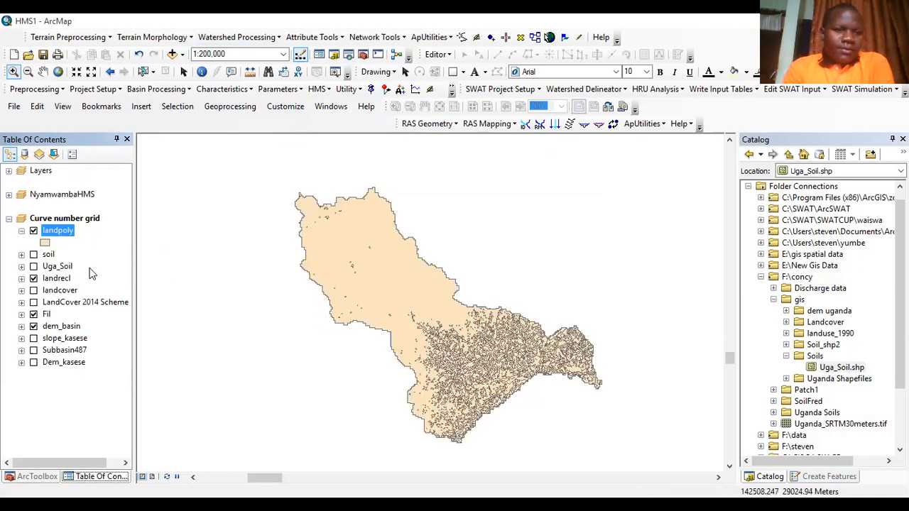
{"action": "left_click", "coordinate": [21, 231]}
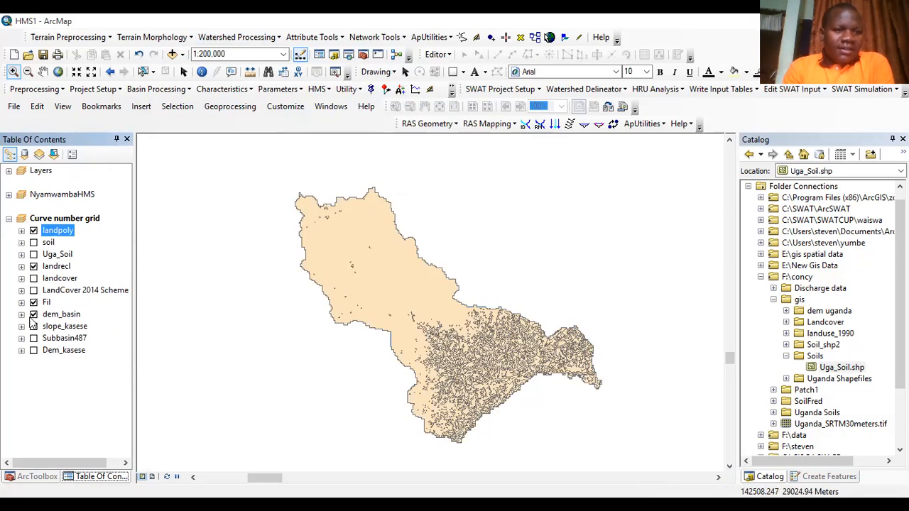
Set up an overlay Union with landpoly and soil as the input features
{"action": "left_click", "coordinate": [37, 476]}
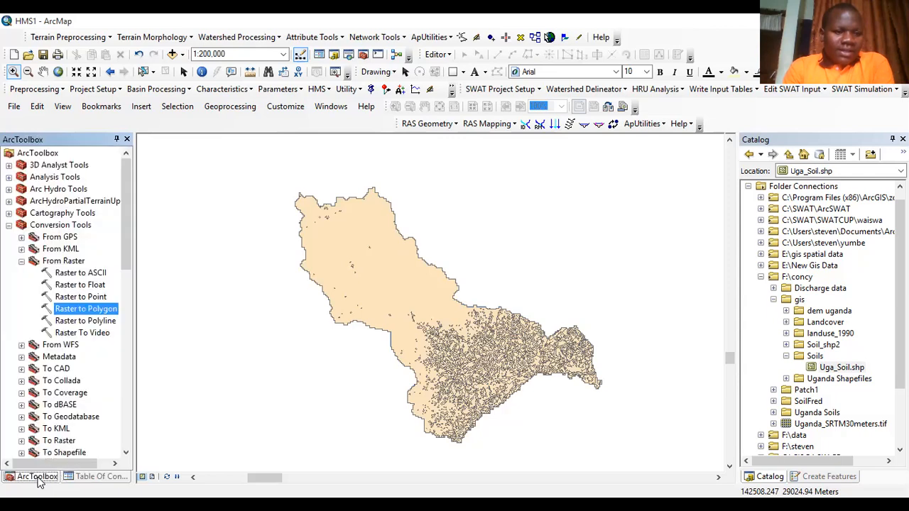
{"action": "left_click", "coordinate": [22, 262]}
{"action": "left_click", "coordinate": [8, 177]}
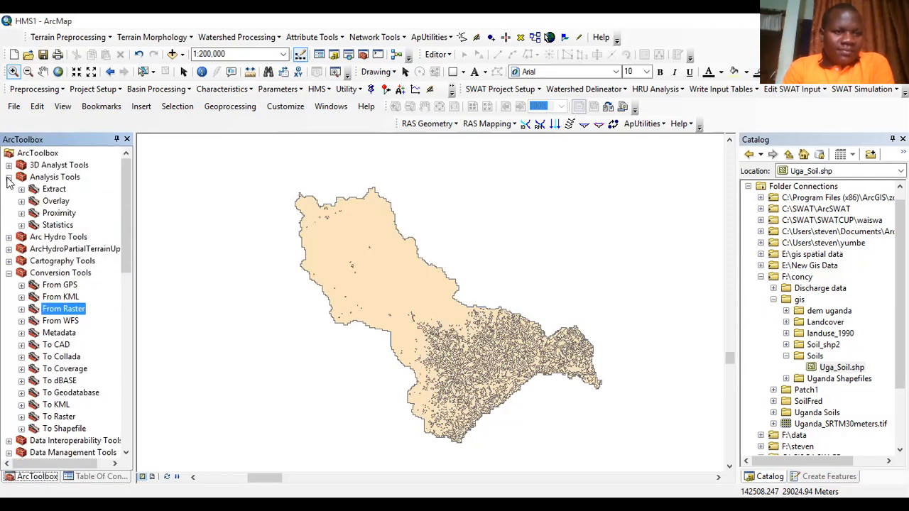
{"action": "left_click", "coordinate": [22, 202]}
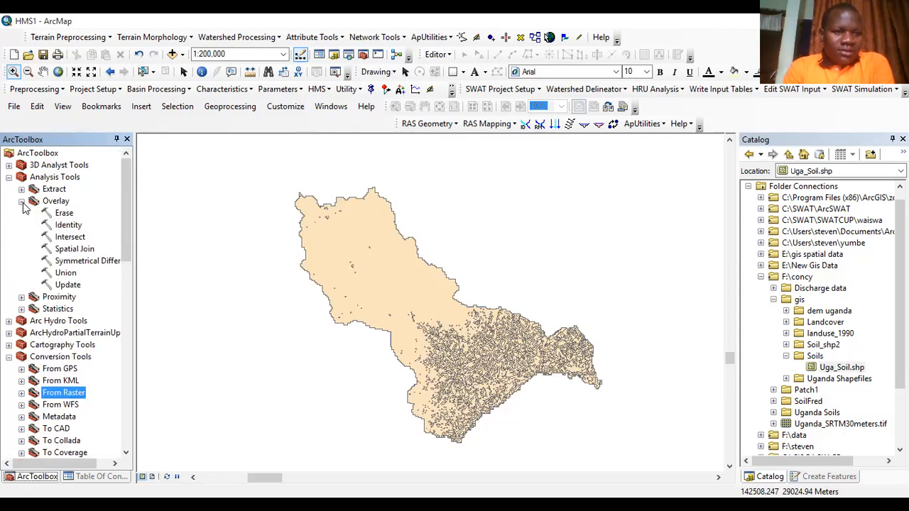
{"action": "left_click", "coordinate": [69, 273]}
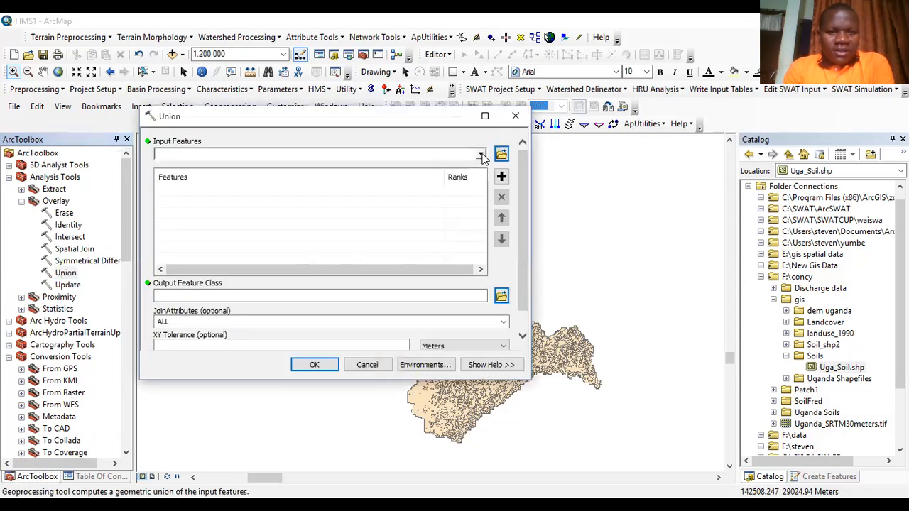
{"action": "left_click", "coordinate": [480, 154]}
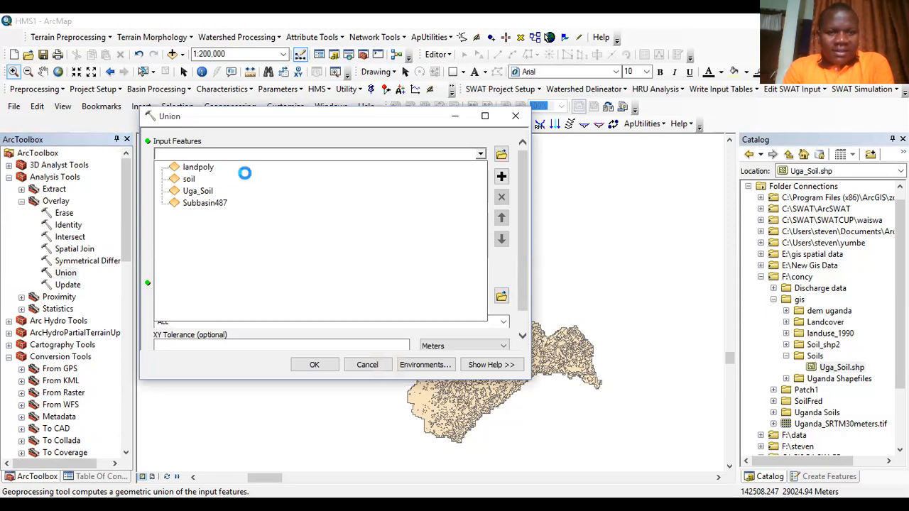
{"action": "left_click", "coordinate": [199, 167]}
{"action": "left_click", "coordinate": [199, 154]}
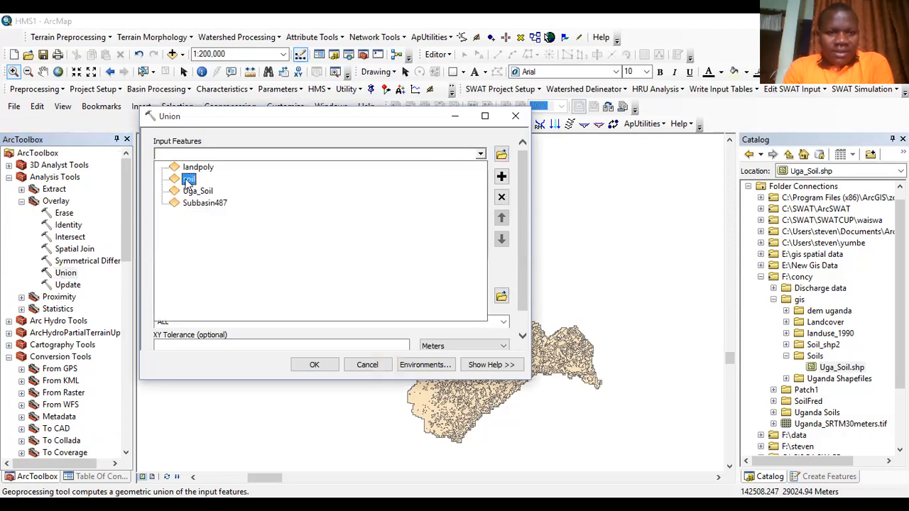
{"action": "left_click", "coordinate": [187, 178]}
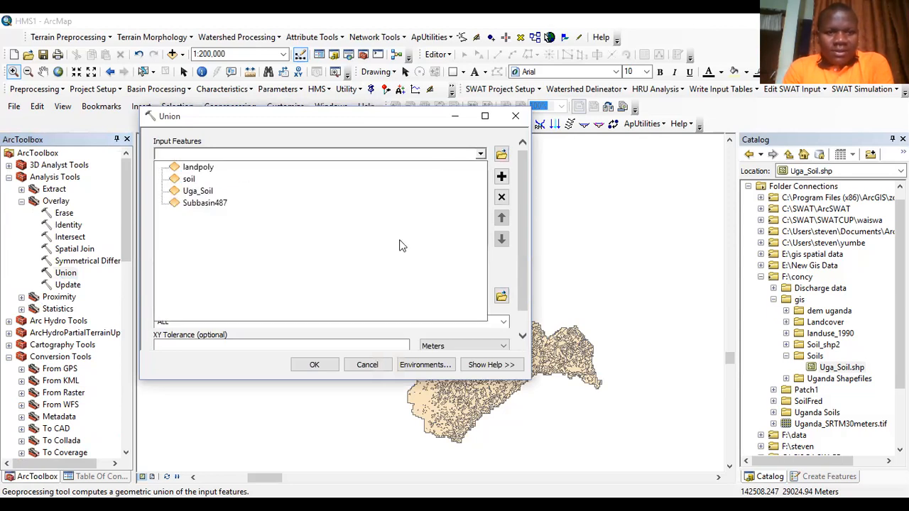
Save the union's output feature class as soilland in the cngrid folder and run the Union
{"action": "left_click", "coordinate": [500, 296]}
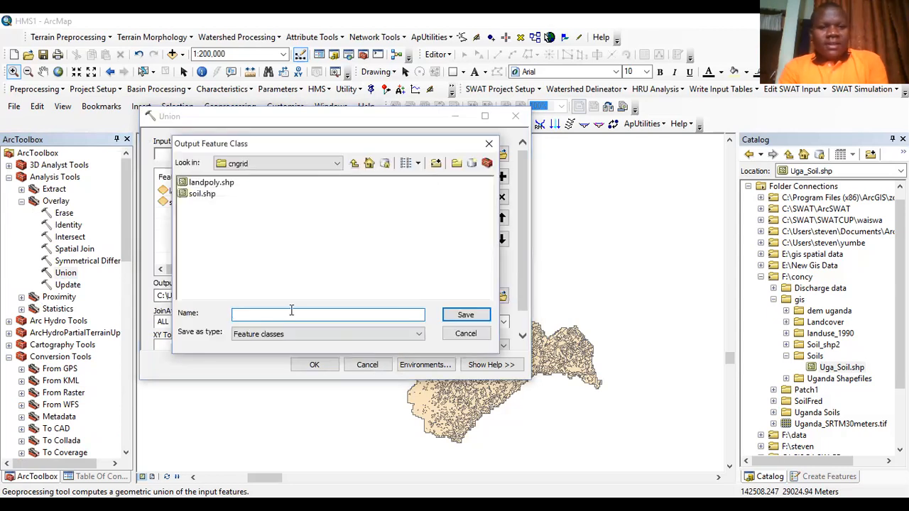
{"action": "type", "text": "soilland"}
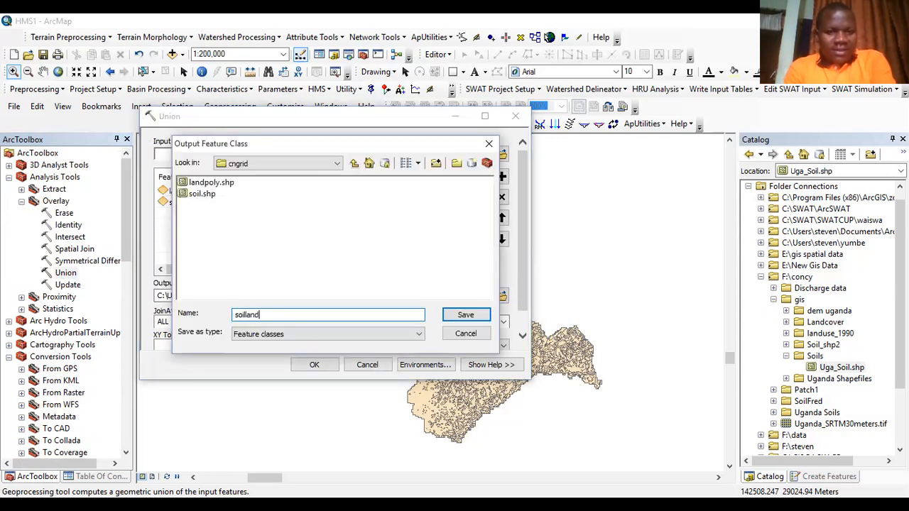
{"action": "left_click", "coordinate": [452, 316]}
{"action": "left_click", "coordinate": [313, 366]}
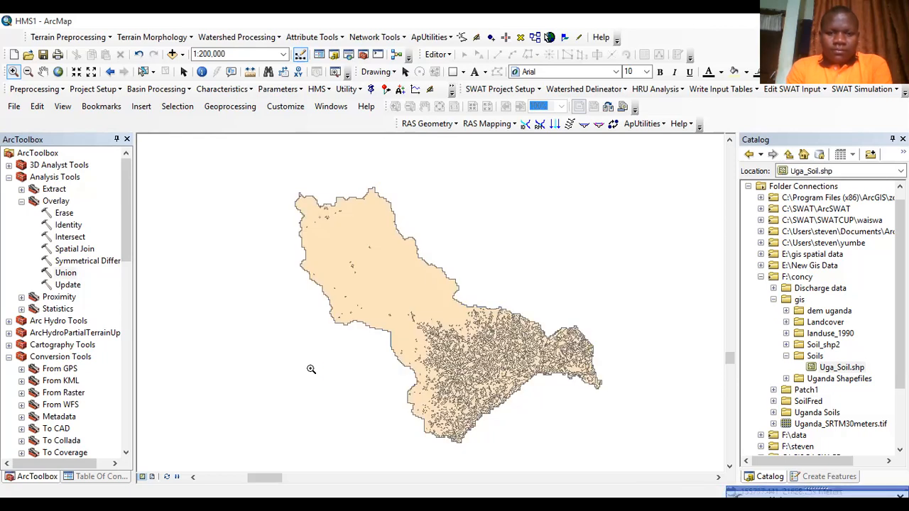
Add soilland.shp from the cngrid folder to the Curve number grid data frame
{"action": "left_click", "coordinate": [100, 476]}
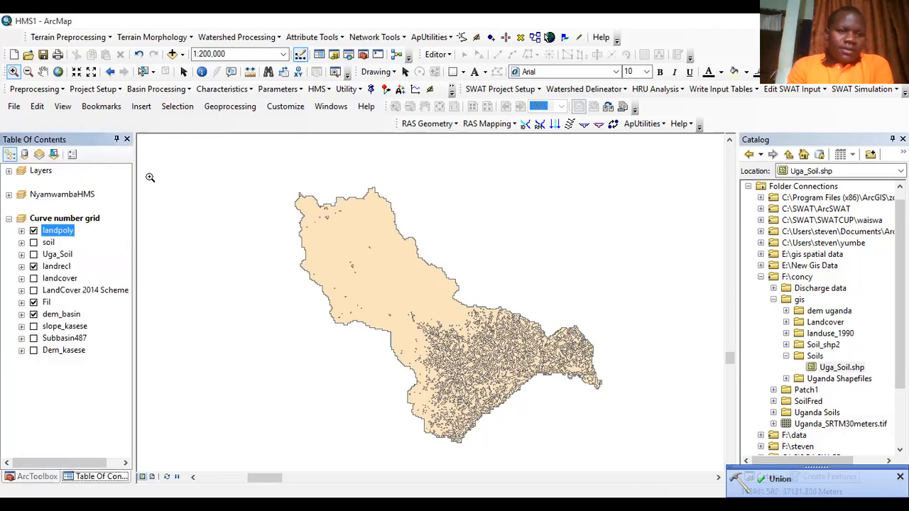
{"action": "left_click", "coordinate": [172, 54]}
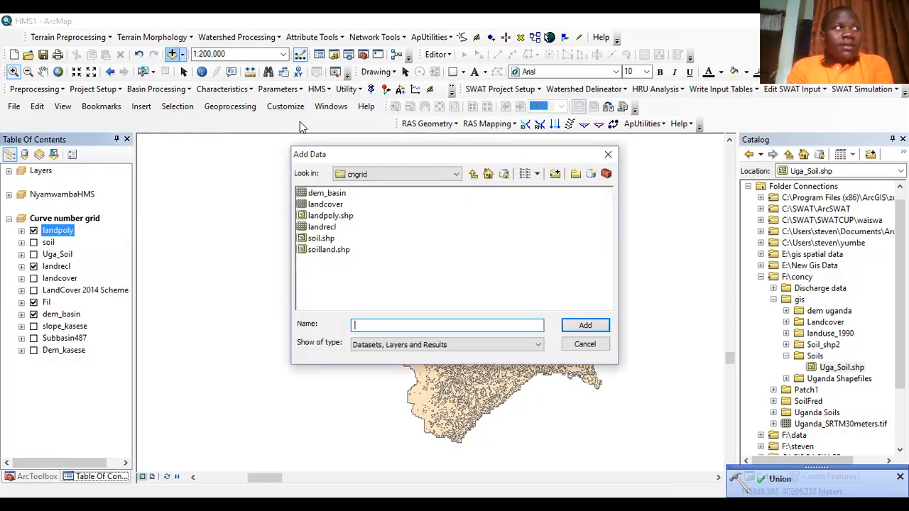
{"action": "left_click", "coordinate": [328, 250]}
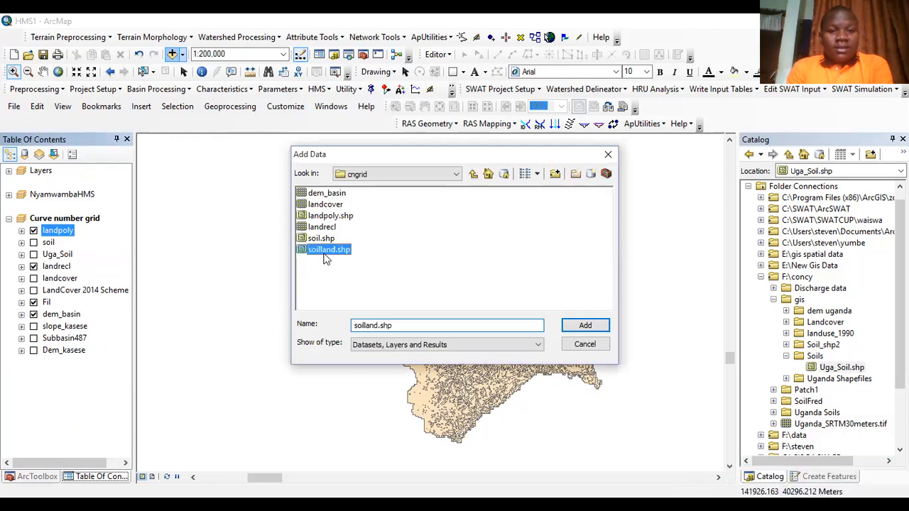
{"action": "left_click", "coordinate": [593, 325]}
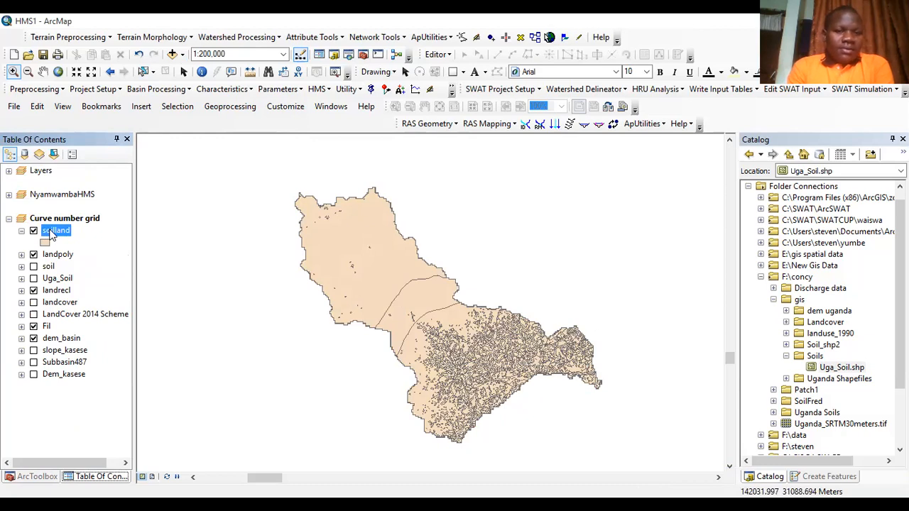
Examine the soilland attribute table for records with -1 in the land-cover or soil FID fields
{"action": "right_click", "coordinate": [51, 235]}
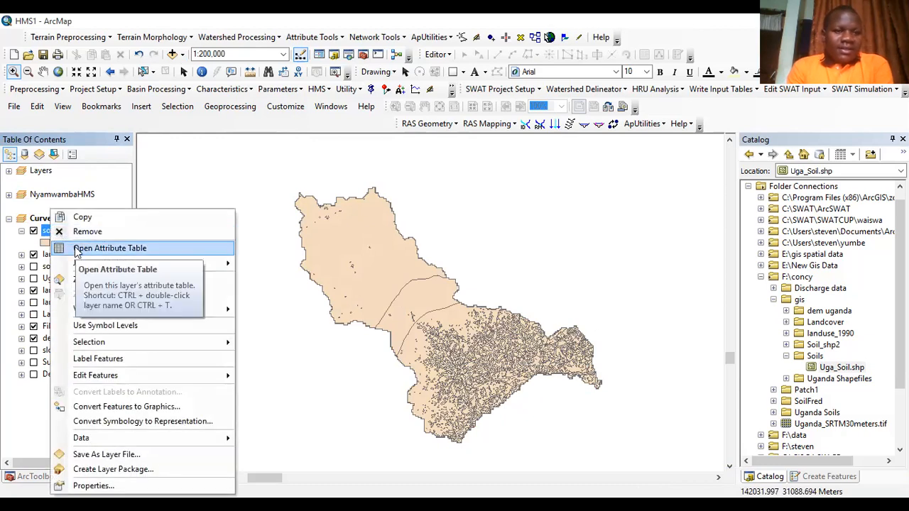
{"action": "left_click", "coordinate": [190, 254]}
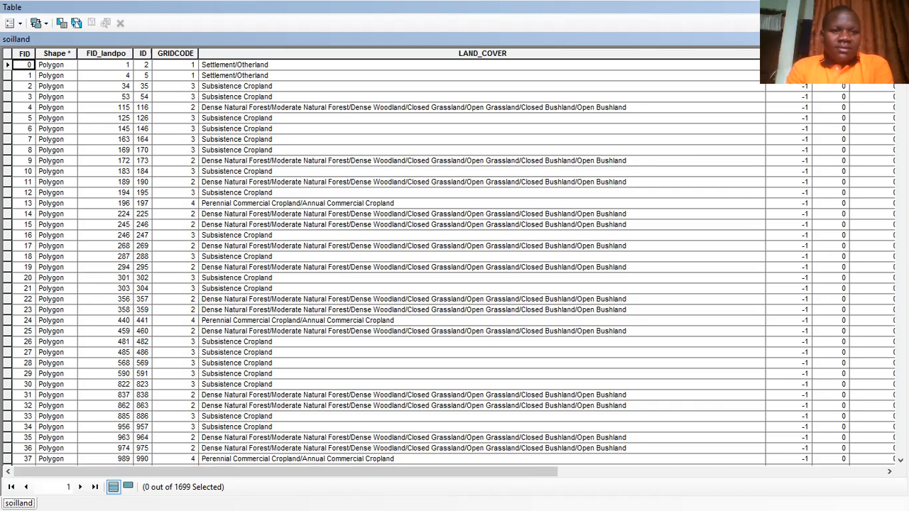
{"action": "left_click_drag", "start_coordinate": [901, 66], "coordinate": [901, 85]}
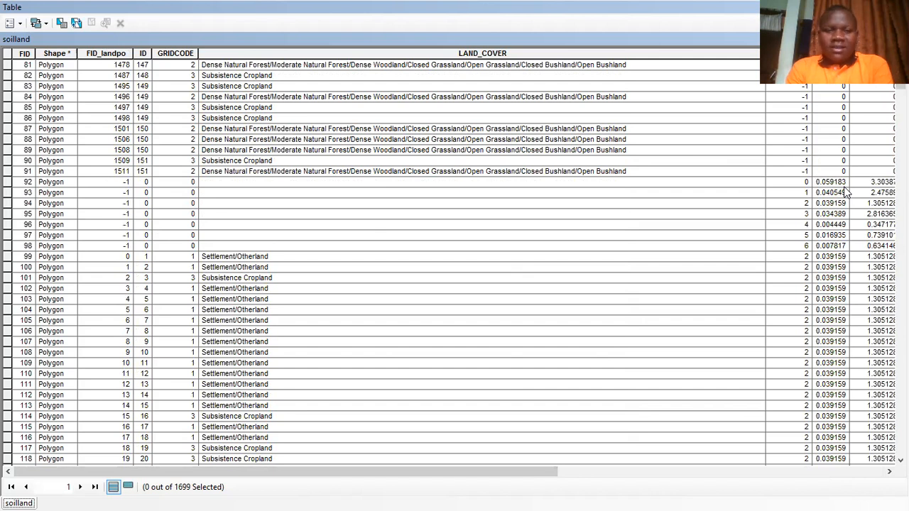
{"action": "left_click", "coordinate": [20, 24]}
{"action": "left_click", "coordinate": [20, 24]}
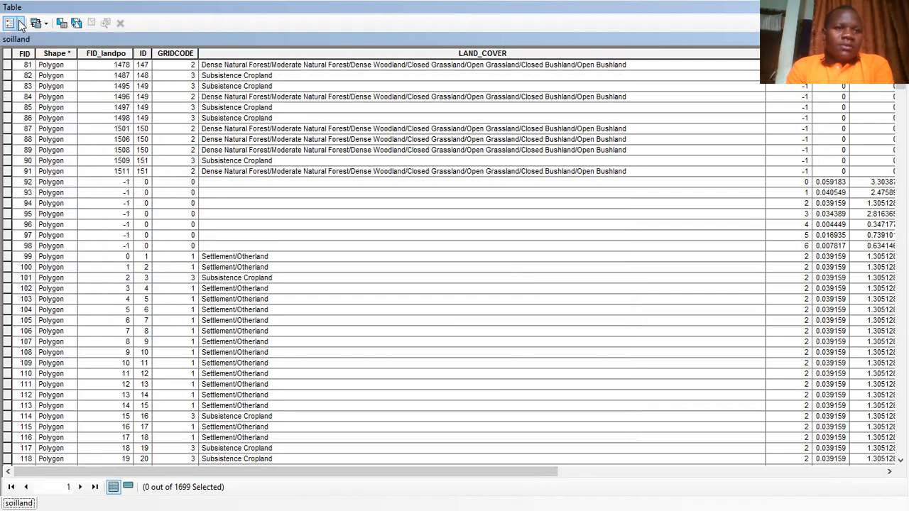
{"action": "left_click", "coordinate": [20, 24]}
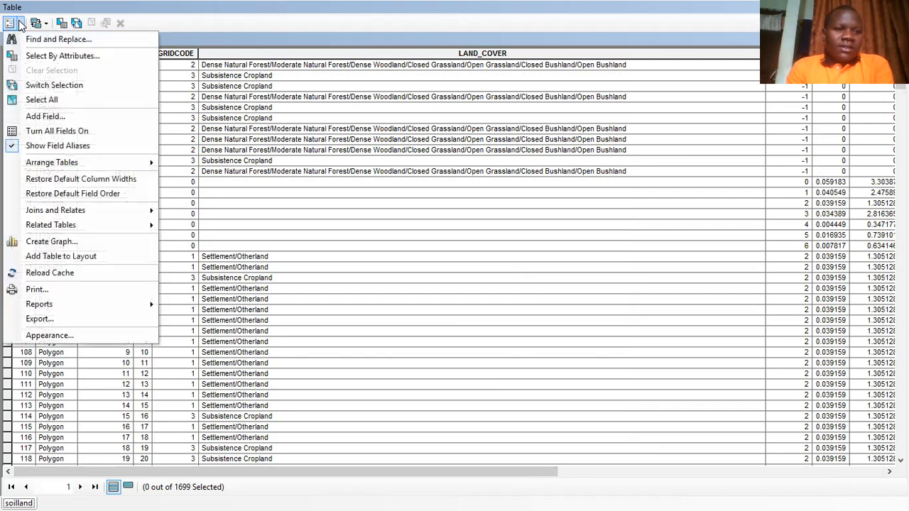
{"action": "left_click", "coordinate": [258, 18]}
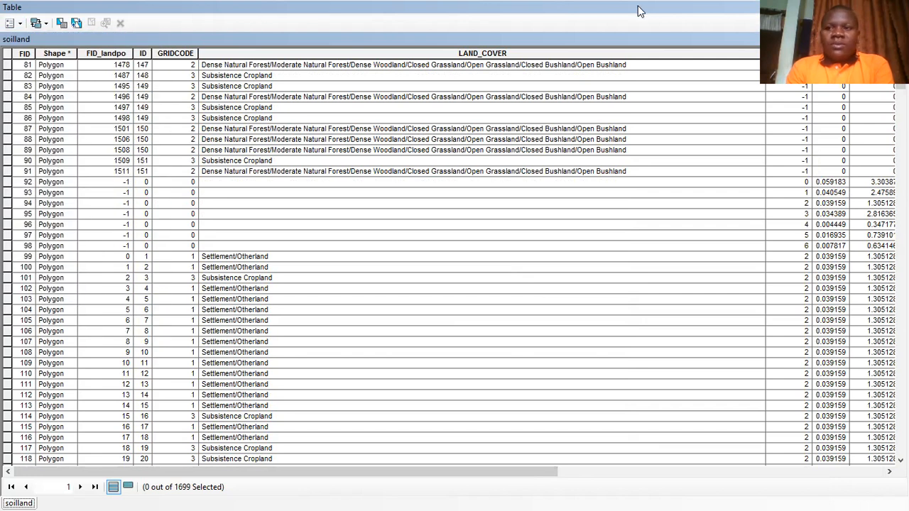
{"action": "left_click", "coordinate": [893, 7]}
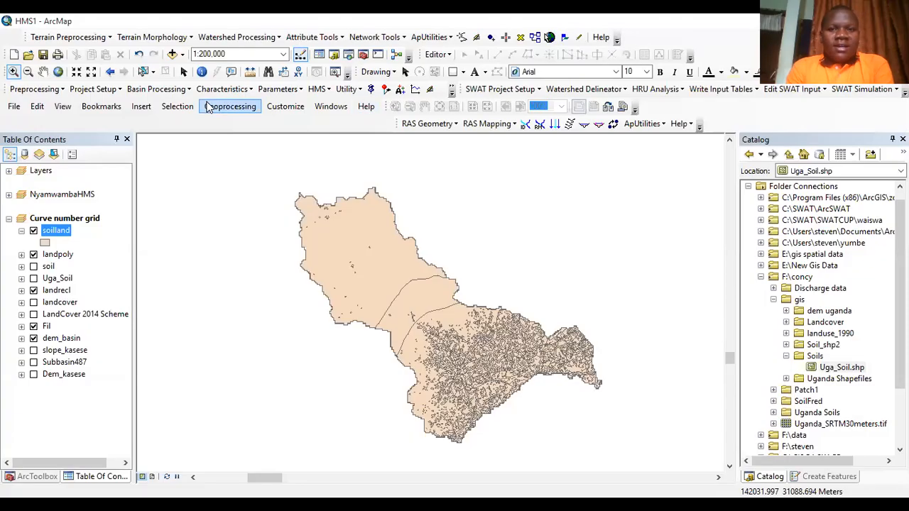
Start an edit session on the soilland layer
{"action": "left_click", "coordinate": [438, 55]}
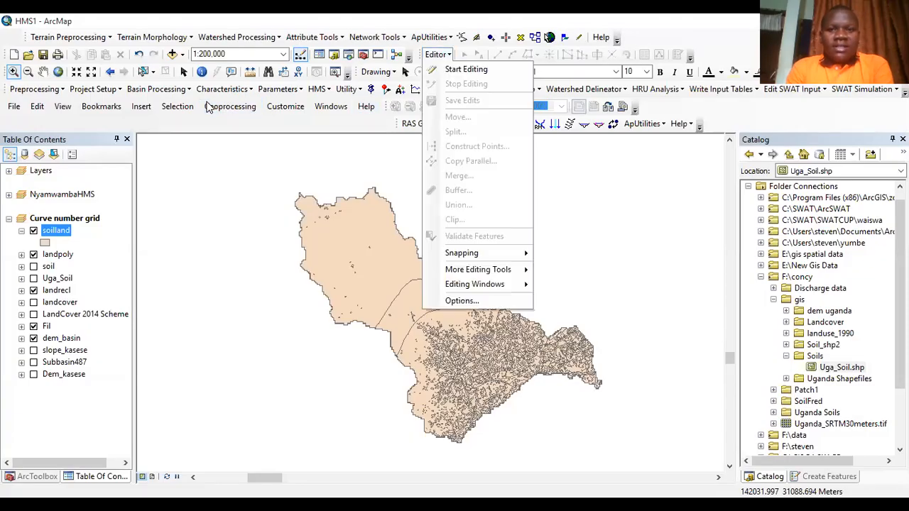
{"action": "left_click", "coordinate": [466, 69]}
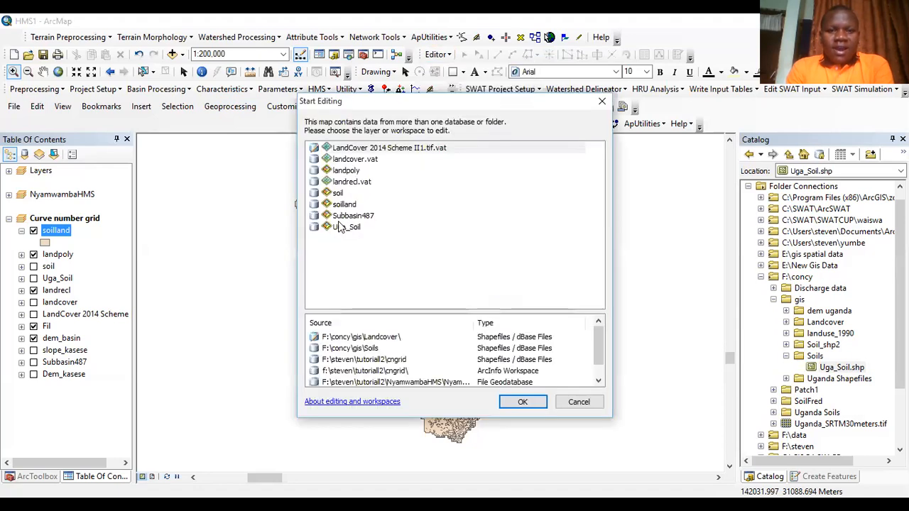
{"action": "left_click", "coordinate": [343, 205]}
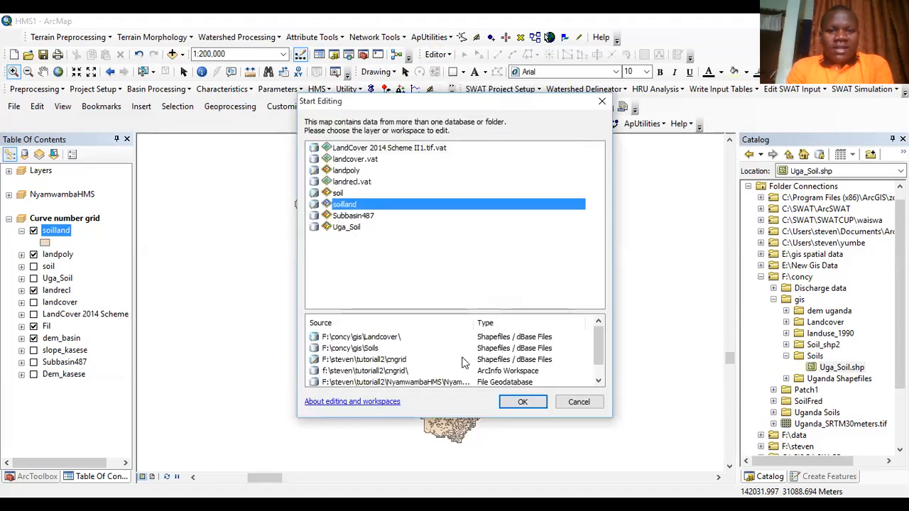
{"action": "left_click", "coordinate": [521, 403]}
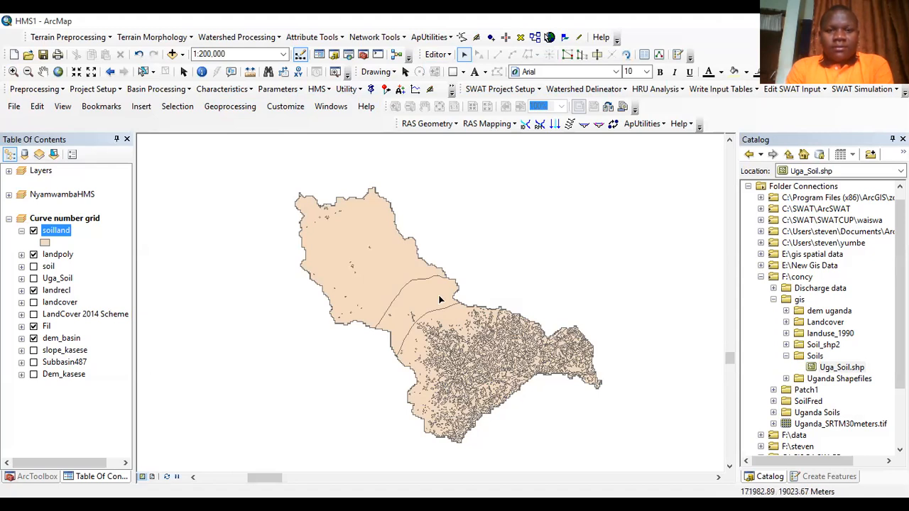
Select the soilland records where "FID_landpo" = -1 in the attribute table and delete them
{"action": "right_click", "coordinate": [59, 235]}
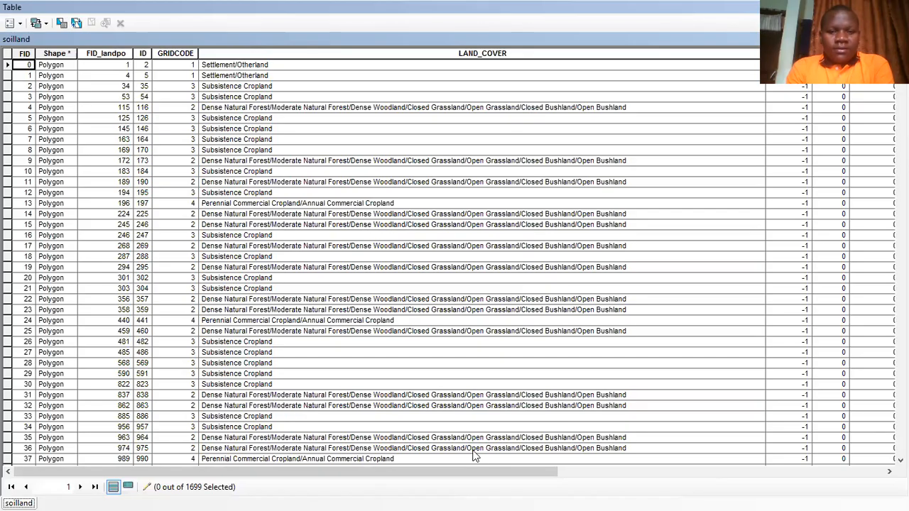
{"action": "left_click", "coordinate": [20, 24]}
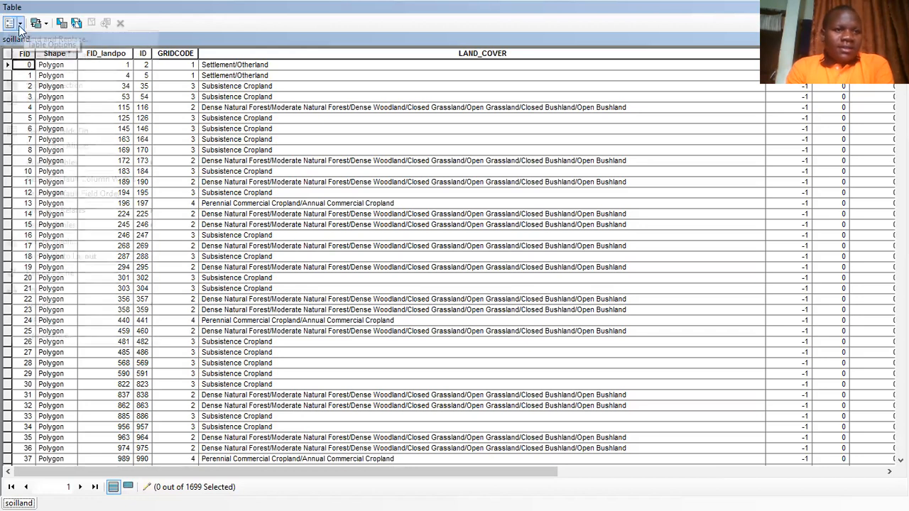
{"action": "left_click", "coordinate": [20, 25]}
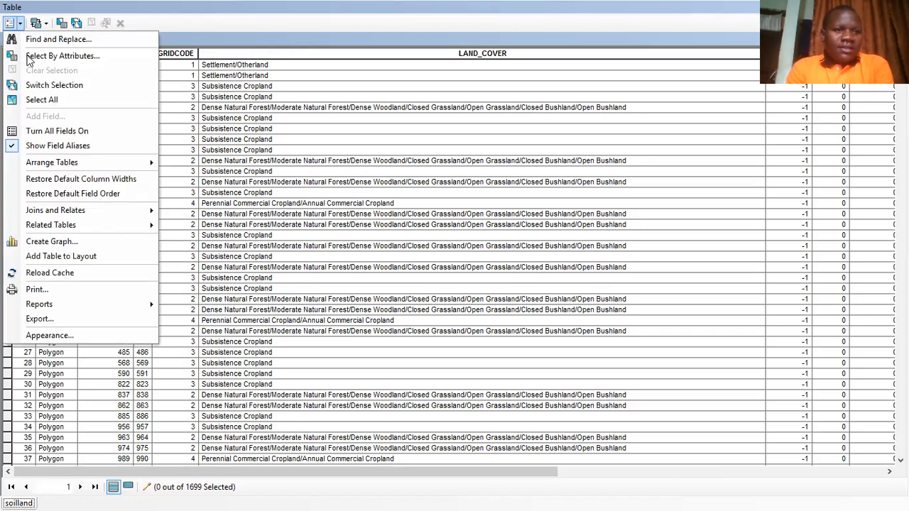
{"action": "left_click", "coordinate": [27, 56]}
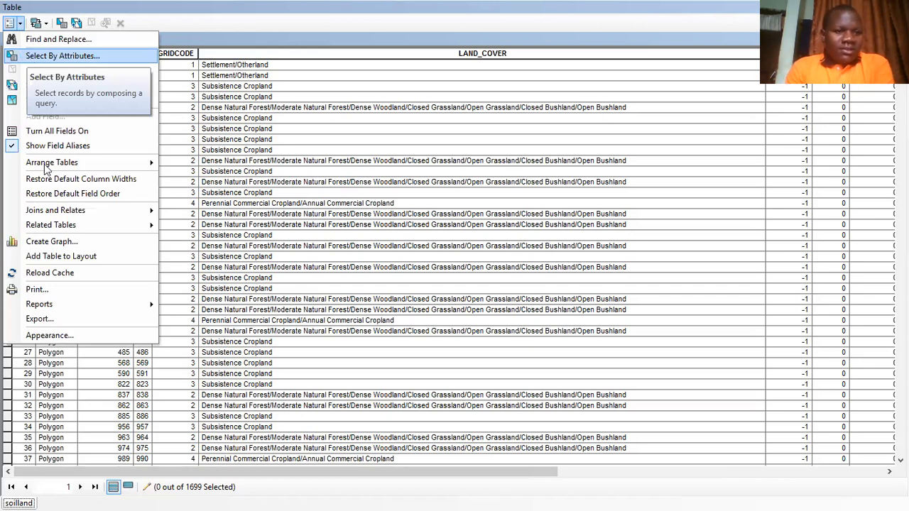
{"action": "left_click", "coordinate": [22, 145]}
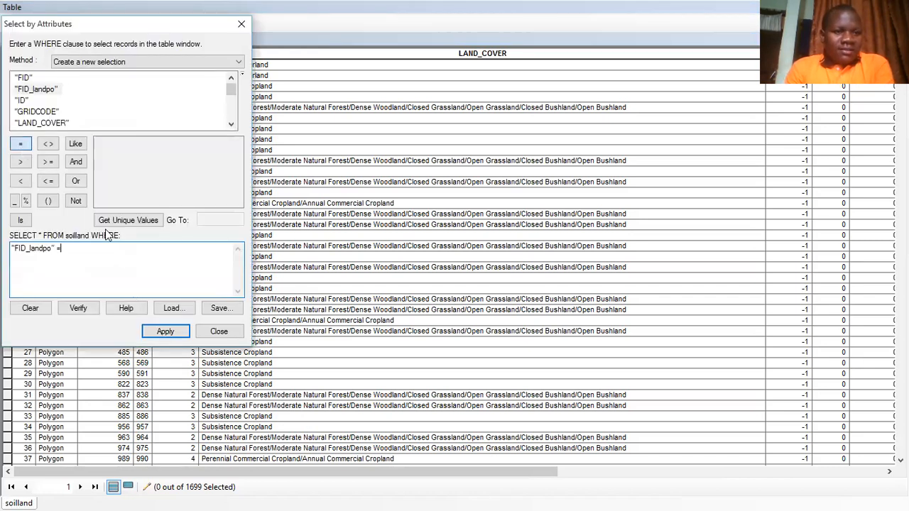
{"action": "left_click", "coordinate": [127, 222]}
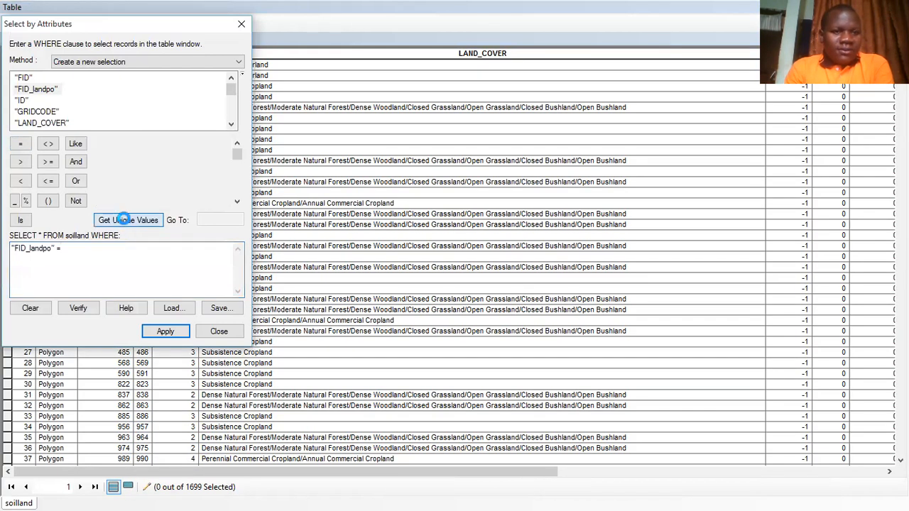
{"action": "double_click", "coordinate": [101, 144]}
{"action": "left_click", "coordinate": [161, 331]}
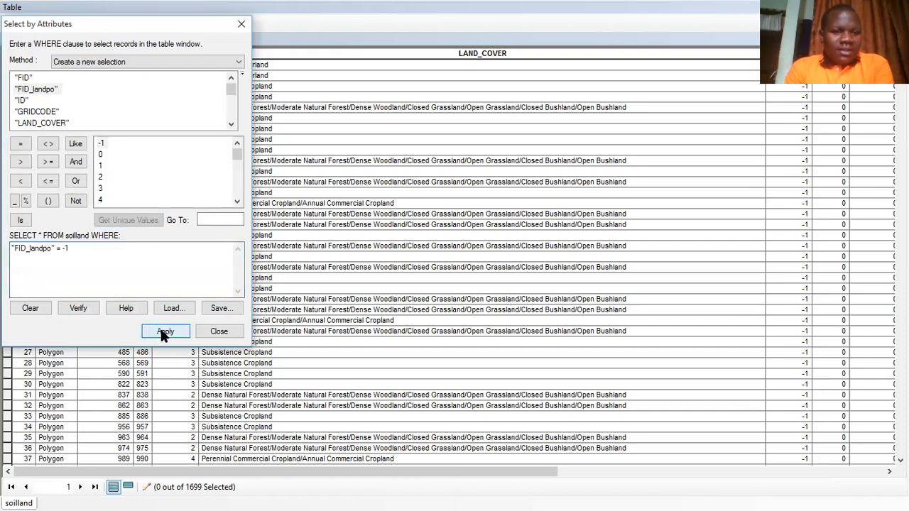
{"action": "left_click", "coordinate": [128, 487]}
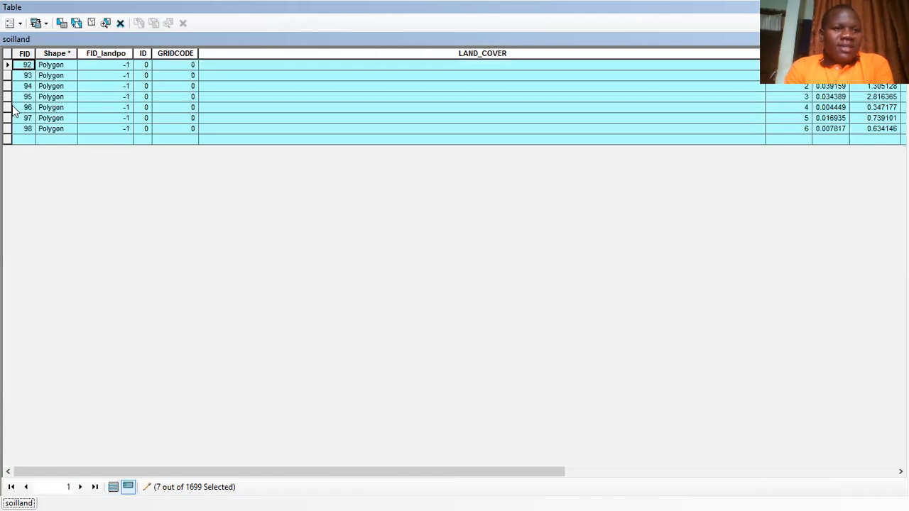
{"action": "right_click", "coordinate": [10, 107]}
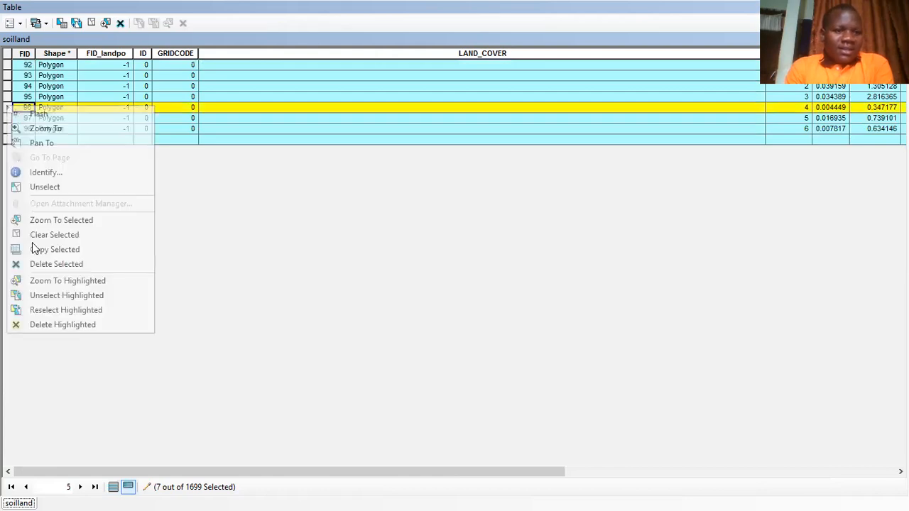
{"action": "left_click", "coordinate": [39, 267]}
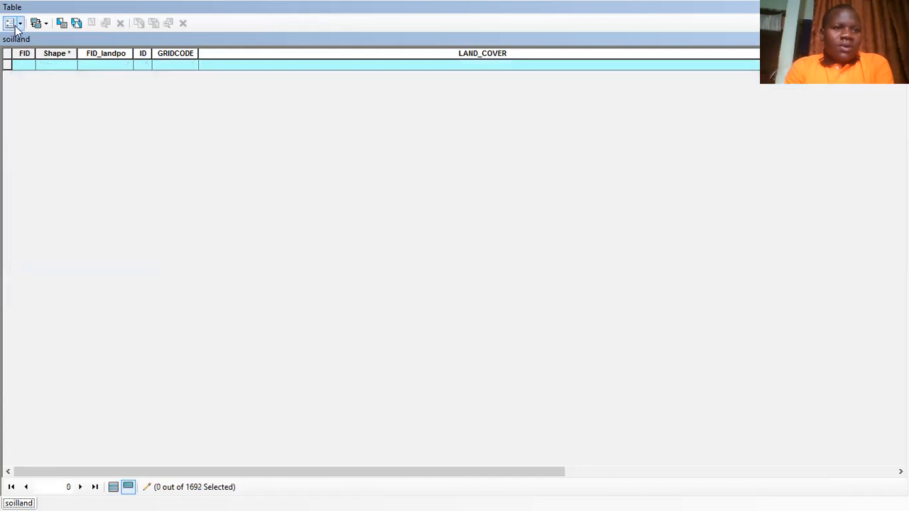
Select the soilland records where "FID_soil" = -1 and delete them
{"action": "left_click", "coordinate": [15, 25]}
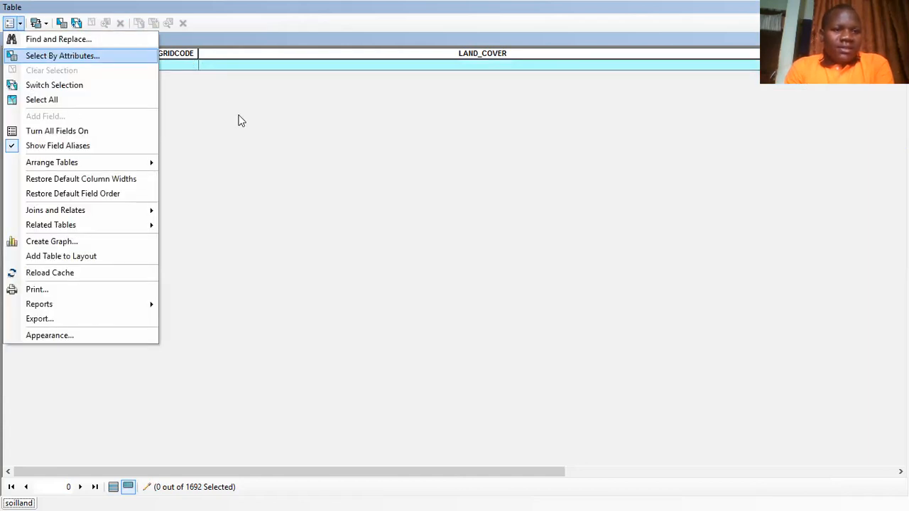
{"action": "left_click_drag", "start_coordinate": [83, 254], "coordinate": [1, 258]}
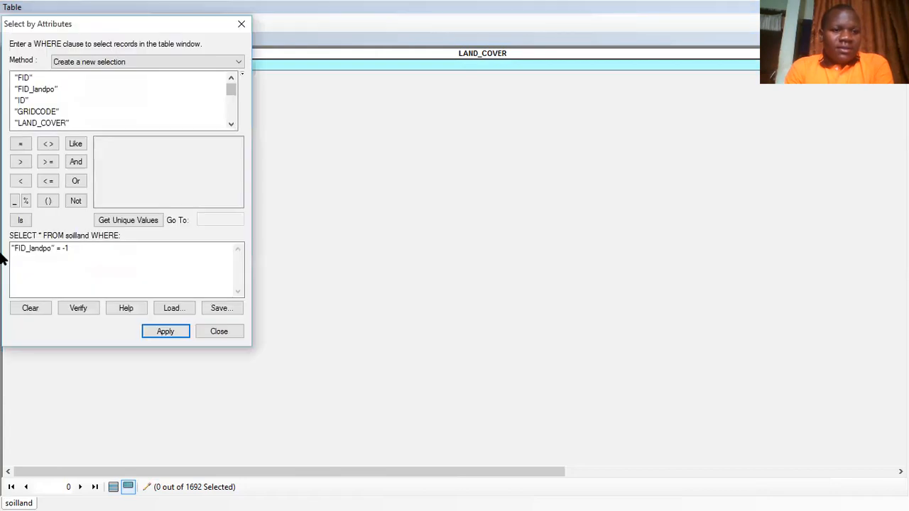
{"action": "double_click", "coordinate": [228, 125]}
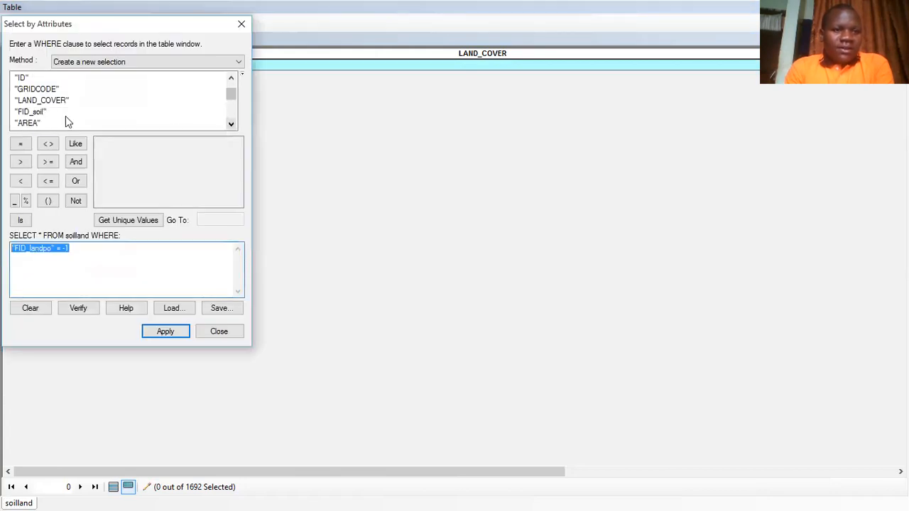
{"action": "scroll", "coordinate": [32, 103], "scroll_direction": "down", "scroll_amount": 1}
{"action": "double_click", "coordinate": [31, 101]}
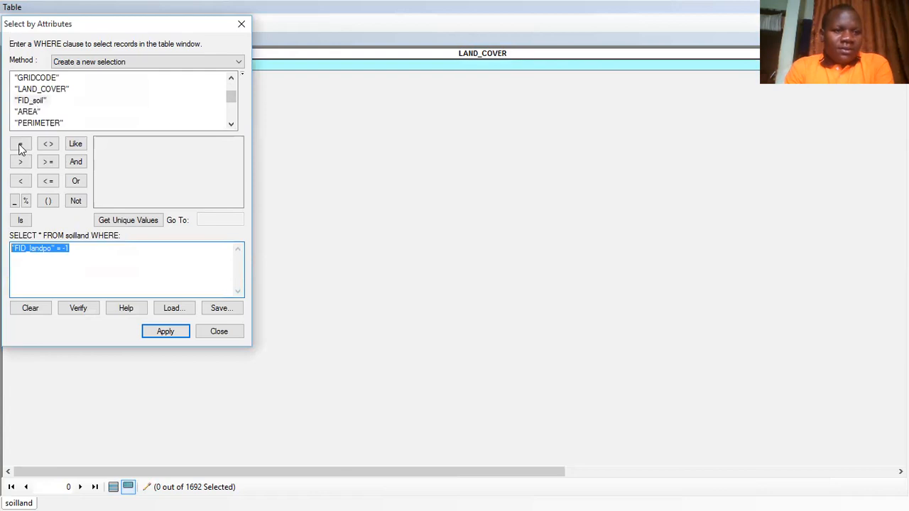
{"action": "left_click", "coordinate": [23, 145]}
{"action": "left_click", "coordinate": [111, 220]}
{"action": "double_click", "coordinate": [102, 144]}
{"action": "left_click", "coordinate": [165, 332]}
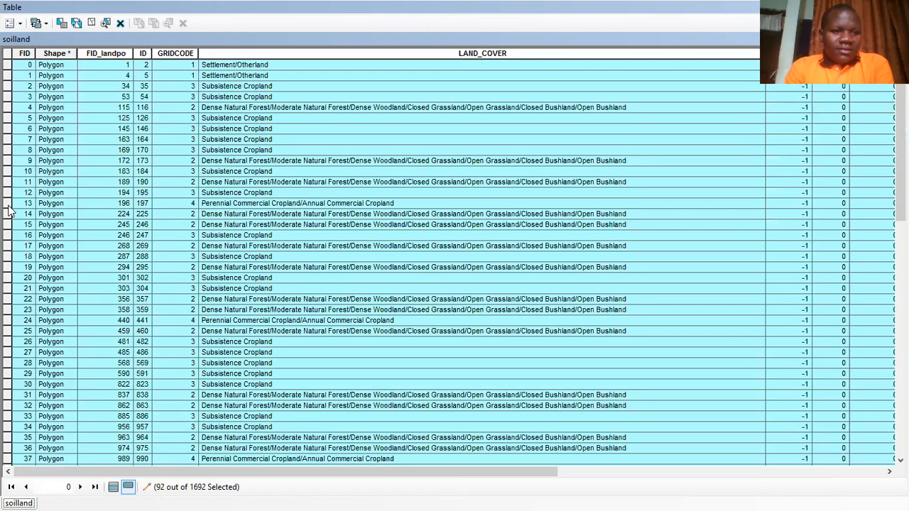
{"action": "right_click", "coordinate": [7, 205]}
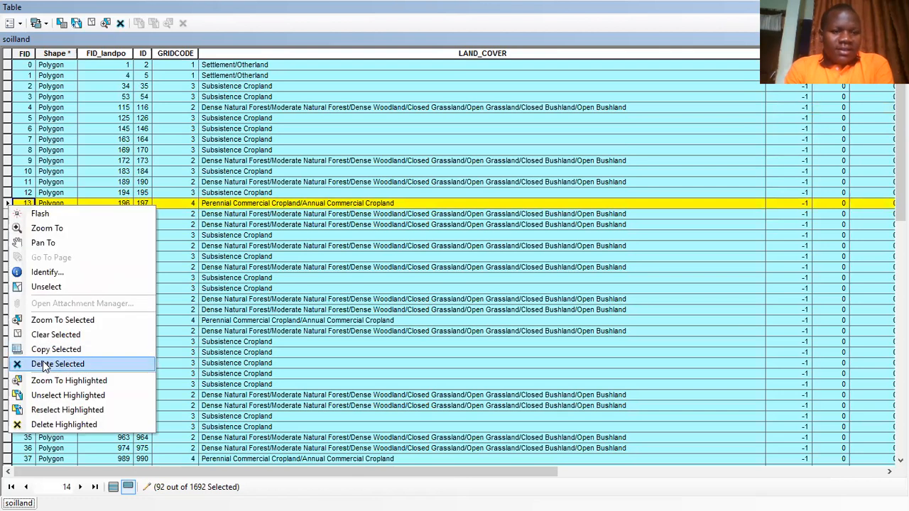
{"action": "key", "text": "Return"}
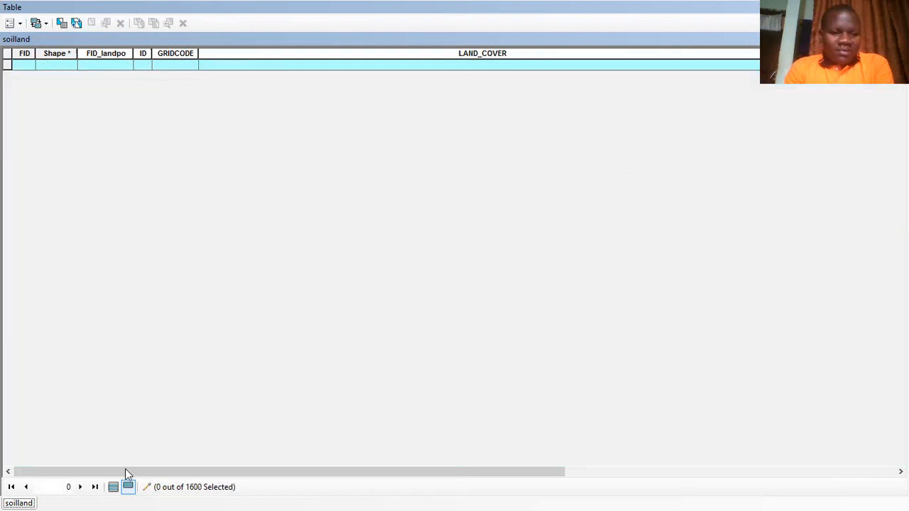
Show all soilland records and review the land cover and soil attribute fields across the table
{"action": "left_click", "coordinate": [114, 488]}
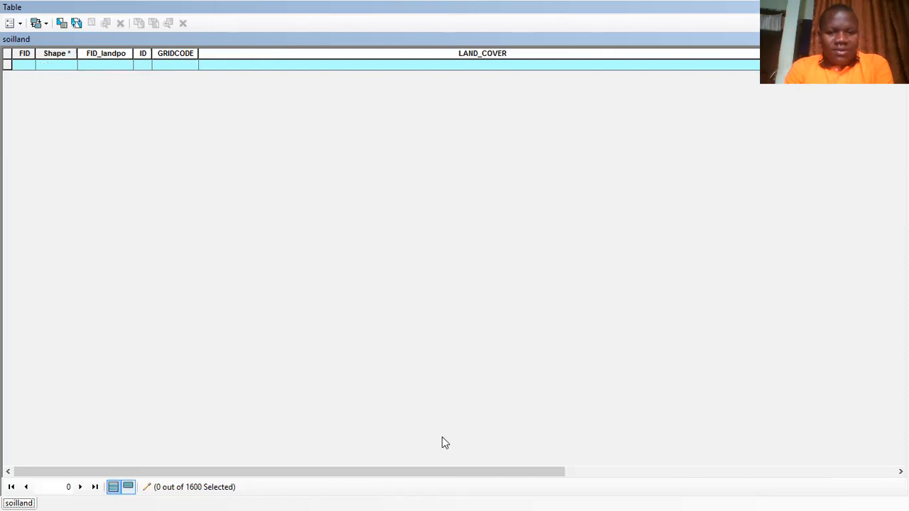
{"action": "left_click_drag", "start_coordinate": [465, 468], "coordinate": [647, 472]}
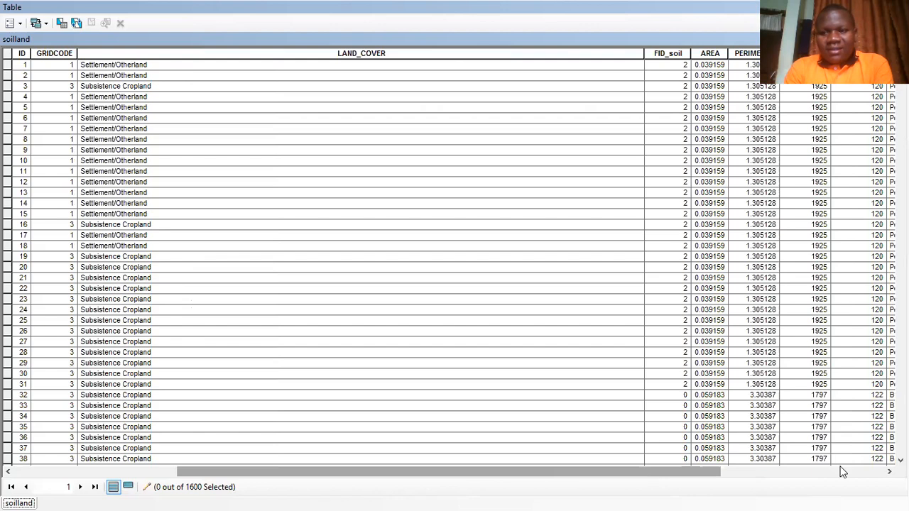
{"action": "left_click", "coordinate": [866, 467]}
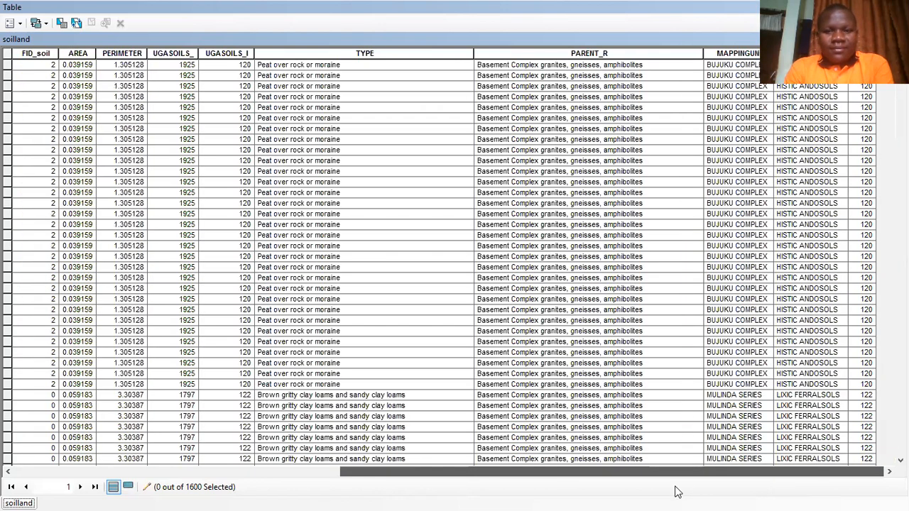
{"action": "left_click_drag", "start_coordinate": [673, 487], "coordinate": [834, 471]}
{"action": "left_click", "coordinate": [836, 476]}
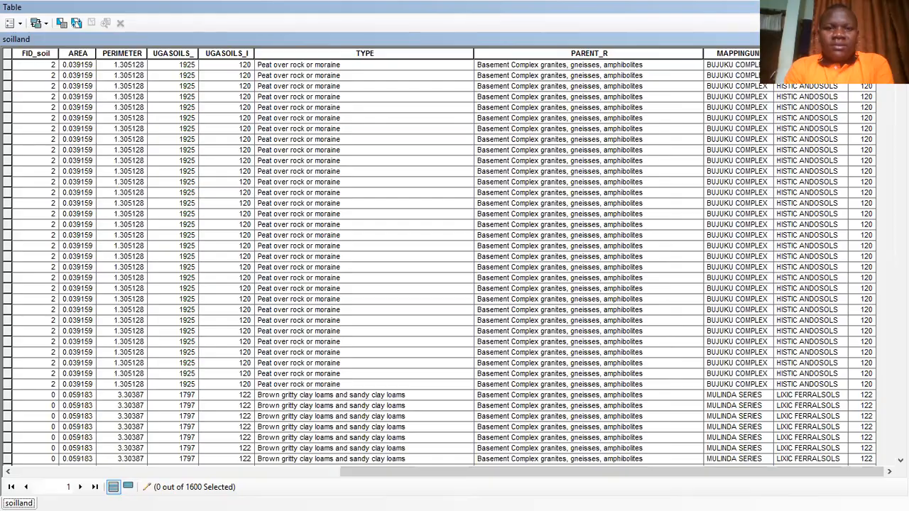
Close the soilland attribute table and stop editing, saving the edits
{"action": "key", "text": "alt+F4"}
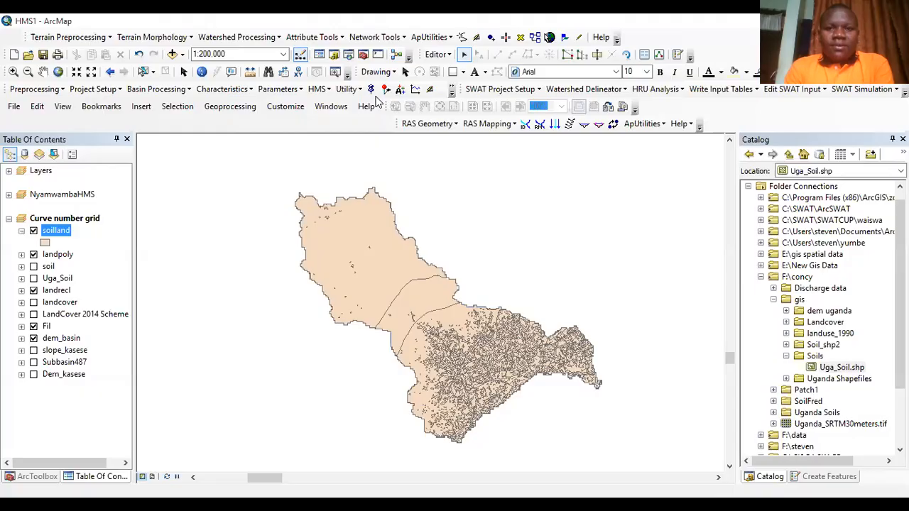
{"action": "left_click", "coordinate": [436, 54]}
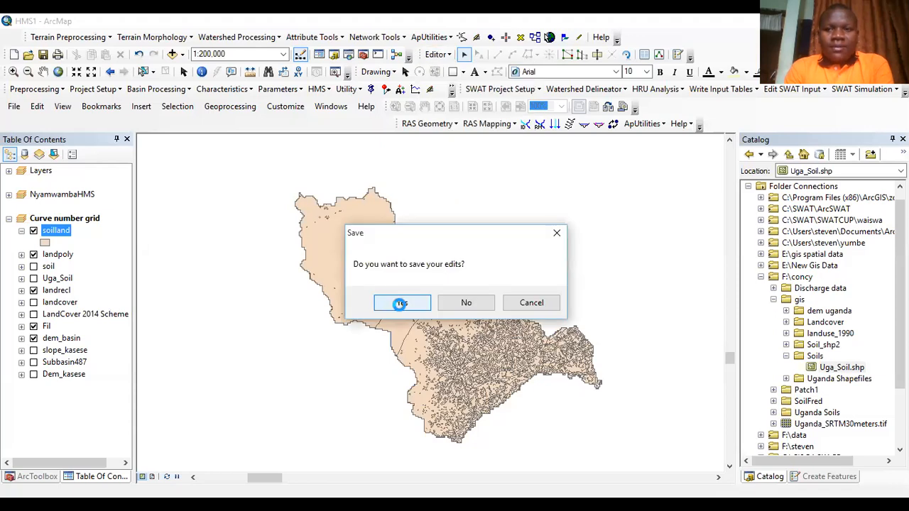
{"action": "left_click", "coordinate": [401, 303]}
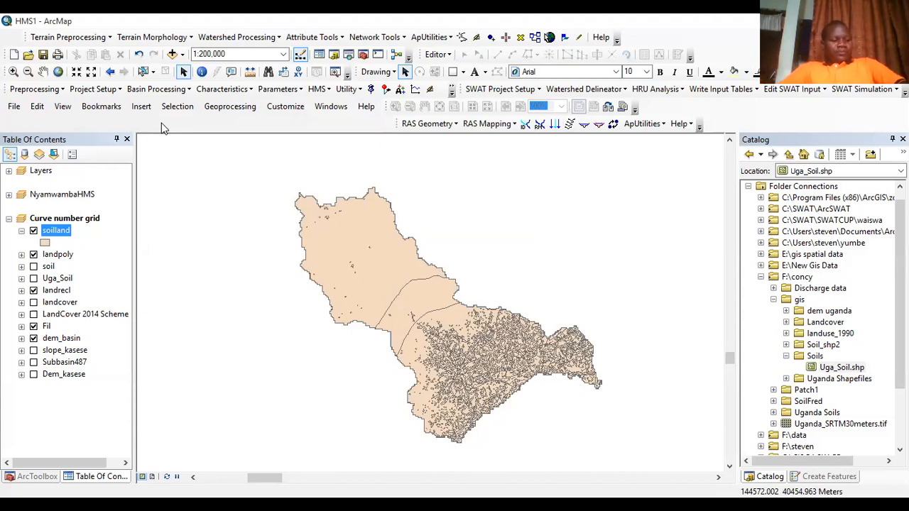
Open the attribute table of the soil layer in the Curve number grid data frame
{"action": "right_click", "coordinate": [56, 233]}
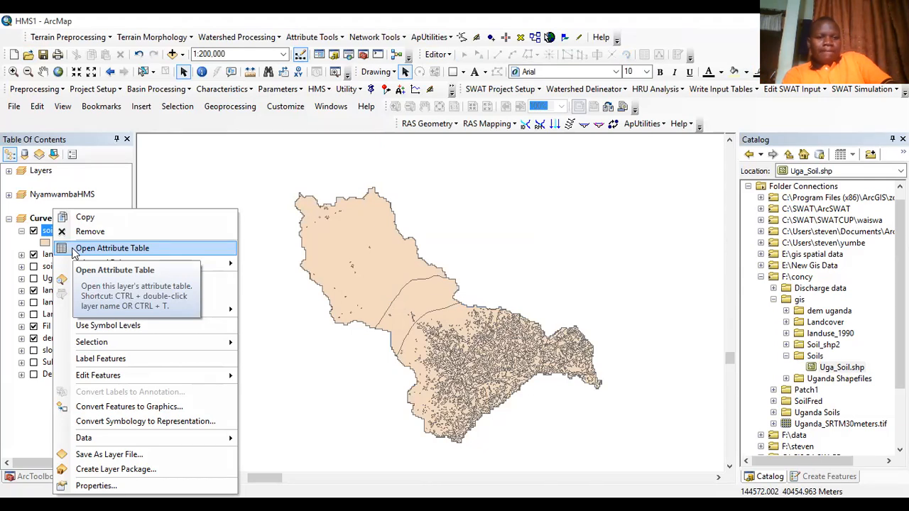
{"action": "left_click", "coordinate": [121, 183]}
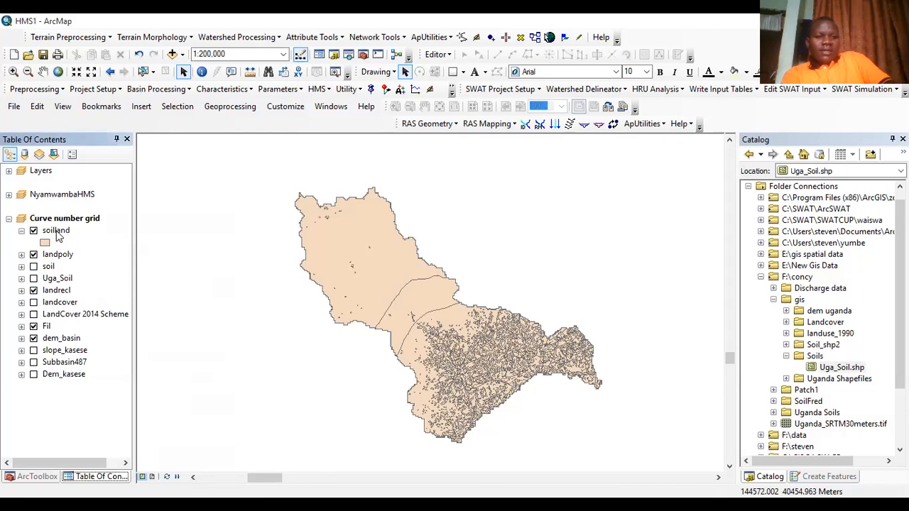
{"action": "right_click", "coordinate": [48, 268]}
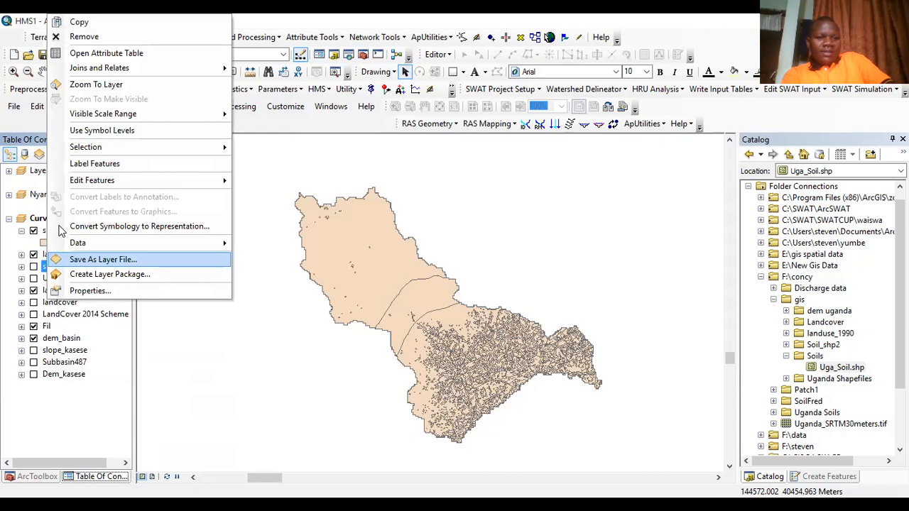
{"action": "left_click", "coordinate": [125, 59]}
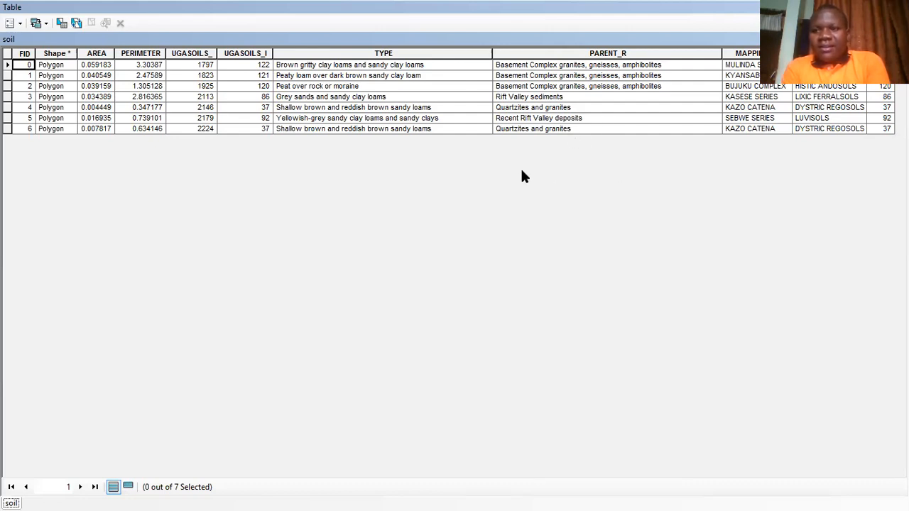
Add a Text field named Soilcodes with a length of 50 to the soil attribute table
{"action": "left_click", "coordinate": [21, 23]}
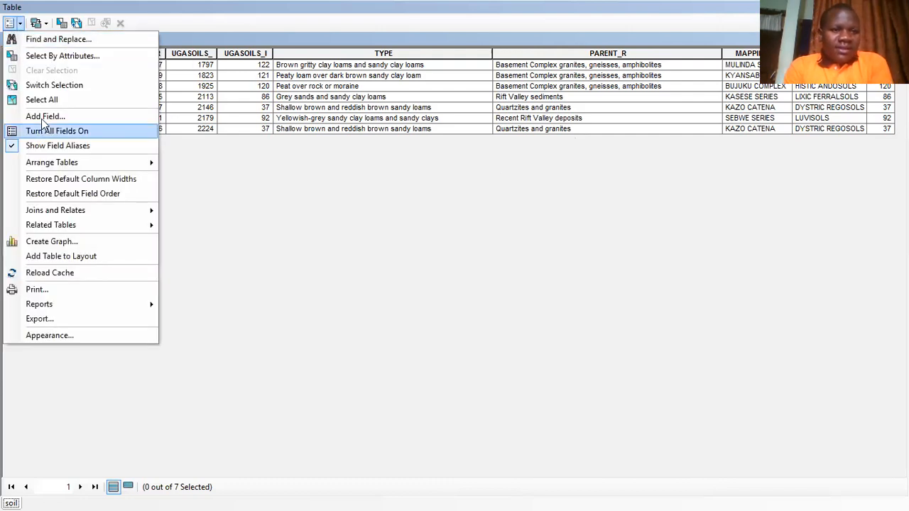
{"action": "left_click", "coordinate": [44, 117]}
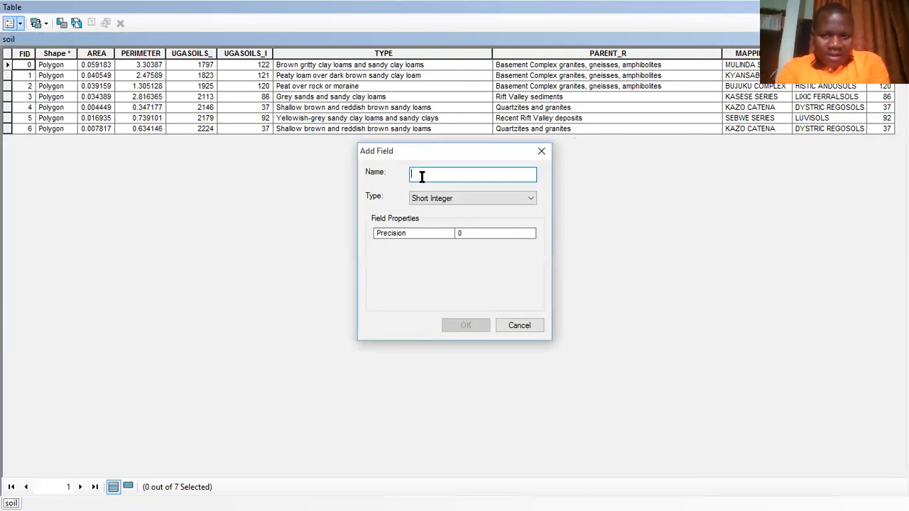
{"action": "type", "text": "S"}
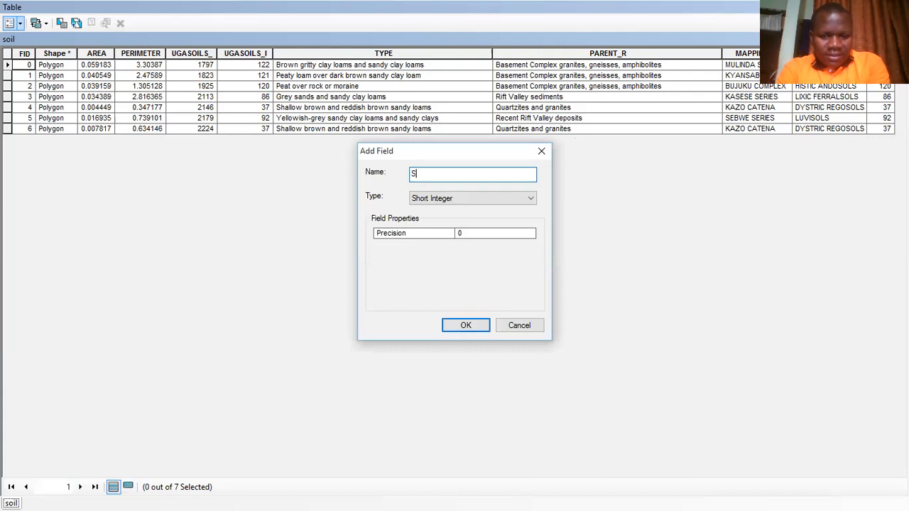
{"action": "type", "text": "codes"}
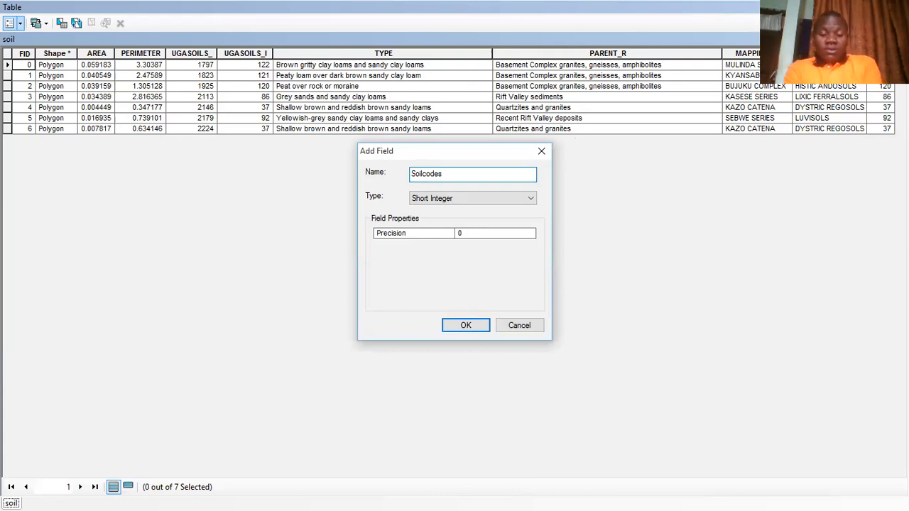
{"action": "left_click", "coordinate": [446, 199]}
{"action": "left_click", "coordinate": [441, 203]}
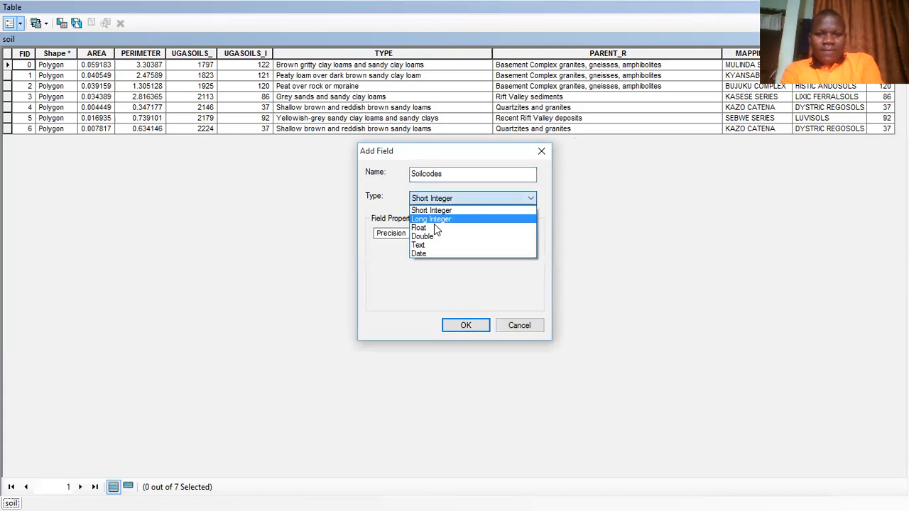
{"action": "left_click", "coordinate": [466, 328]}
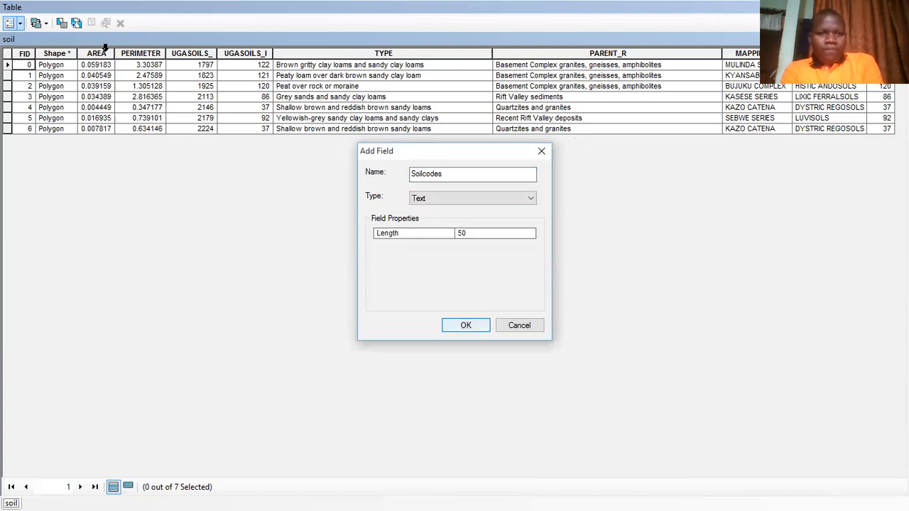
{"action": "key", "text": "Return"}
Start adding another field to the soil attribute table
{"action": "left_click", "coordinate": [14, 23]}
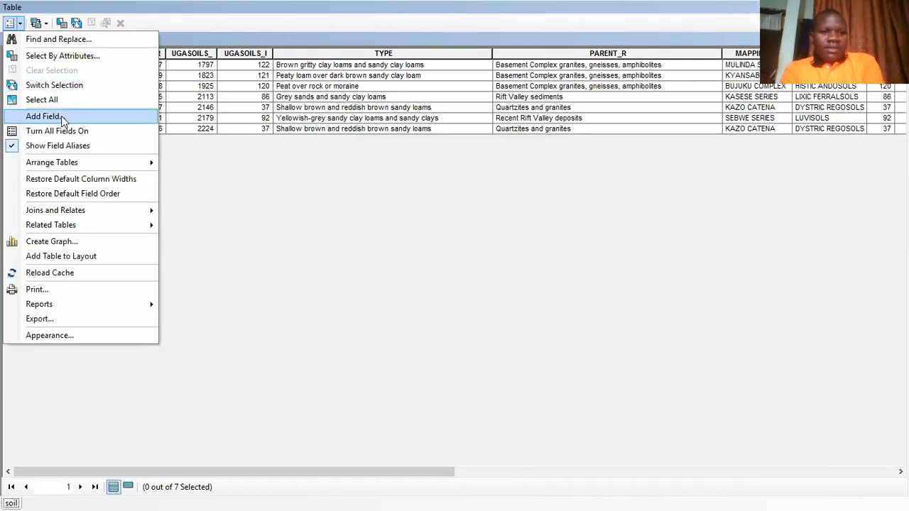
{"action": "key", "text": "Return"}
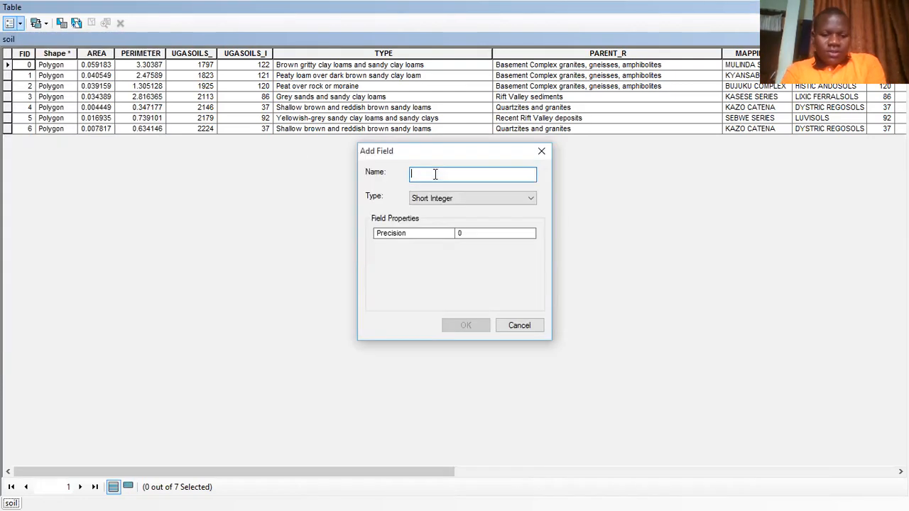
Add four short integer fields named PctA, PctB, PctC and PctD to the soil attribute table
{"action": "type", "text": "PctA"}
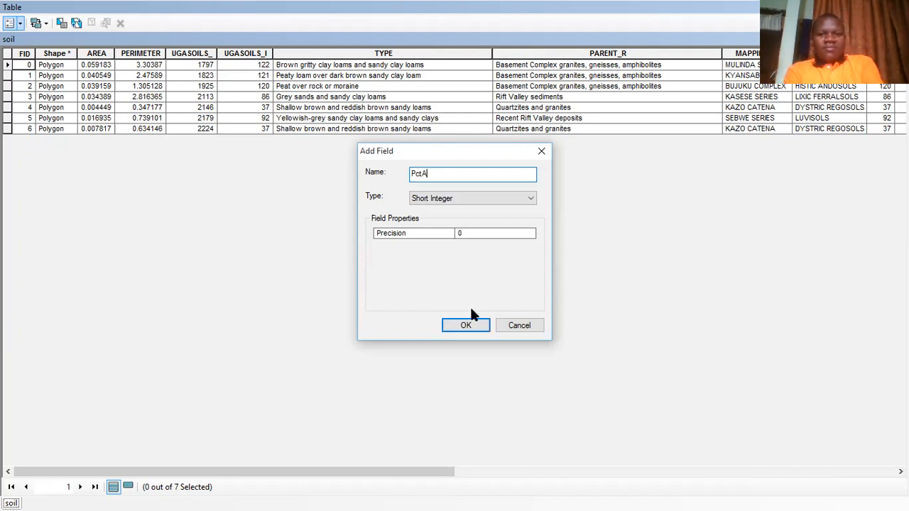
{"action": "left_click", "coordinate": [20, 23]}
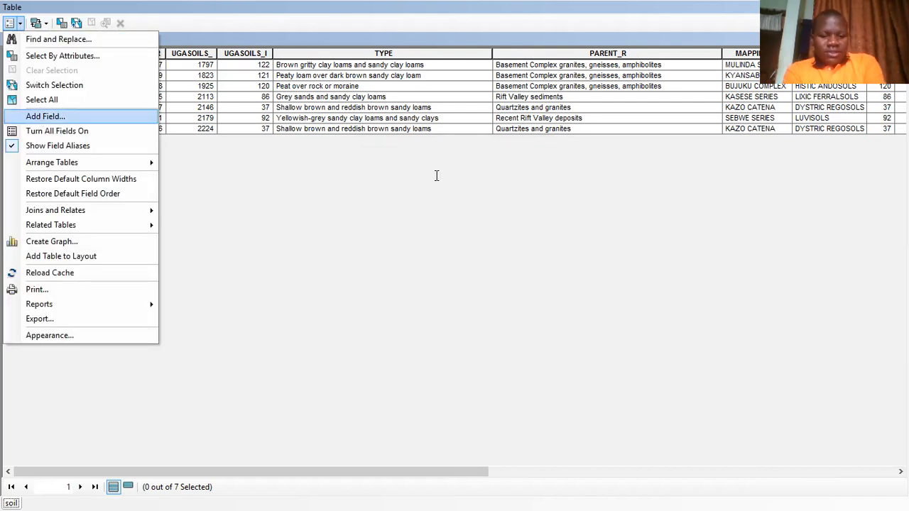
{"action": "left_click", "coordinate": [45, 116]}
{"action": "type", "text": "Pct"}
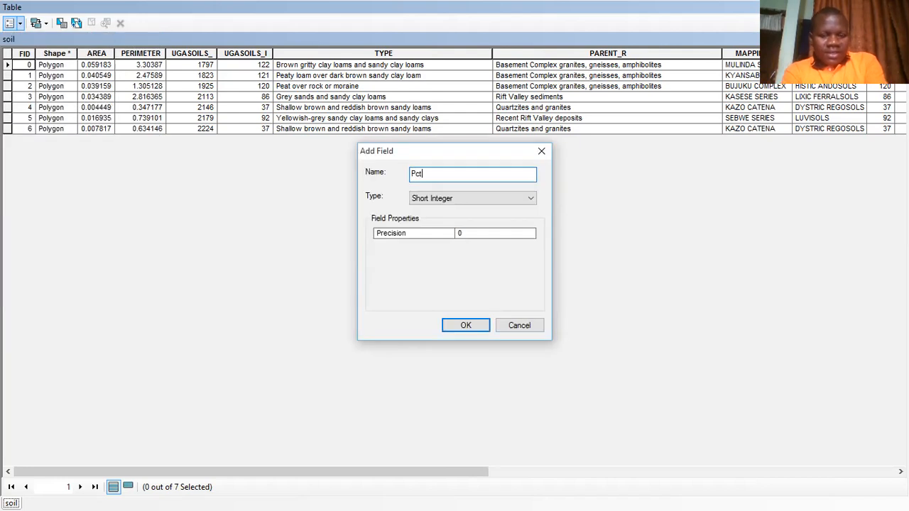
{"action": "type", "text": "B"}
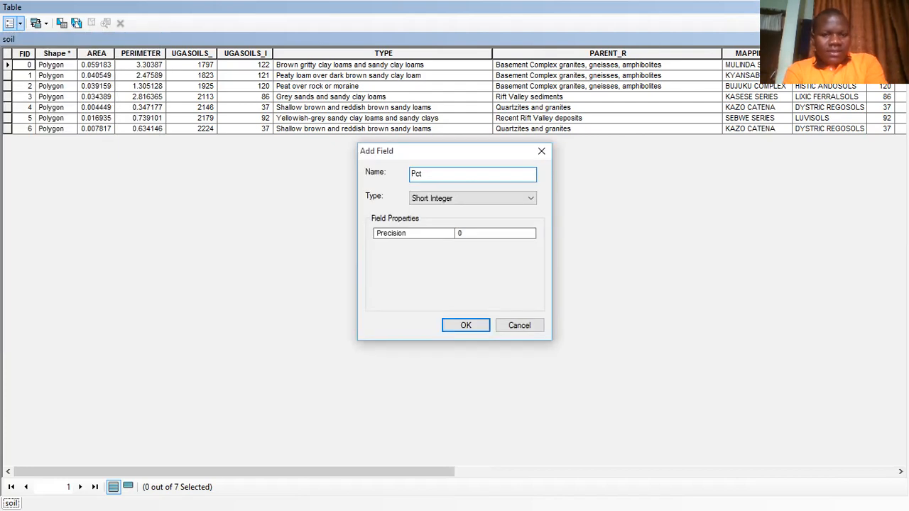
{"action": "type", "text": "C"}
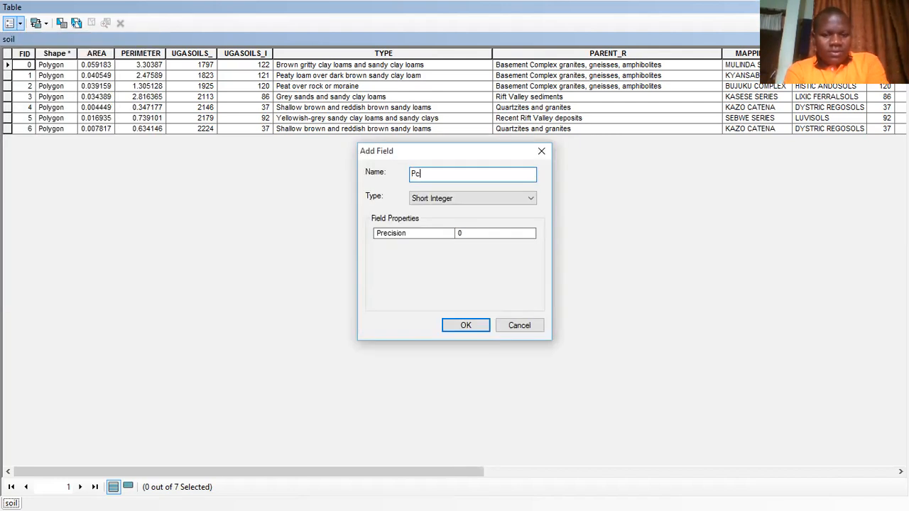
{"action": "type", "text": "tD"}
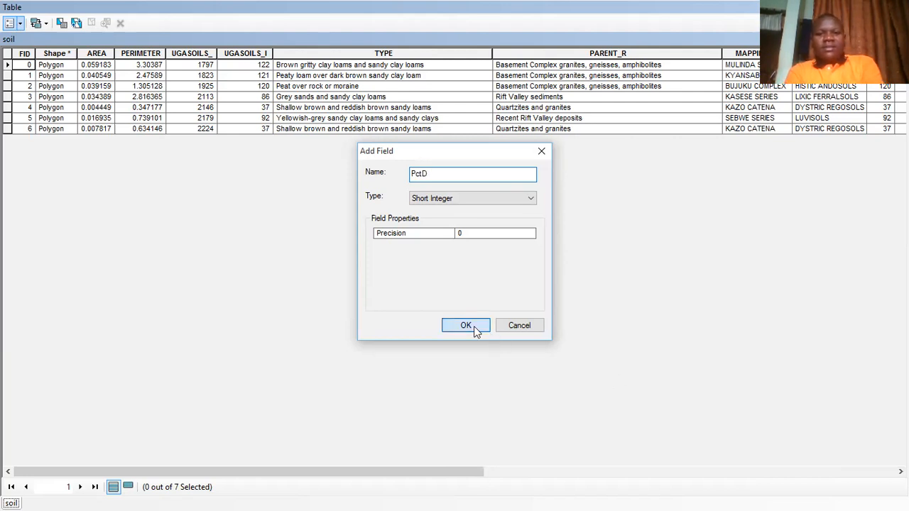
{"action": "key", "text": "Return"}
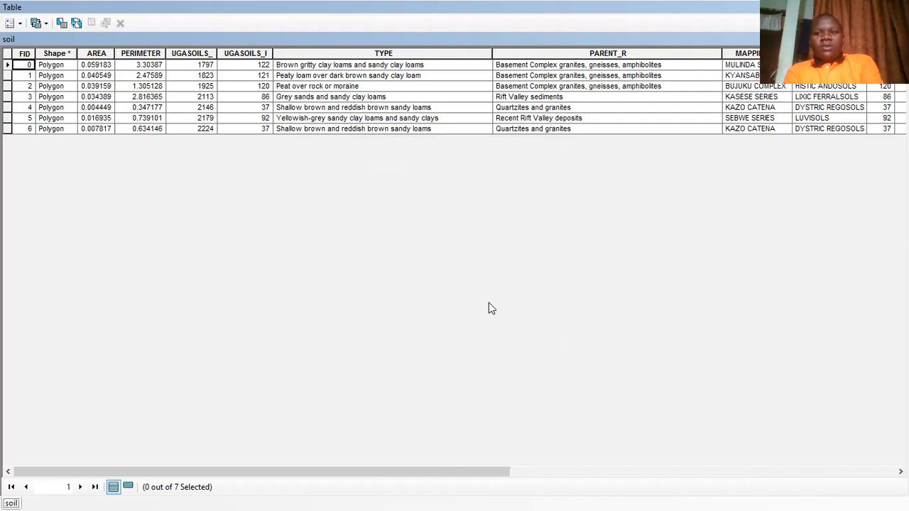
{"action": "left_click_drag", "start_coordinate": [338, 472], "coordinate": [834, 483]}
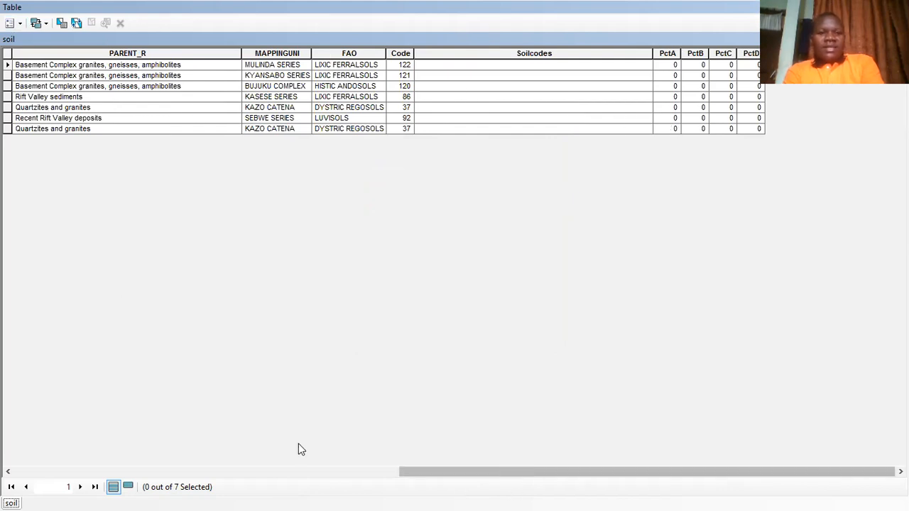
{"action": "scroll", "coordinate": [282, 448], "scroll_direction": "left", "scroll_amount": 5}
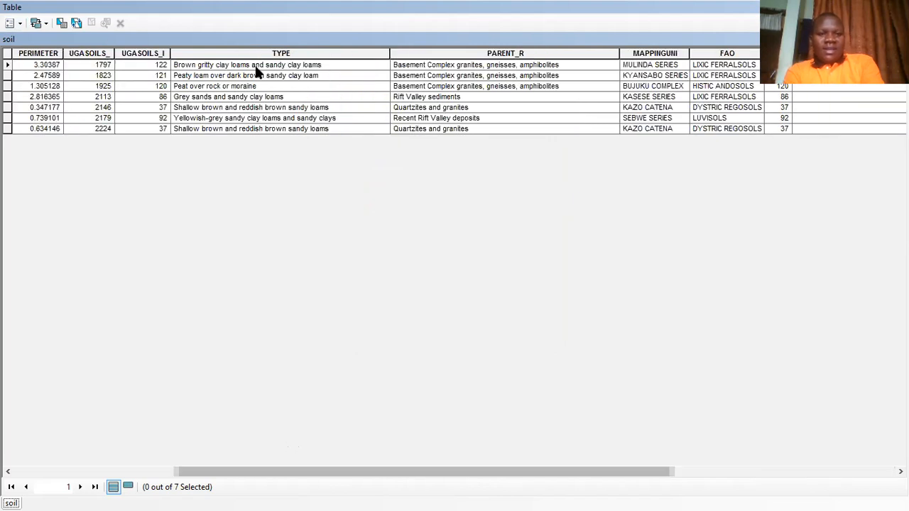
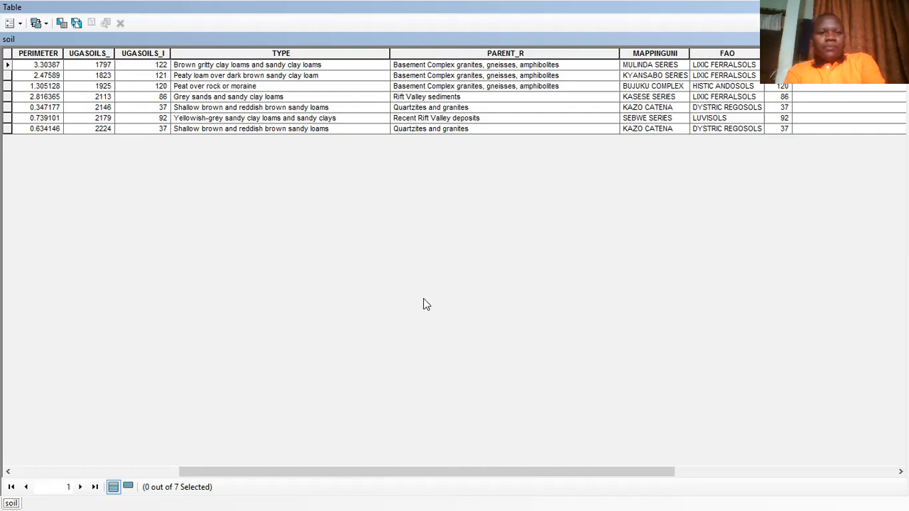
{"action": "left_click", "coordinate": [20, 24]}
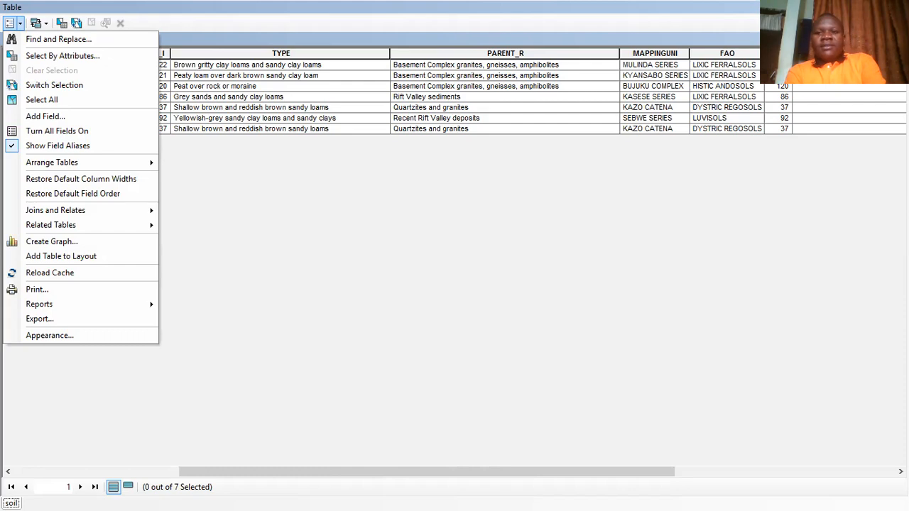
{"action": "key", "text": "Escape"}
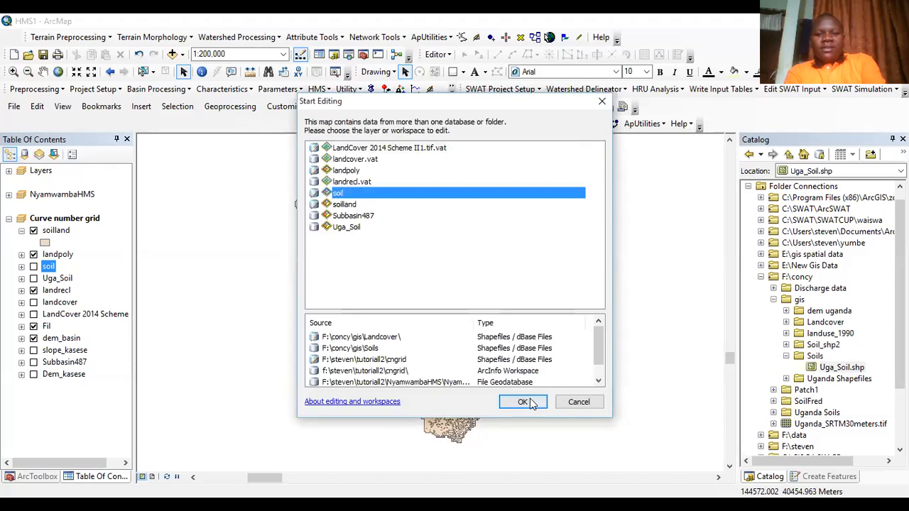
Start an edit session on the soil layer and reopen its attribute table at the Soilcodes and Pct fields
{"action": "key", "text": "Return"}
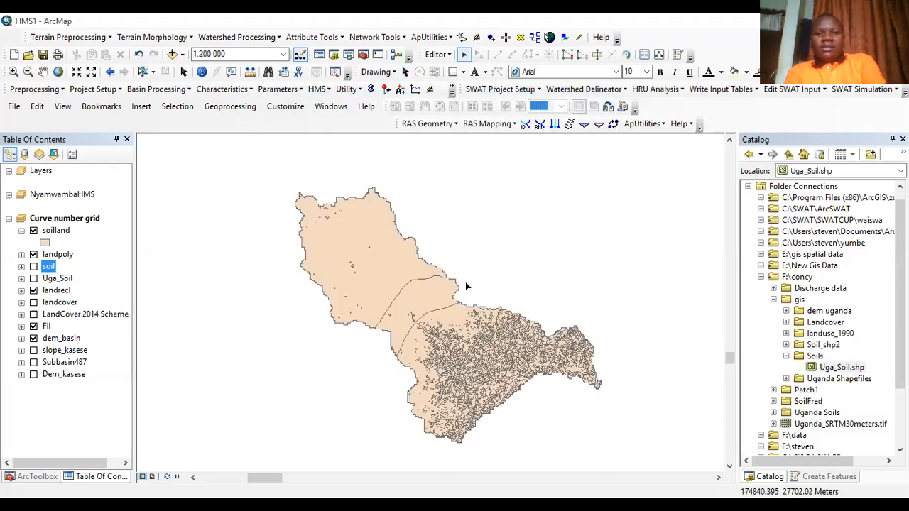
{"action": "right_click", "coordinate": [50, 267]}
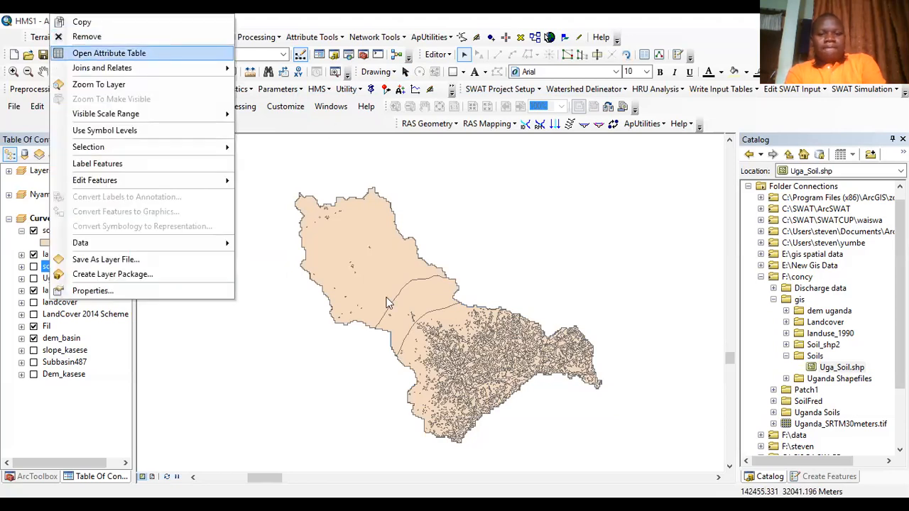
{"action": "left_click_drag", "start_coordinate": [462, 471], "coordinate": [882, 420]}
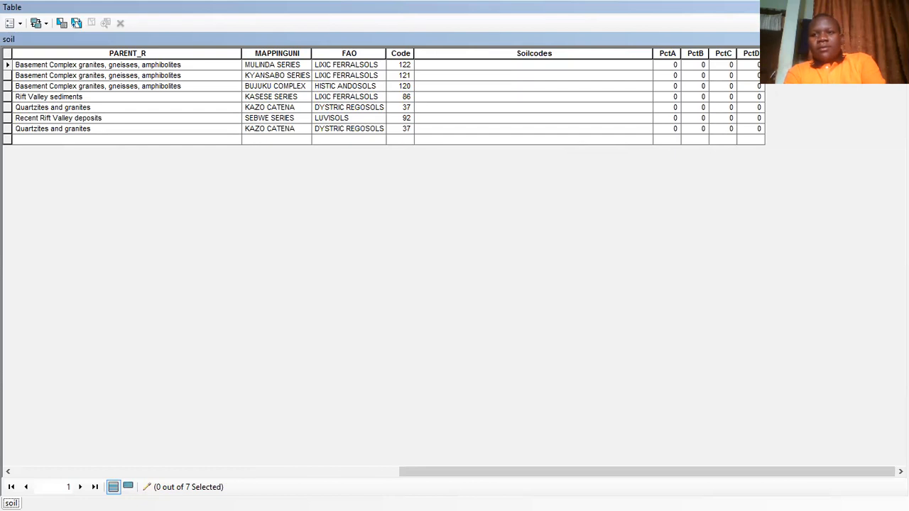
{"action": "left_click", "coordinate": [670, 86]}
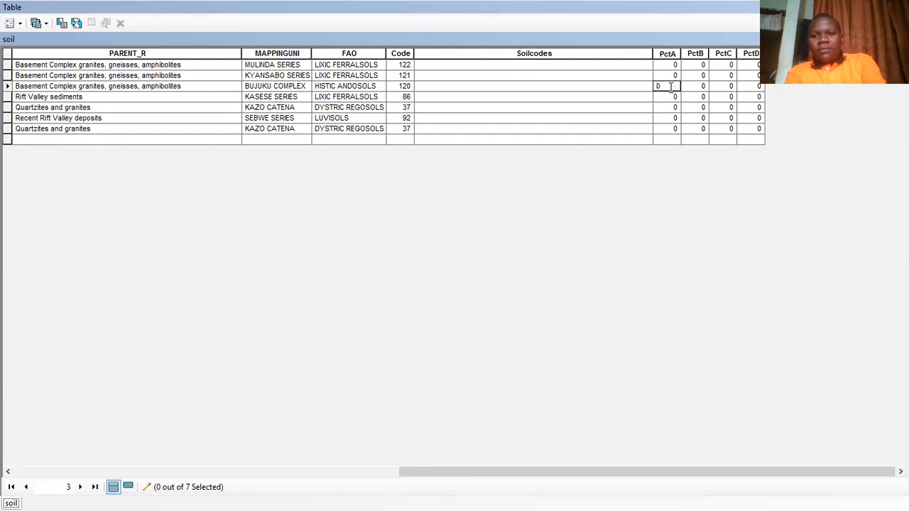
{"action": "key", "text": "Up"}
{"action": "key", "text": "Up"}
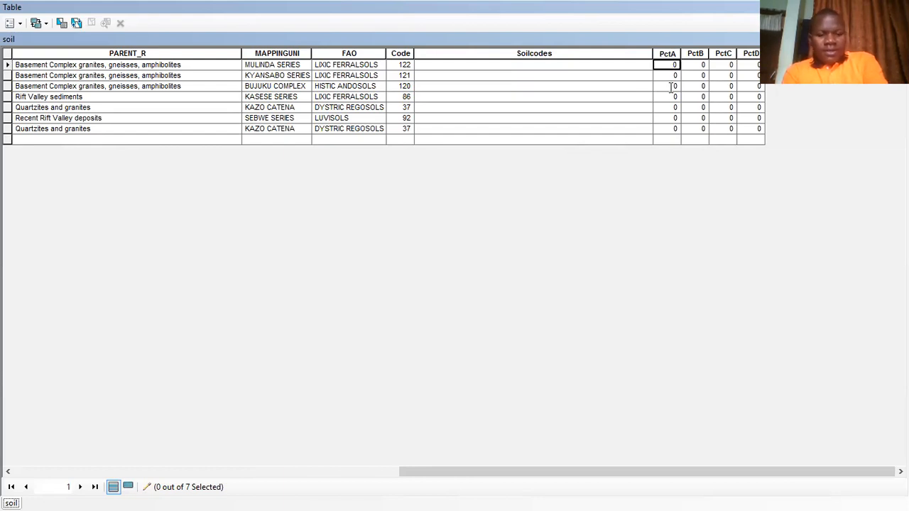
{"action": "type", "text": "A"}
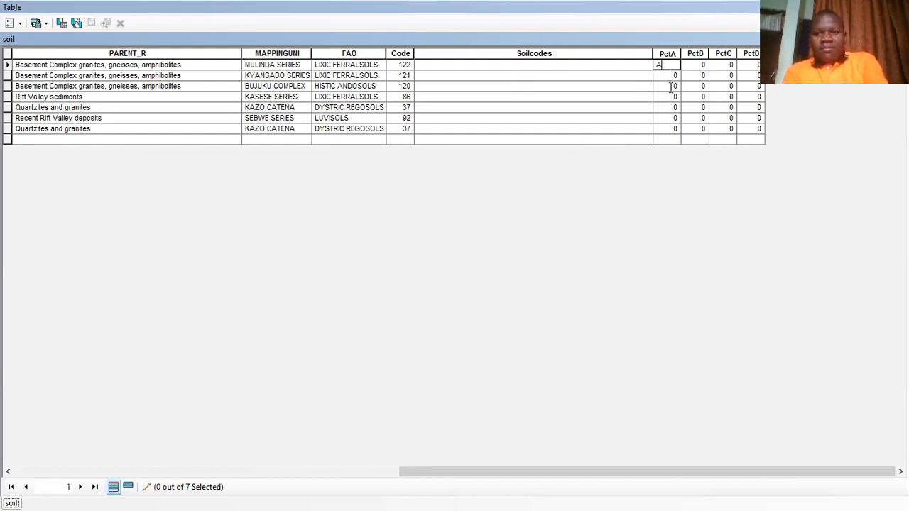
{"action": "left_click", "coordinate": [563, 289]}
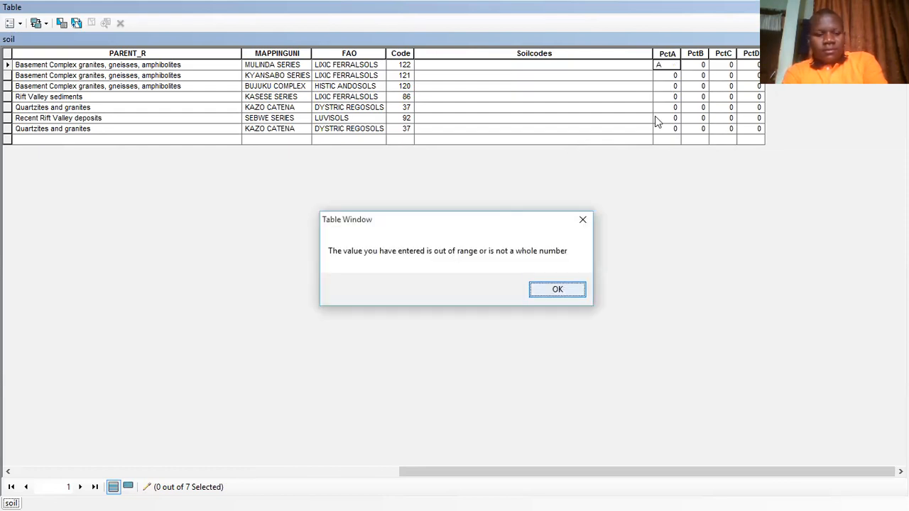
{"action": "key", "text": "Return"}
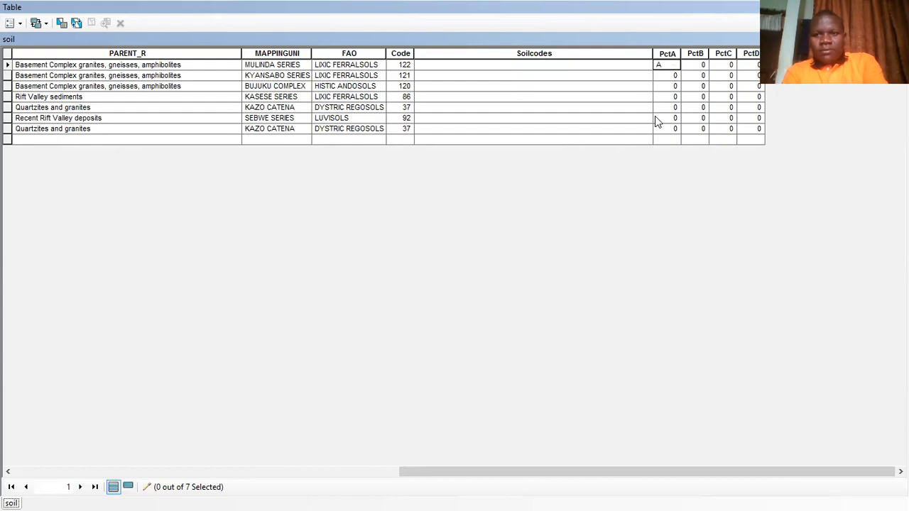
{"action": "left_click", "coordinate": [568, 292]}
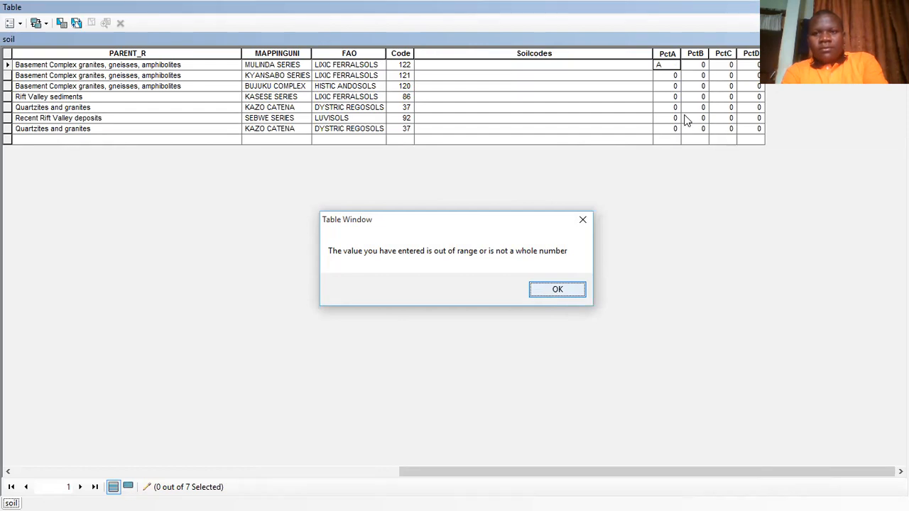
{"action": "key", "text": "Return"}
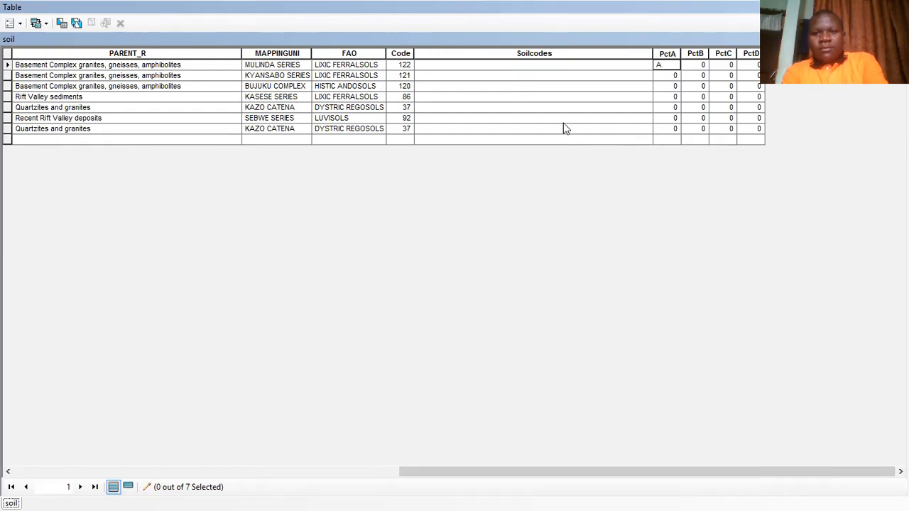
{"action": "left_click", "coordinate": [530, 224]}
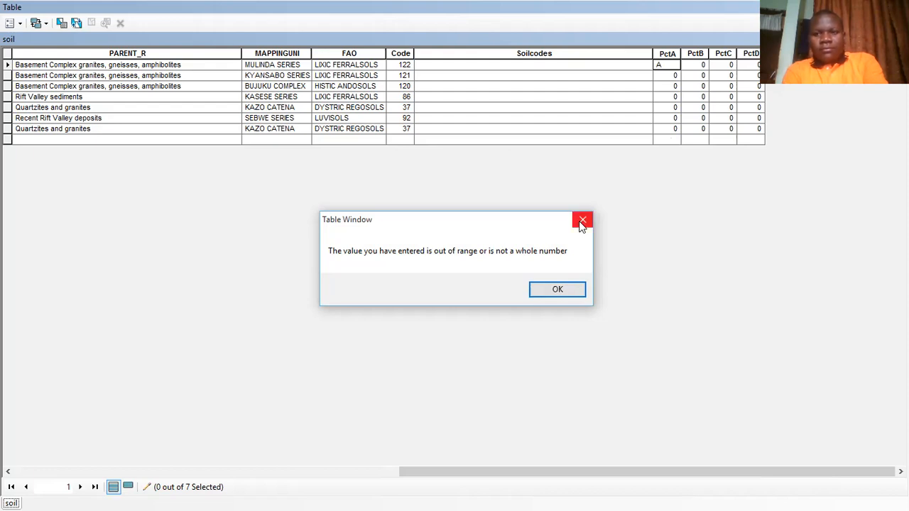
{"action": "left_click", "coordinate": [581, 223]}
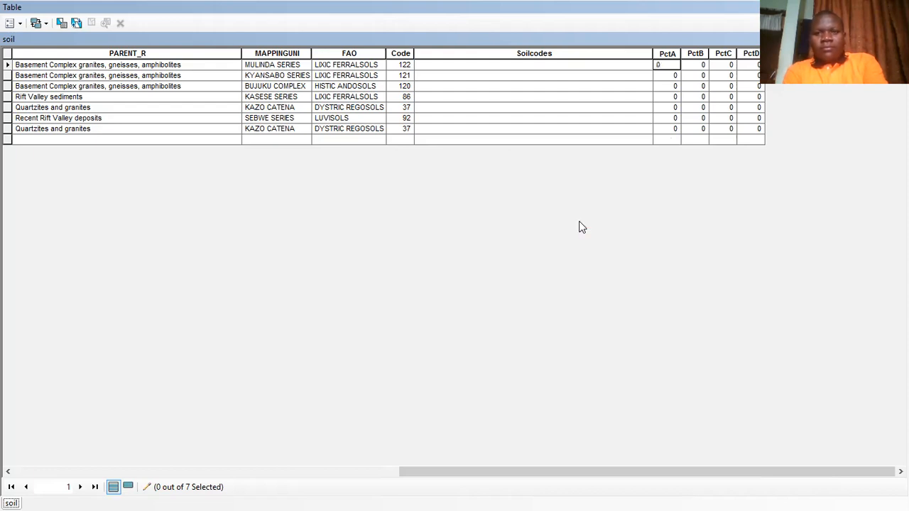
Fill the Soilcodes field of the seven soil records, from first to last, with A, A, D, D, C, C and B
{"action": "key", "text": "shift+Tab"}
{"action": "type", "text": "A"}
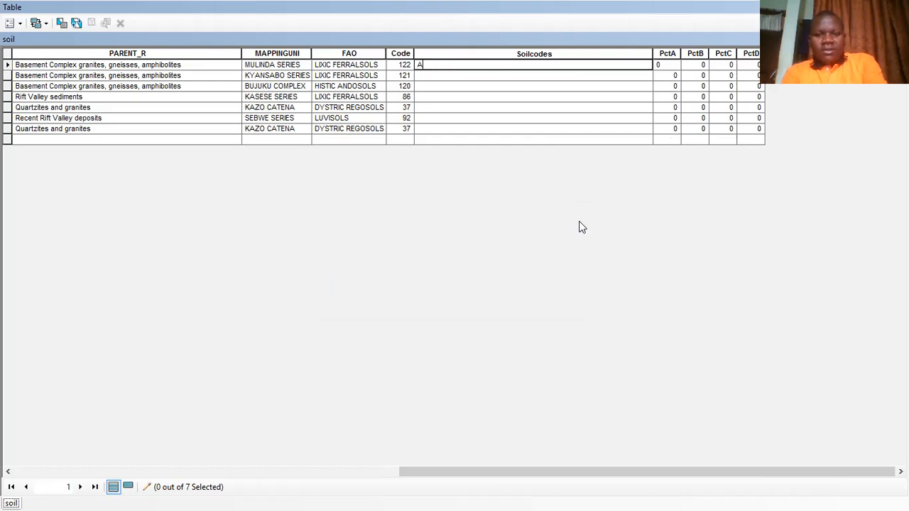
{"action": "key", "text": "Return"}
{"action": "type", "text": "A"}
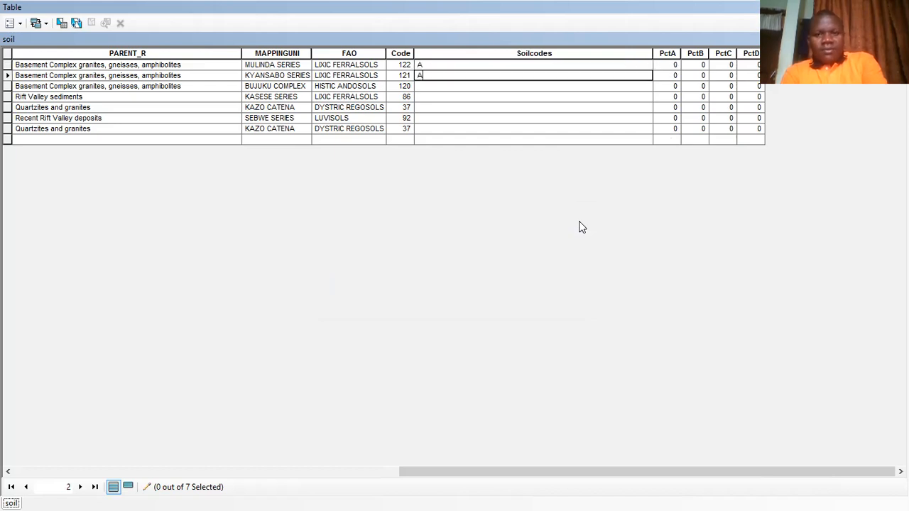
{"action": "key", "text": "Return"}
{"action": "type", "text": "D"}
{"action": "key", "text": "Return"}
{"action": "type", "text": "D"}
{"action": "key", "text": "Return"}
{"action": "type", "text": "C"}
{"action": "key", "text": "Return"}
{"action": "type", "text": "C"}
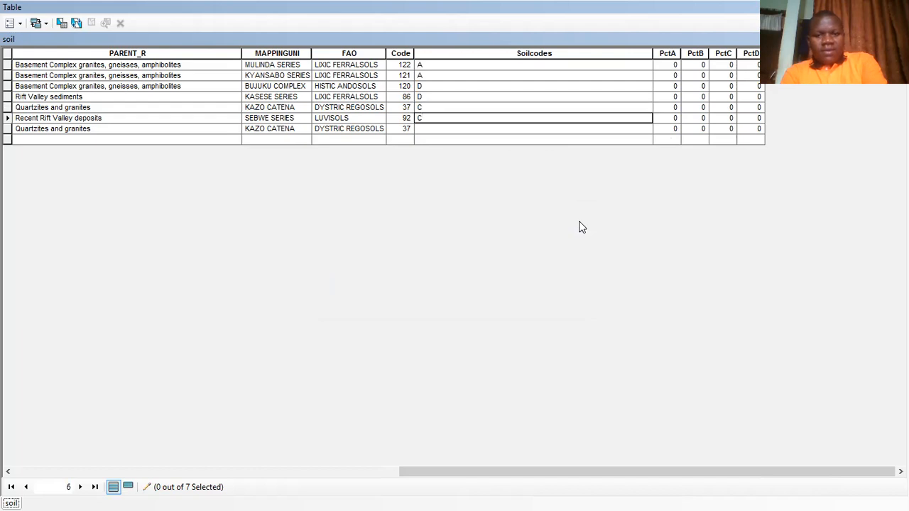
{"action": "key", "text": "Return"}
{"action": "type", "text": "B"}
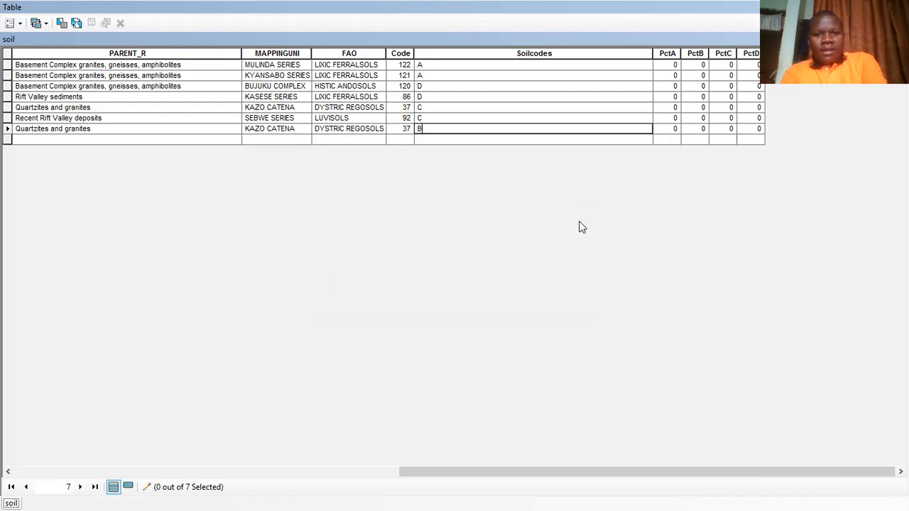
{"action": "key", "text": "Up"}
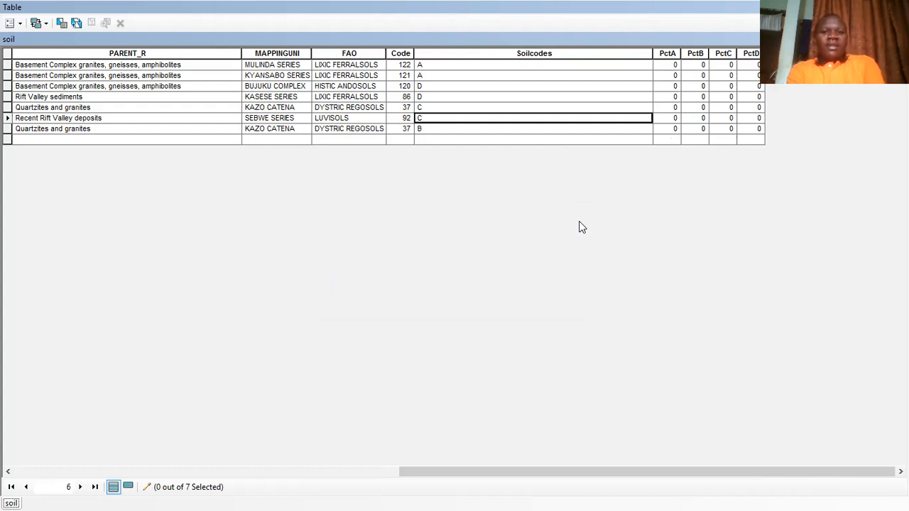
Select the soil records by attributes where "Soilcodes" = 'A' and show only the selected records
{"action": "left_click", "coordinate": [671, 140]}
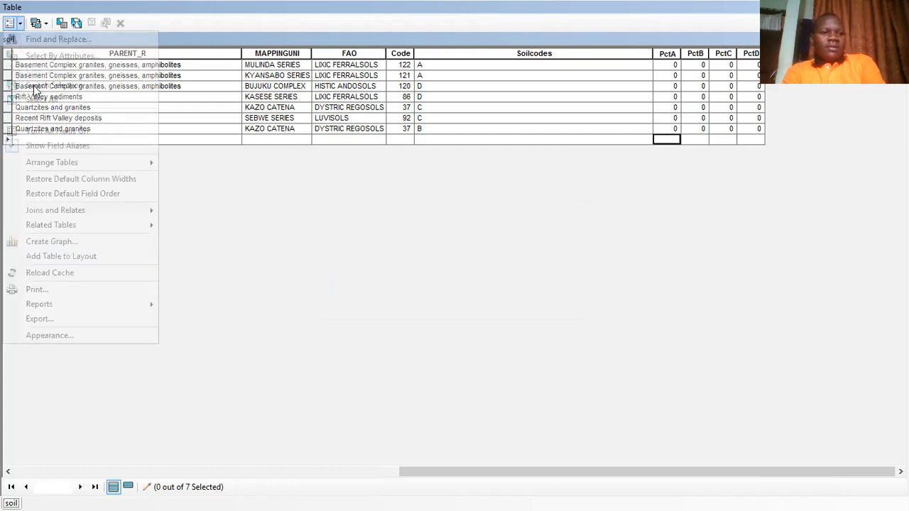
{"action": "left_click", "coordinate": [37, 56]}
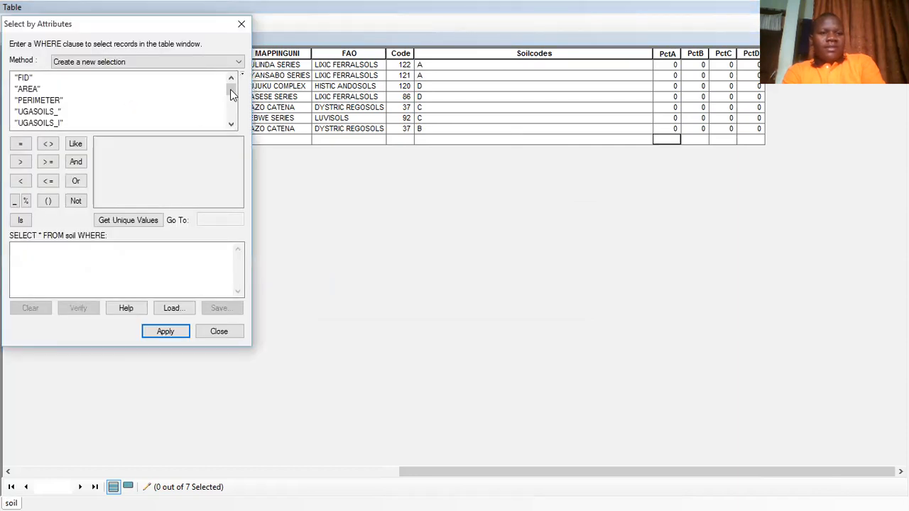
{"action": "left_click_drag", "start_coordinate": [232, 93], "coordinate": [232, 113]}
{"action": "double_click", "coordinate": [43, 113]}
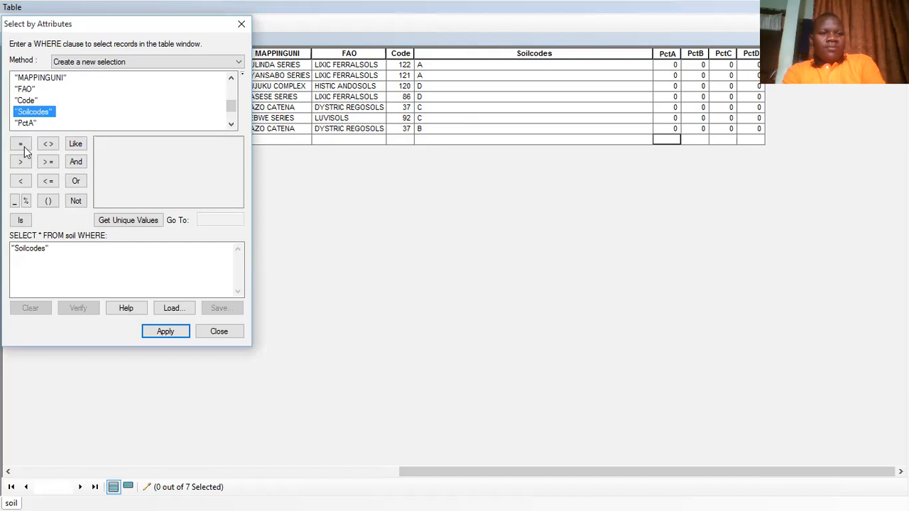
{"action": "left_click", "coordinate": [135, 223]}
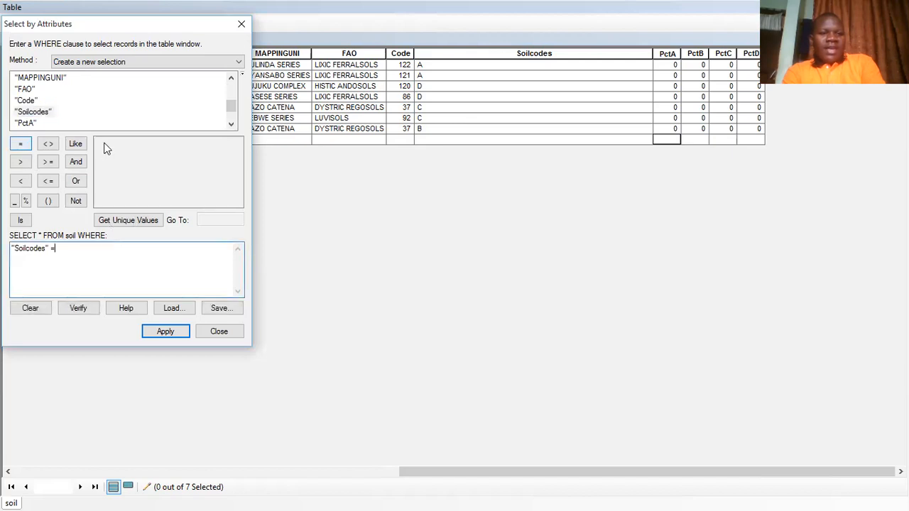
{"action": "type", "text": "'A'"}
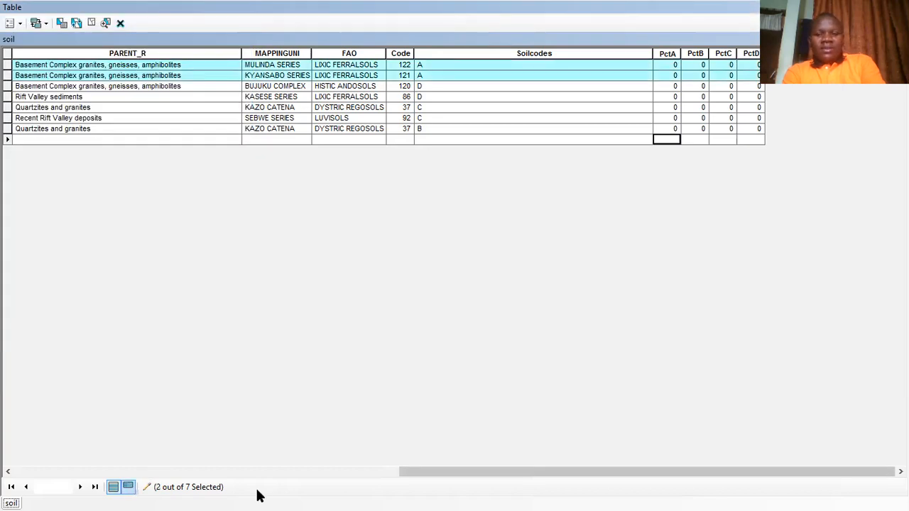
{"action": "left_click", "coordinate": [128, 488]}
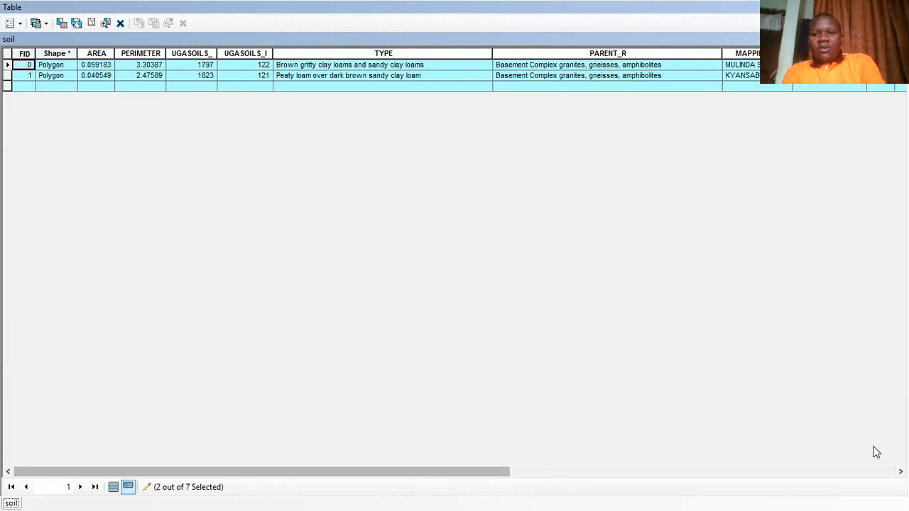
Calculate the PctA field as 100 for the selected soil group A records
{"action": "left_click_drag", "start_coordinate": [355, 472], "coordinate": [877, 453]}
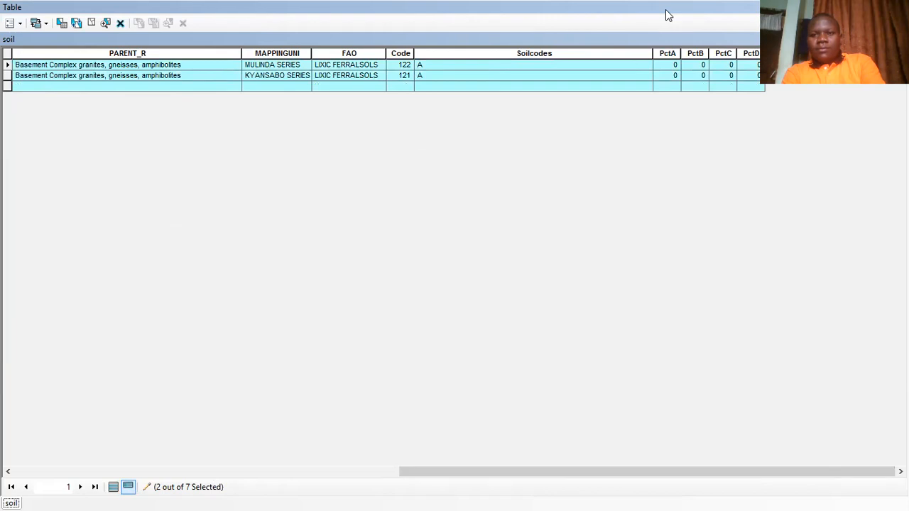
{"action": "right_click", "coordinate": [666, 52]}
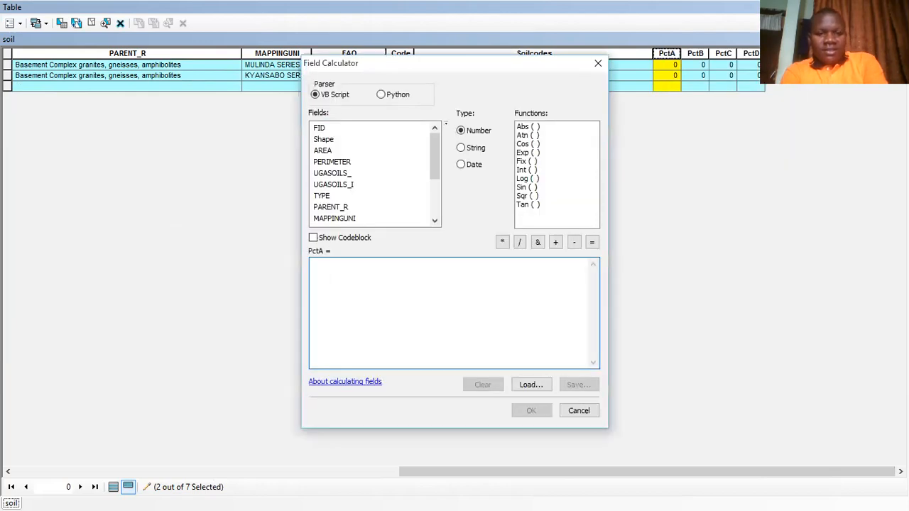
{"action": "type", "text": "100"}
{"action": "left_click", "coordinate": [543, 416]}
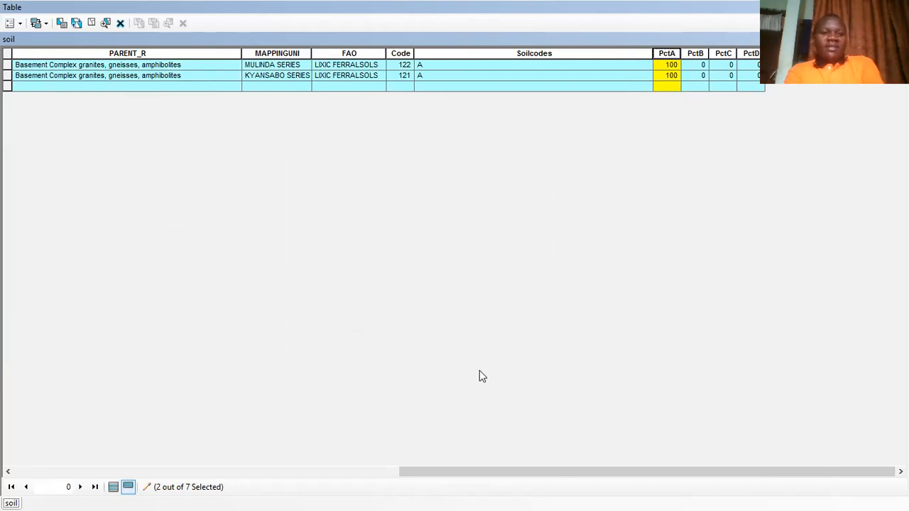
Select the soil records where "Soilcodes" = 'B' and calculate their PctB field as 100
{"action": "left_click", "coordinate": [21, 23]}
{"action": "left_click", "coordinate": [28, 60]}
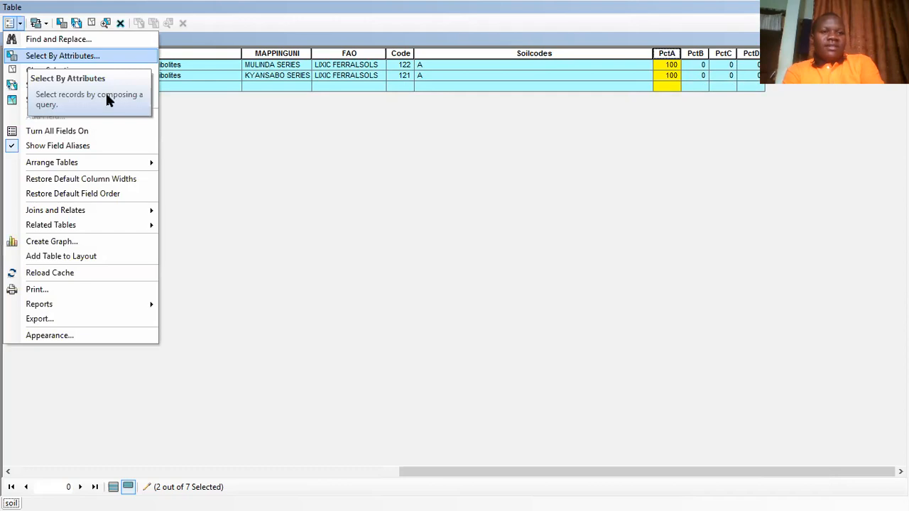
{"action": "left_click", "coordinate": [231, 125]}
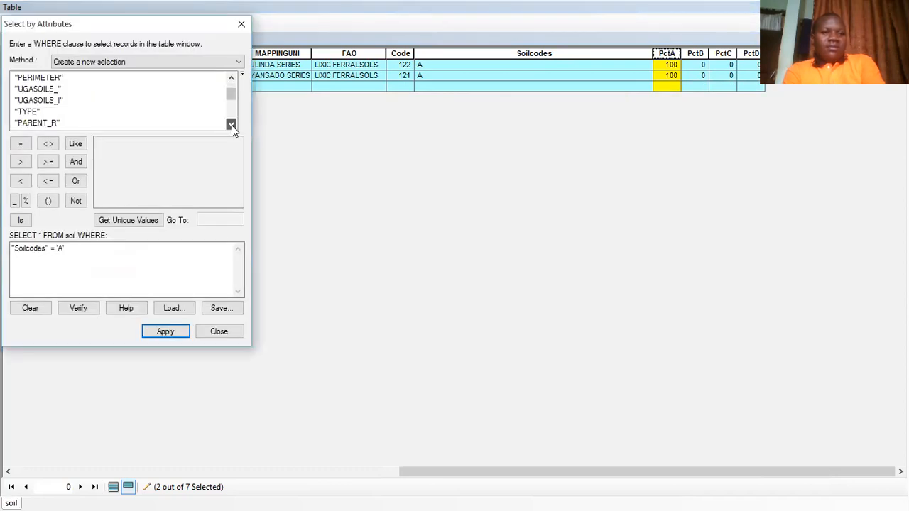
{"action": "left_click", "coordinate": [232, 125]}
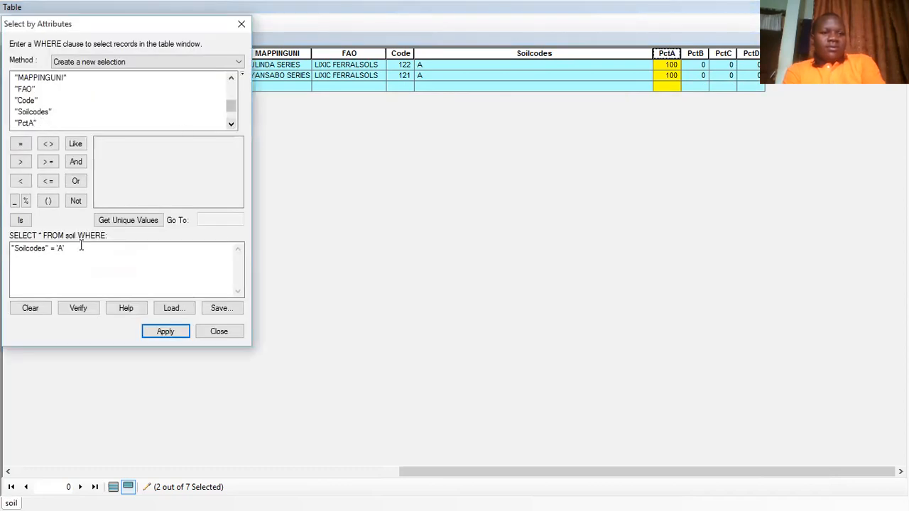
{"action": "left_click_drag", "start_coordinate": [65, 249], "coordinate": [7, 254]}
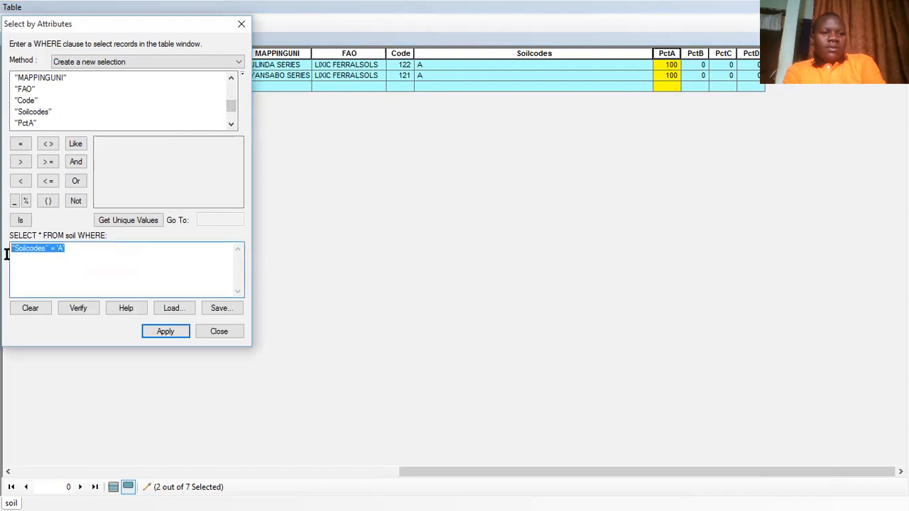
{"action": "double_click", "coordinate": [30, 112]}
{"action": "left_click", "coordinate": [20, 145]}
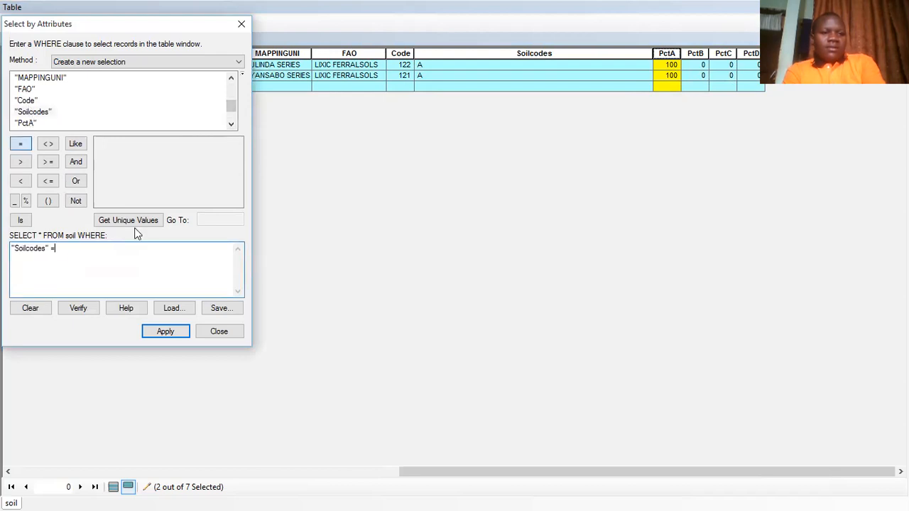
{"action": "left_click", "coordinate": [129, 221]}
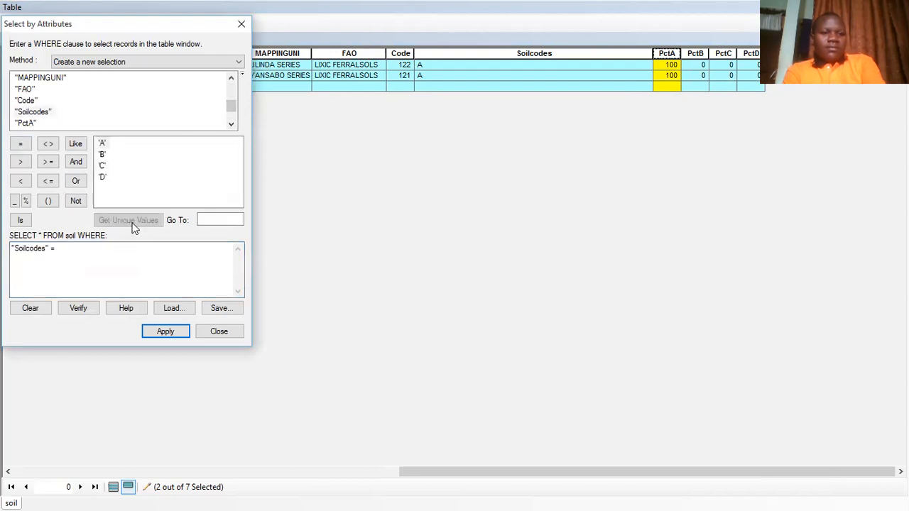
{"action": "double_click", "coordinate": [102, 155]}
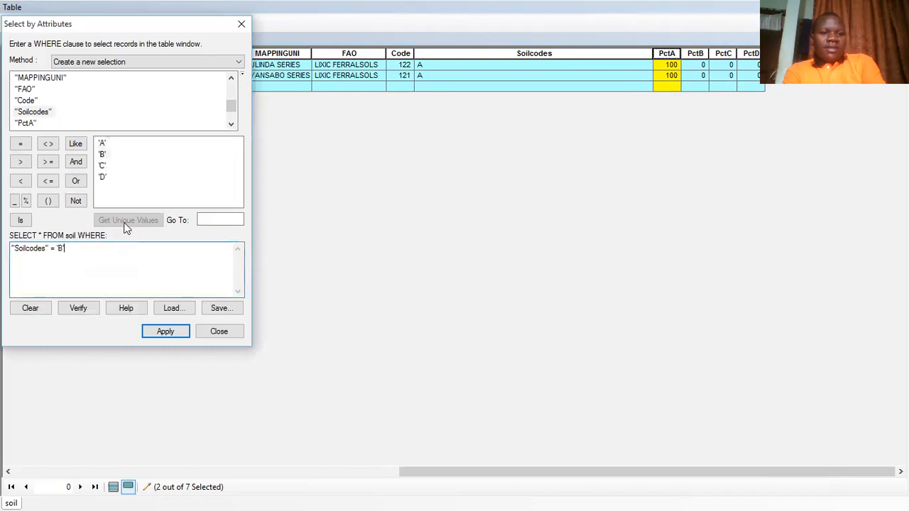
{"action": "left_click", "coordinate": [164, 332]}
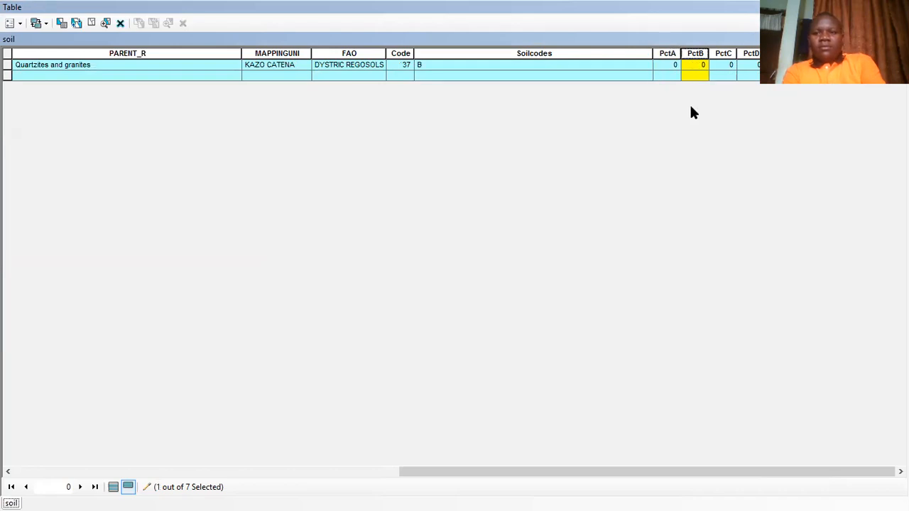
{"action": "right_click", "coordinate": [696, 54]}
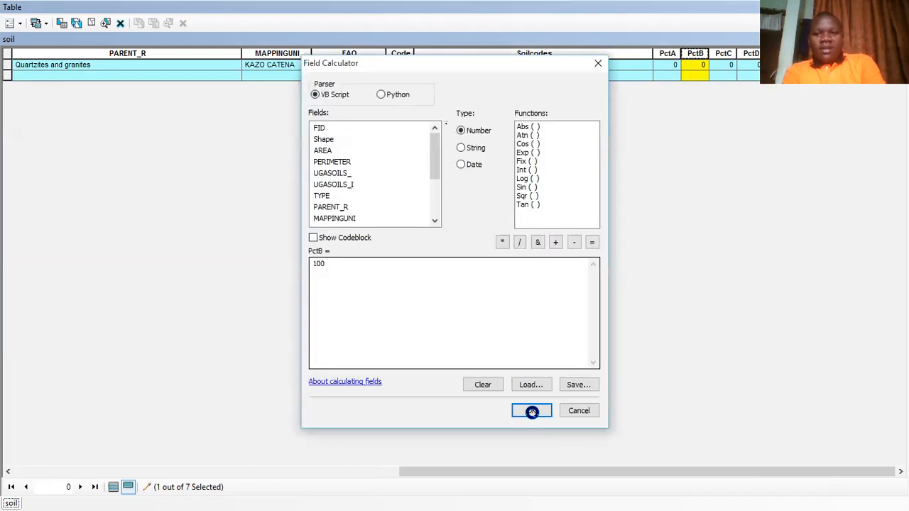
{"action": "left_click", "coordinate": [532, 411]}
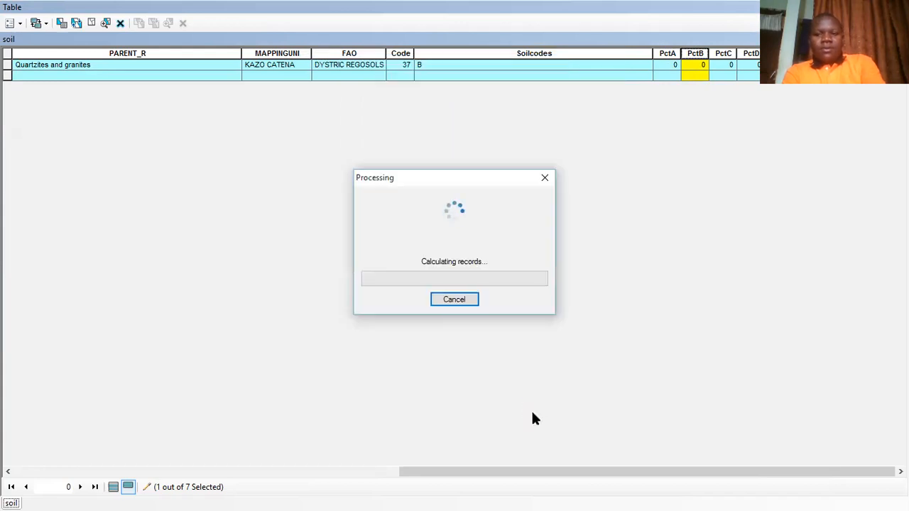
Select the soil records where "Soilcodes" = 'C' and calculate their PctC field as 100
{"action": "left_click", "coordinate": [20, 23]}
{"action": "left_click", "coordinate": [27, 55]}
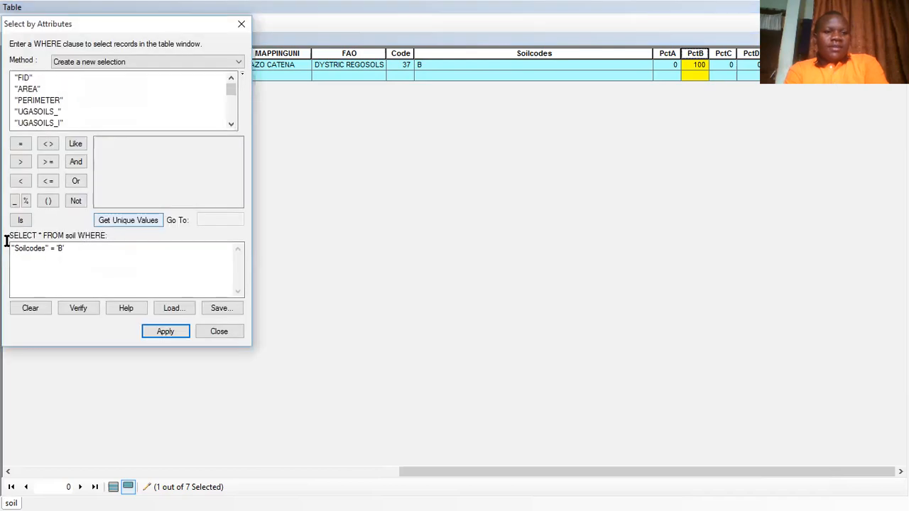
{"action": "left_click_drag", "start_coordinate": [65, 248], "coordinate": [5, 245]}
{"action": "left_click", "coordinate": [230, 124]}
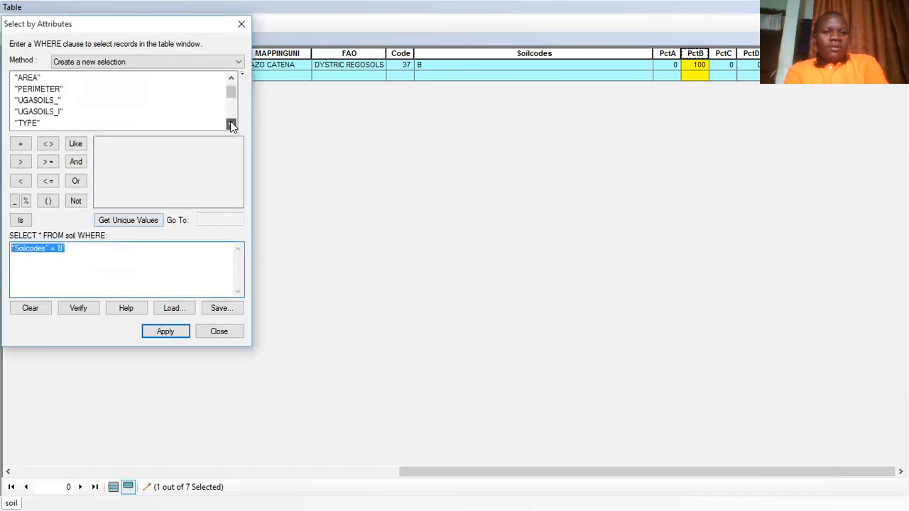
{"action": "left_click", "coordinate": [230, 125]}
{"action": "scroll", "coordinate": [31, 116], "scroll_direction": "down", "scroll_amount": 1}
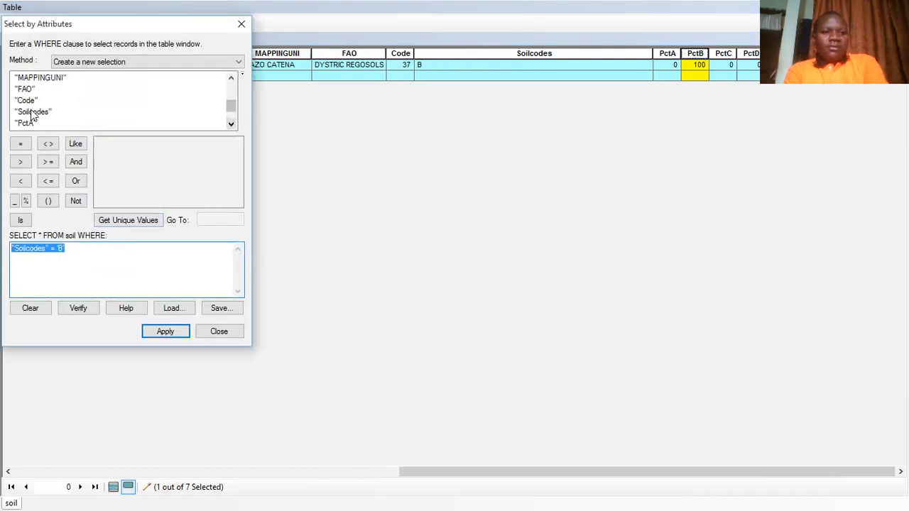
{"action": "left_click", "coordinate": [24, 144]}
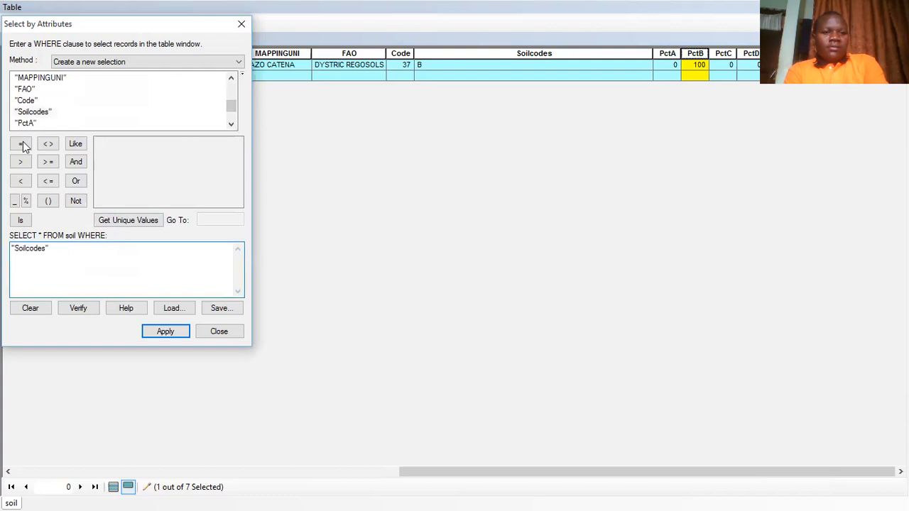
{"action": "left_click", "coordinate": [121, 221]}
{"action": "left_click", "coordinate": [102, 167]}
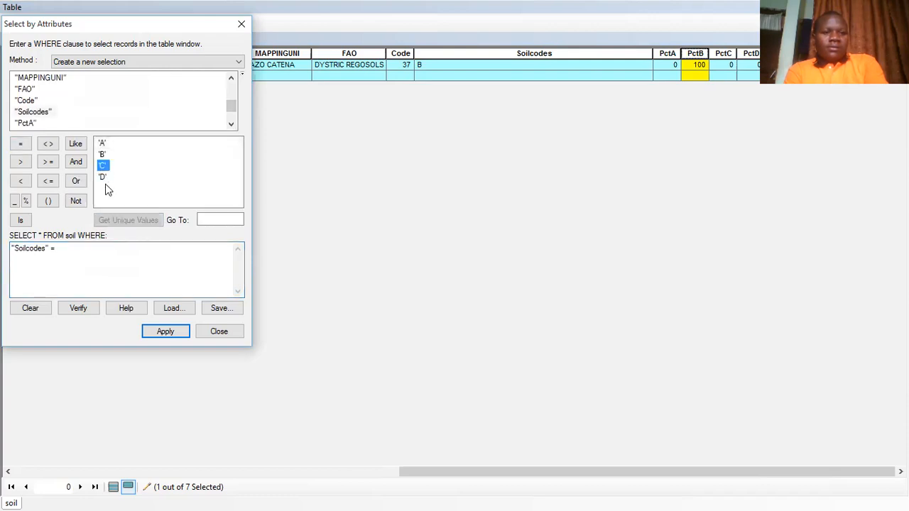
{"action": "left_click", "coordinate": [164, 331]}
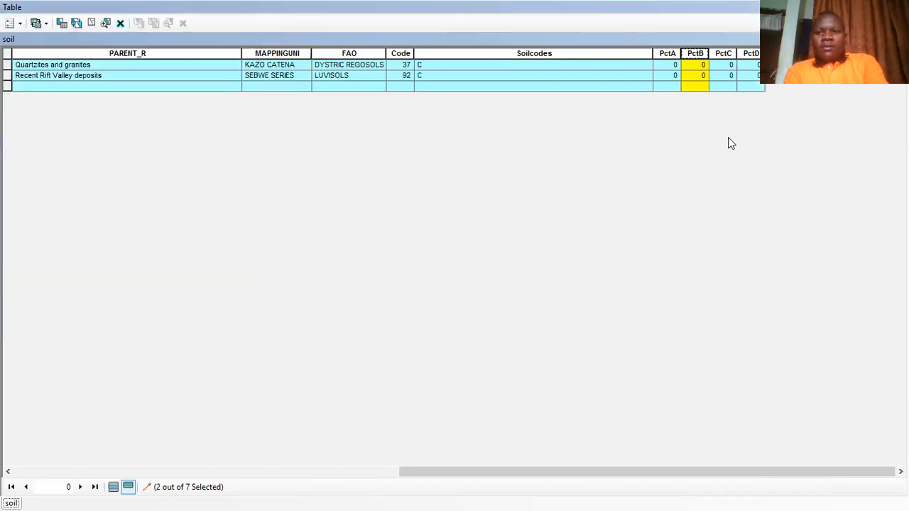
{"action": "left_click", "coordinate": [724, 55]}
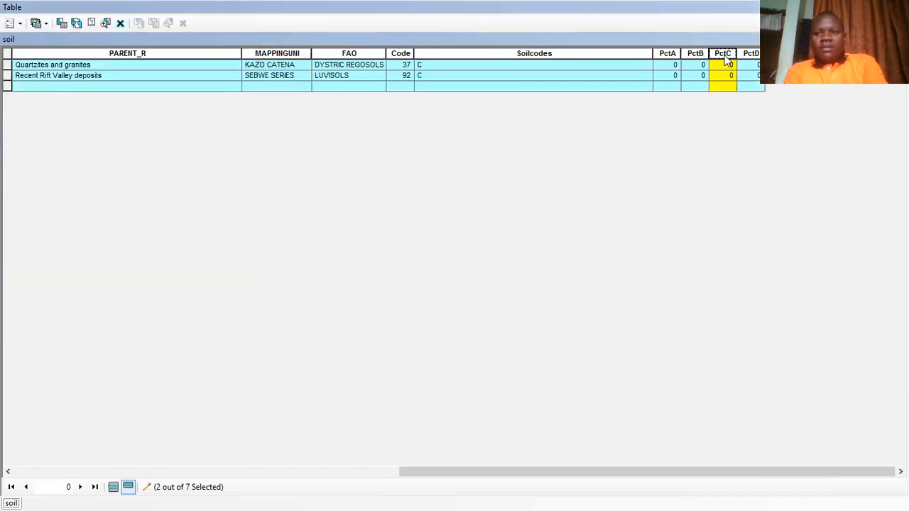
{"action": "right_click", "coordinate": [727, 61]}
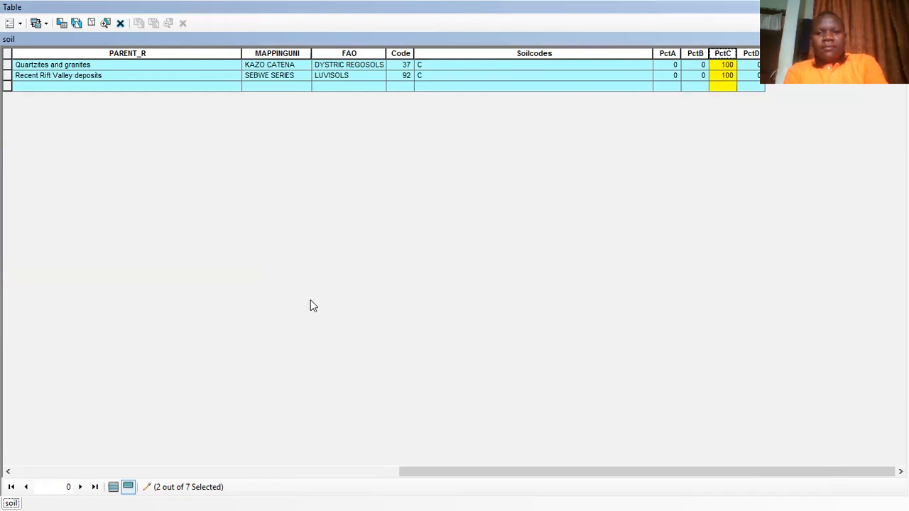
Select the soil records by attributes where "Soilcodes" = 'D'
{"action": "left_click", "coordinate": [18, 29]}
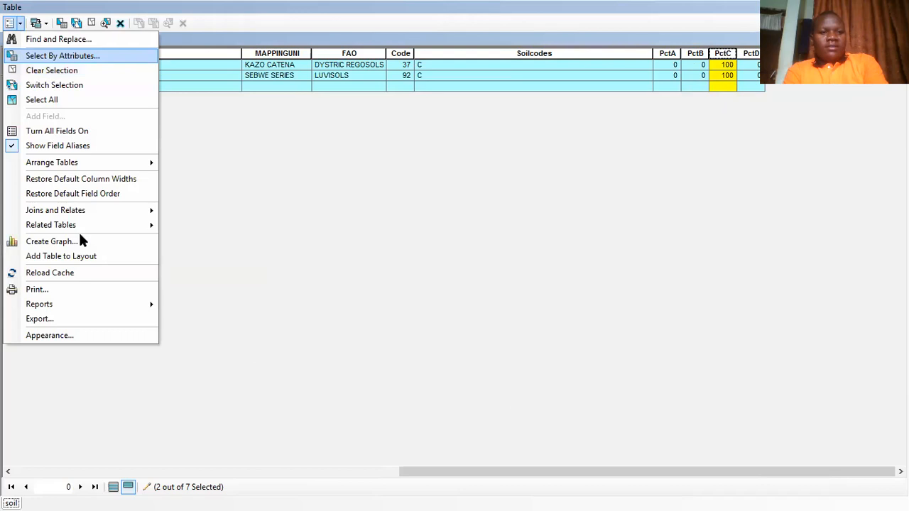
{"action": "key", "text": "Return"}
{"action": "left_click_drag", "start_coordinate": [68, 250], "coordinate": [6, 256]}
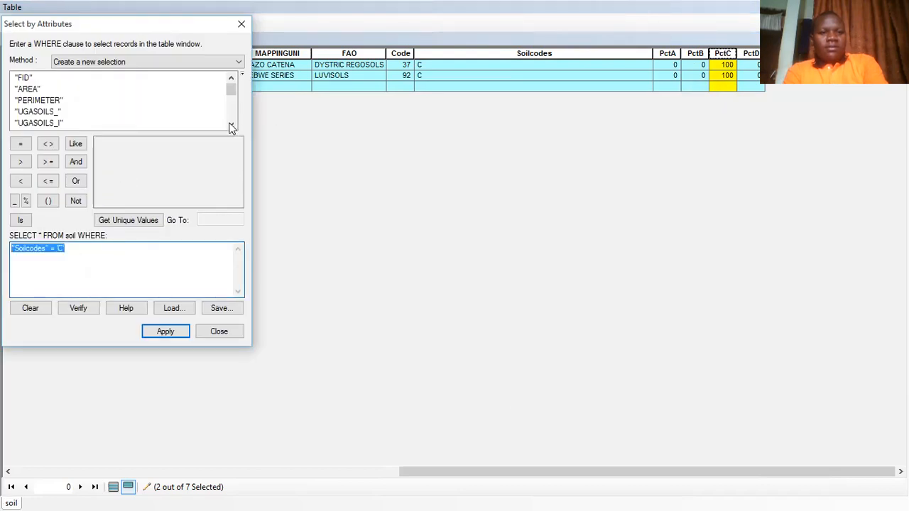
{"action": "scroll", "coordinate": [230, 127], "scroll_direction": "down", "scroll_amount": 3}
{"action": "double_click", "coordinate": [38, 113]}
{"action": "left_click", "coordinate": [22, 148]}
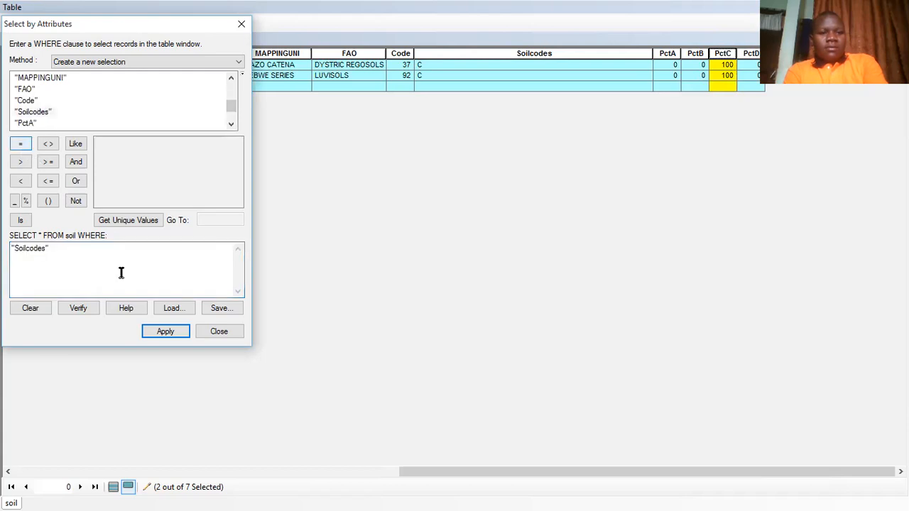
{"action": "left_click", "coordinate": [126, 223]}
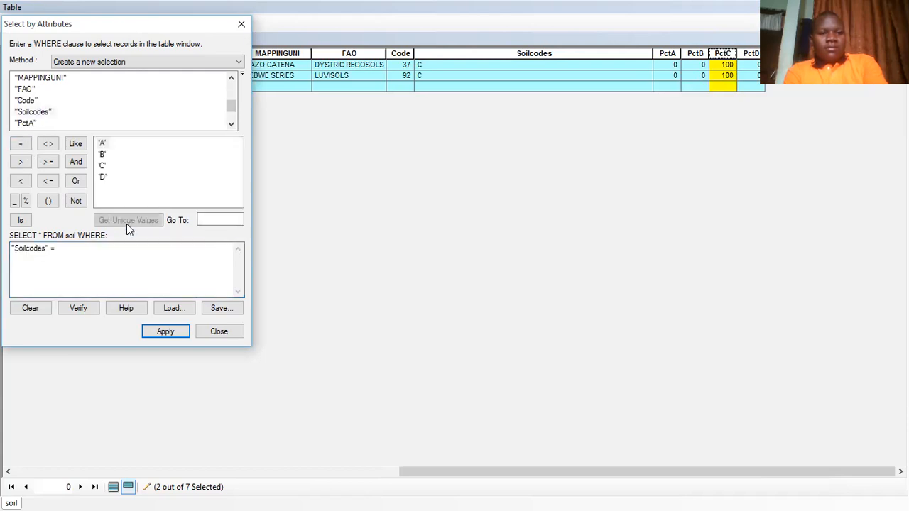
{"action": "double_click", "coordinate": [102, 177]}
{"action": "left_click", "coordinate": [150, 328]}
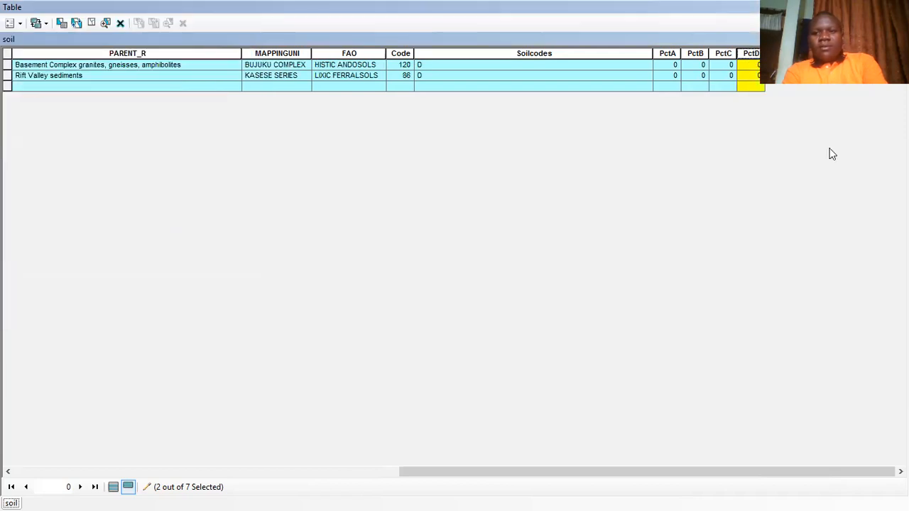
Calculate the PctD field for the selected group D records and end the edit session on the soil layer
{"action": "right_click", "coordinate": [751, 54]}
{"action": "left_click", "coordinate": [822, 142]}
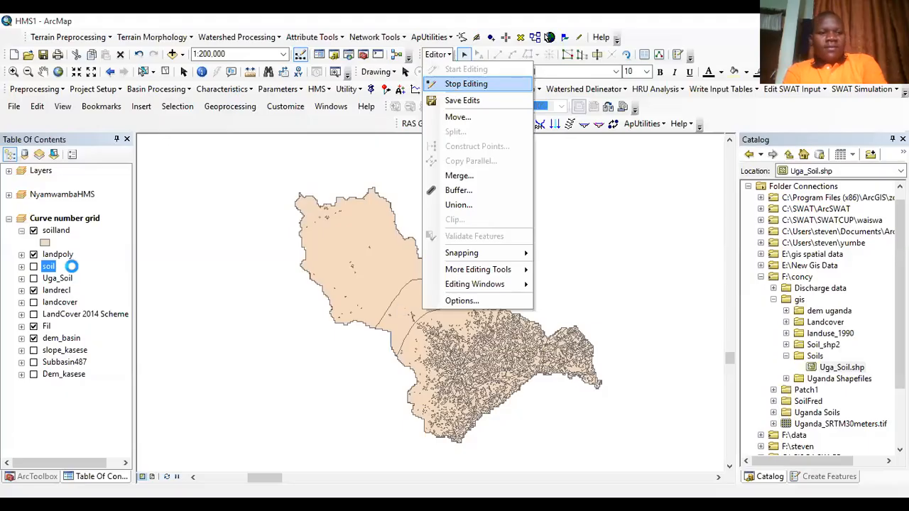
{"action": "key", "text": "Return"}
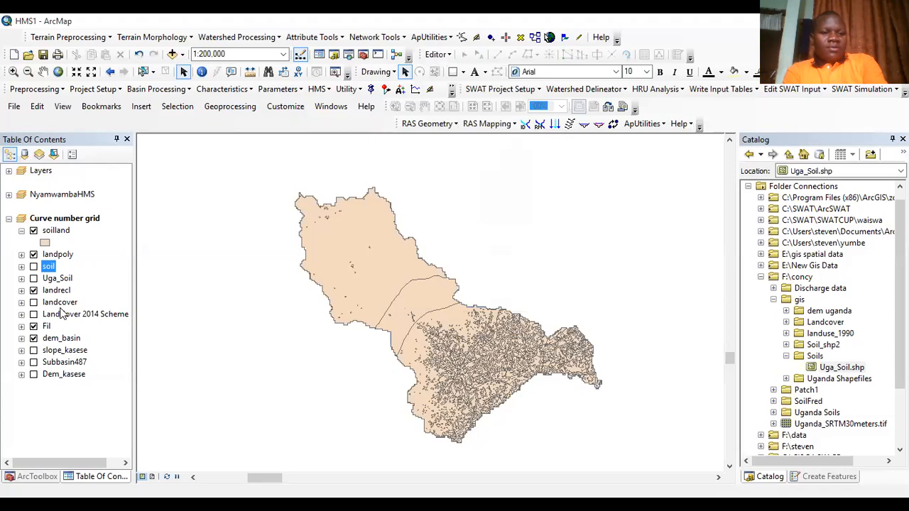
Run the Union tool on the soil and landpoly layers, saving the output as Landsoil in the cngrid folder
{"action": "left_click", "coordinate": [38, 477]}
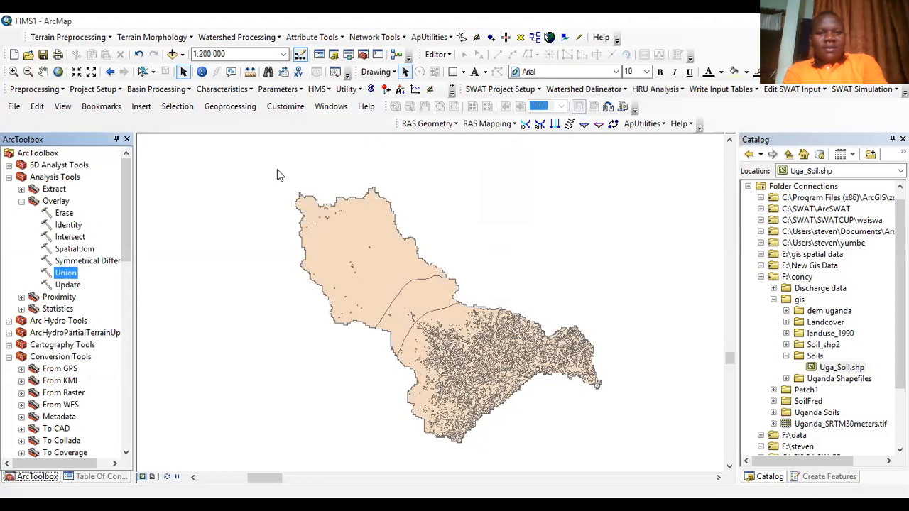
{"action": "left_click", "coordinate": [482, 157]}
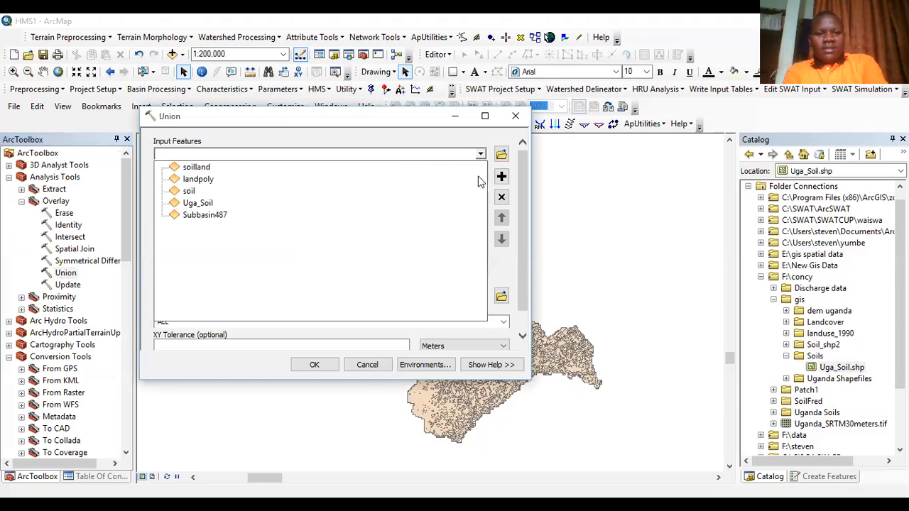
{"action": "left_click", "coordinate": [500, 296]}
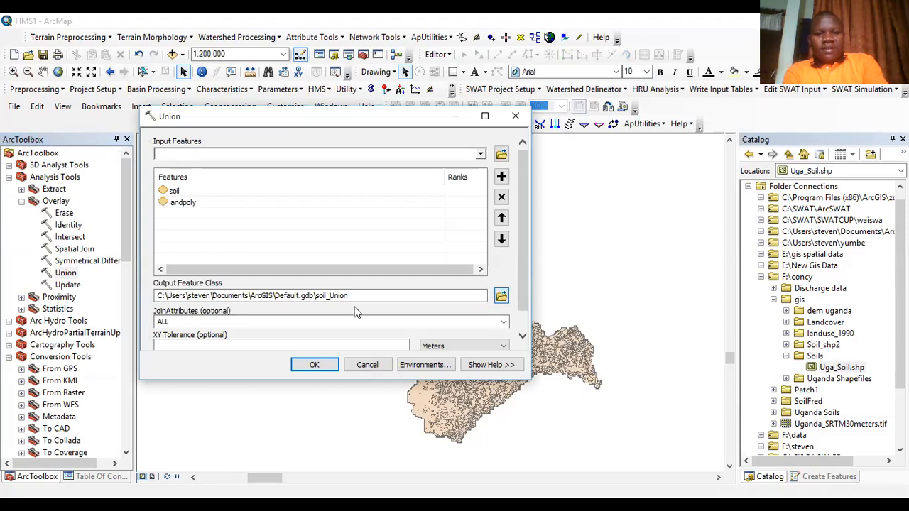
{"action": "type", "text": "Landsoil"}
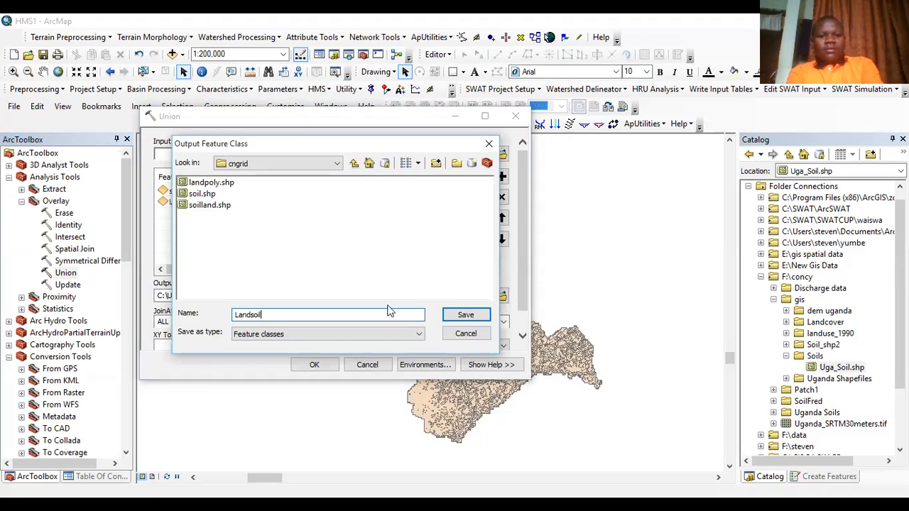
{"action": "key", "text": "Return"}
{"action": "left_click", "coordinate": [323, 366]}
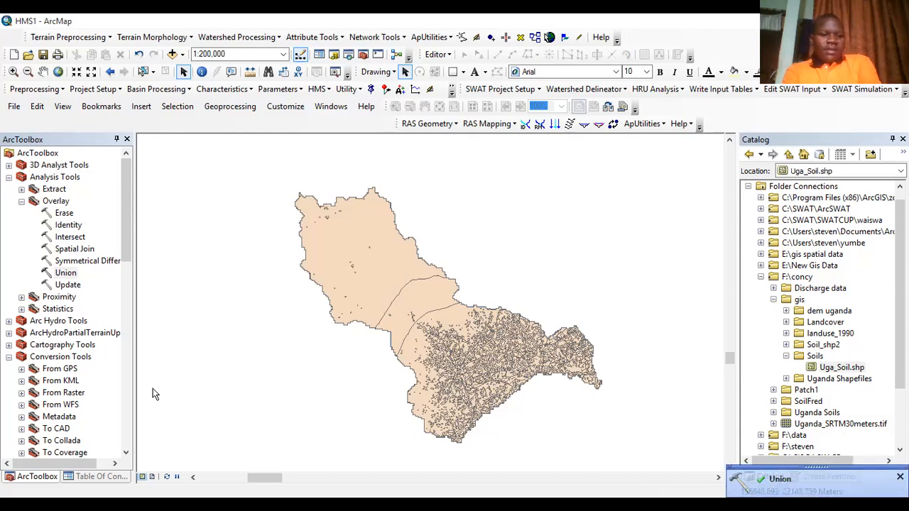
Add the Landsoil.shp union output from the cngrid folder to the Curve number grid data frame
{"action": "left_click", "coordinate": [90, 479]}
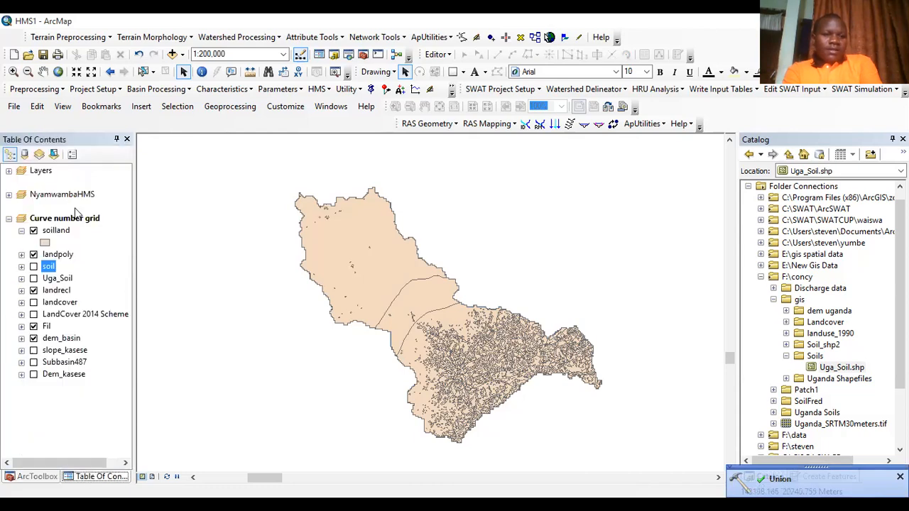
{"action": "left_click", "coordinate": [172, 54]}
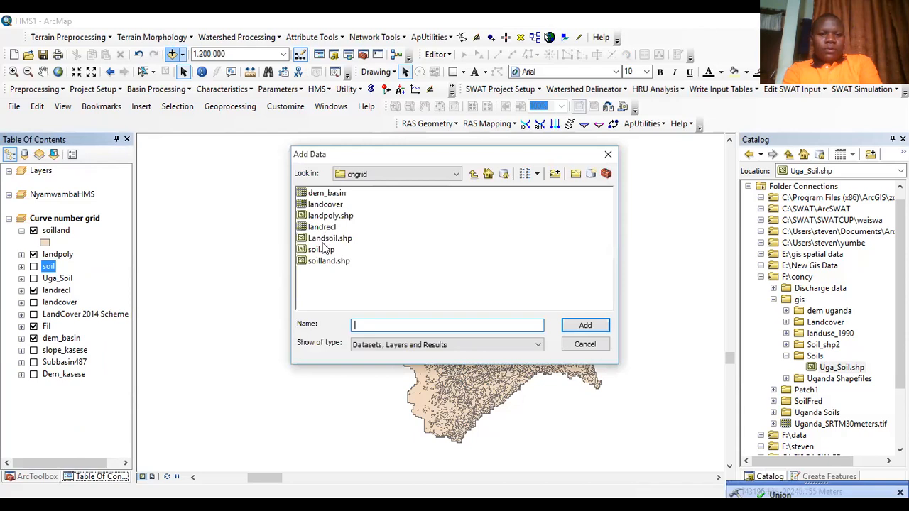
{"action": "left_click", "coordinate": [324, 261]}
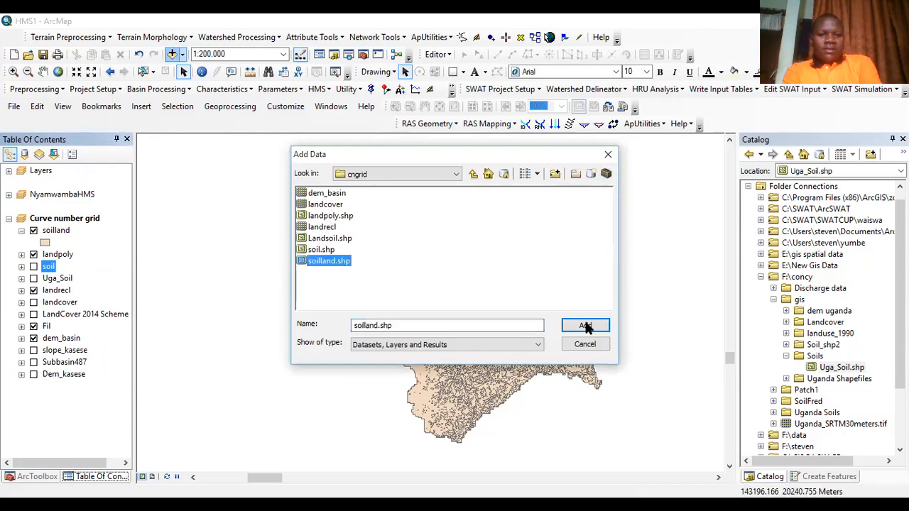
{"action": "left_click", "coordinate": [330, 239]}
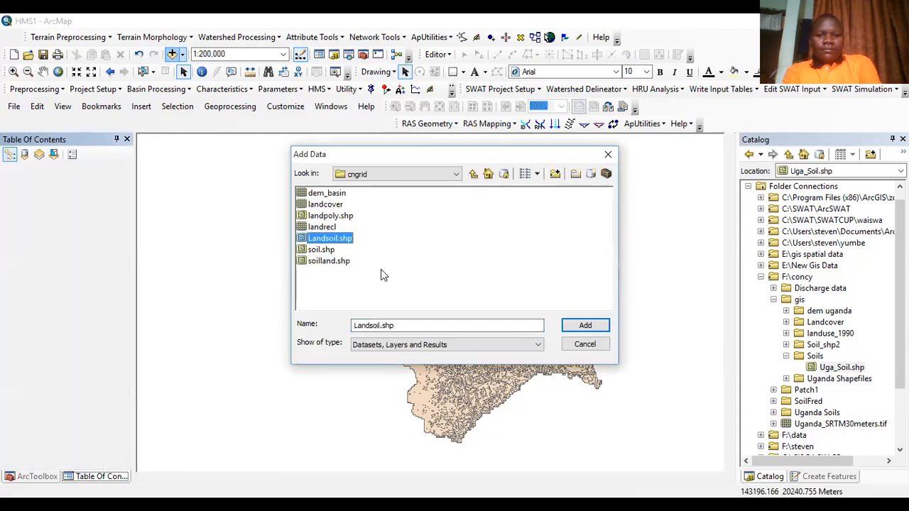
{"action": "left_click", "coordinate": [583, 323]}
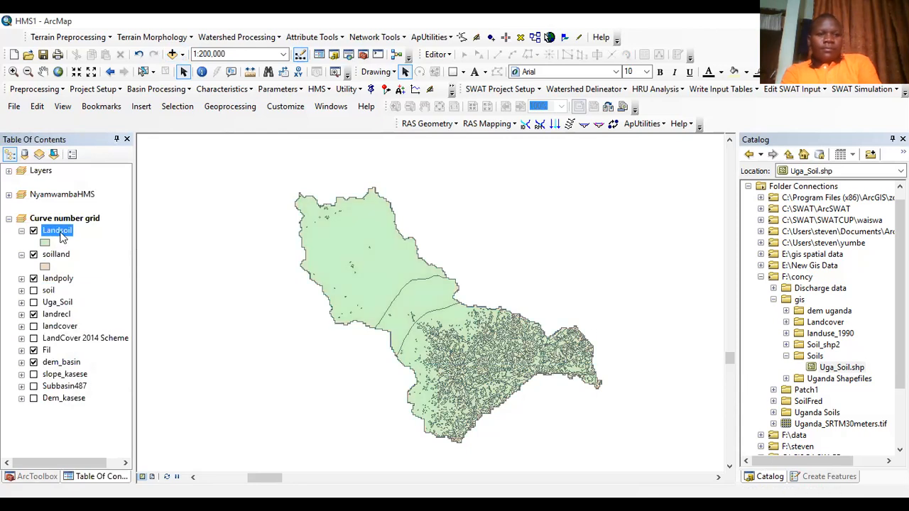
Start an edit session on the Landsoil layer and open its attribute table
{"action": "right_click", "coordinate": [66, 237]}
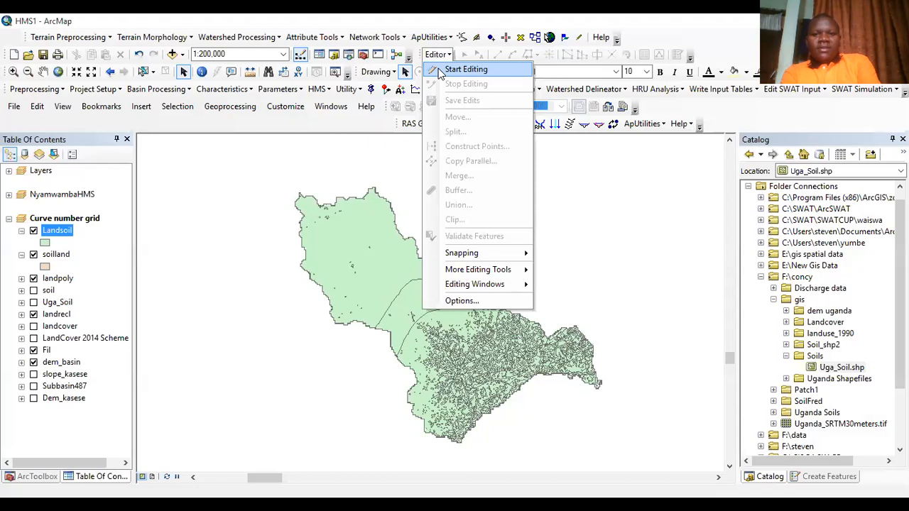
{"action": "left_click", "coordinate": [438, 68]}
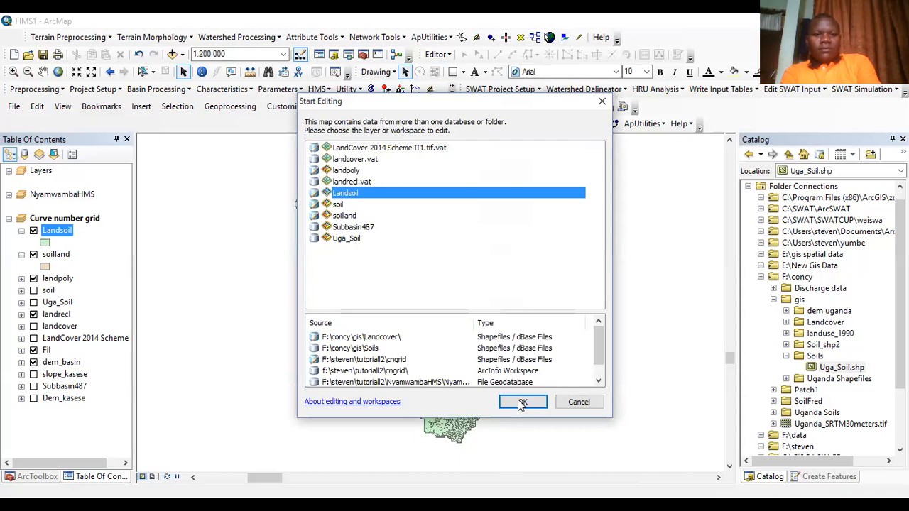
{"action": "right_click", "coordinate": [64, 230]}
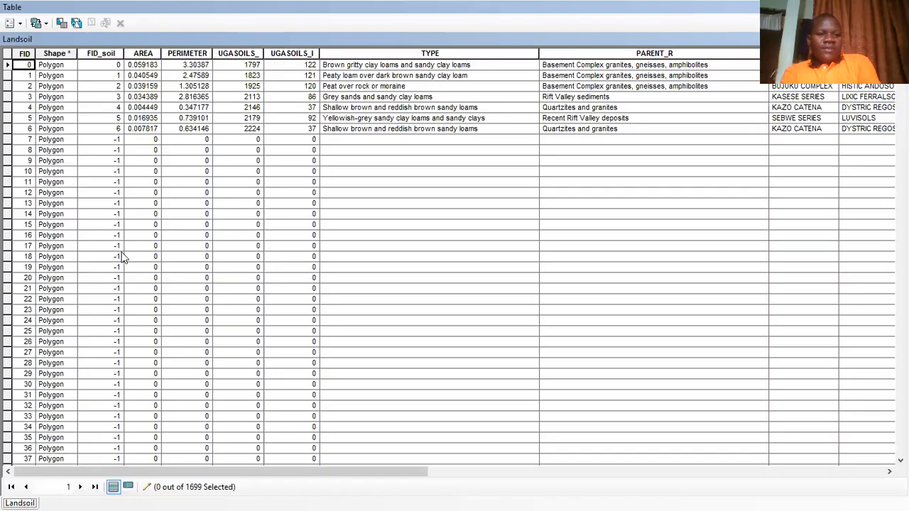
Select the Landsoil records by attributes where "FID_soil" = -1 and delete them
{"action": "left_click", "coordinate": [11, 23]}
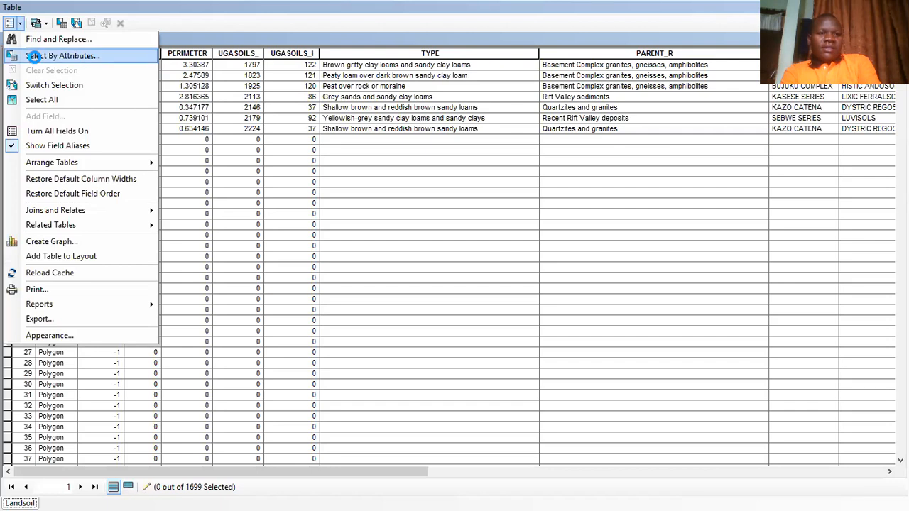
{"action": "left_click", "coordinate": [52, 56]}
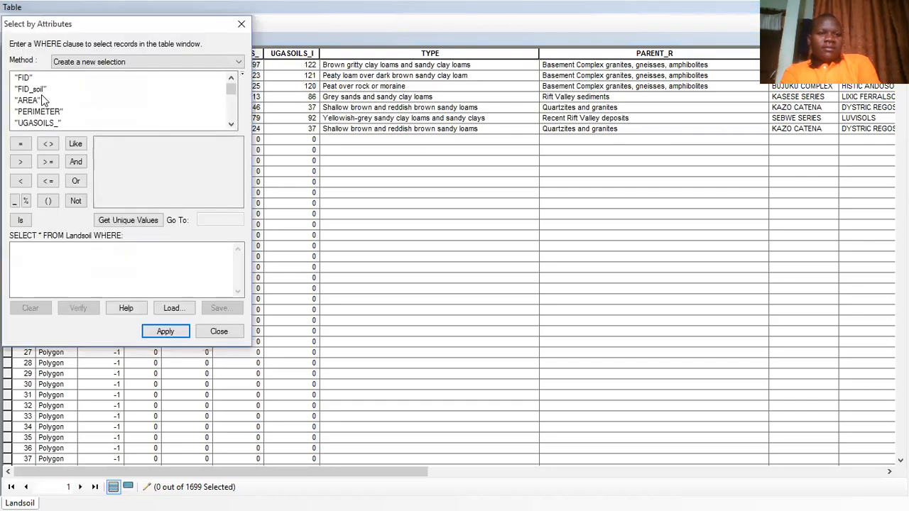
{"action": "double_click", "coordinate": [31, 89]}
{"action": "left_click", "coordinate": [20, 145]}
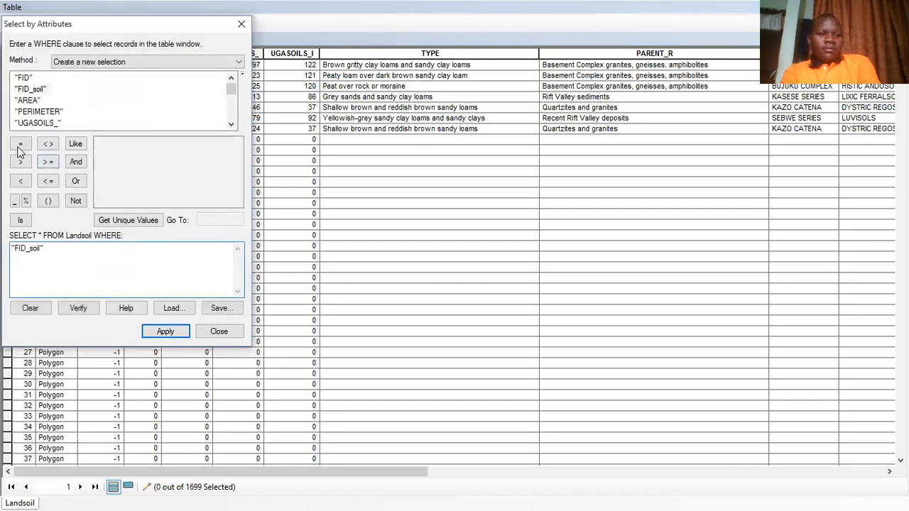
{"action": "left_click", "coordinate": [110, 222]}
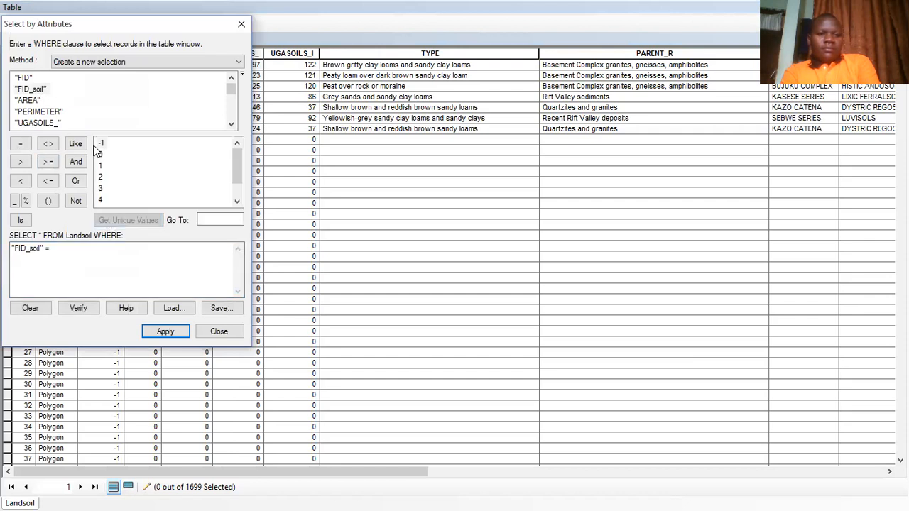
{"action": "double_click", "coordinate": [101, 144]}
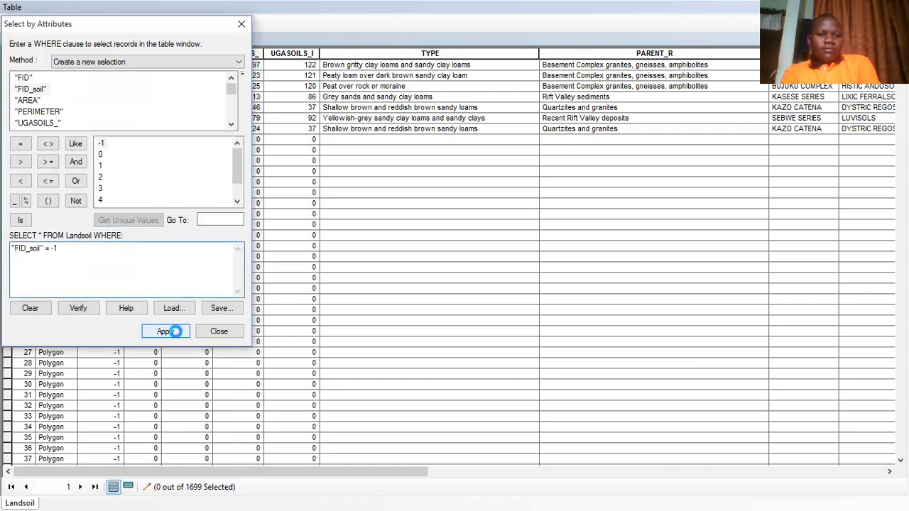
{"action": "left_click", "coordinate": [165, 331]}
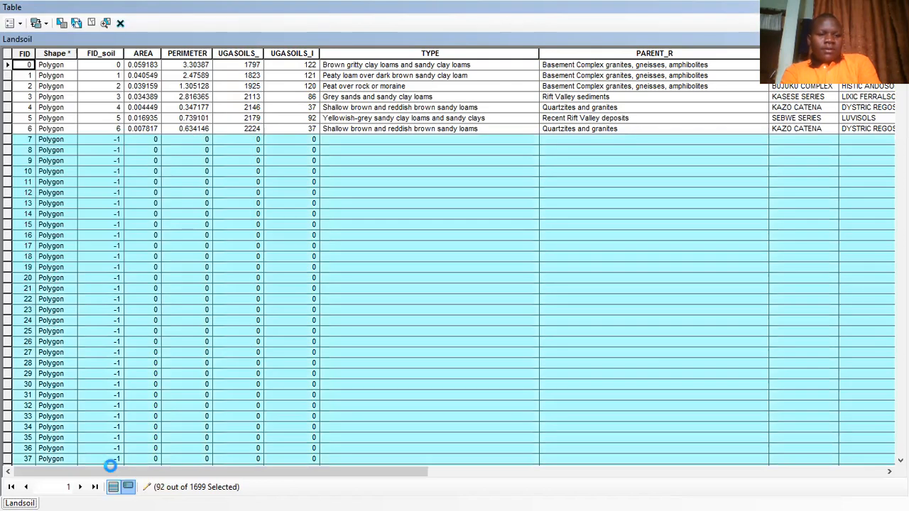
{"action": "right_click", "coordinate": [6, 288]}
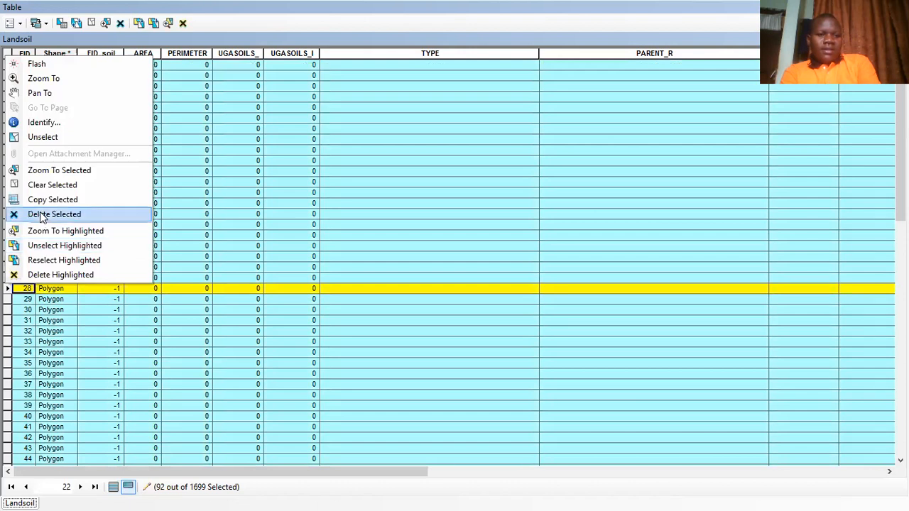
{"action": "left_click", "coordinate": [41, 214]}
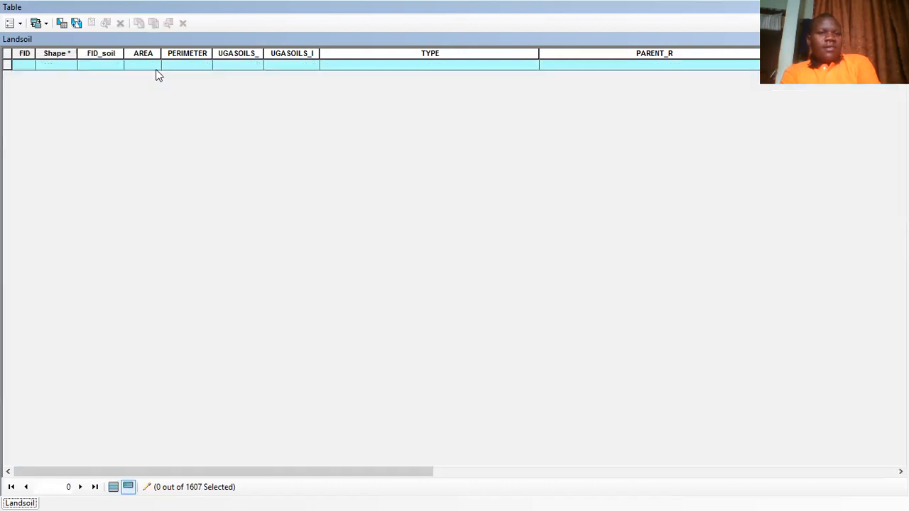
Select the Landsoil records by attributes where "FID_landpo" = -1 and delete them
{"action": "left_click", "coordinate": [19, 24]}
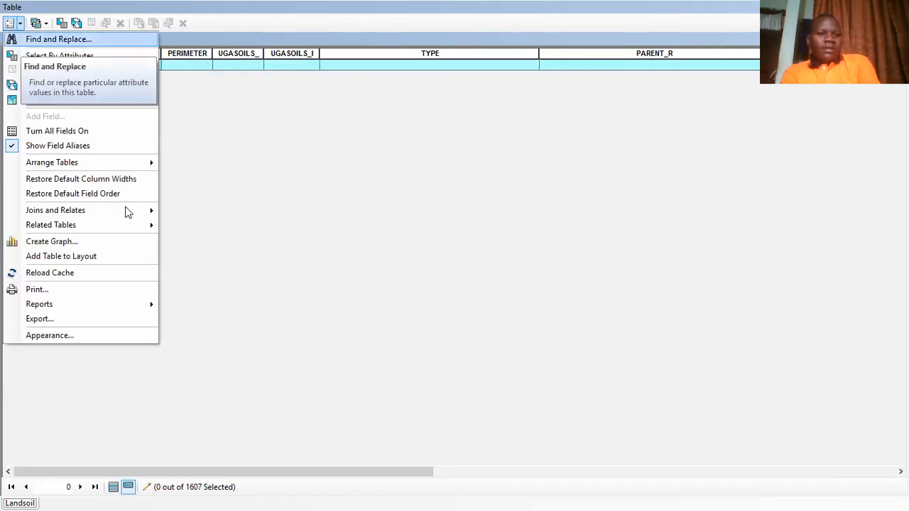
{"action": "left_click_drag", "start_coordinate": [96, 252], "coordinate": [4, 258]}
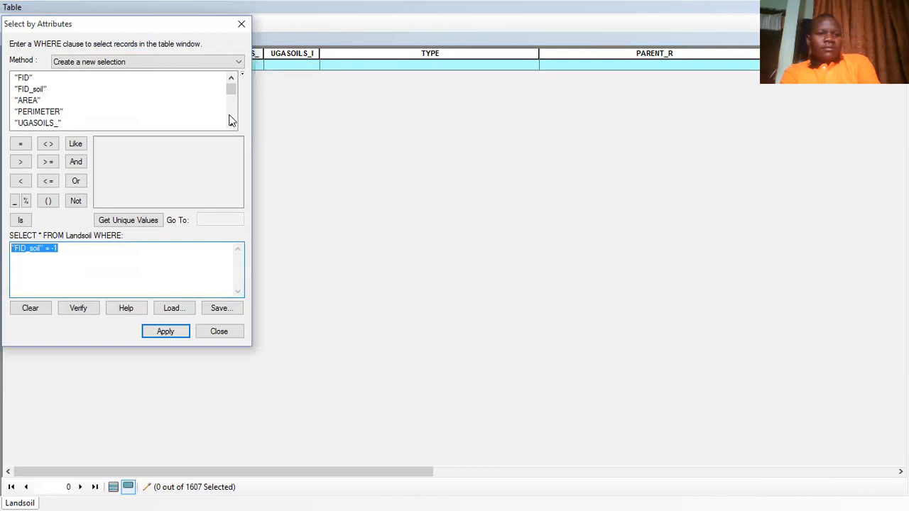
{"action": "left_click", "coordinate": [231, 124]}
{"action": "left_click", "coordinate": [231, 124]}
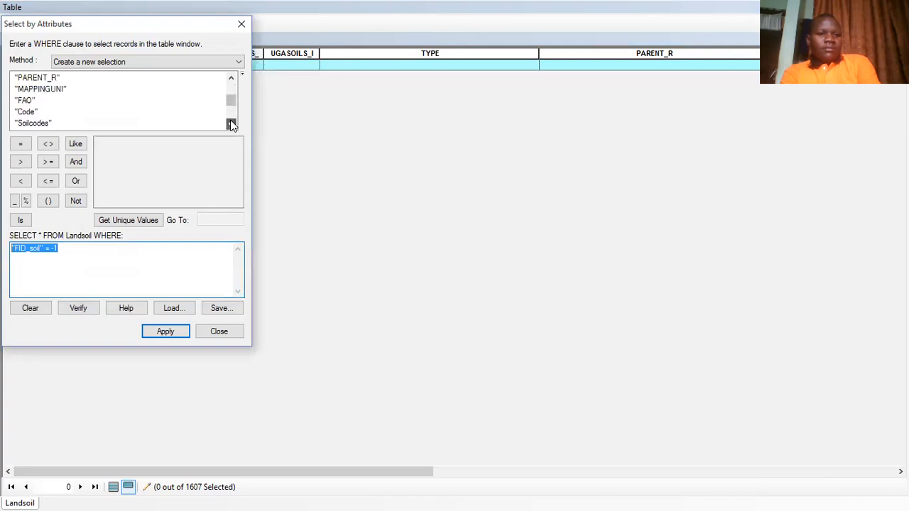
{"action": "left_click", "coordinate": [231, 125]}
{"action": "scroll", "coordinate": [156, 126], "scroll_direction": "down", "scroll_amount": 2}
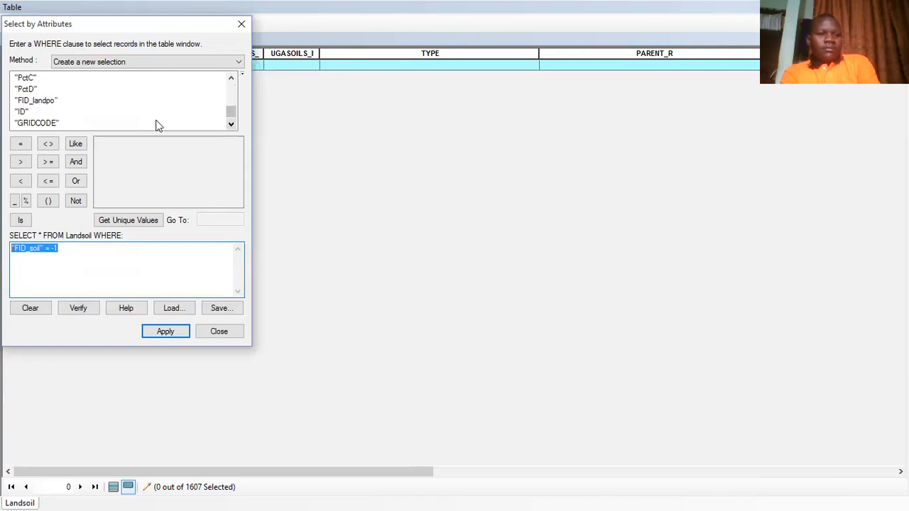
{"action": "double_click", "coordinate": [37, 100]}
{"action": "left_click", "coordinate": [20, 143]}
{"action": "left_click", "coordinate": [121, 217]}
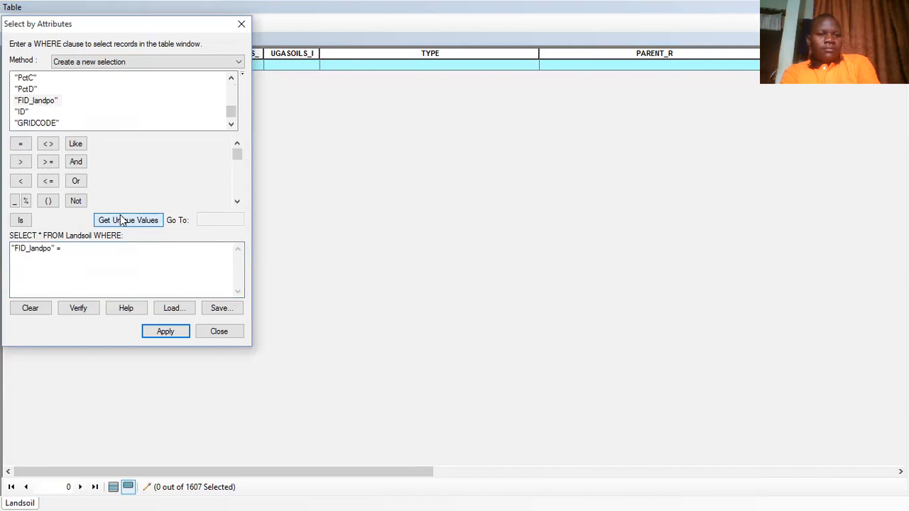
{"action": "double_click", "coordinate": [101, 145]}
{"action": "left_click", "coordinate": [177, 337]}
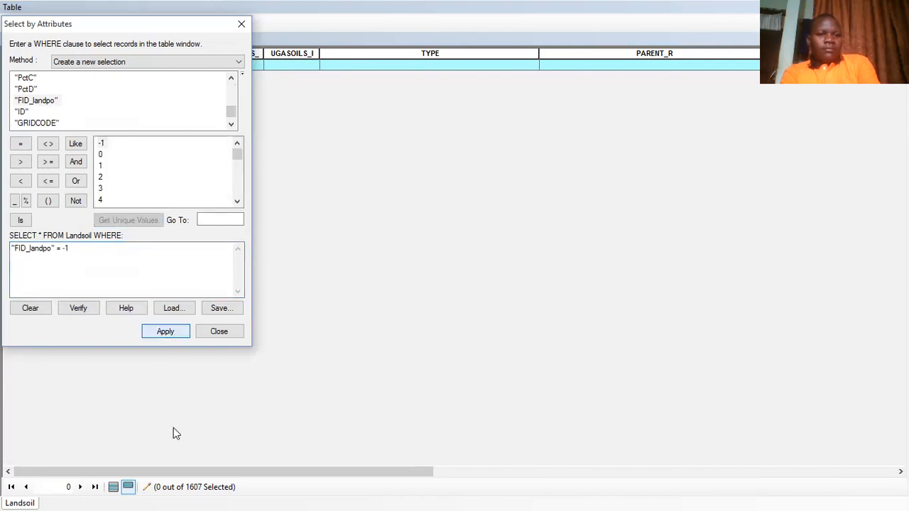
{"action": "left_click", "coordinate": [7, 110]}
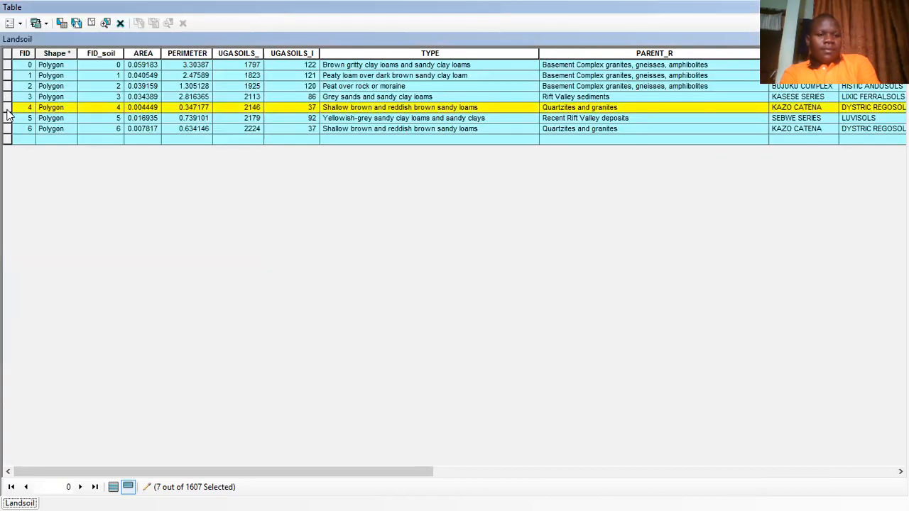
{"action": "right_click", "coordinate": [7, 112]}
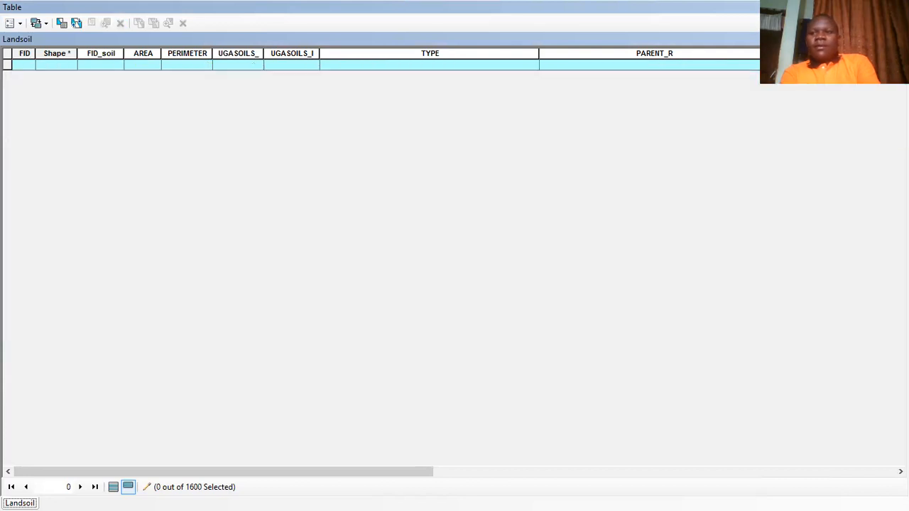
Show all Landsoil records and examine their soil code, PctA–PctD, GRIDCODE and LAND_COVER fields
{"action": "left_click", "coordinate": [113, 490]}
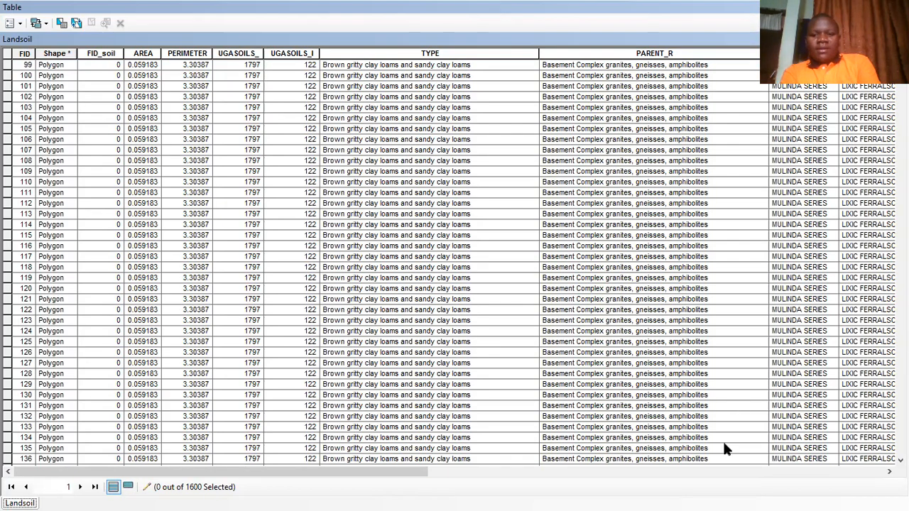
{"action": "left_click_drag", "start_coordinate": [392, 470], "coordinate": [812, 461]}
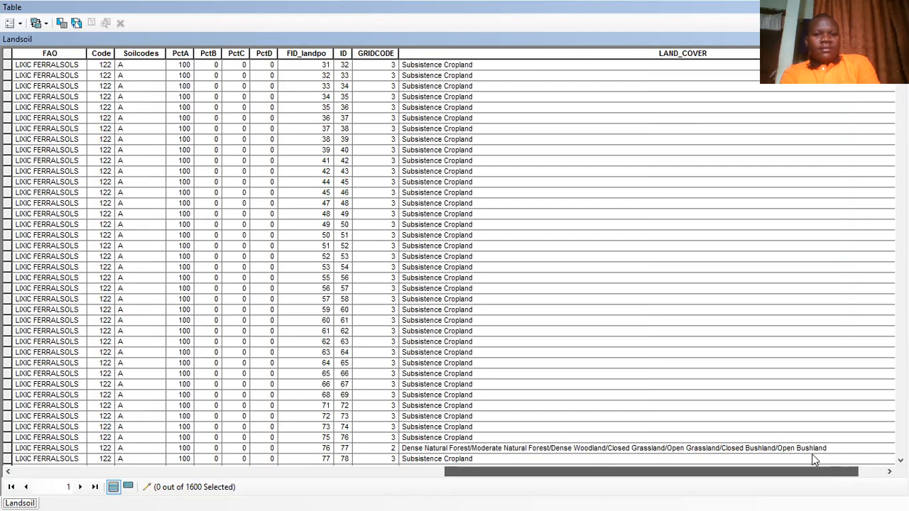
{"action": "left_click_drag", "start_coordinate": [811, 455], "coordinate": [812, 453]}
{"action": "left_click_drag", "start_coordinate": [814, 459], "coordinate": [839, 459]}
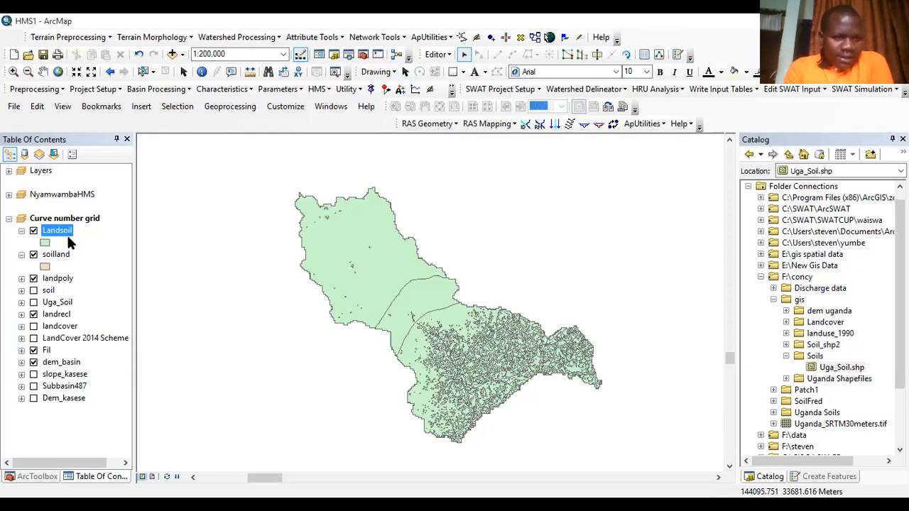
Symbolize the landrecl raster by unique values of the LAND_COVER field
{"action": "left_click", "coordinate": [22, 314]}
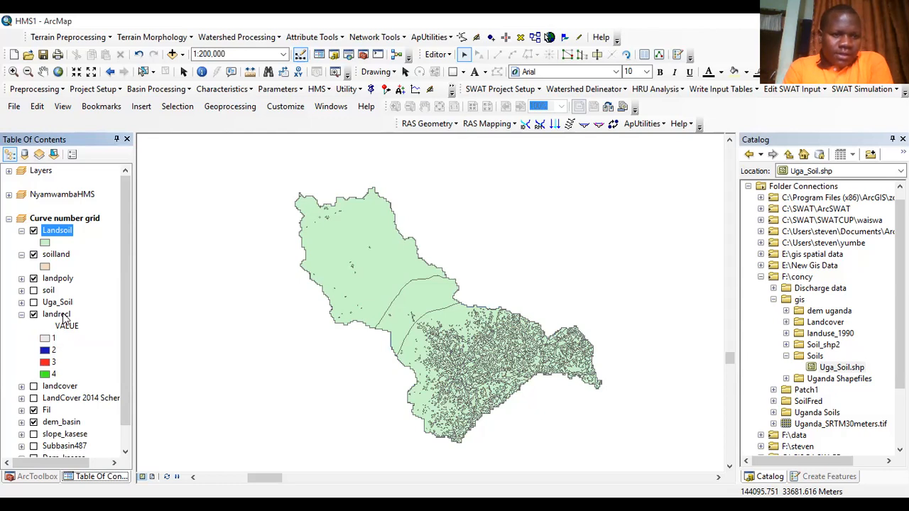
{"action": "right_click", "coordinate": [62, 314]}
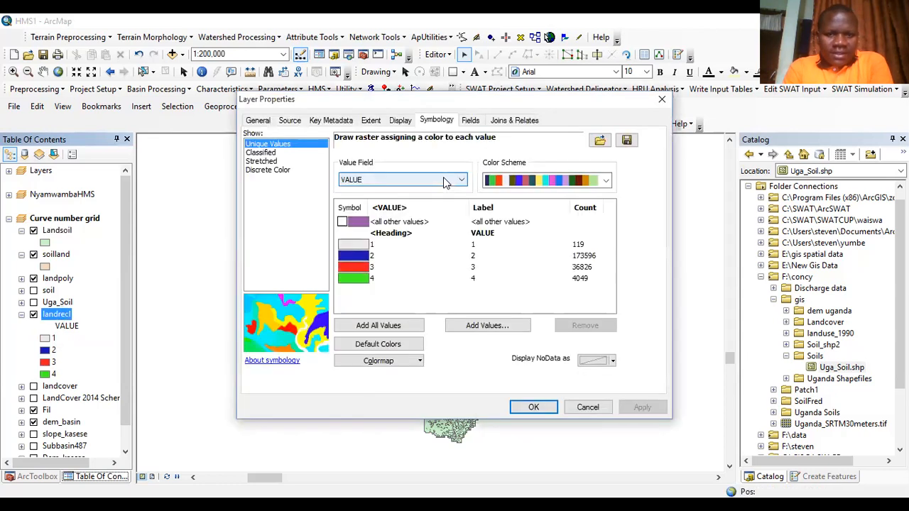
{"action": "left_click", "coordinate": [398, 180]}
{"action": "left_click", "coordinate": [384, 202]}
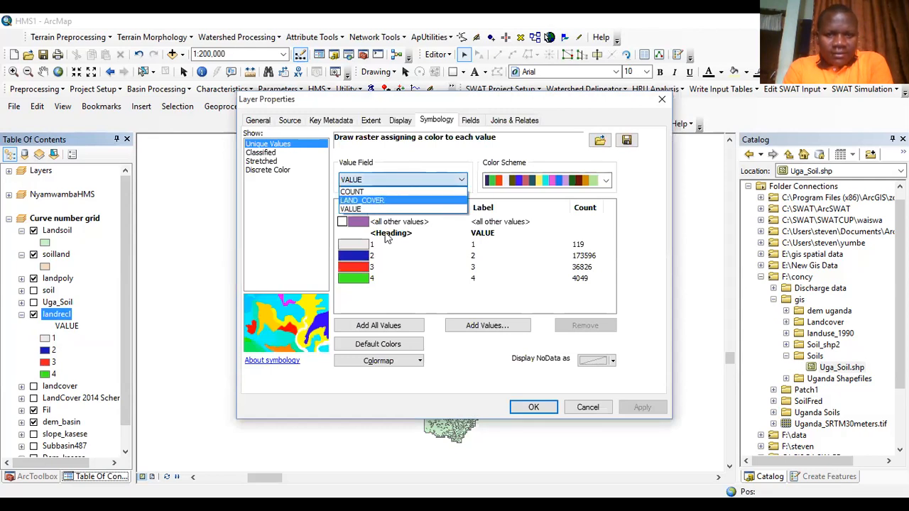
{"action": "left_click", "coordinate": [517, 408]}
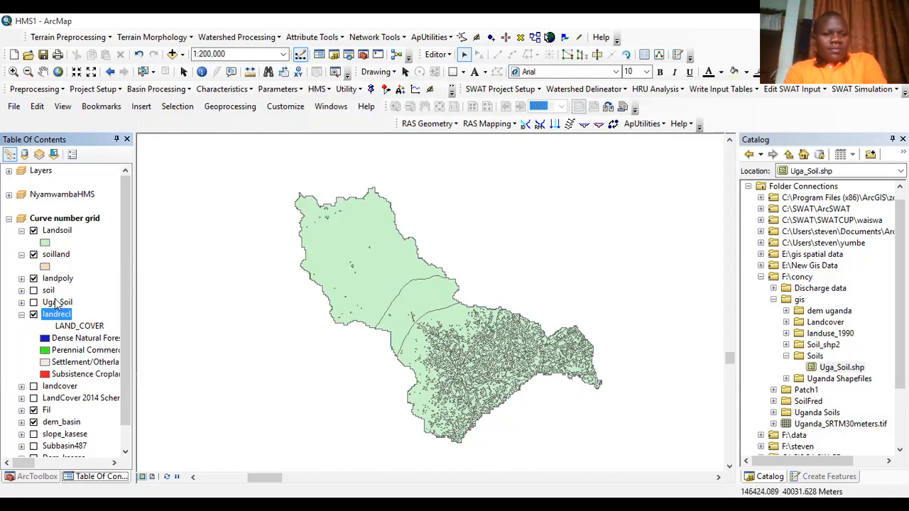
Start the Create Table tool from the Data Management toolset and set the cngrid folder as the table location
{"action": "left_click", "coordinate": [44, 477]}
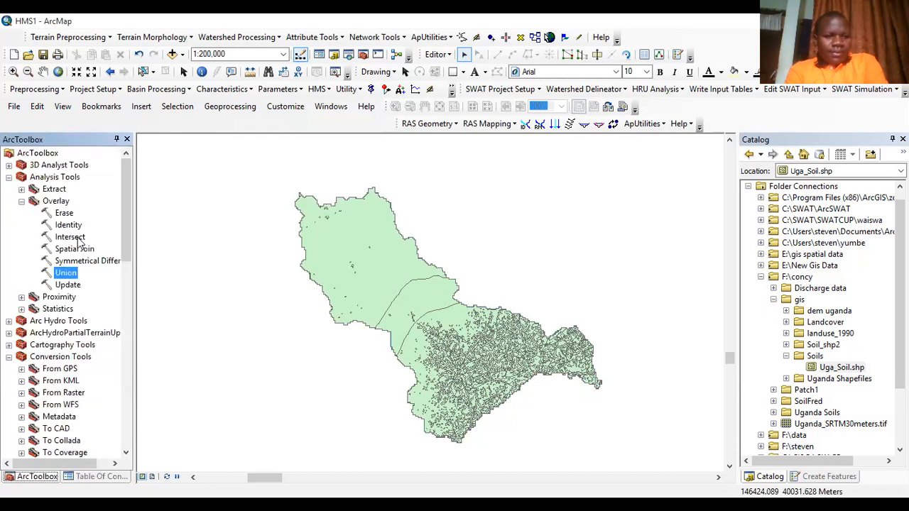
{"action": "left_click", "coordinate": [9, 177]}
{"action": "left_click", "coordinate": [9, 226]}
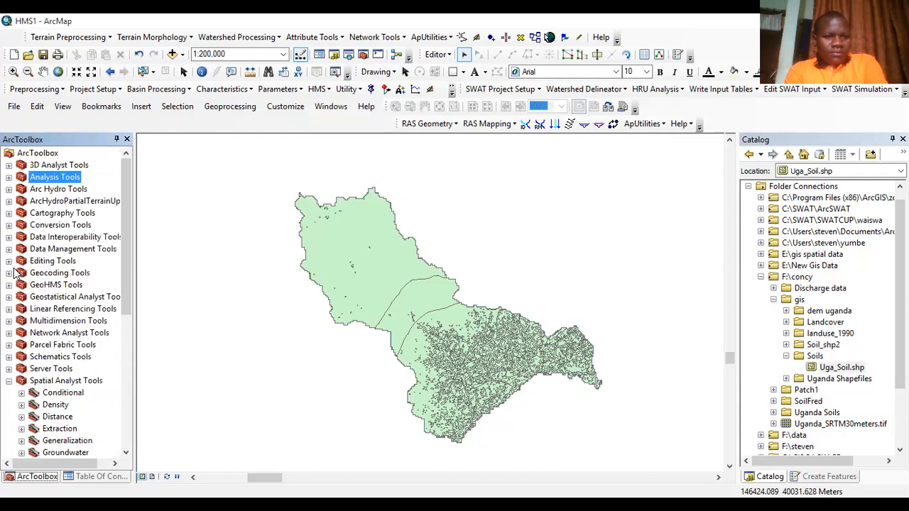
{"action": "left_click", "coordinate": [9, 249]}
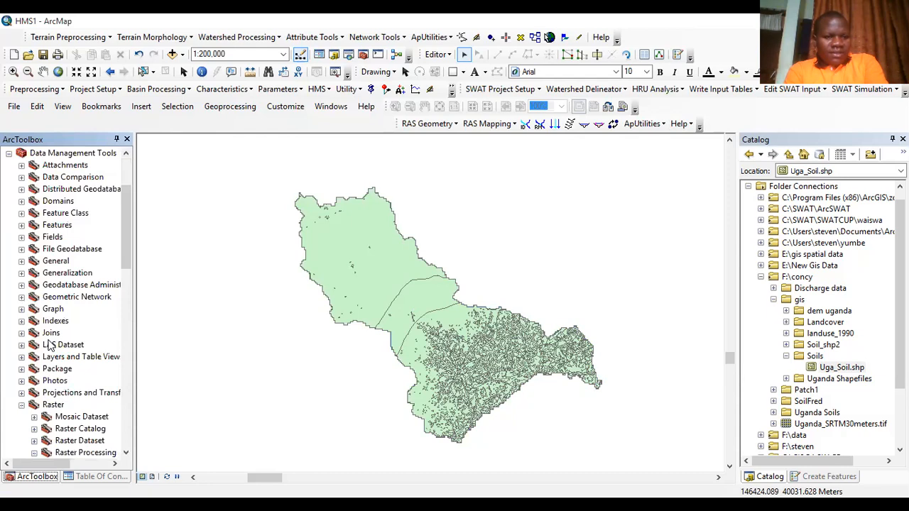
{"action": "left_click", "coordinate": [22, 405]}
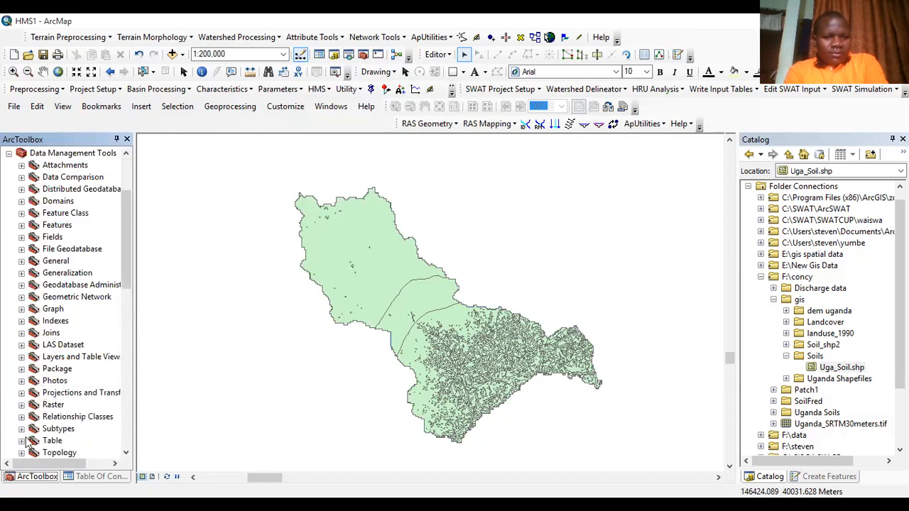
{"action": "left_click", "coordinate": [22, 440]}
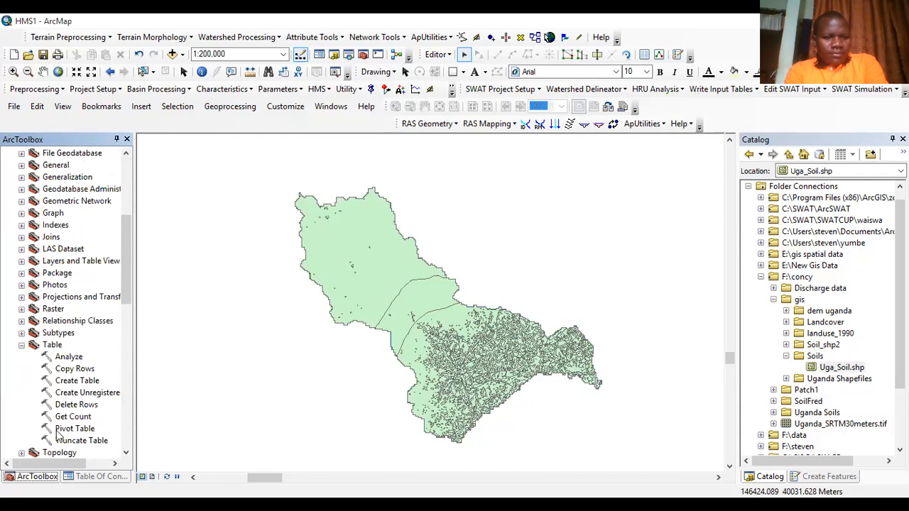
{"action": "left_click", "coordinate": [73, 381]}
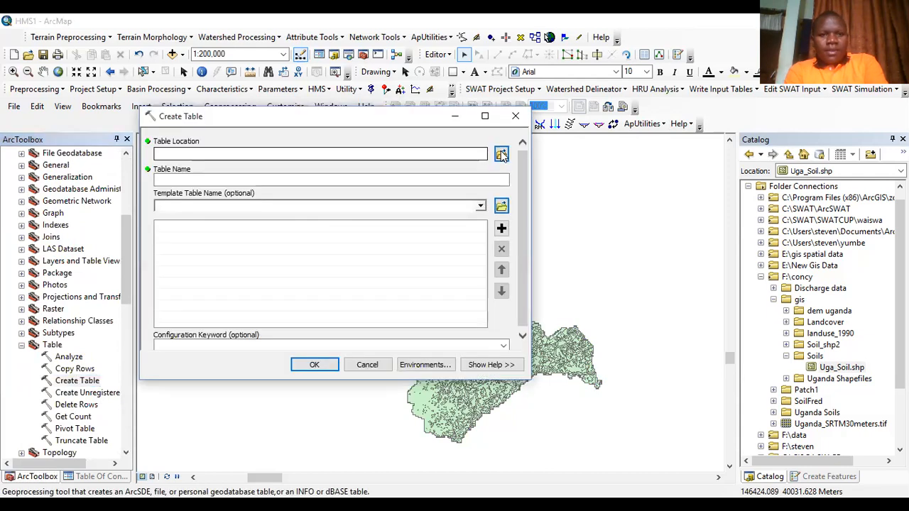
{"action": "left_click", "coordinate": [501, 154]}
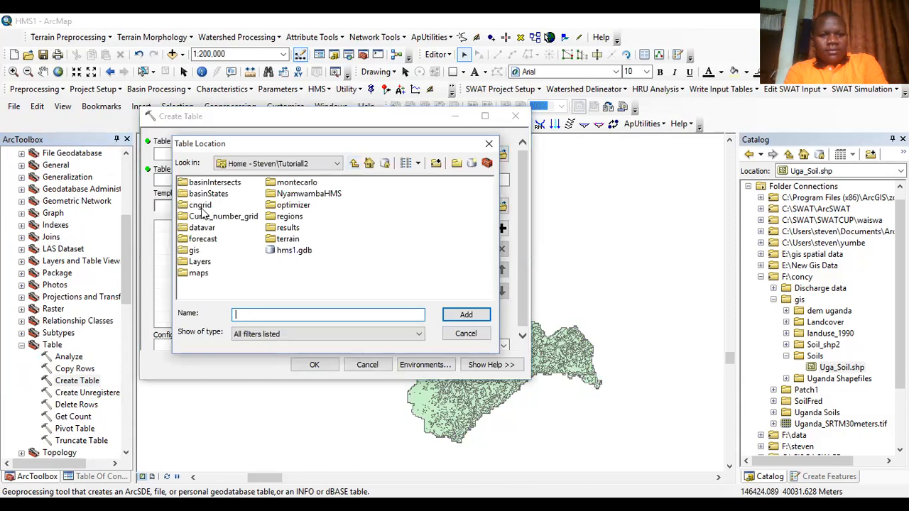
{"action": "left_click", "coordinate": [201, 206]}
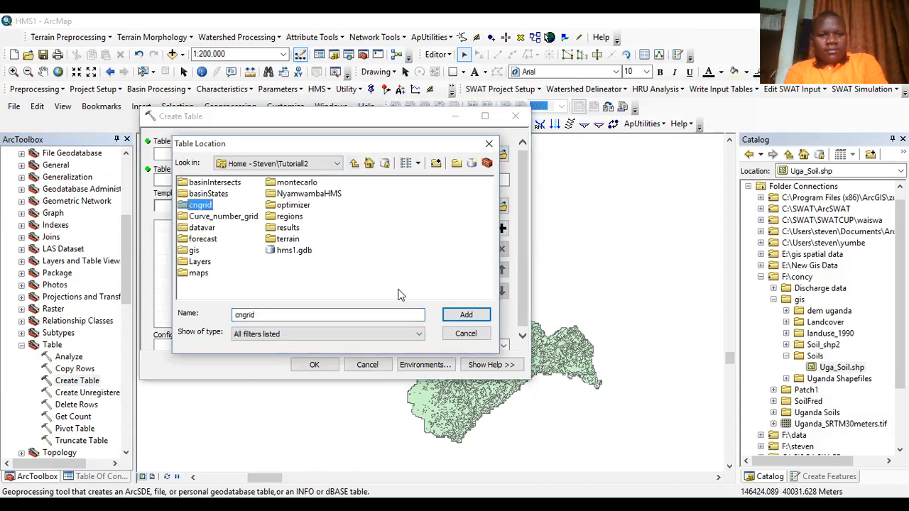
{"action": "left_click", "coordinate": [467, 315]}
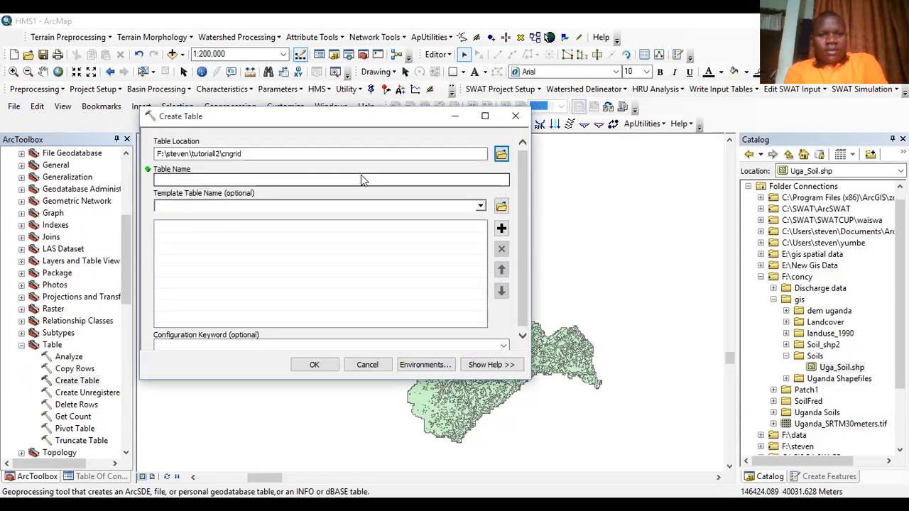
Name the new table CNlookuptable and run the Create Table tool
{"action": "left_click", "coordinate": [361, 176]}
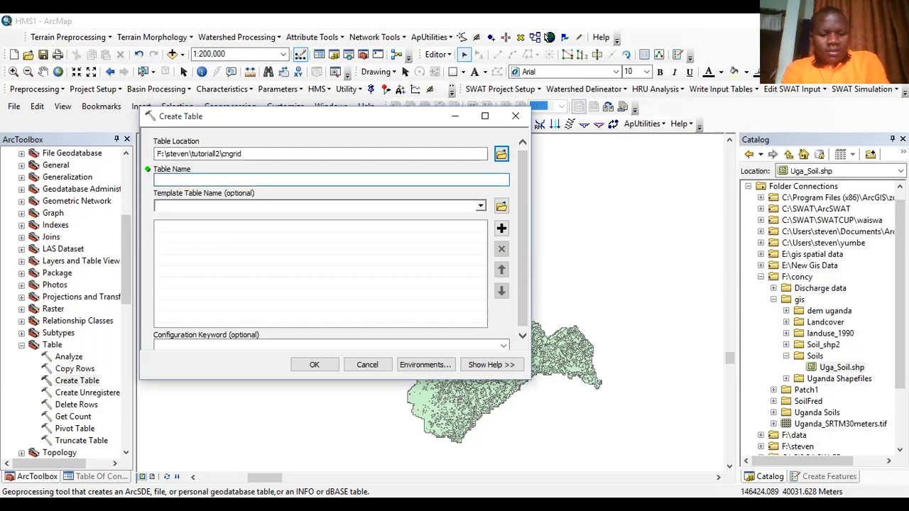
{"action": "type", "text": "CNloo"}
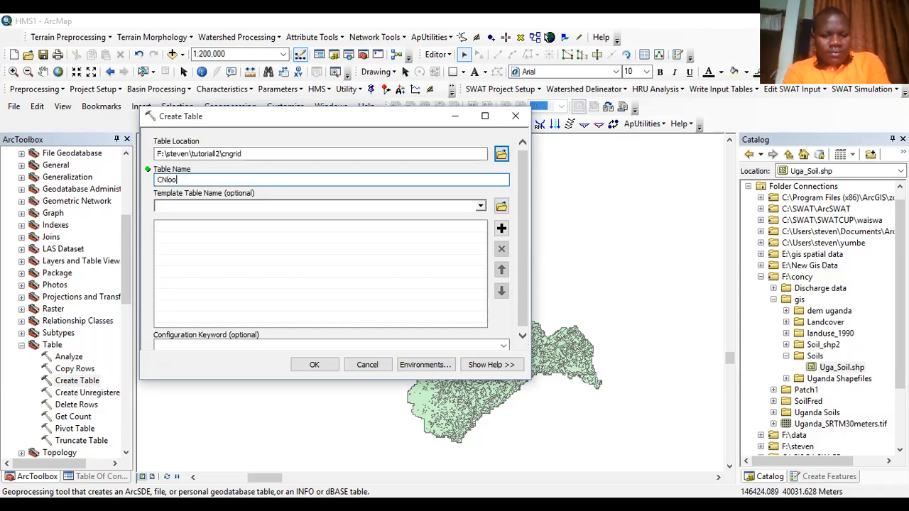
{"action": "type", "text": "kupta"}
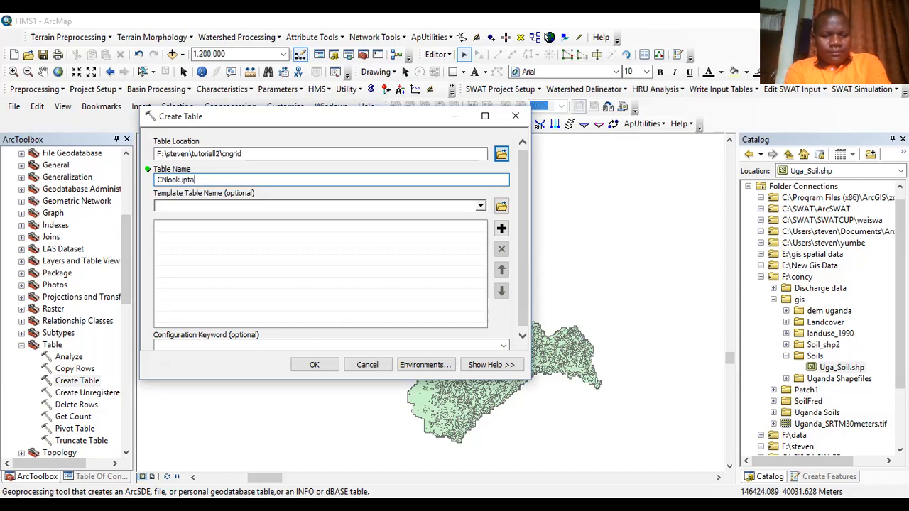
{"action": "type", "text": "ble"}
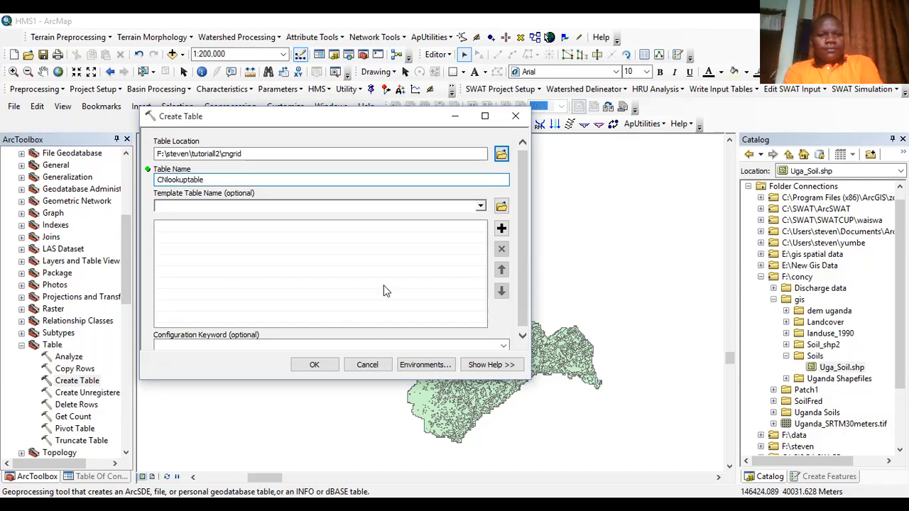
{"action": "left_click", "coordinate": [318, 365]}
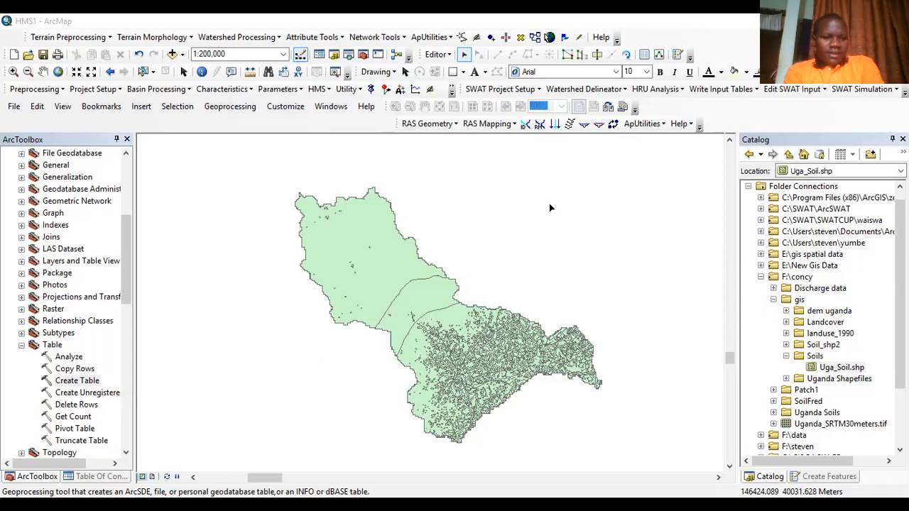
List the map contents by source and add cnlookuptable from the cngrid folder to the Curve number grid data frame
{"action": "left_click", "coordinate": [102, 477]}
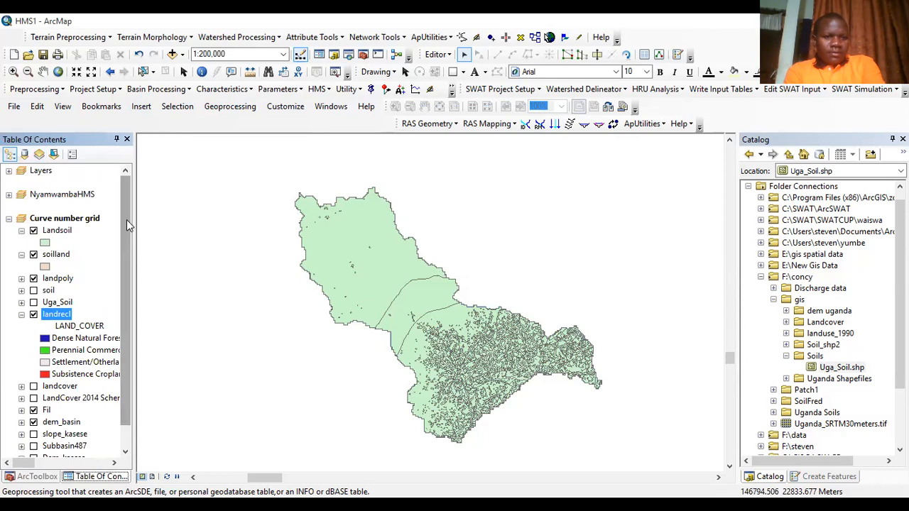
{"action": "scroll", "coordinate": [125, 382], "scroll_direction": "down", "scroll_amount": 1}
{"action": "left_click", "coordinate": [24, 154]}
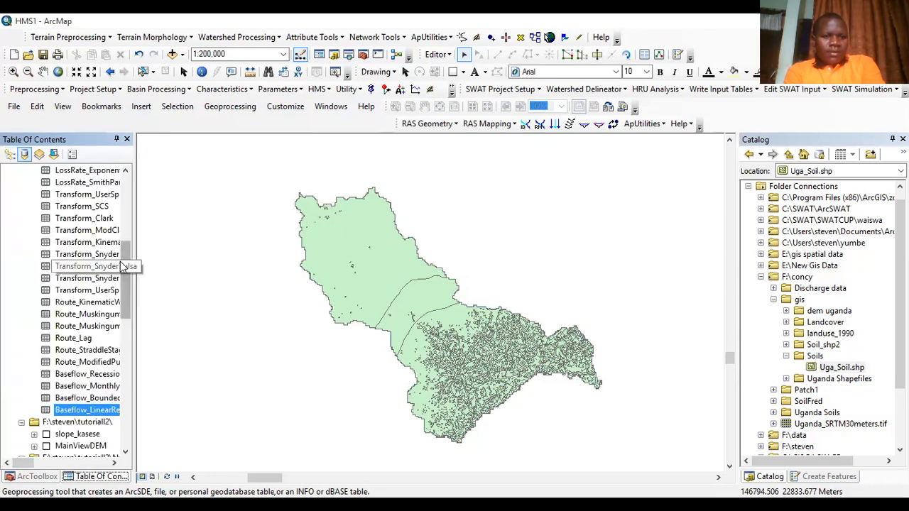
{"action": "left_click", "coordinate": [126, 367]}
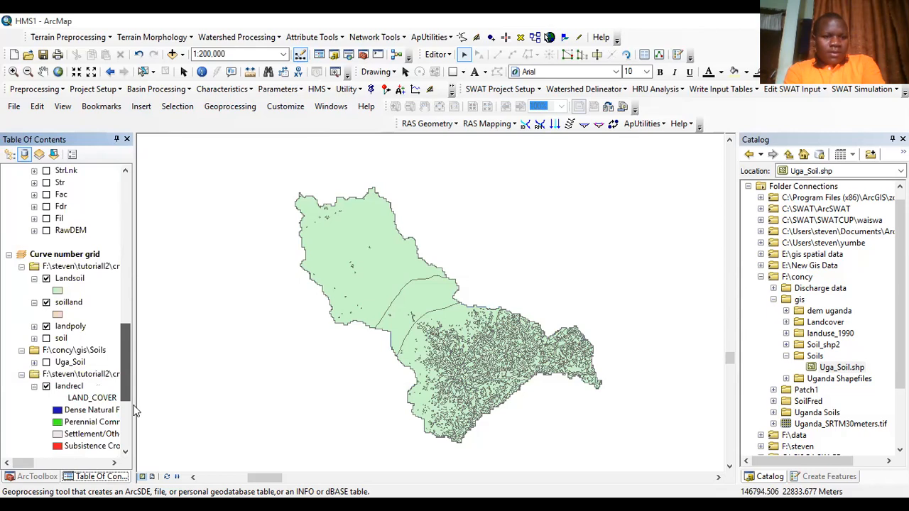
{"action": "scroll", "coordinate": [133, 424], "scroll_direction": "down", "scroll_amount": 5}
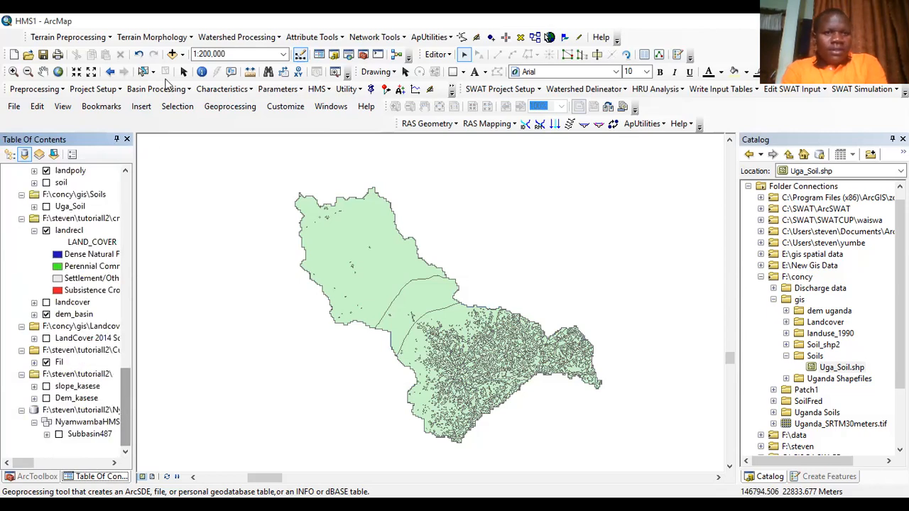
{"action": "left_click", "coordinate": [172, 56]}
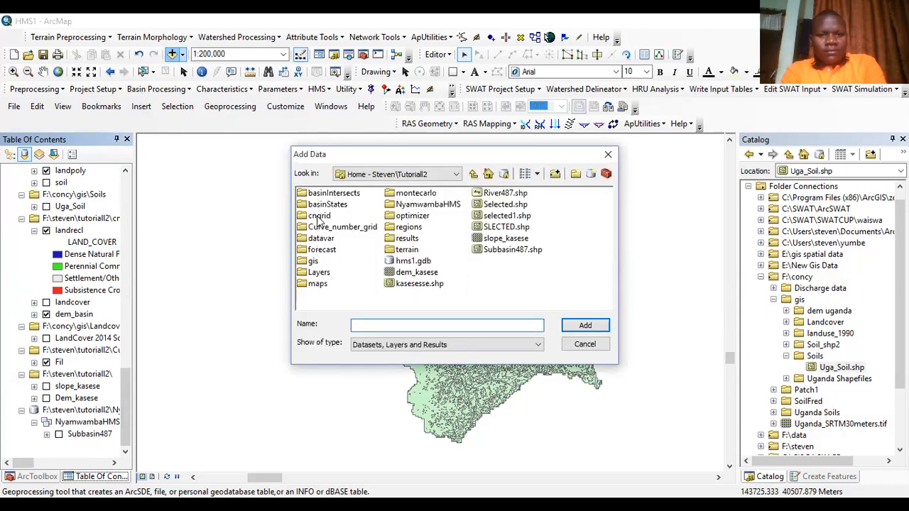
{"action": "left_click", "coordinate": [320, 215]}
{"action": "left_click", "coordinate": [324, 194]}
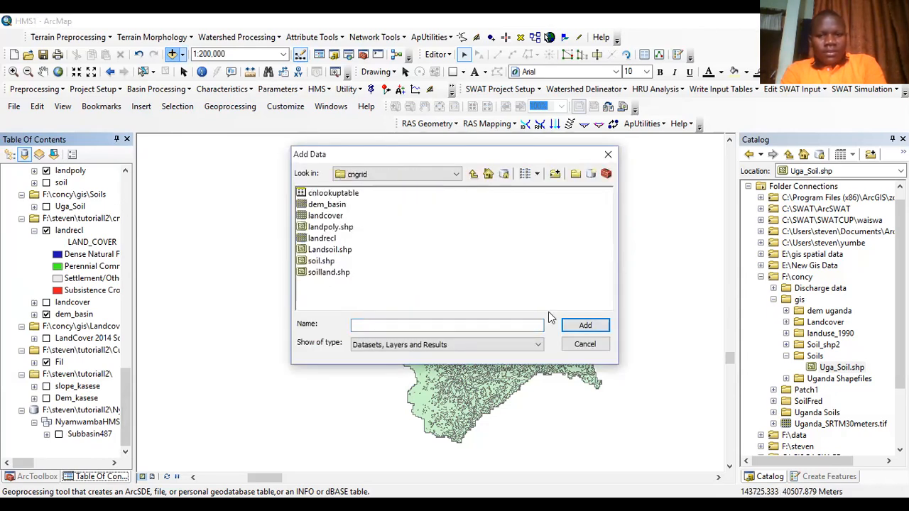
{"action": "left_click", "coordinate": [586, 323]}
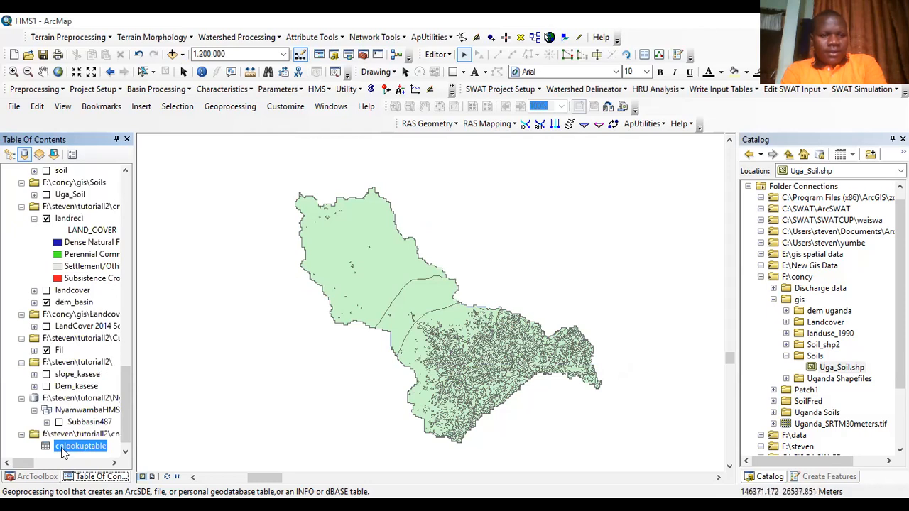
Open the cnlookuptable attribute table and add a Text field named Description with a length of 50
{"action": "right_click", "coordinate": [71, 448]}
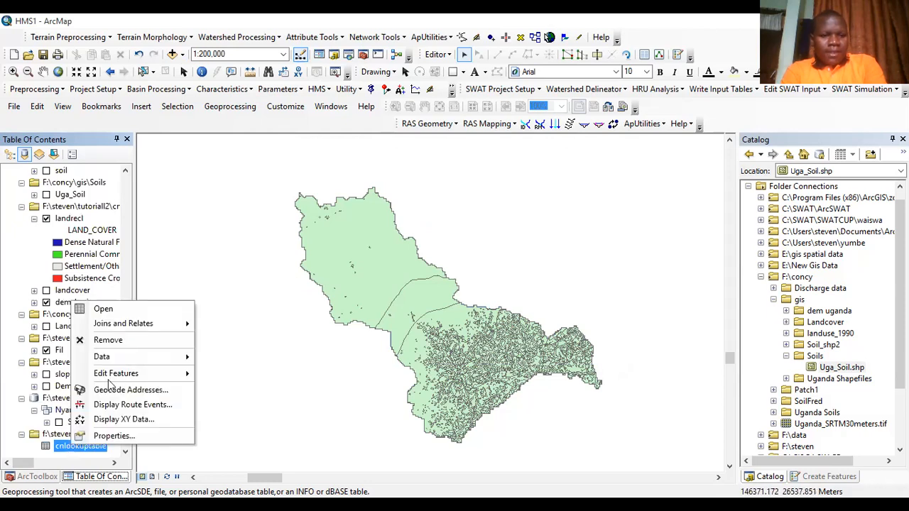
{"action": "left_click", "coordinate": [159, 308]}
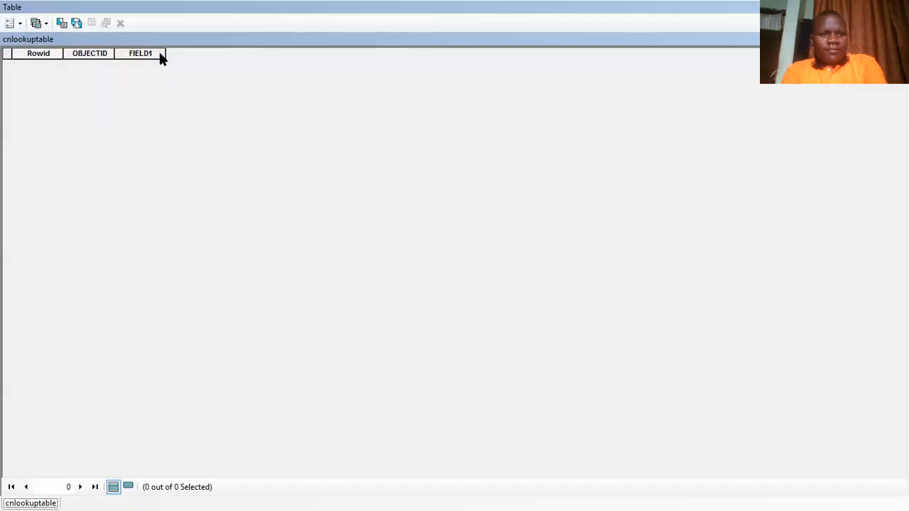
{"action": "left_click", "coordinate": [19, 24]}
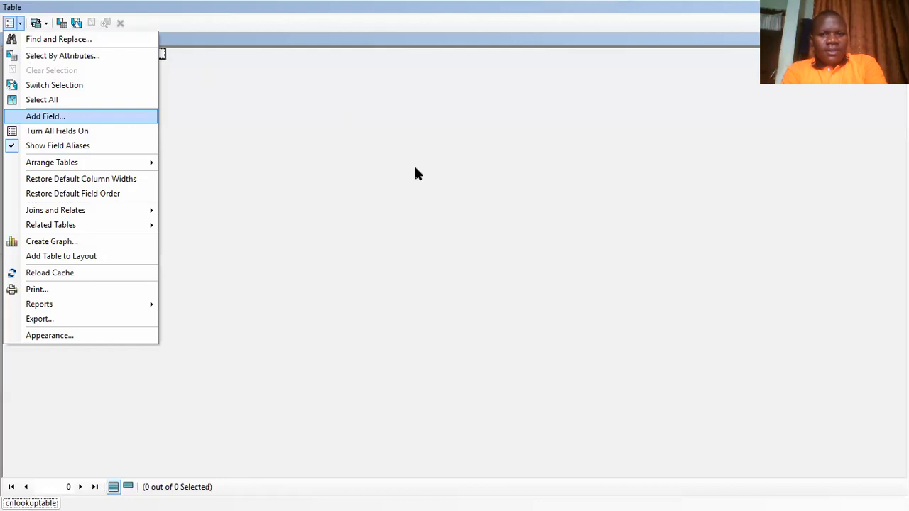
{"action": "key", "text": "Return"}
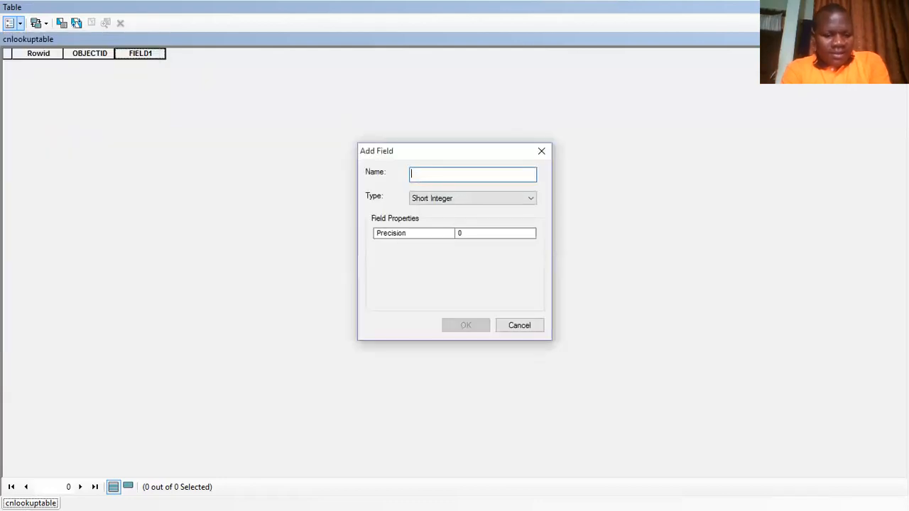
{"action": "type", "text": "Descrp"}
{"action": "key", "text": "BackSpace"}
{"action": "key", "text": "BackSpace"}
{"action": "type", "text": "iption"}
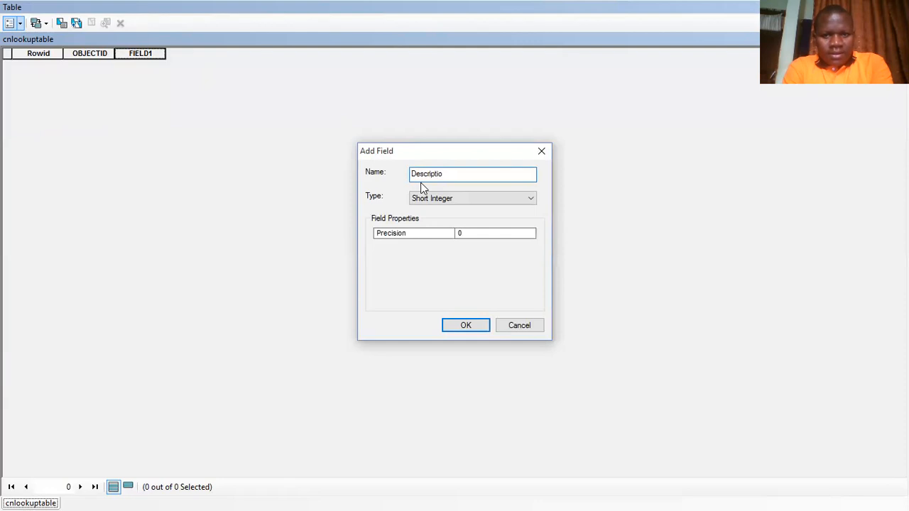
{"action": "left_click", "coordinate": [496, 206]}
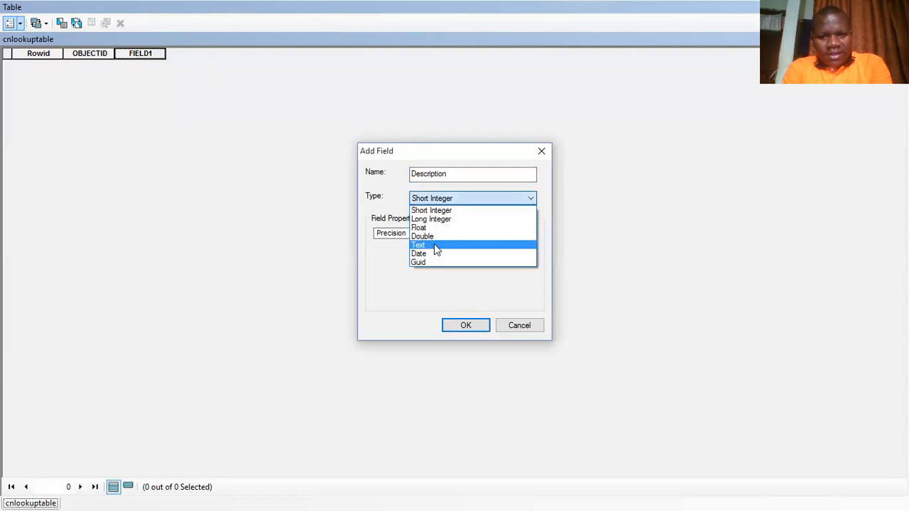
{"action": "left_click", "coordinate": [434, 244]}
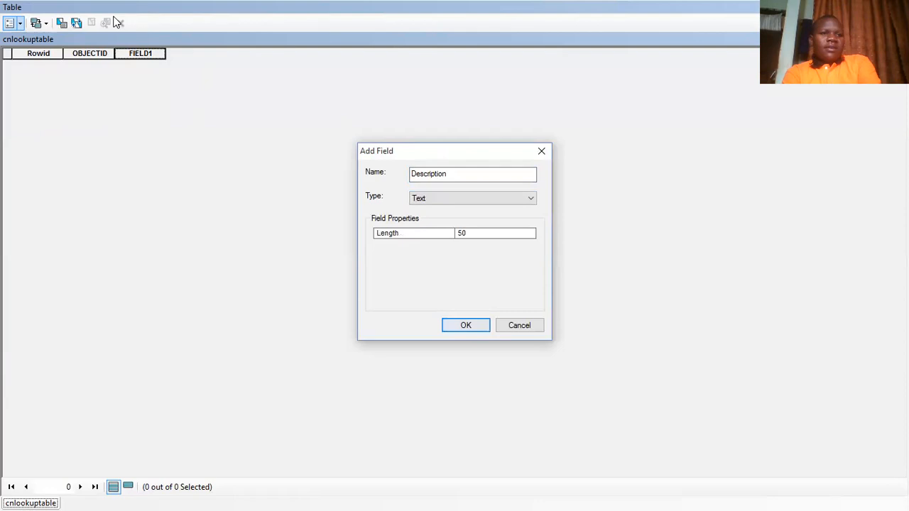
Add four Short Integer fields named A, B, C and D to cnlookuptable
{"action": "left_click", "coordinate": [20, 23]}
{"action": "left_click", "coordinate": [44, 117]}
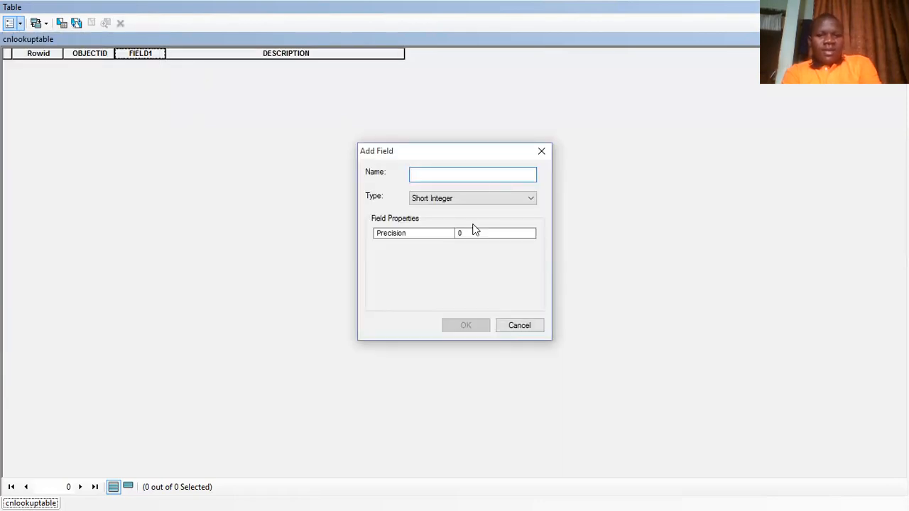
{"action": "type", "text": "A"}
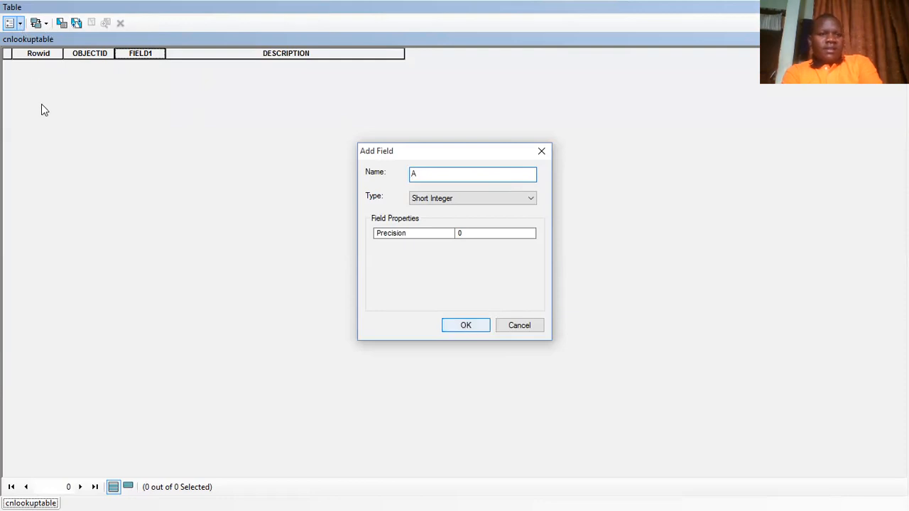
{"action": "key", "text": "Return"}
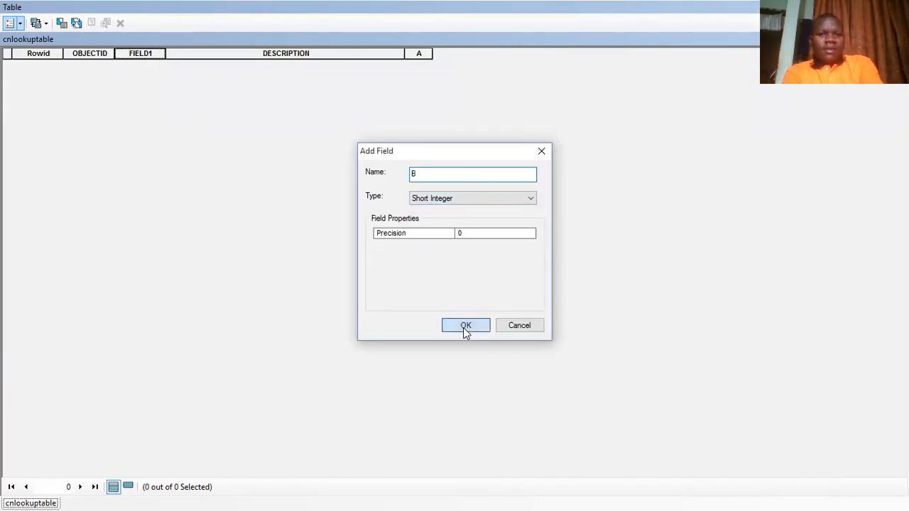
{"action": "left_click", "coordinate": [464, 326]}
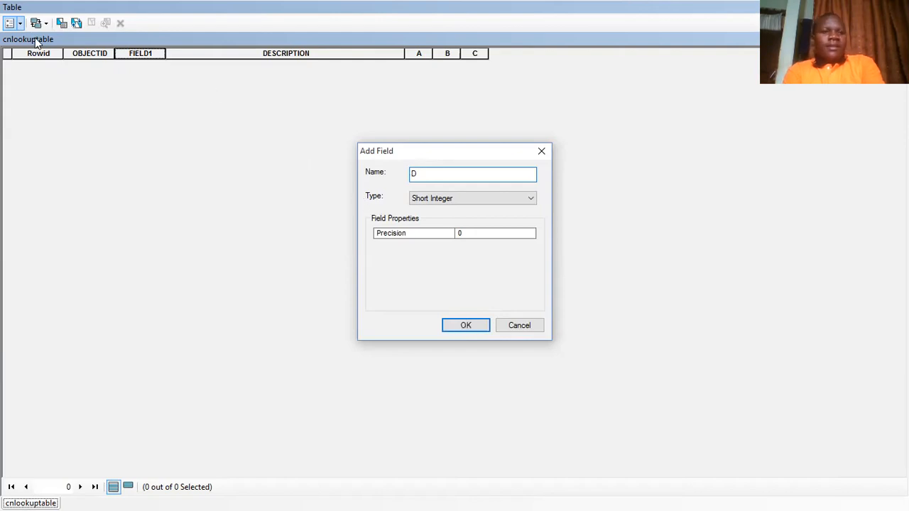
{"action": "key", "text": "Return"}
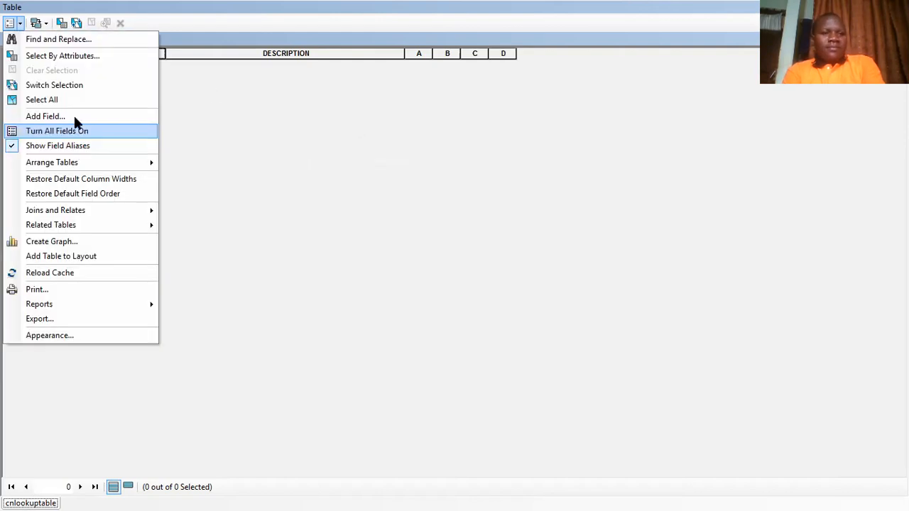
Add a Short Integer field named LUValue to cnlookuptable
{"action": "key", "text": "Down"}
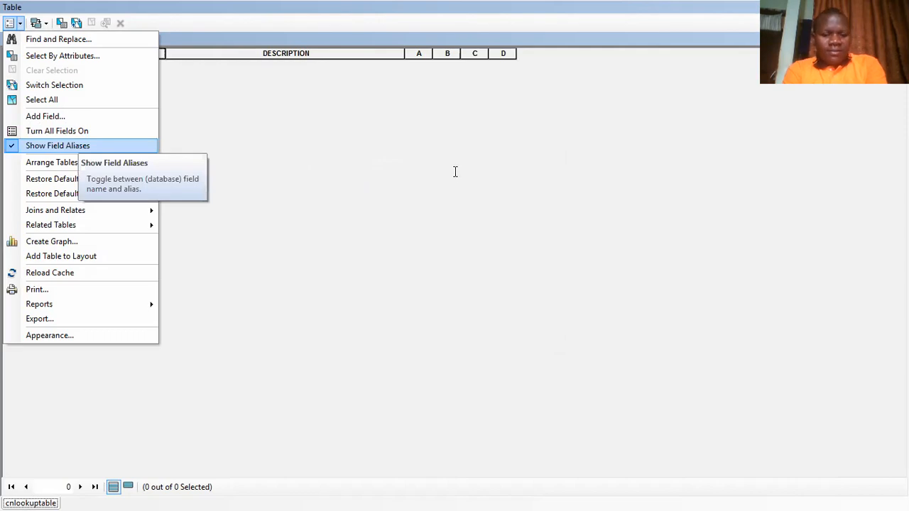
{"action": "left_click", "coordinate": [45, 117]}
{"action": "type", "text": "LUVal"}
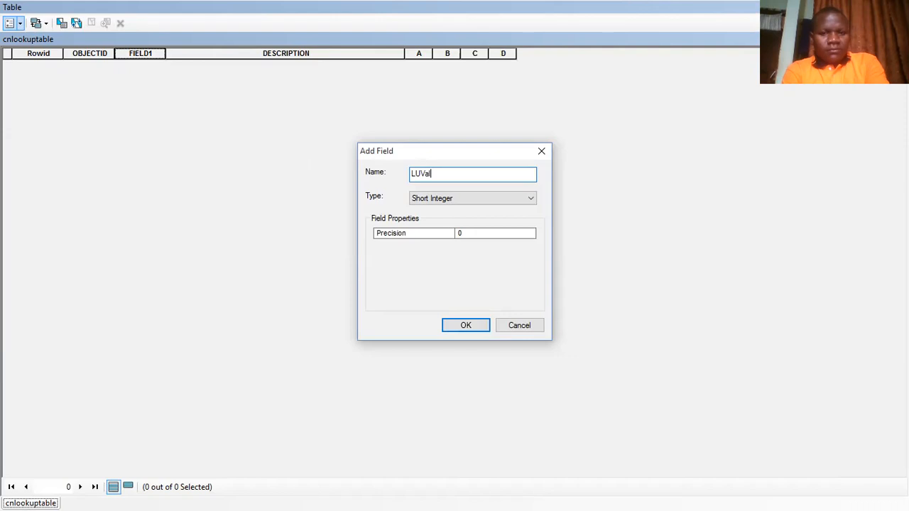
{"action": "type", "text": "ue"}
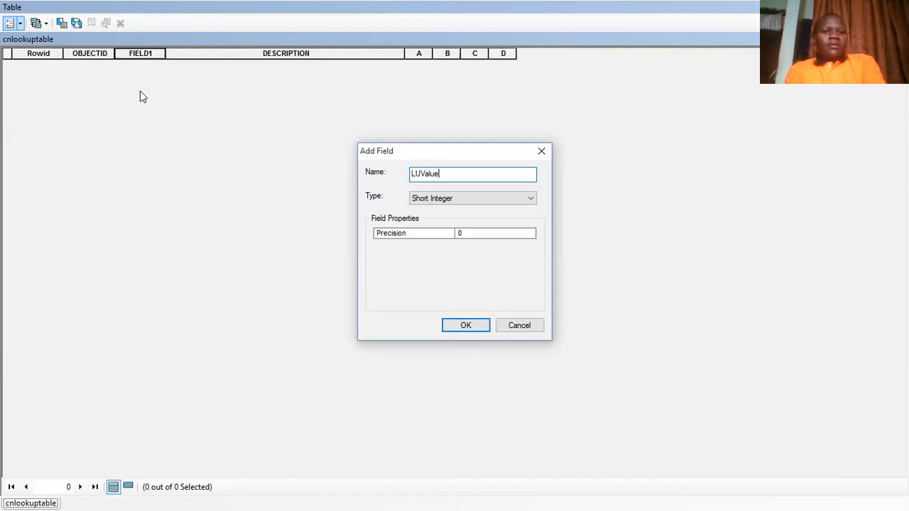
{"action": "key", "text": "Return"}
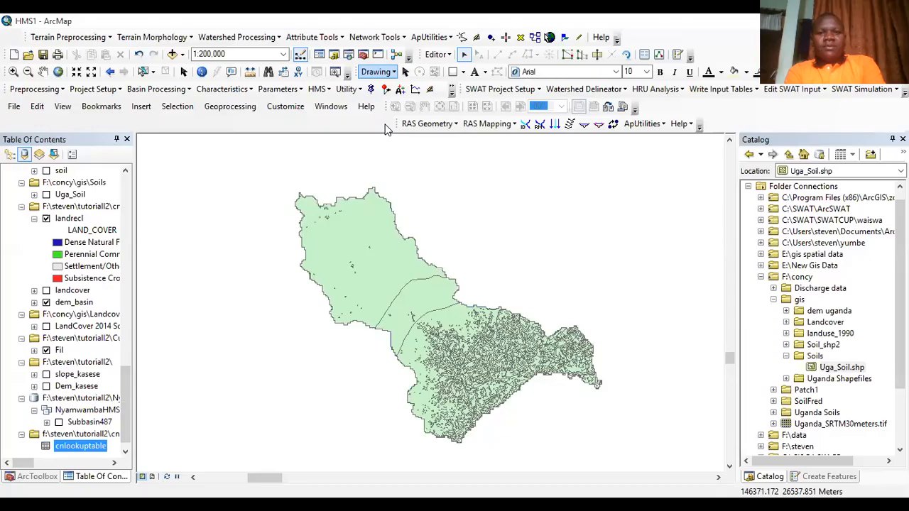
Stop the current edit session, saving the edits, and start a new edit session on cnlookuptable
{"action": "left_click", "coordinate": [436, 54]}
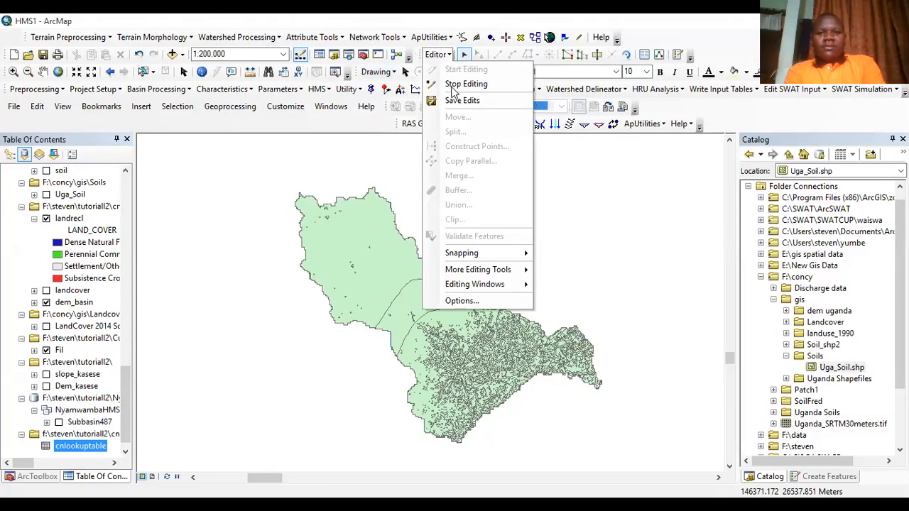
{"action": "left_click", "coordinate": [452, 85]}
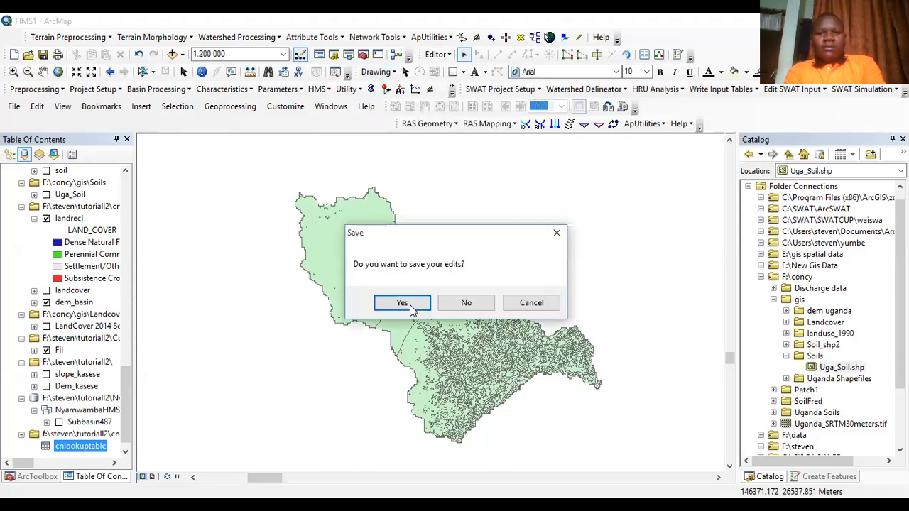
{"action": "left_click", "coordinate": [402, 304]}
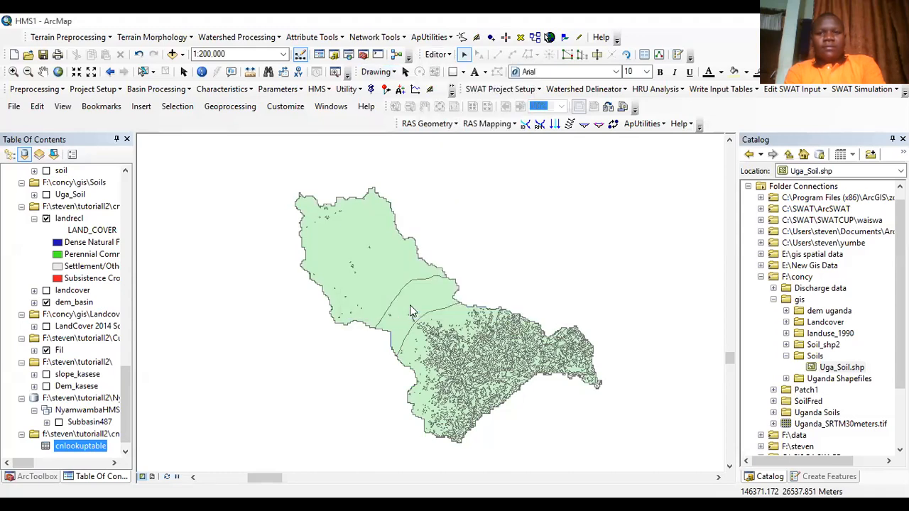
{"action": "left_click", "coordinate": [438, 55]}
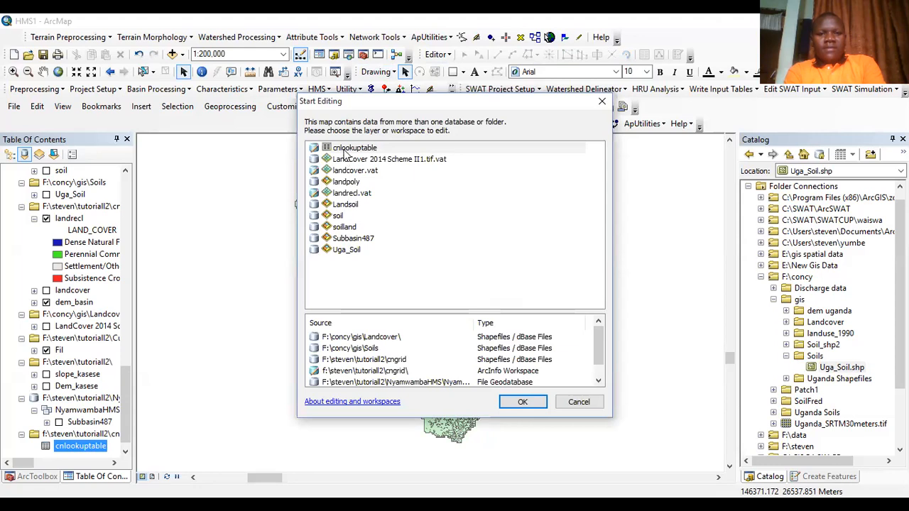
{"action": "left_click", "coordinate": [524, 402]}
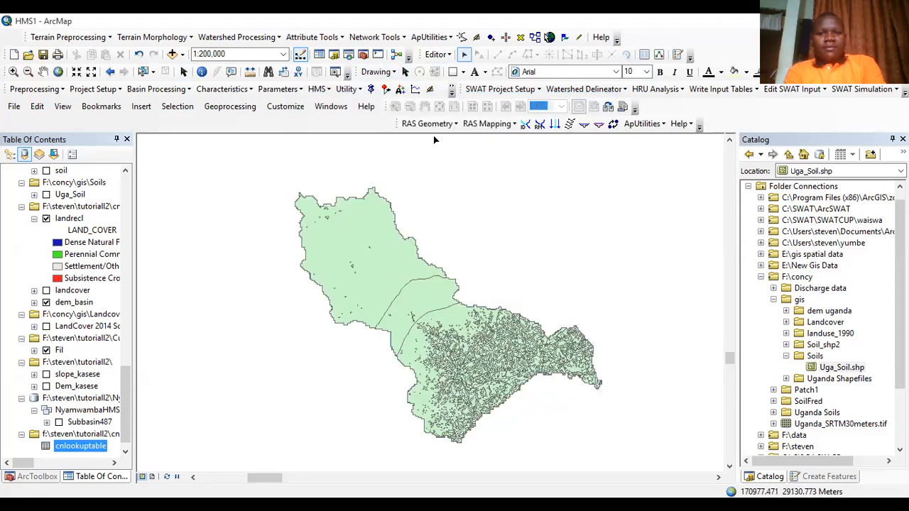
Open the cnlookuptable attribute table and add two rows with the descriptions Forestry and commercial farming
{"action": "right_click", "coordinate": [84, 449]}
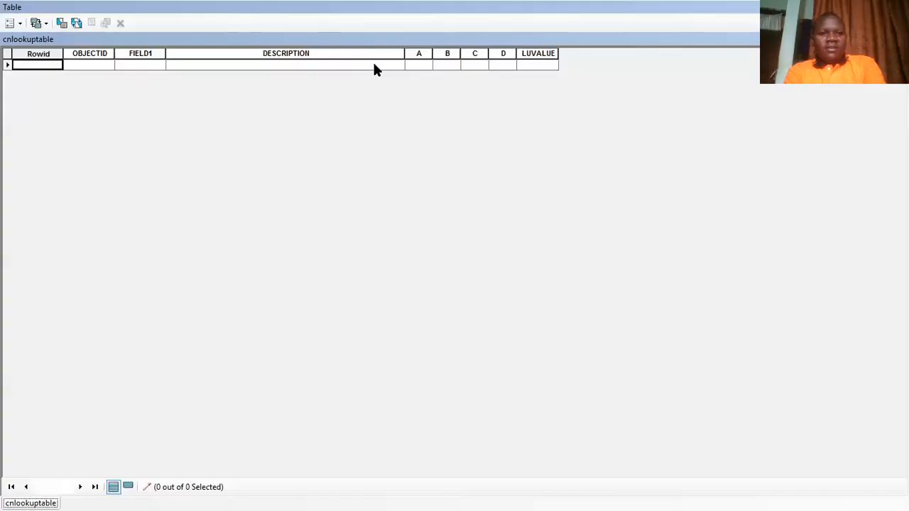
{"action": "left_click", "coordinate": [375, 64]}
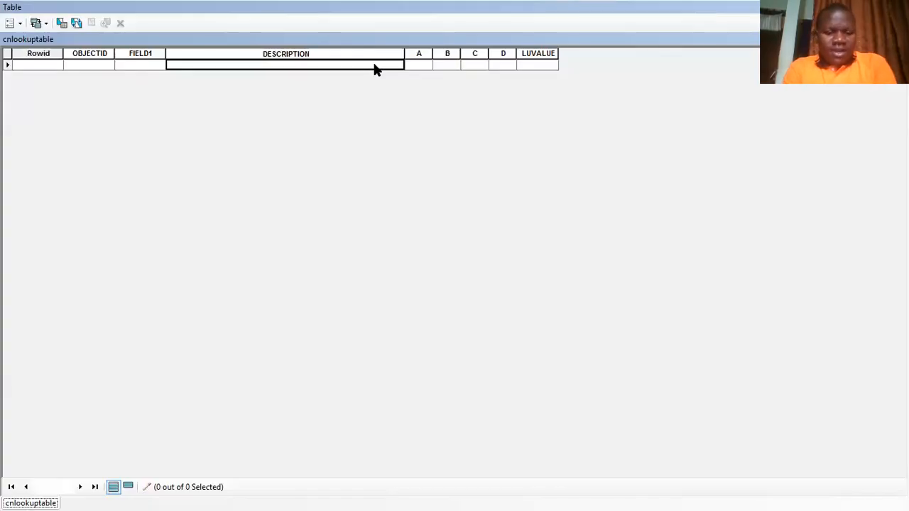
{"action": "type", "text": "f"}
{"action": "key", "text": "BackSpace"}
{"action": "type", "text": "Forestry"}
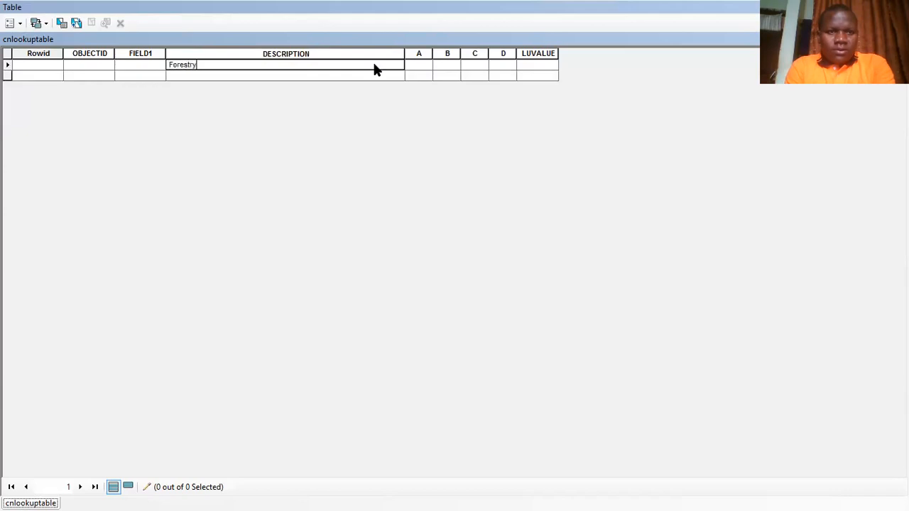
{"action": "key", "text": "Return"}
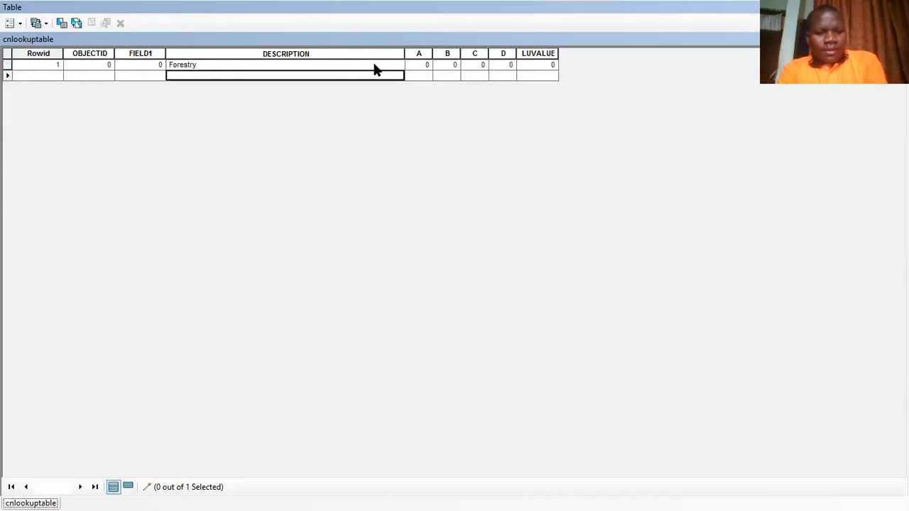
{"action": "type", "text": "commercial"}
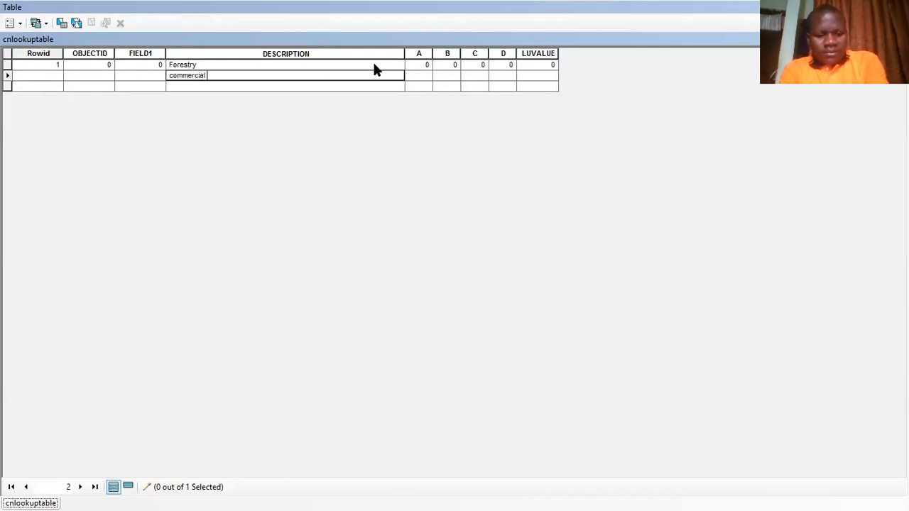
{"action": "type", "text": " f"}
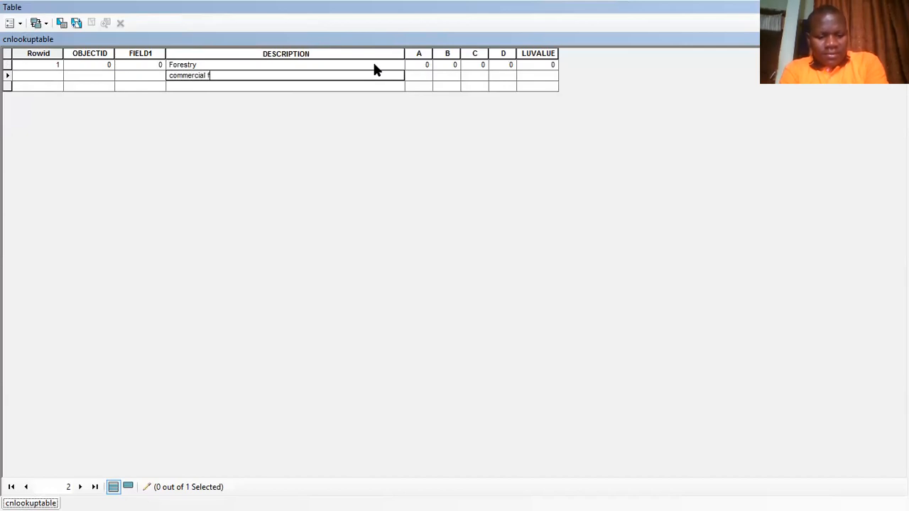
{"action": "type", "text": "arming"}
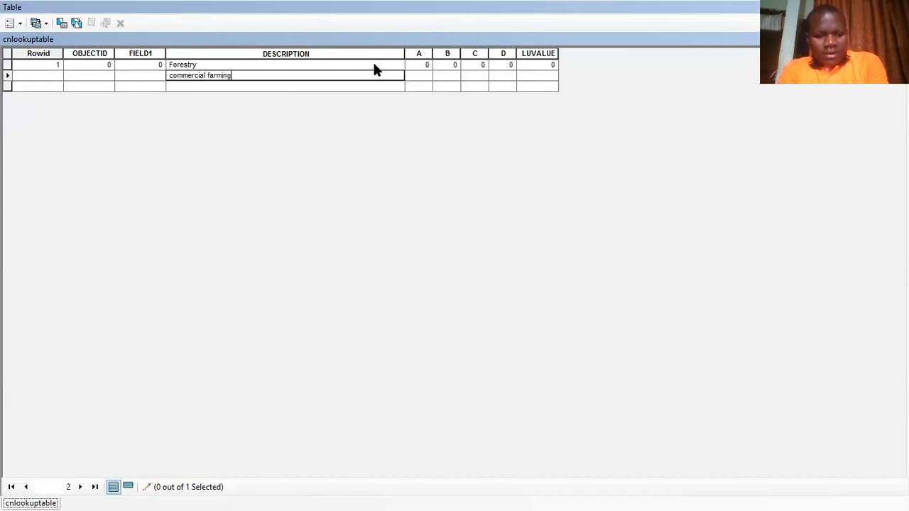
{"action": "key", "text": "Return"}
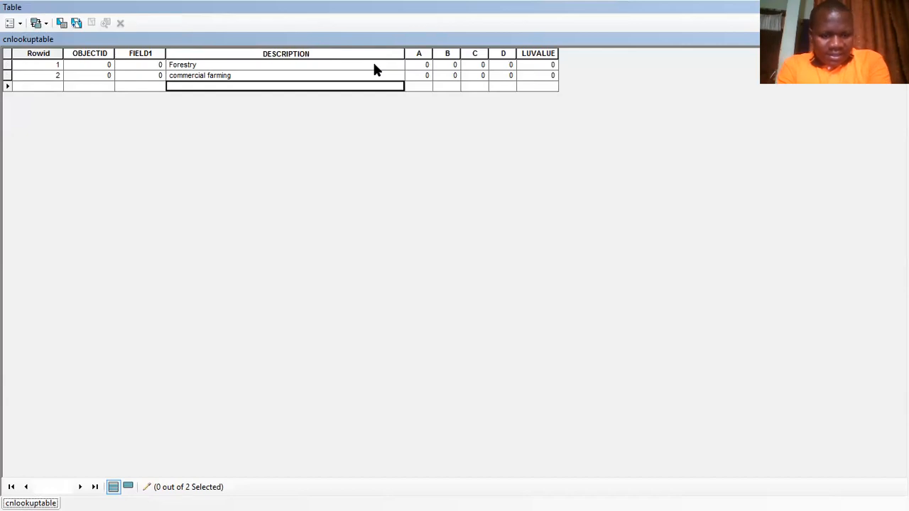
Add two more rows to cnlookuptable with the descriptions settlement and subsistence cropland
{"action": "type", "text": "settlement"}
{"action": "key", "text": "Return"}
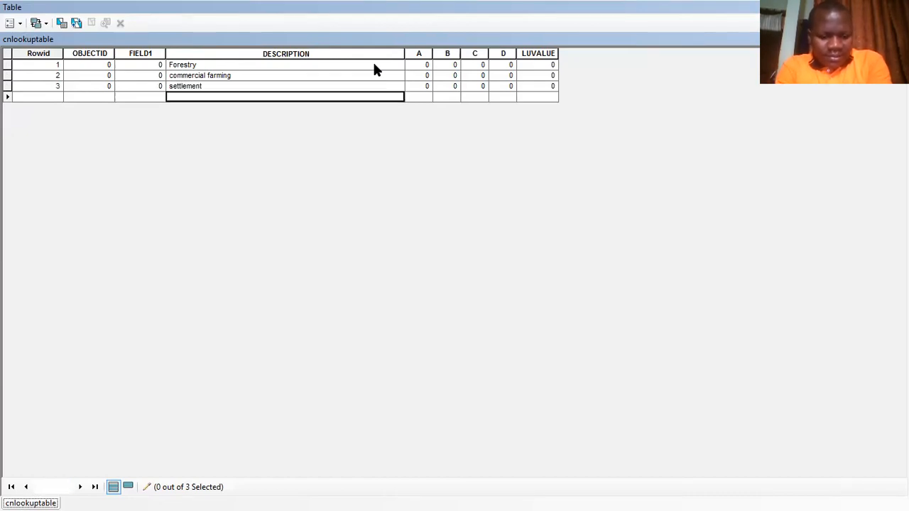
{"action": "type", "text": "sus"}
{"action": "type", "text": "b"}
{"action": "key", "text": "BackSpace"}
{"action": "key", "text": "BackSpace"}
{"action": "type", "text": "bsistence"}
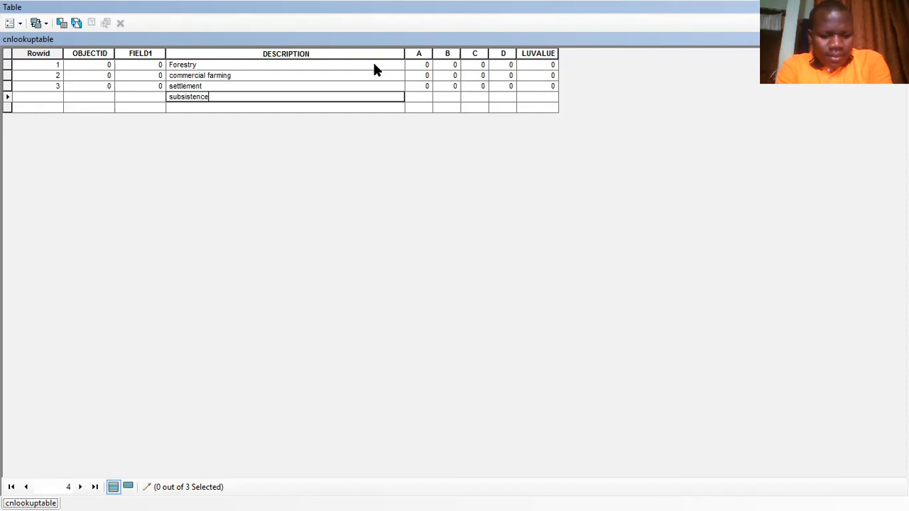
{"action": "type", "text": " crop"}
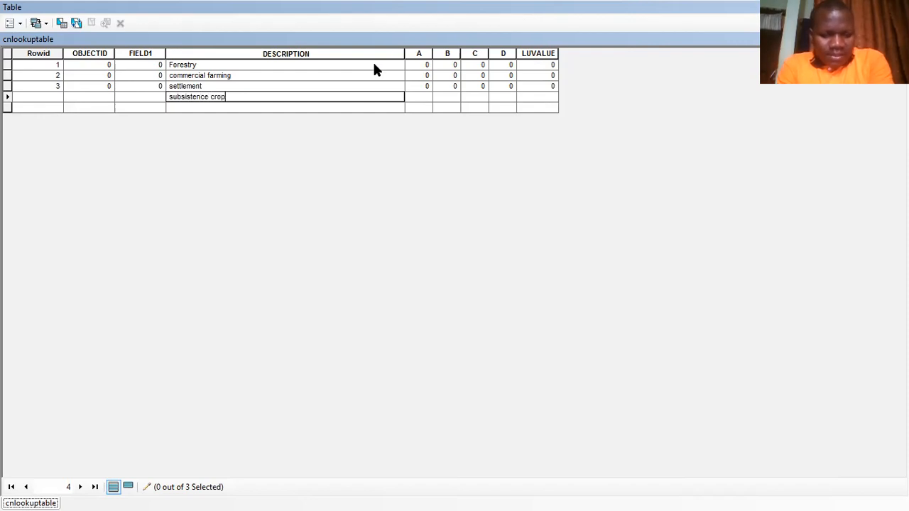
{"action": "type", "text": "land"}
{"action": "key", "text": "Return"}
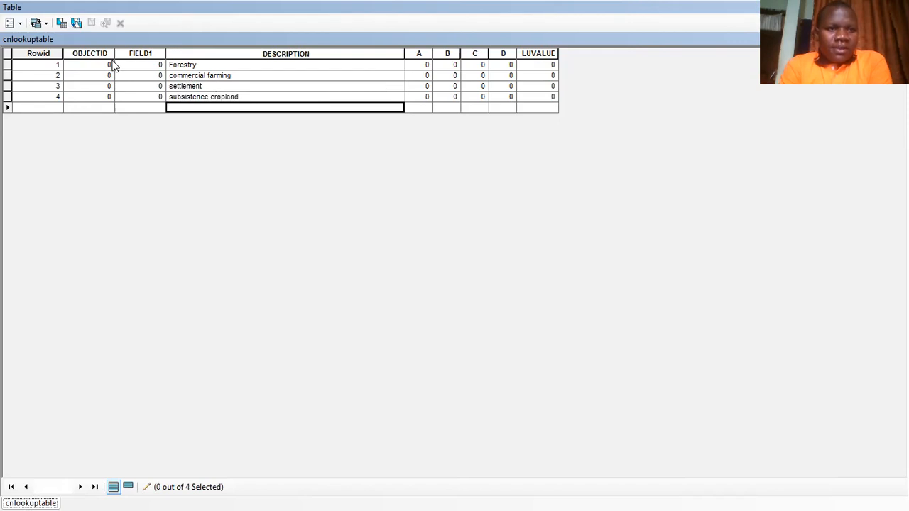
Number the OBJECTID values of the four land cover rows 1, 2, 3 and 4
{"action": "left_click", "coordinate": [112, 63]}
{"action": "key", "text": "BackSpace"}
{"action": "type", "text": "1"}
{"action": "key", "text": "Return"}
{"action": "type", "text": "2"}
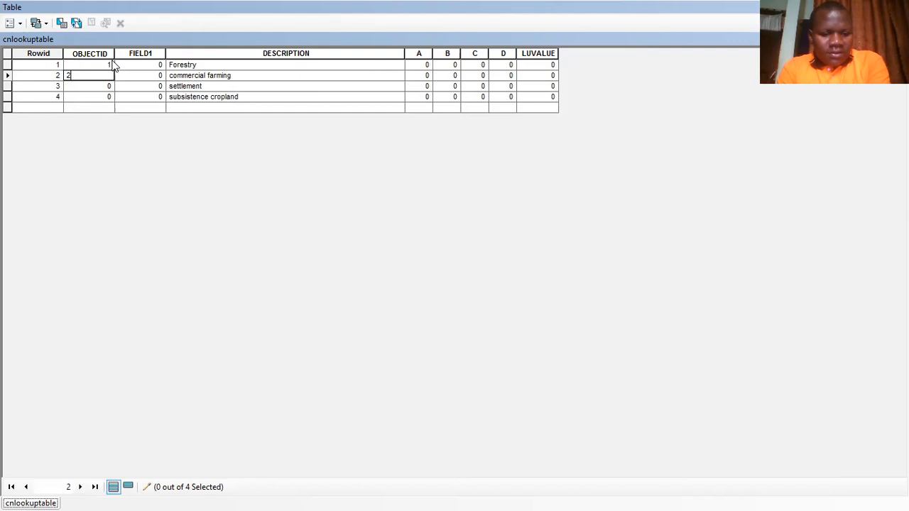
{"action": "key", "text": "Return"}
{"action": "type", "text": "3"}
{"action": "key", "text": "Return"}
{"action": "type", "text": "4"}
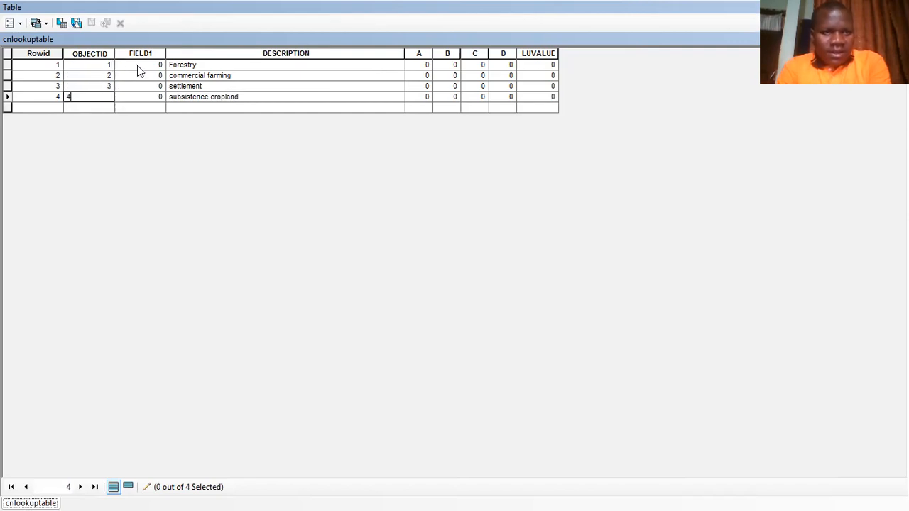
Set the FIELD1 values of the four land cover rows to 1, 2, 3 and 4
{"action": "left_click", "coordinate": [137, 65]}
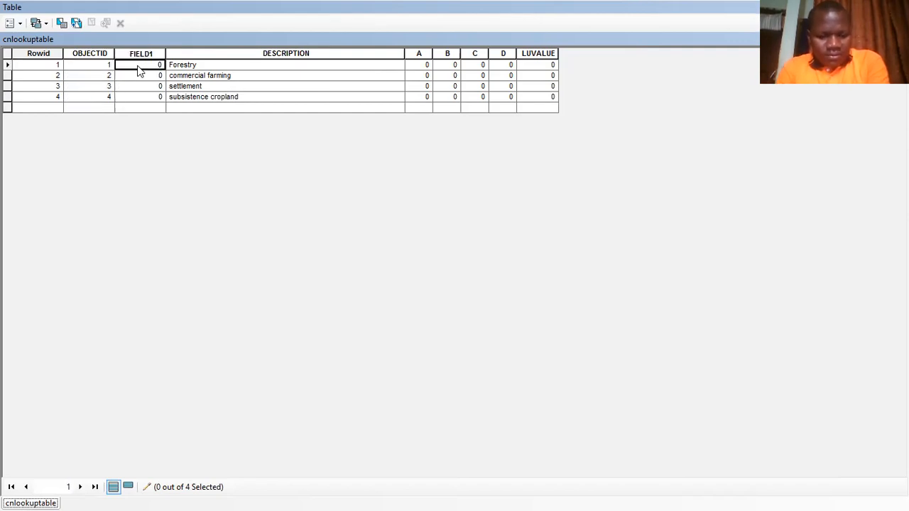
{"action": "type", "text": "1"}
{"action": "key", "text": "Return"}
{"action": "type", "text": "2"}
{"action": "key", "text": "Return"}
{"action": "type", "text": "3"}
{"action": "key", "text": "Return"}
{"action": "type", "text": "4"}
{"action": "key", "text": "Return"}
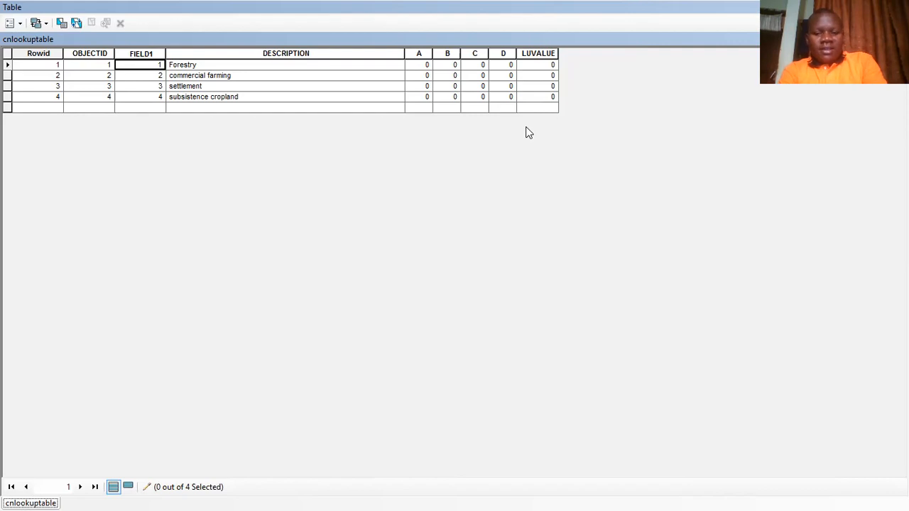
Enter the Forestry row's curve numbers: A 65, B 76, C 54 and D 77
{"action": "key", "text": "Tab"}
{"action": "key", "text": "Tab"}
{"action": "key", "text": "BackSpace"}
{"action": "type", "text": "65"}
{"action": "key", "text": "Tab"}
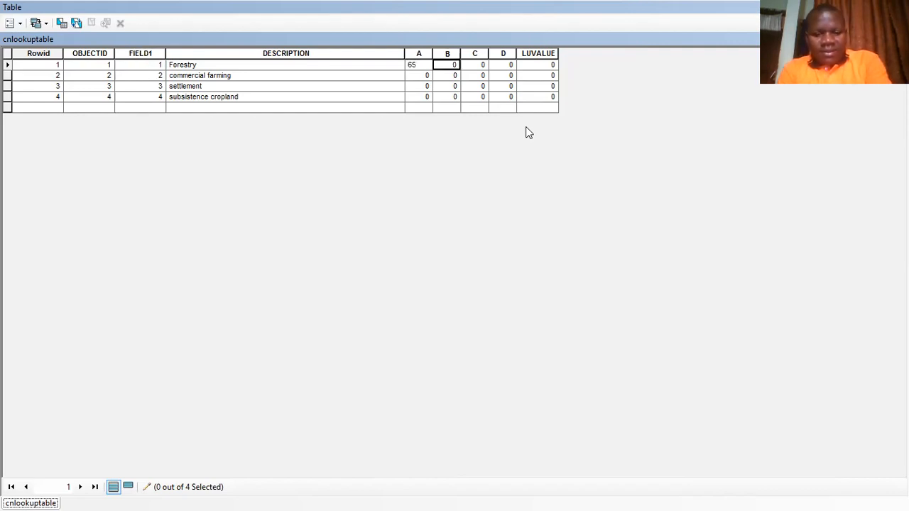
{"action": "type", "text": "76"}
{"action": "key", "text": "Tab"}
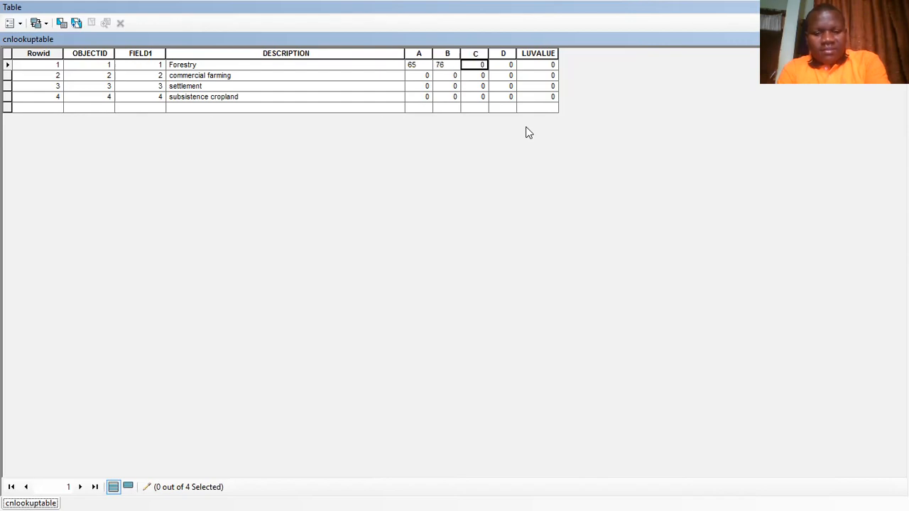
{"action": "type", "text": "54"}
{"action": "key", "text": "Tab"}
{"action": "type", "text": "77"}
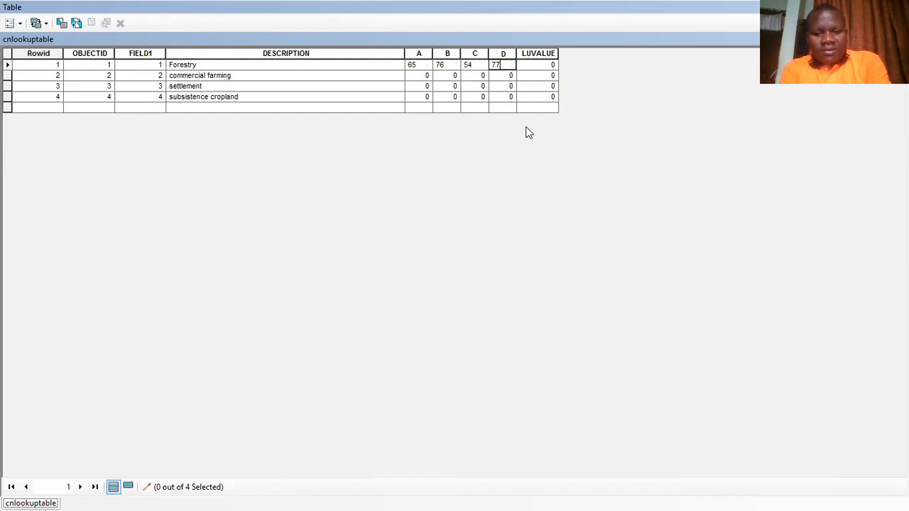
{"action": "key", "text": "Tab"}
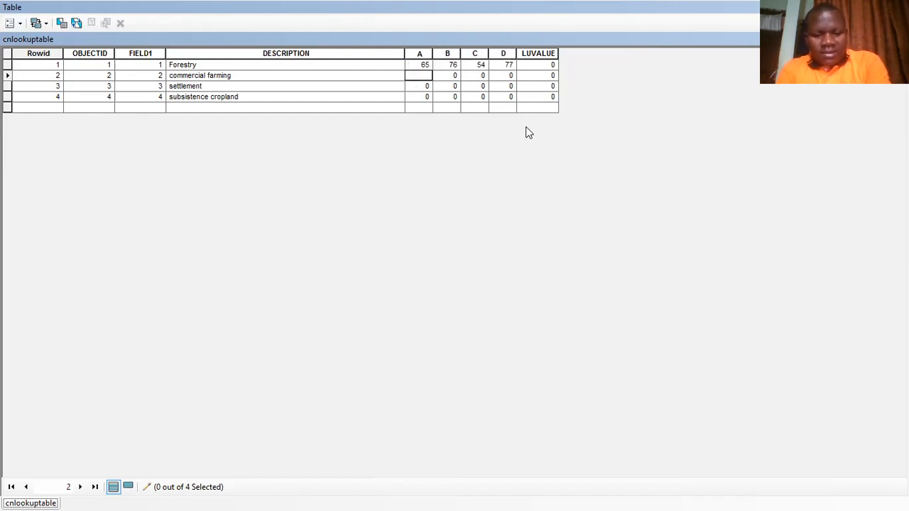
Fill in field A with 45 for commercial farming, 3 for settlement and 70 for subsistence cropland
{"action": "type", "text": "45"}
{"action": "key", "text": "Return"}
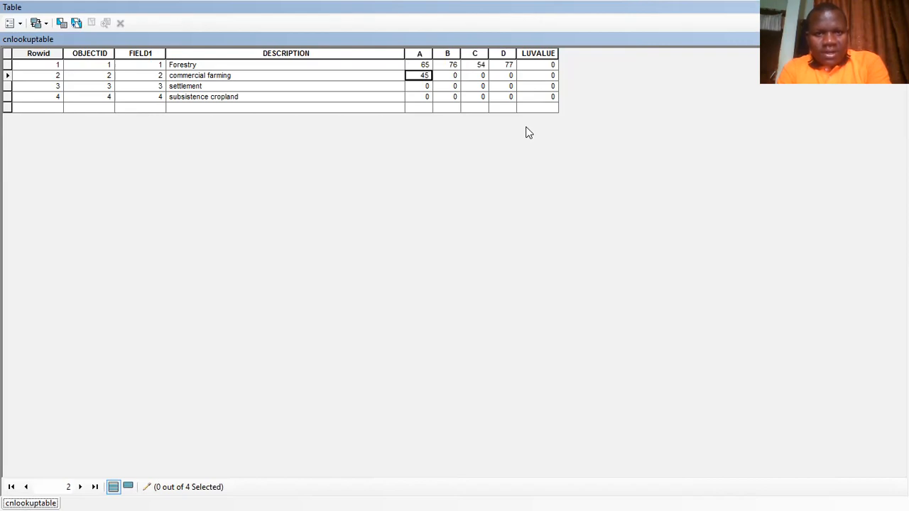
{"action": "key", "text": "Down"}
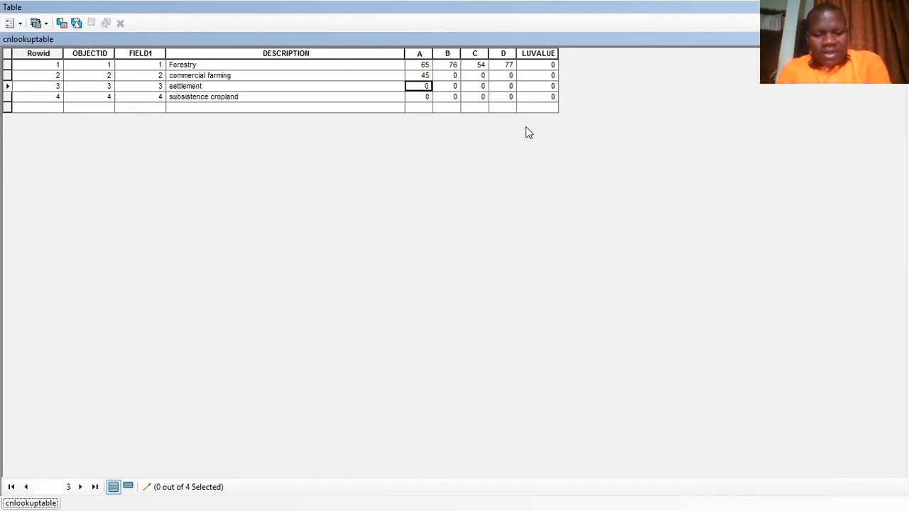
{"action": "type", "text": "3"}
{"action": "key", "text": "Down"}
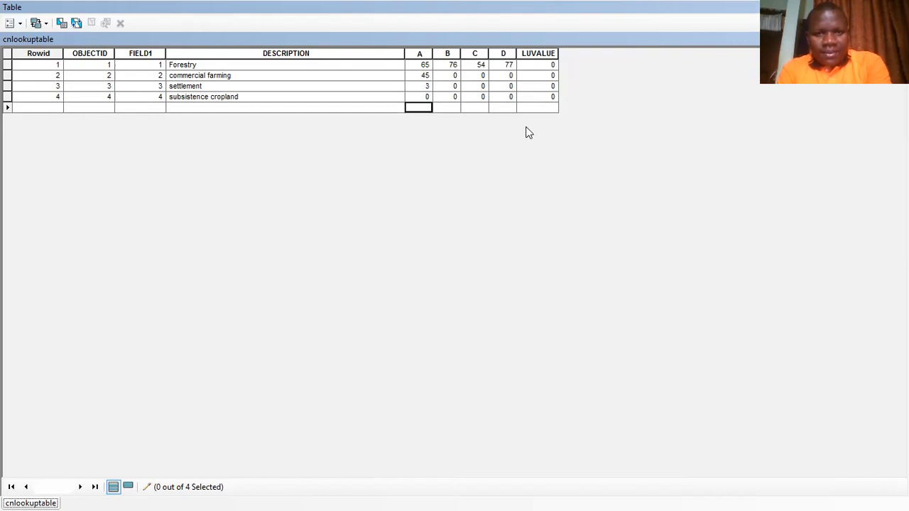
{"action": "key", "text": "Up"}
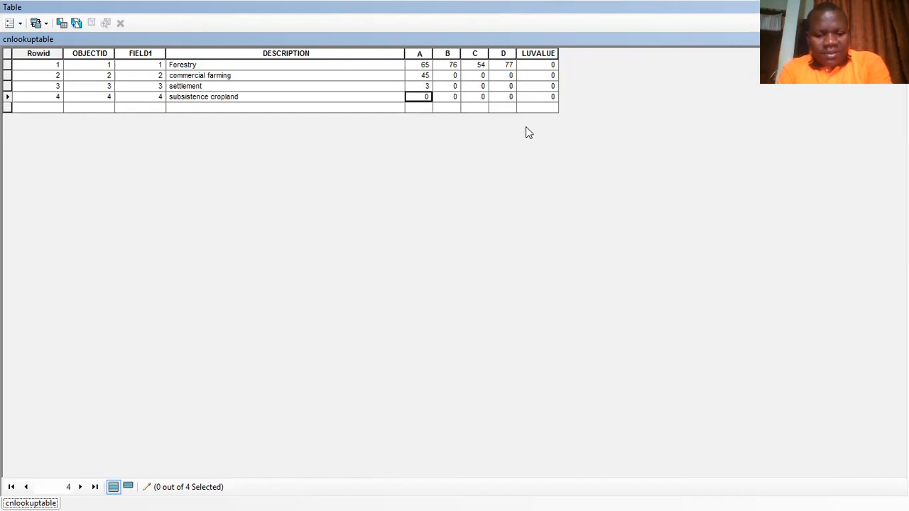
{"action": "type", "text": "70"}
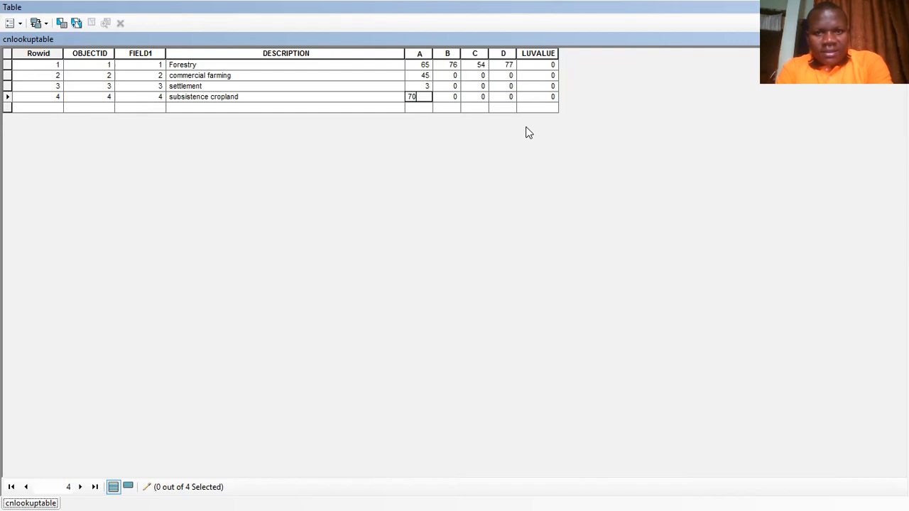
{"action": "key", "text": "Right"}
{"action": "key", "text": "Up"}
{"action": "key", "text": "Up"}
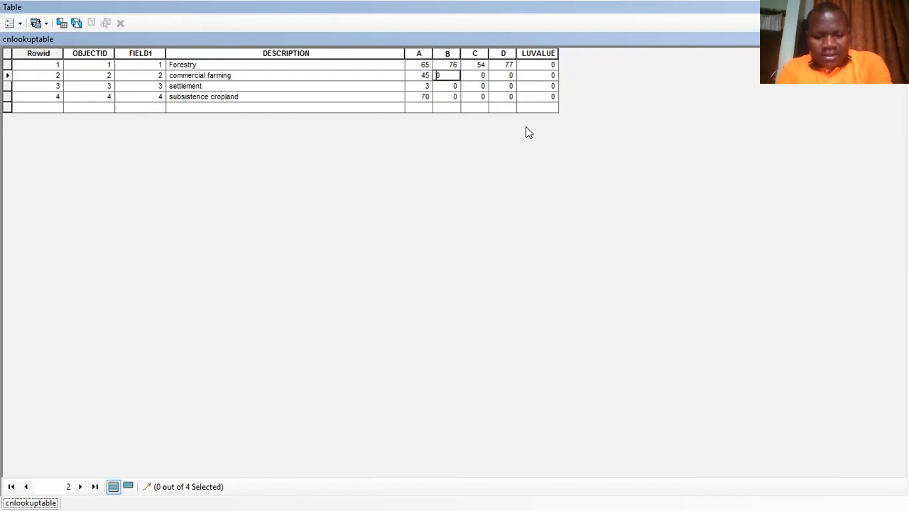
Enter the commercial farming row's curve numbers for soil groups B and C as 86 and 72
{"action": "key", "text": "BackSpace"}
{"action": "type", "text": "86"}
{"action": "key", "text": "Tab"}
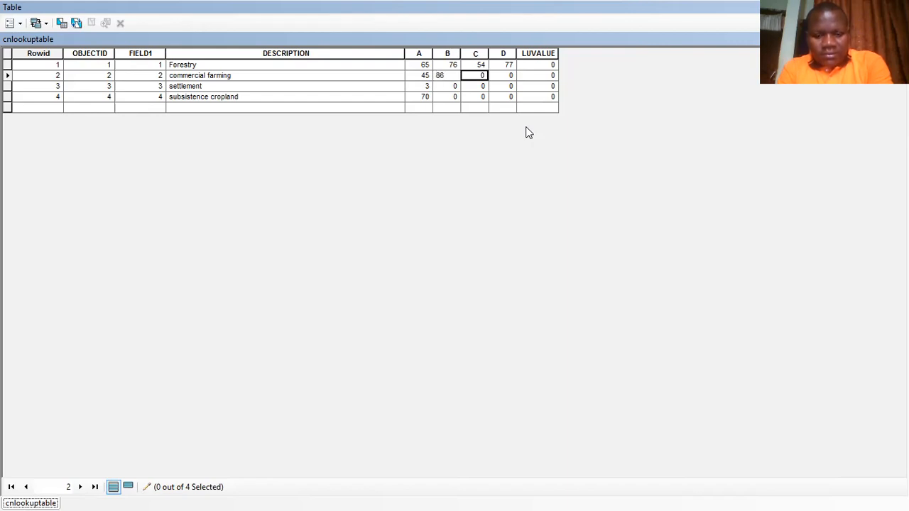
{"action": "type", "text": "7"}
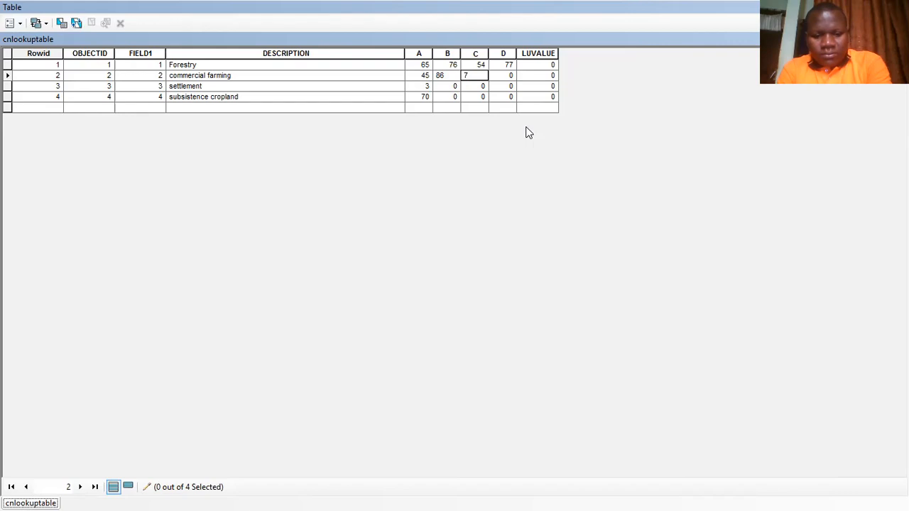
{"action": "type", "text": "2"}
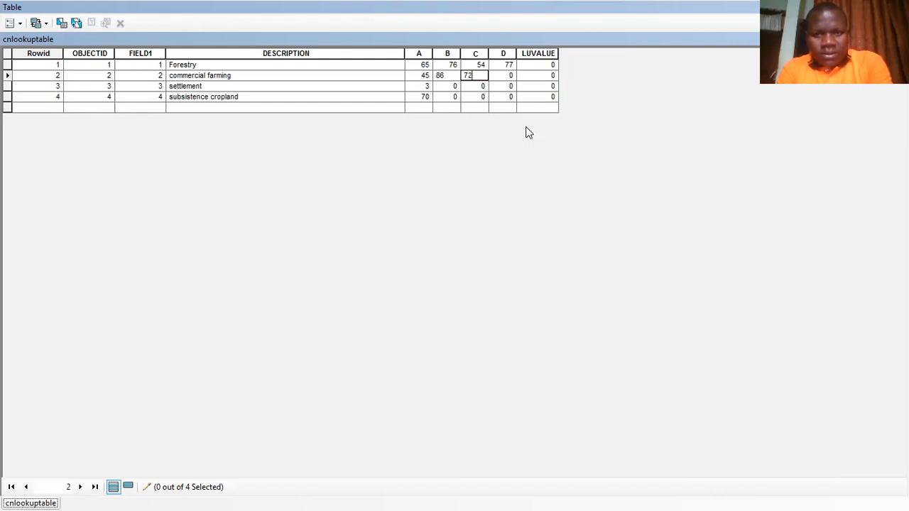
{"action": "key", "text": "Return"}
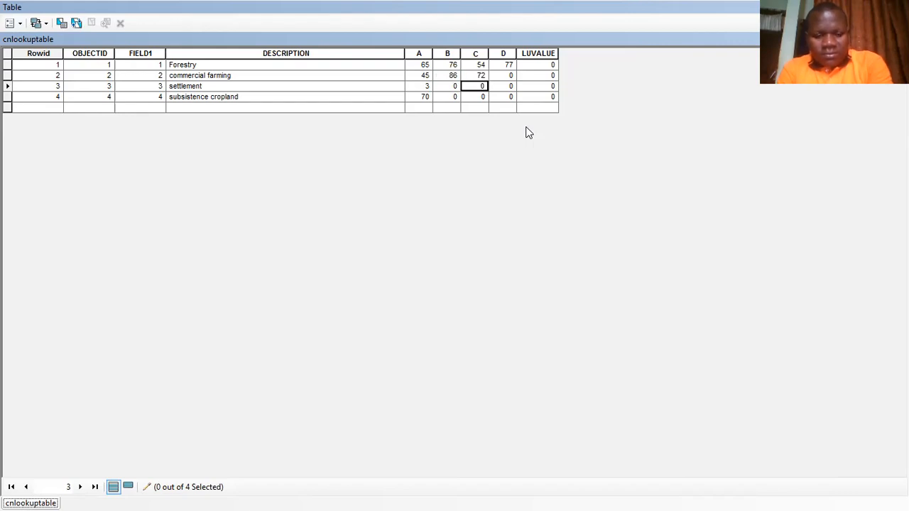
Fill in field C with 68 for settlement and 71 for subsistence cropland
{"action": "type", "text": "68"}
{"action": "key", "text": "Return"}
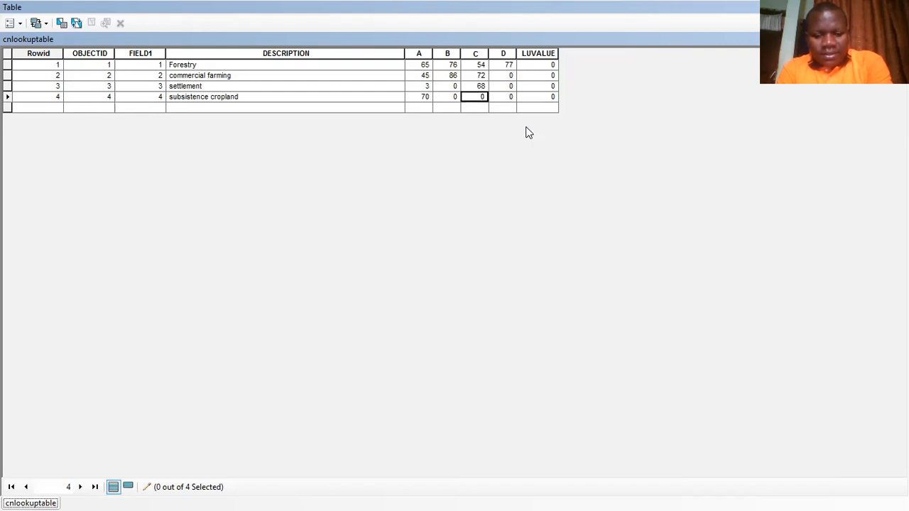
{"action": "type", "text": "71"}
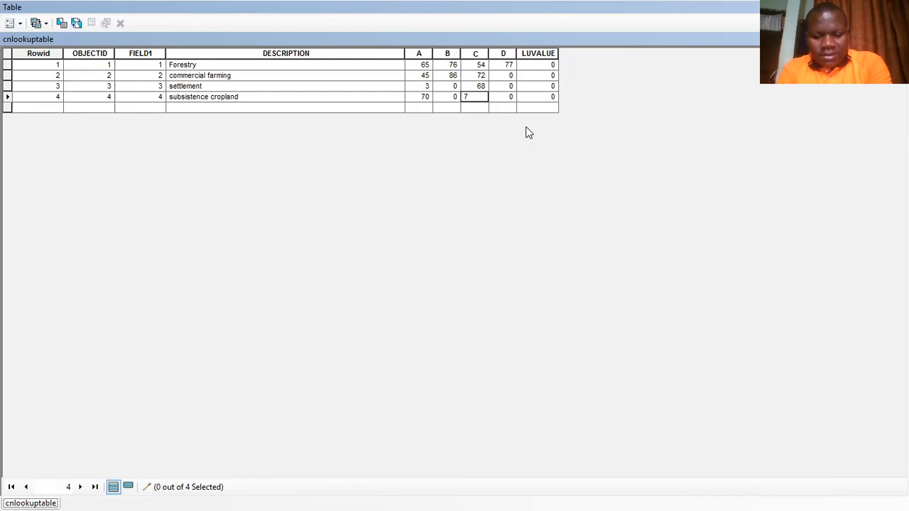
Enter the subsistence cropland row's curve numbers for fields B and D as 86 and 83
{"action": "key", "text": "Left"}
{"action": "key", "text": "Left"}
{"action": "key", "text": "Left"}
{"action": "key", "text": "Right"}
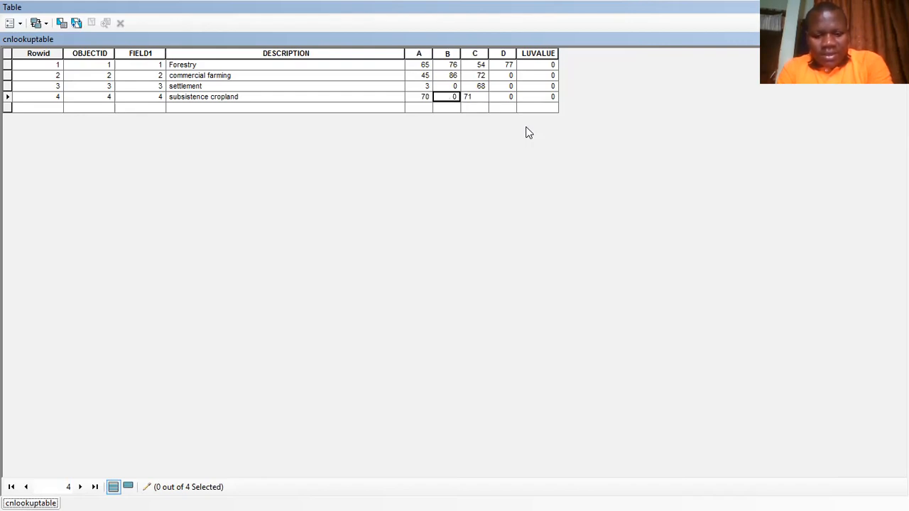
{"action": "type", "text": "86"}
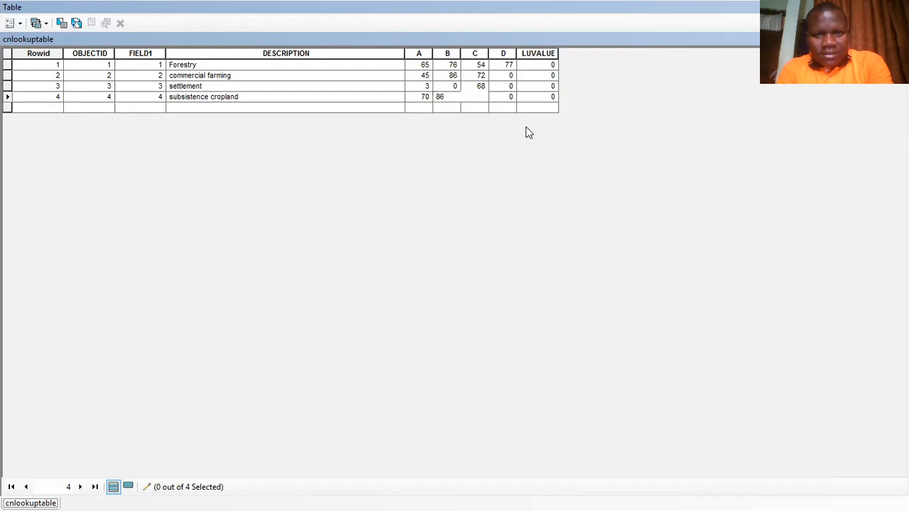
{"action": "key", "text": "Tab"}
{"action": "key", "text": "Tab"}
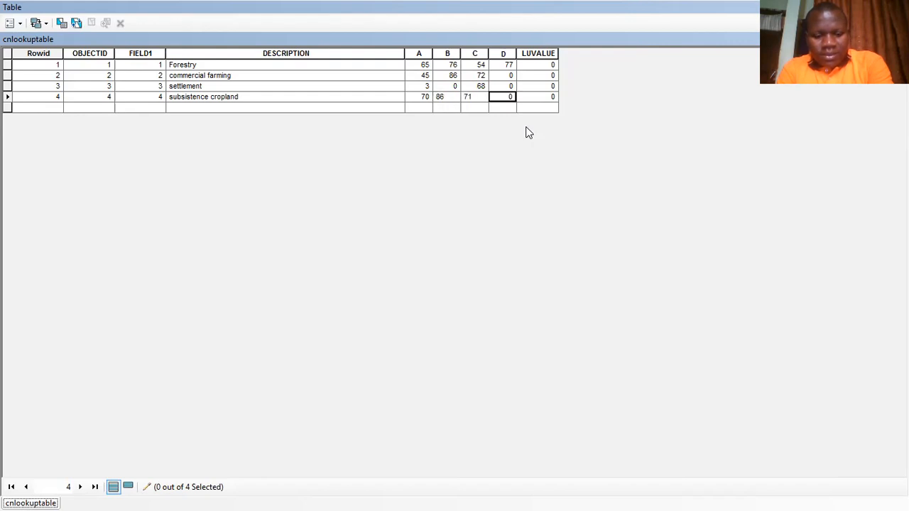
{"action": "type", "text": "83"}
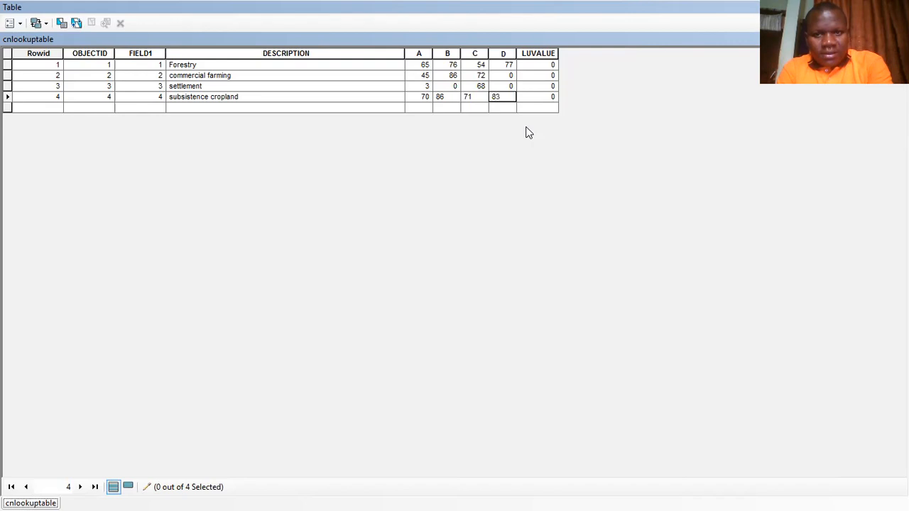
Fill in field D with 66 for settlement and 70 for commercial farming
{"action": "key", "text": "Up"}
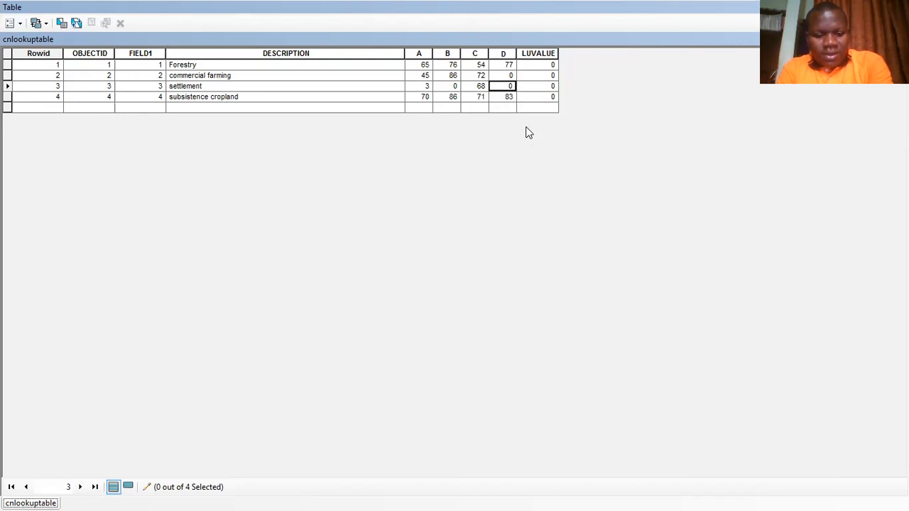
{"action": "type", "text": "666"}
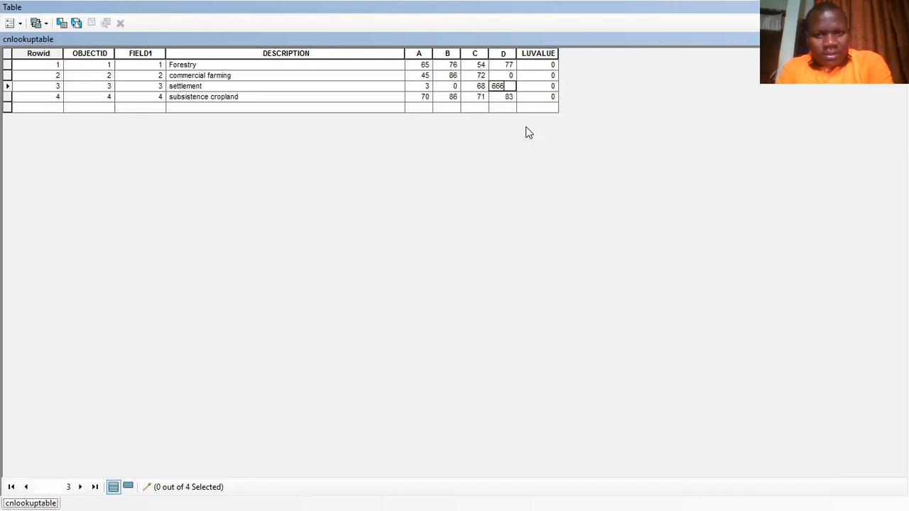
{"action": "key", "text": "BackSpace"}
{"action": "key", "text": "Up"}
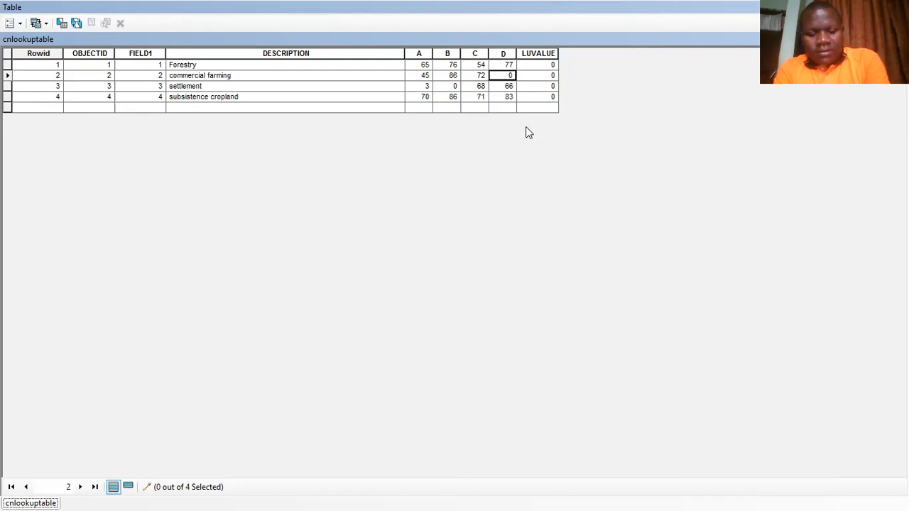
{"action": "type", "text": "70"}
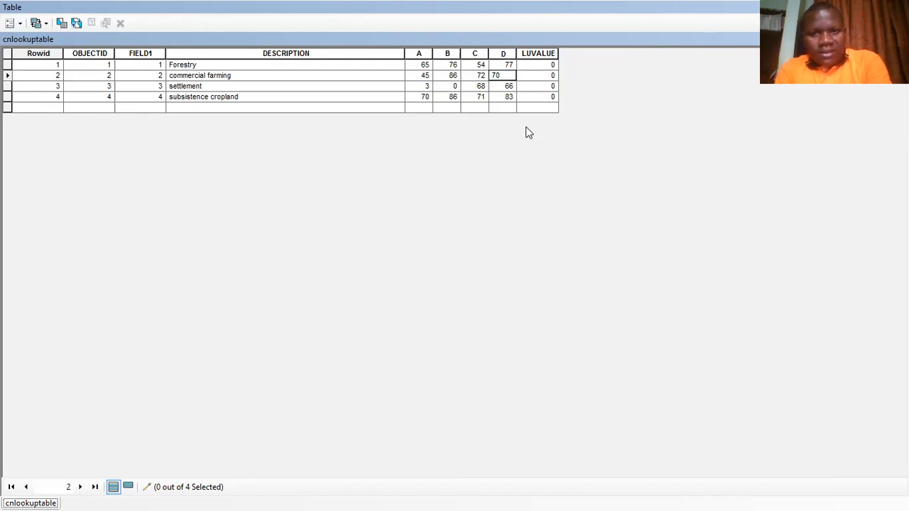
Correct the settlement row's A value to 30 and enter 62 as its B value
{"action": "key", "text": "Return"}
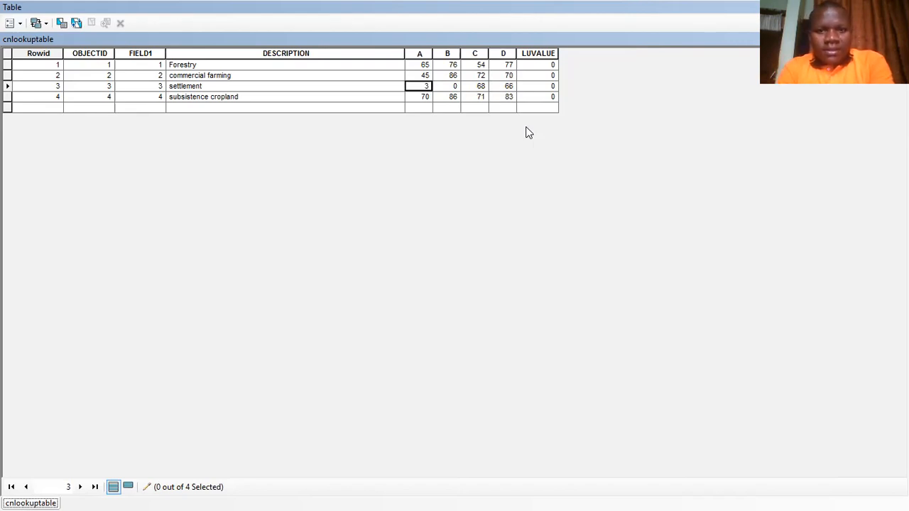
{"action": "type", "text": "3"}
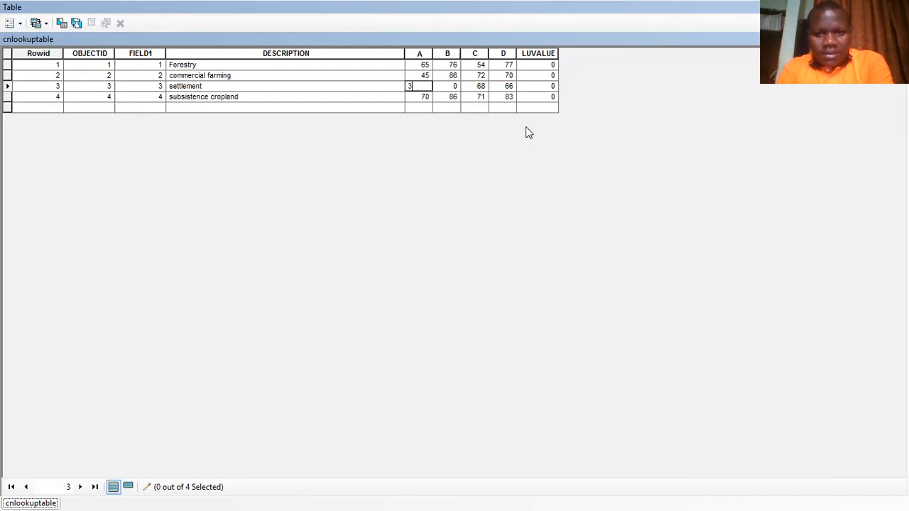
{"action": "type", "text": "0"}
{"action": "key", "text": "Tab"}
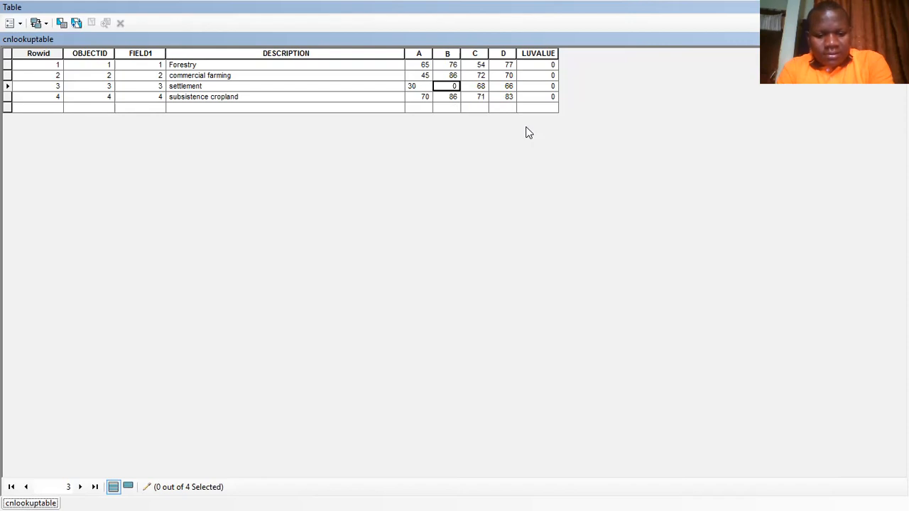
{"action": "type", "text": "62"}
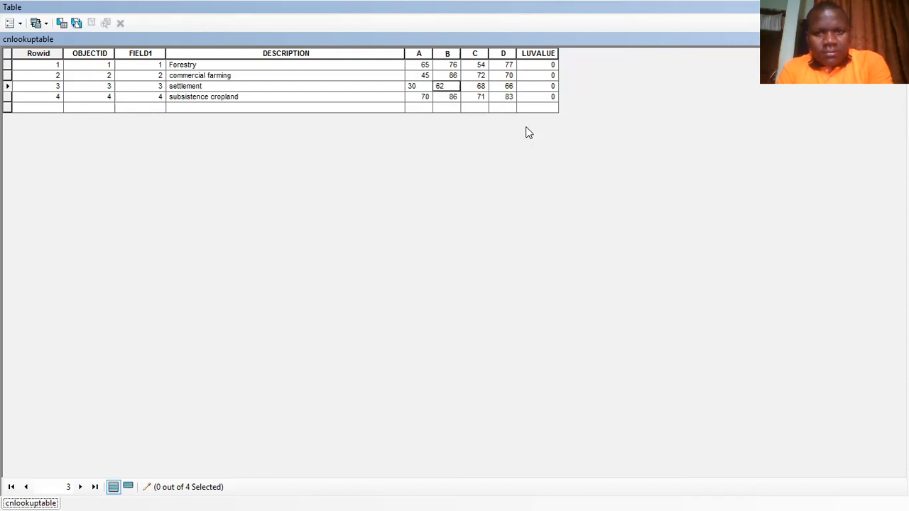
Set the LUVALUE of the four land cover rows to 1, 2, 3 and 4, then stop editing the lookup table
{"action": "key", "text": "Up"}
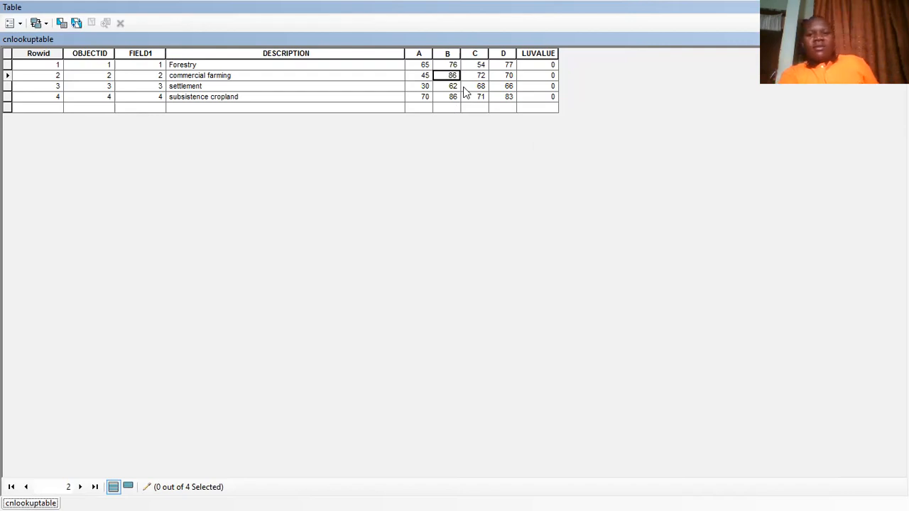
{"action": "key", "text": "Up"}
{"action": "key", "text": "Right"}
{"action": "key", "text": "Right"}
{"action": "key", "text": "Right"}
{"action": "type", "text": "1"}
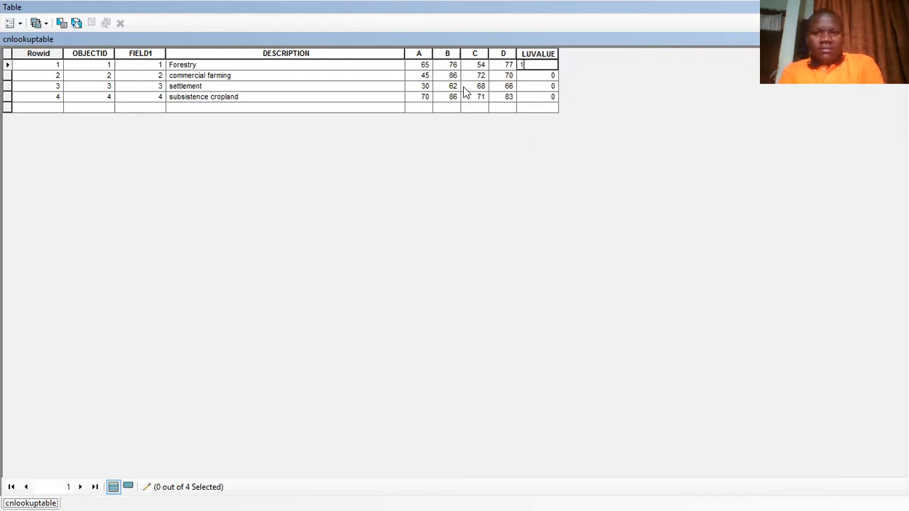
{"action": "key", "text": "Down"}
{"action": "type", "text": "1"}
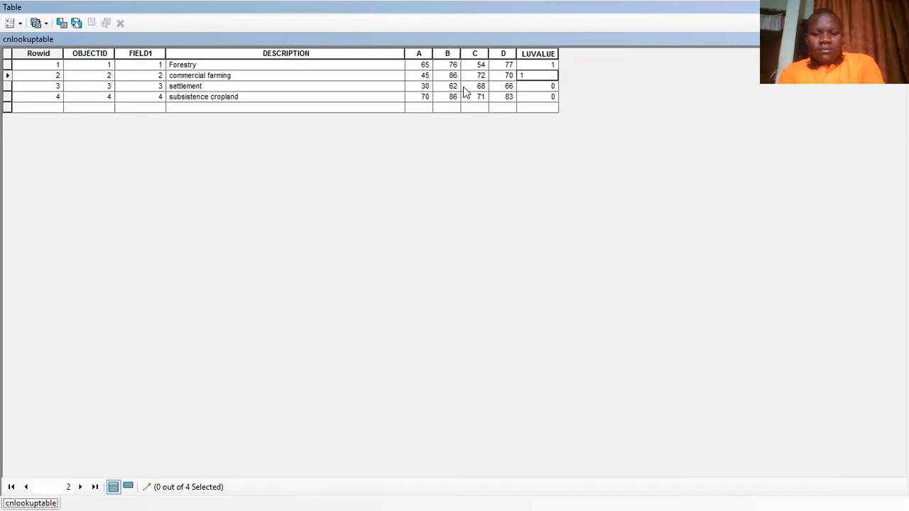
{"action": "key", "text": "BackSpace"}
{"action": "type", "text": "2"}
{"action": "key", "text": "Down"}
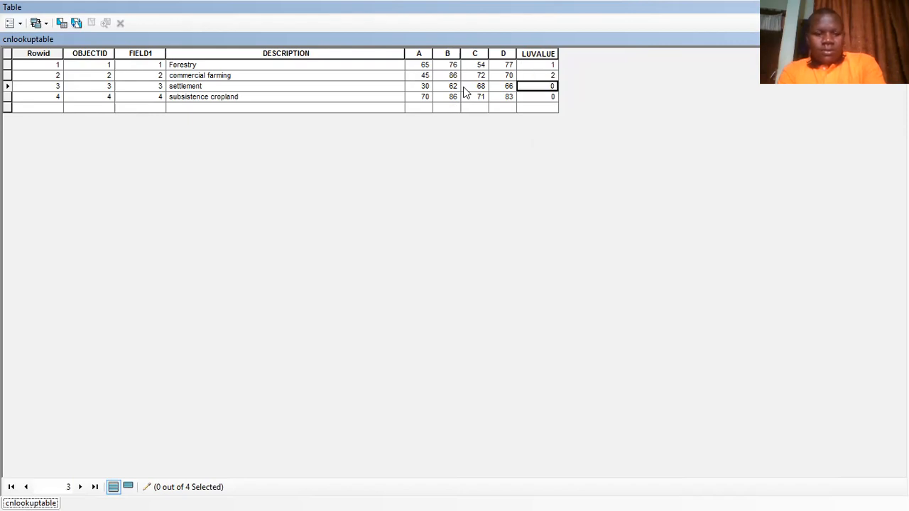
{"action": "type", "text": "3"}
{"action": "key", "text": "Down"}
{"action": "type", "text": "4"}
{"action": "key", "text": "Up"}
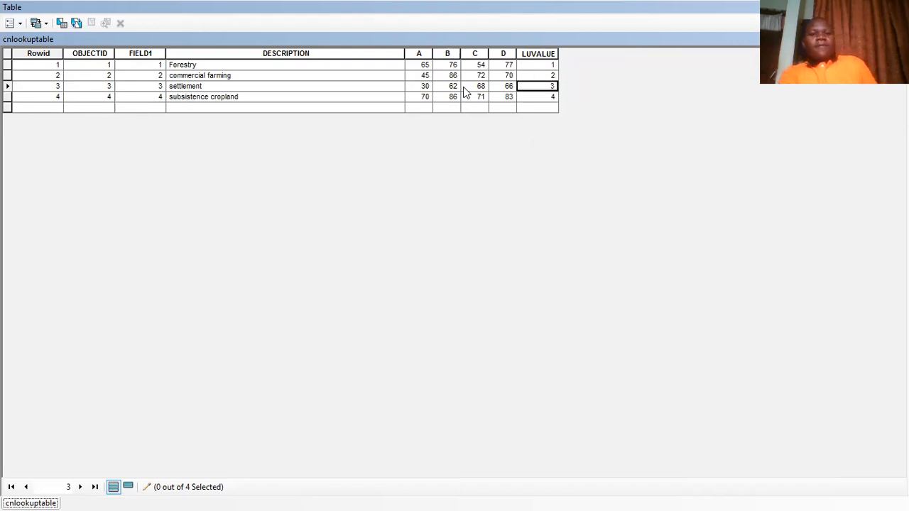
{"action": "left_click", "coordinate": [410, 86]}
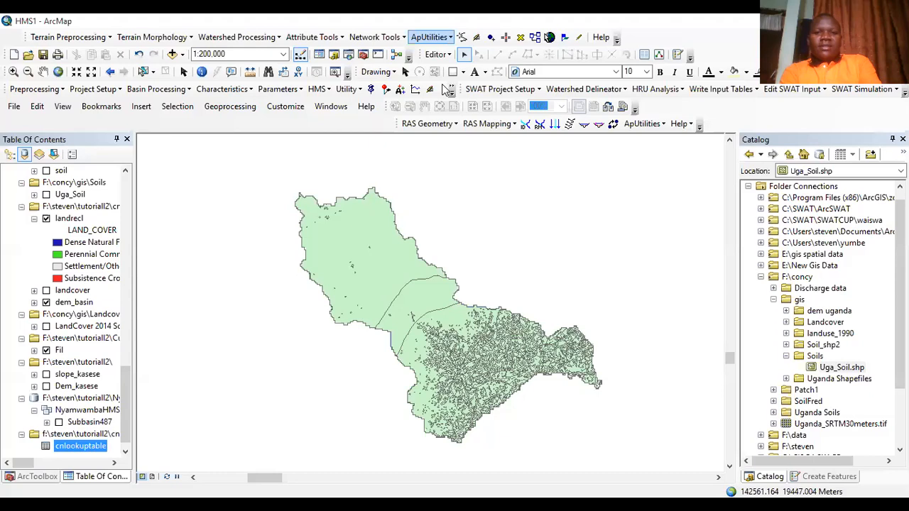
{"action": "left_click", "coordinate": [436, 54]}
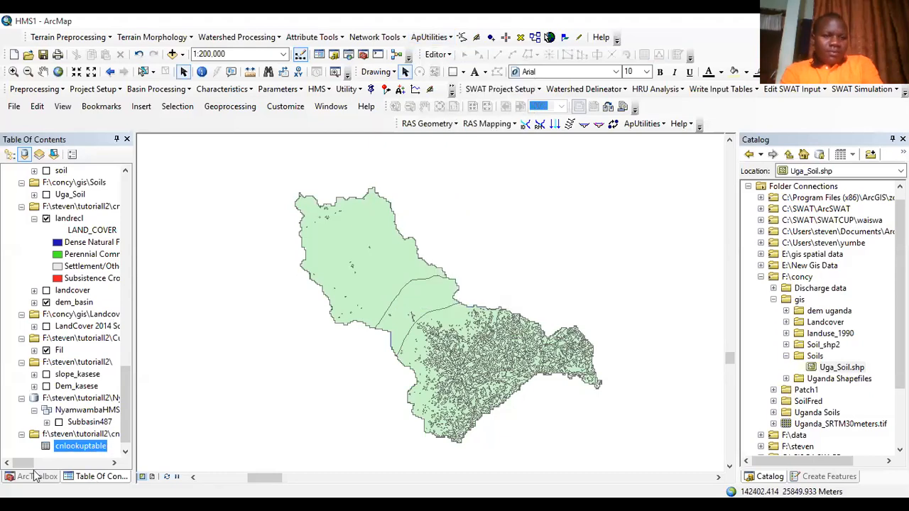
List the layers by drawing order and add a Short Integer field named Landuse to the Landsoil attribute table
{"action": "left_click", "coordinate": [10, 155]}
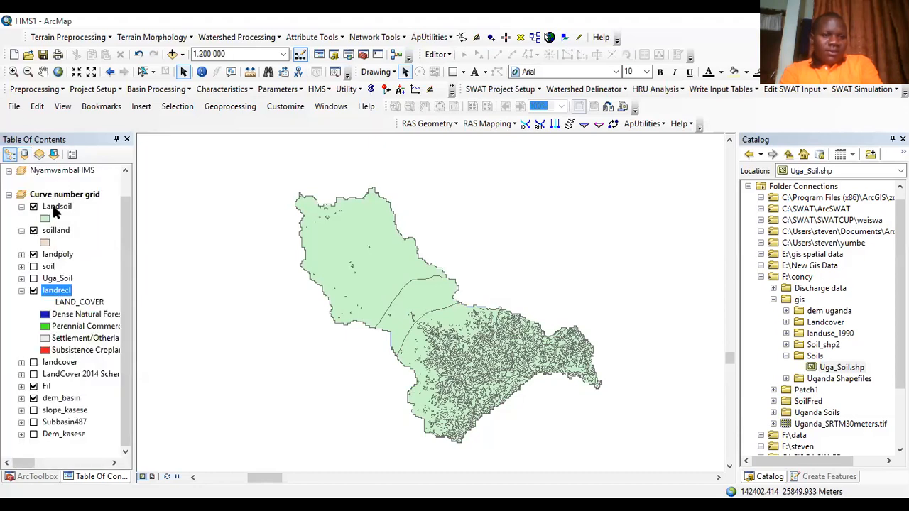
{"action": "right_click", "coordinate": [54, 207]}
{"action": "left_click", "coordinate": [52, 205]}
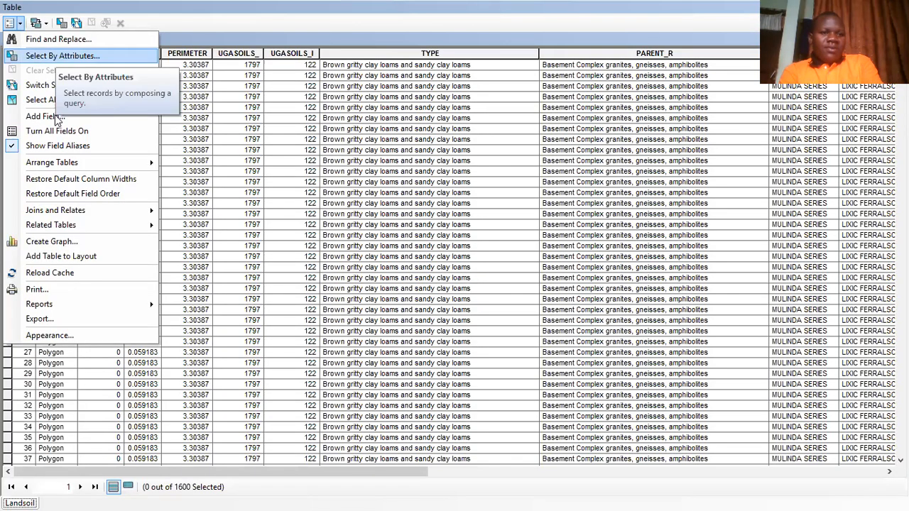
{"action": "left_click", "coordinate": [57, 118]}
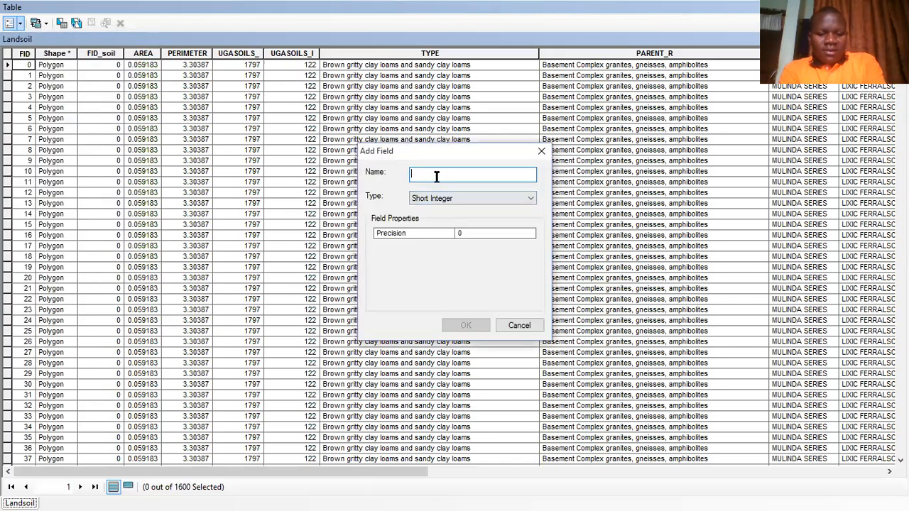
{"action": "type", "text": "Landuse"}
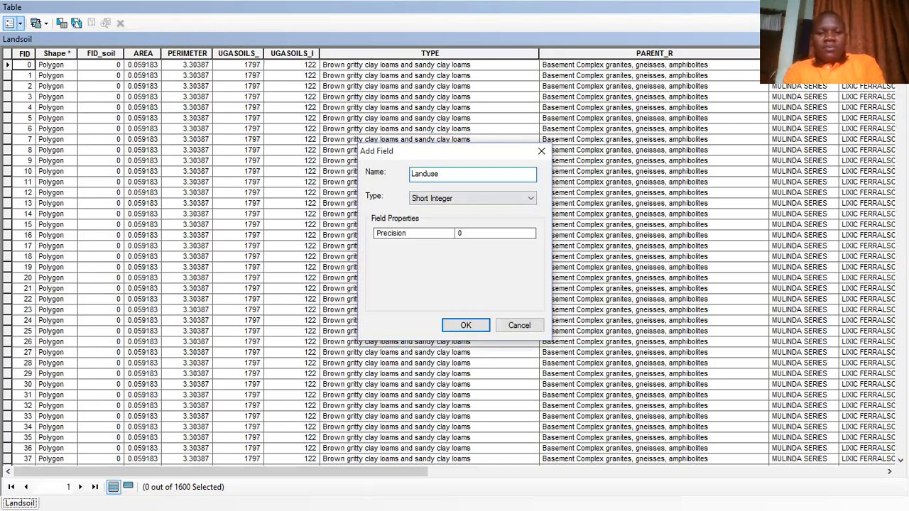
{"action": "left_click", "coordinate": [467, 326]}
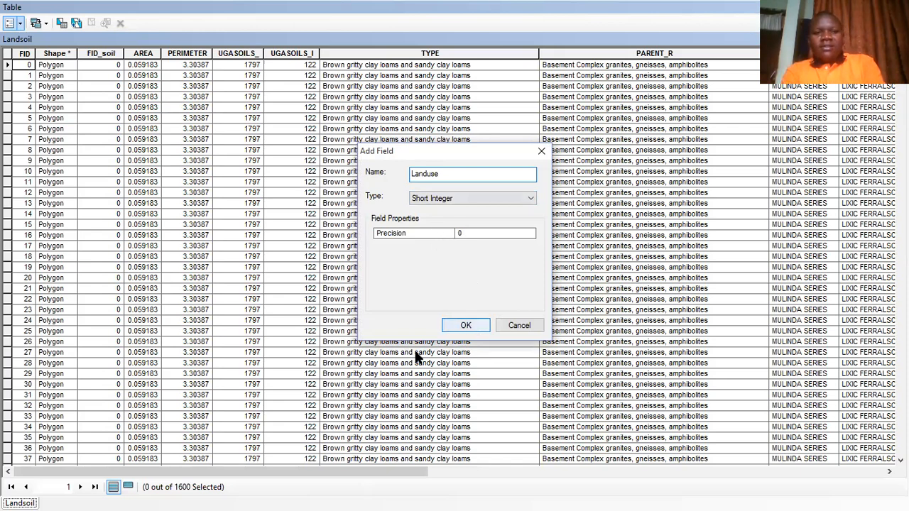
Calculate the Landuse field of the Landsoil table from GRIDCODE with the Field Calculator
{"action": "left_click_drag", "start_coordinate": [213, 470], "coordinate": [785, 471]}
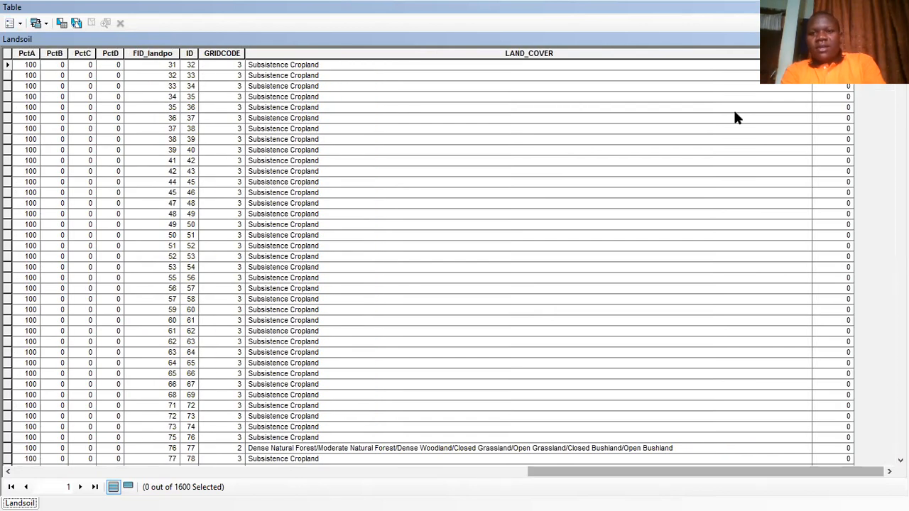
{"action": "right_click", "coordinate": [833, 54]}
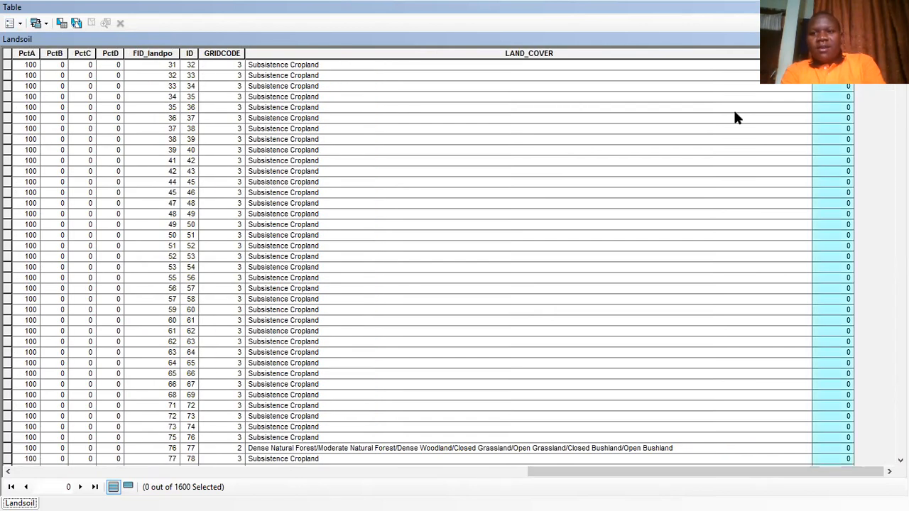
{"action": "right_click", "coordinate": [831, 54]}
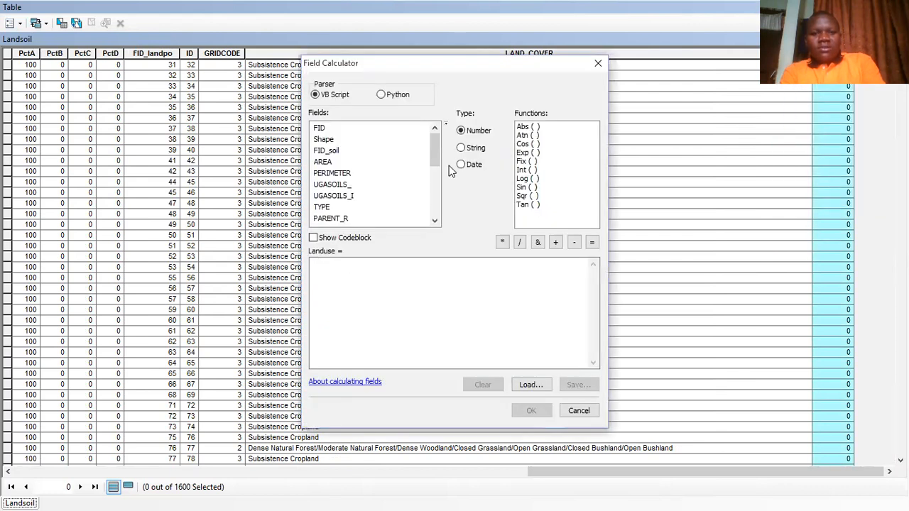
{"action": "left_click_drag", "start_coordinate": [434, 171], "coordinate": [328, 208]}
{"action": "double_click", "coordinate": [329, 208]}
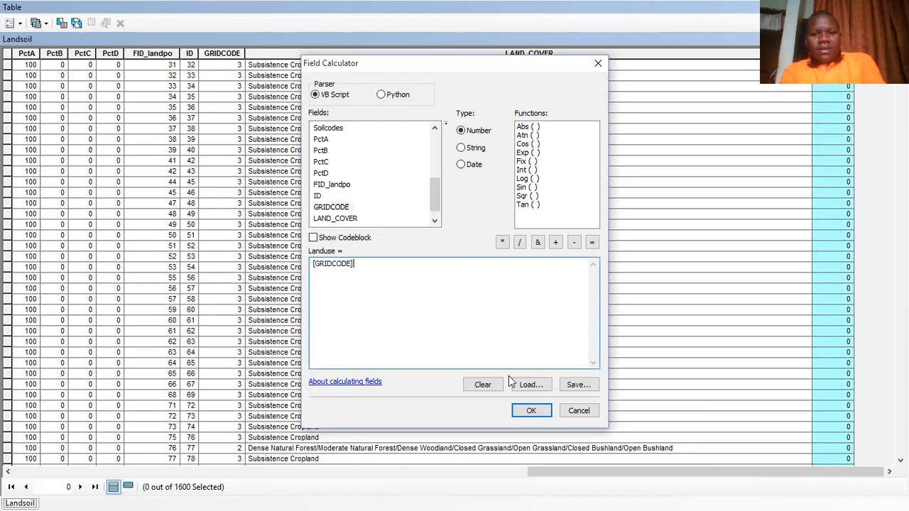
{"action": "left_click", "coordinate": [529, 412]}
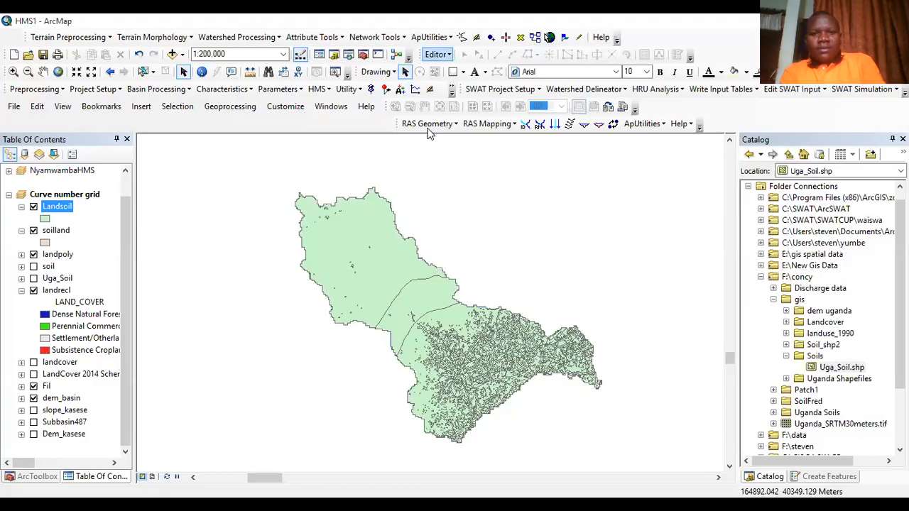
Collapse the legends of the Landsoil, soilland and landrecl layers
{"action": "left_click", "coordinate": [438, 54]}
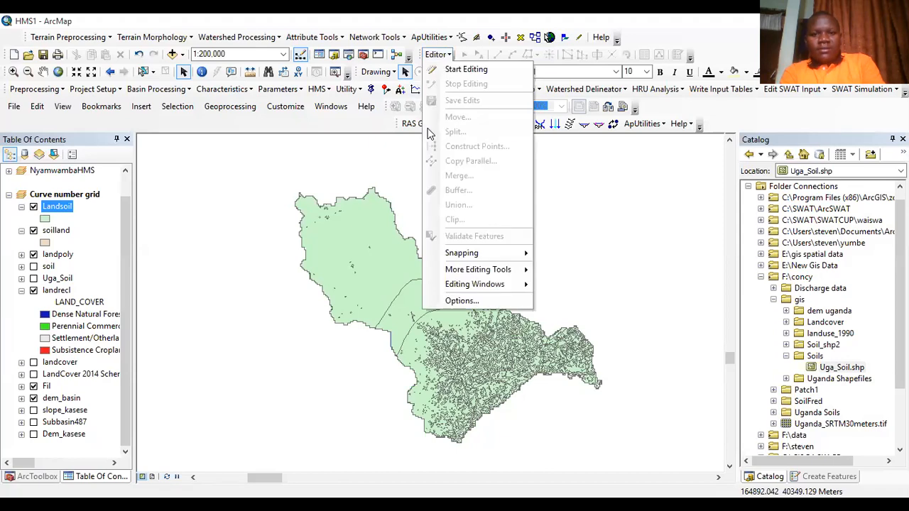
{"action": "left_click", "coordinate": [409, 152]}
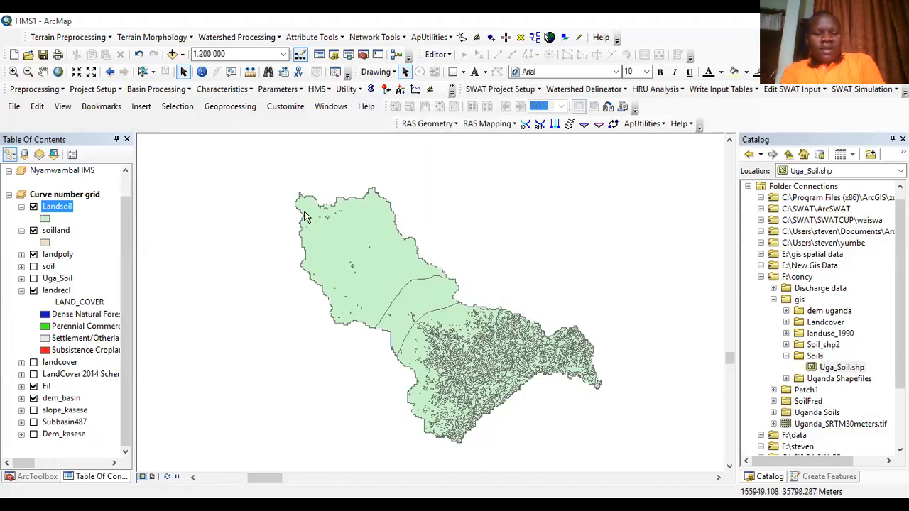
{"action": "left_click", "coordinate": [21, 207]}
{"action": "left_click", "coordinate": [22, 220]}
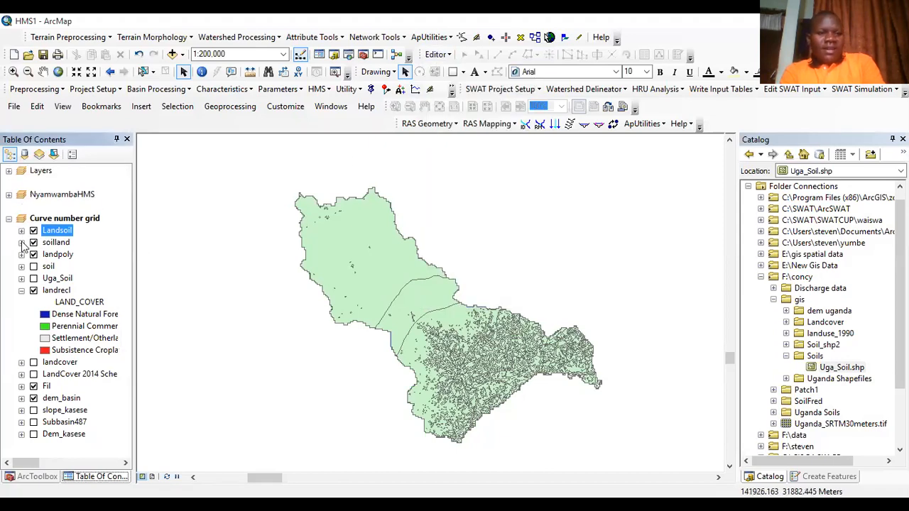
{"action": "left_click", "coordinate": [22, 291]}
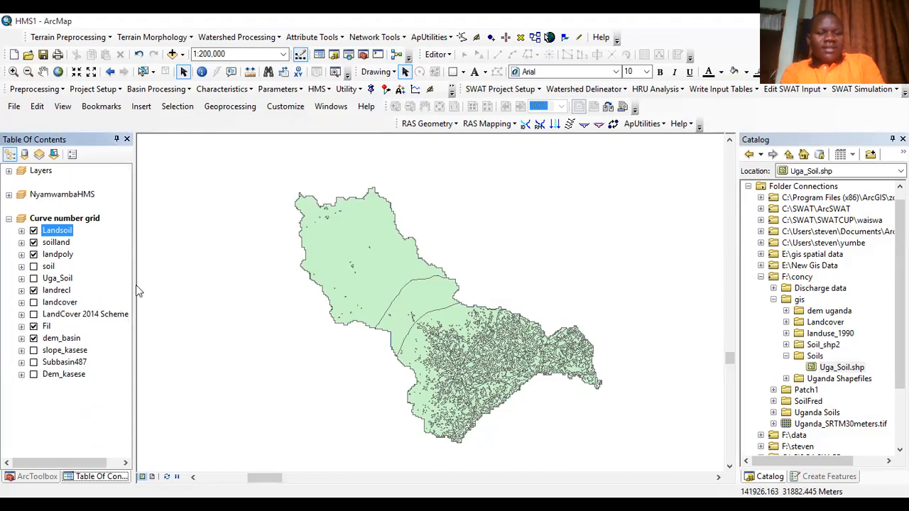
Run Generate CN Grid with Fil as the hydro DEM, Landsoil as the soil landuse polygon and cnlookuptable as the curve number lookup
{"action": "left_click", "coordinate": [360, 91]}
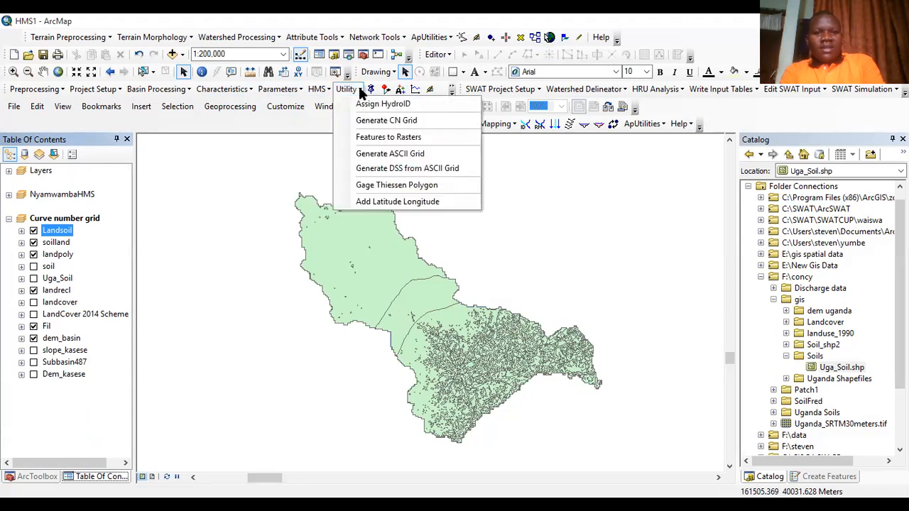
{"action": "left_click", "coordinate": [379, 119]}
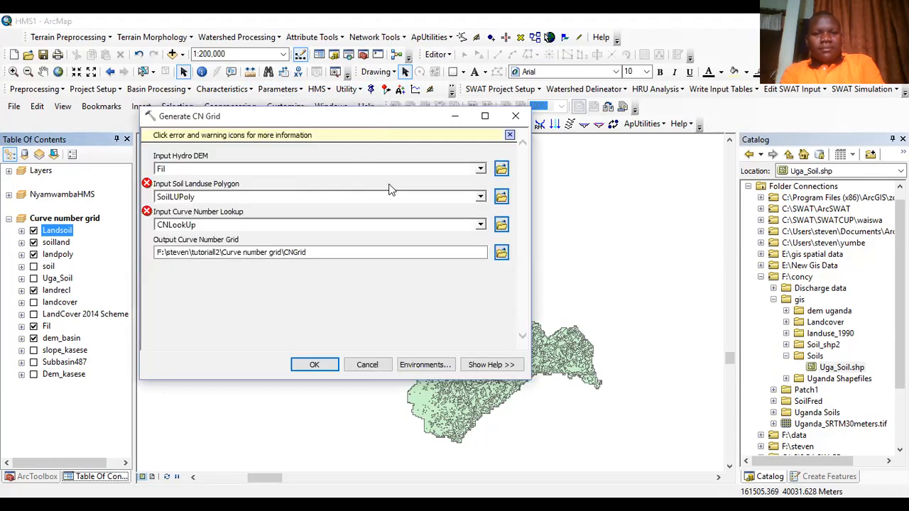
{"action": "left_click", "coordinate": [481, 199]}
{"action": "left_click", "coordinate": [188, 209]}
{"action": "left_click", "coordinate": [481, 226]}
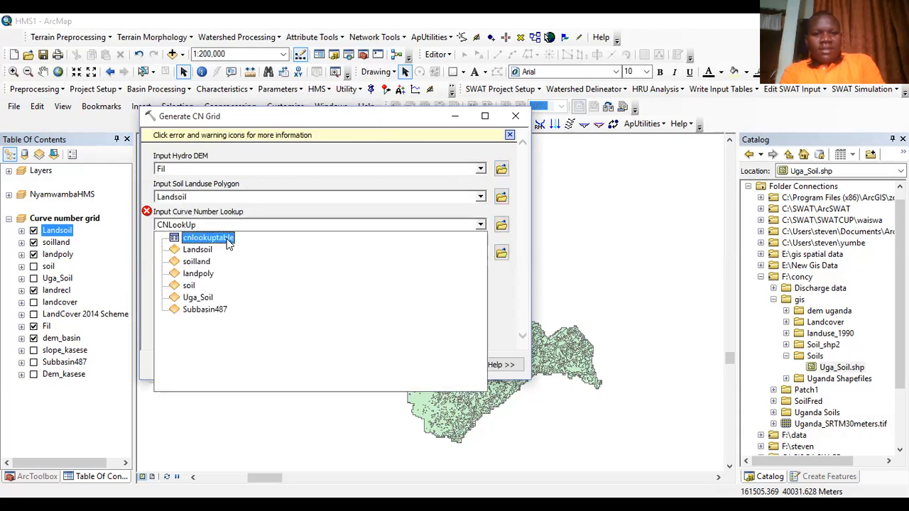
{"action": "left_click", "coordinate": [208, 238]}
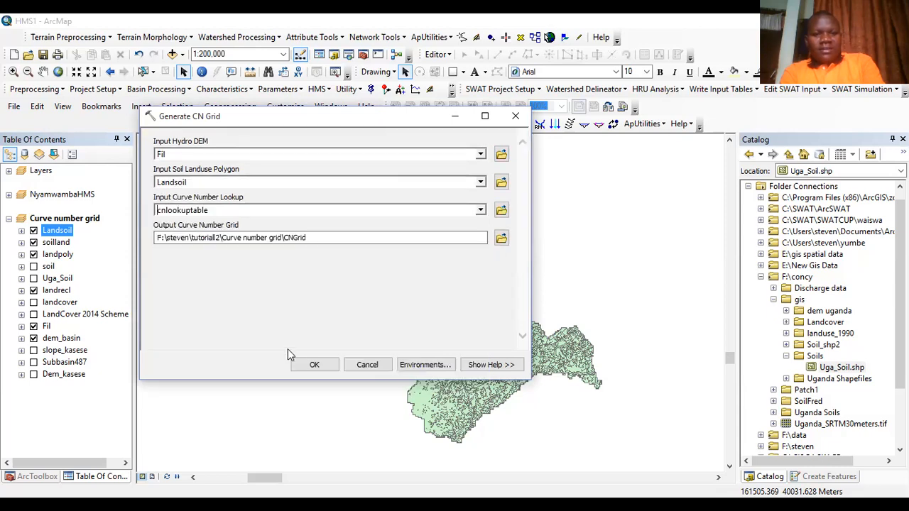
{"action": "left_click", "coordinate": [308, 361]}
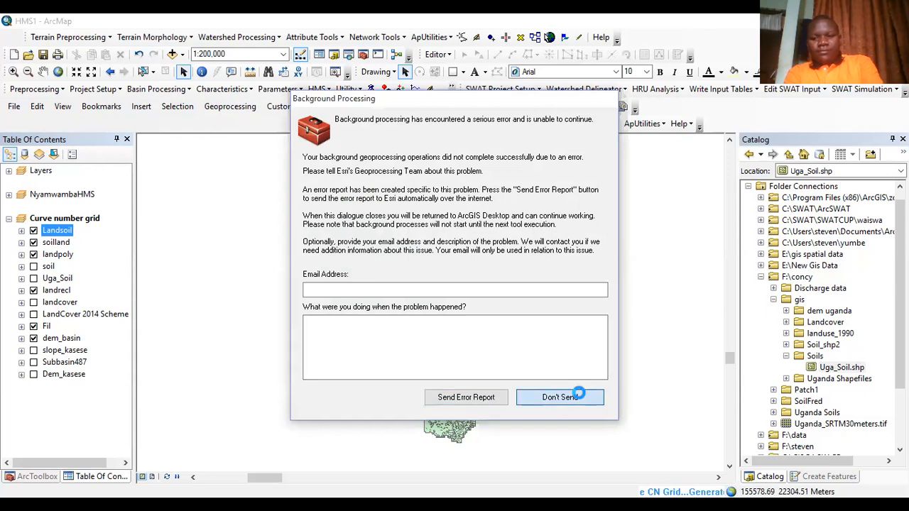
Decline the error report and try to rerun Generate CN Grid from the results with the same settings
{"action": "left_click", "coordinate": [579, 394]}
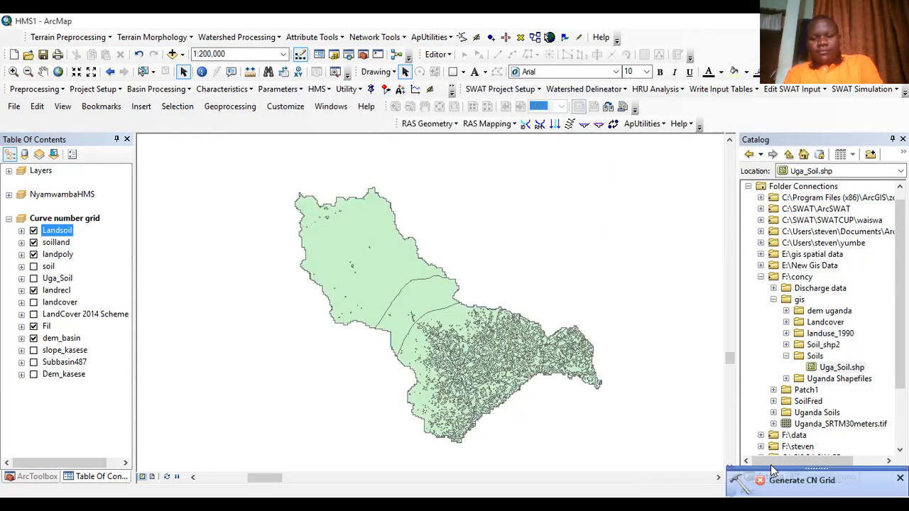
{"action": "left_click", "coordinate": [782, 482]}
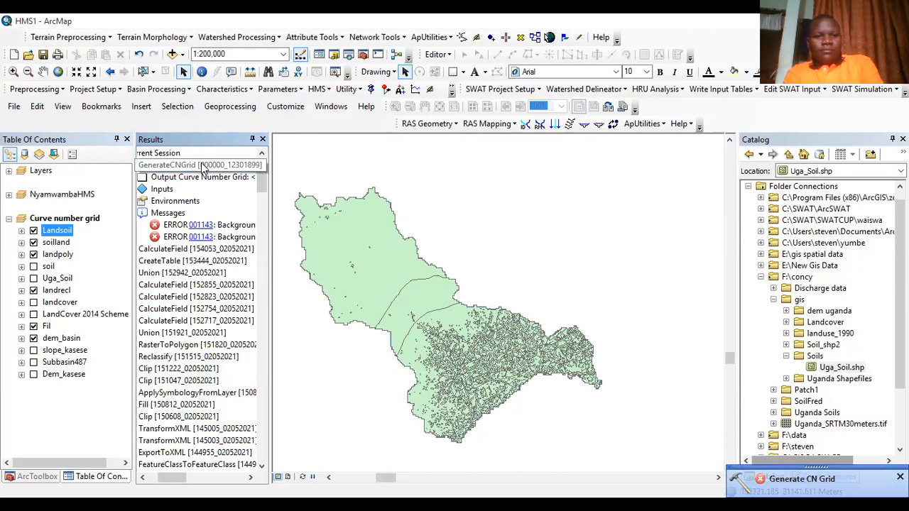
{"action": "left_click", "coordinate": [312, 364]}
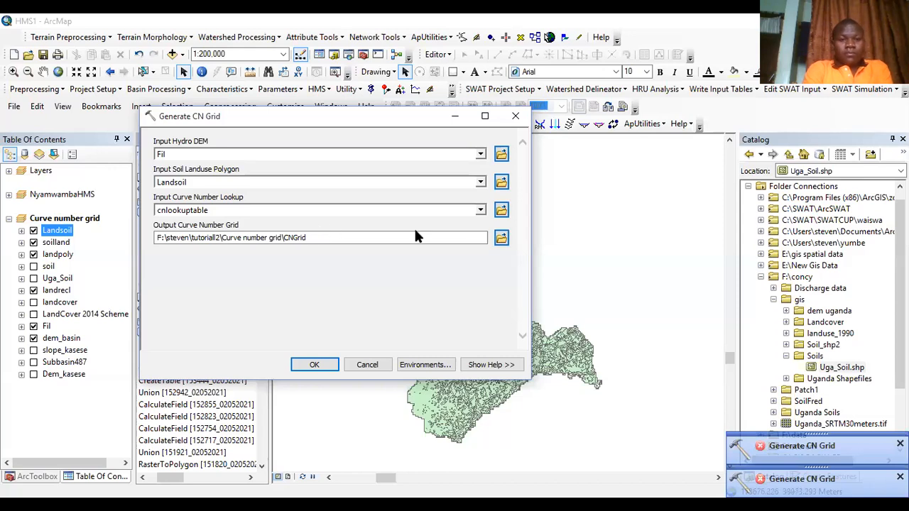
Set the output curve number grid to a raster named cngrid inside the cngrid folder
{"action": "left_click", "coordinate": [502, 239]}
{"action": "left_click", "coordinate": [353, 163]}
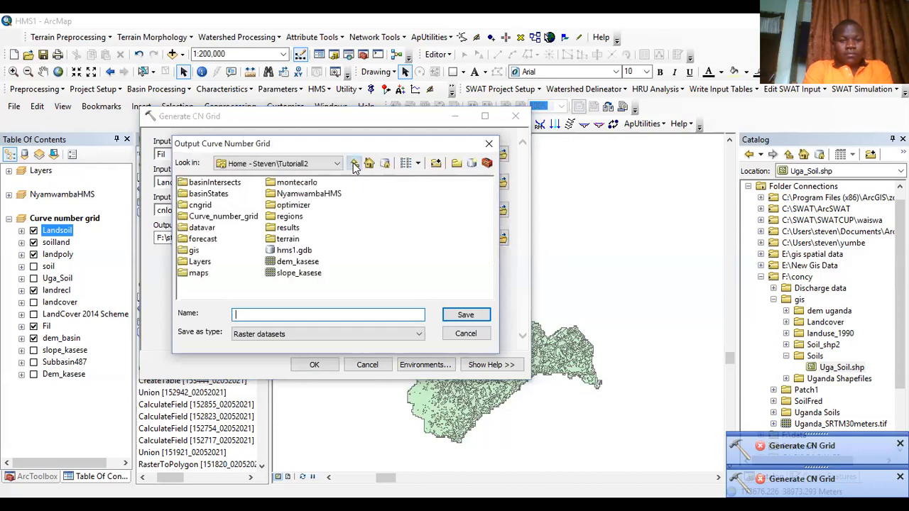
{"action": "left_click", "coordinate": [202, 207]}
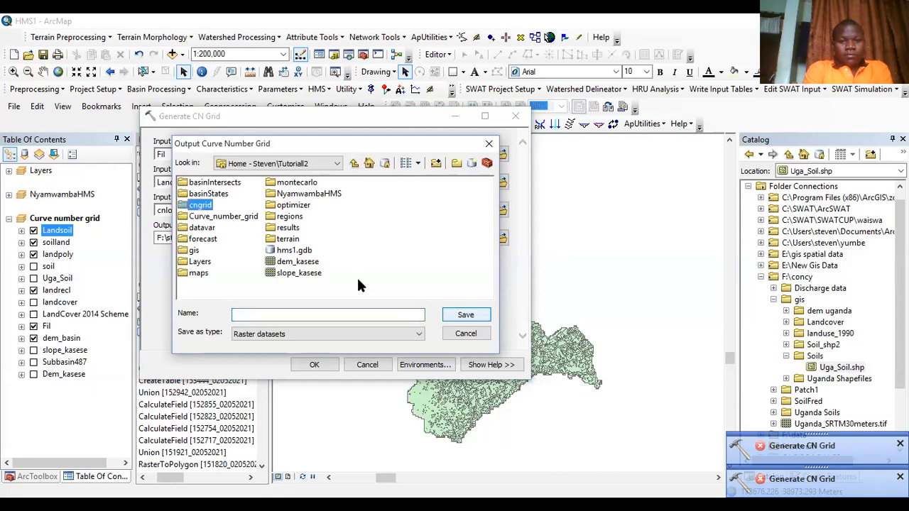
{"action": "double_click", "coordinate": [206, 206]}
{"action": "left_click", "coordinate": [252, 317]}
{"action": "type", "text": "c"}
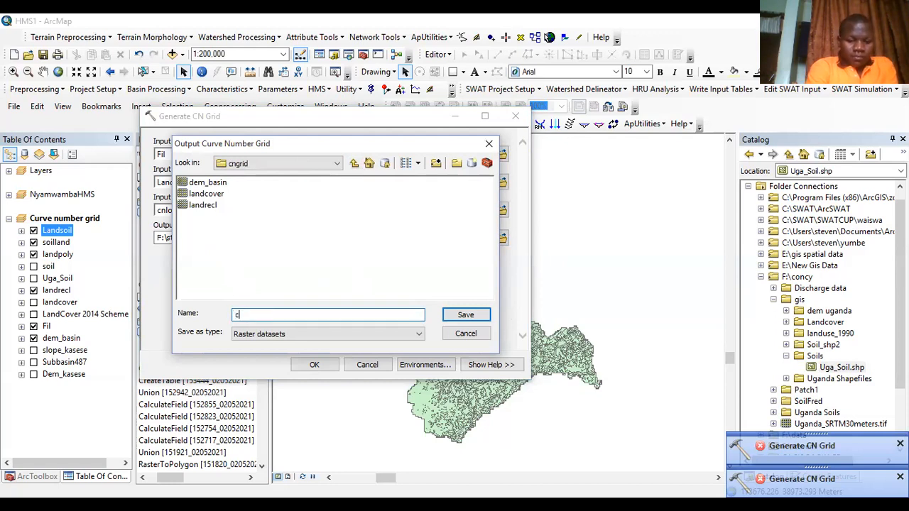
{"action": "type", "text": "ngrid"}
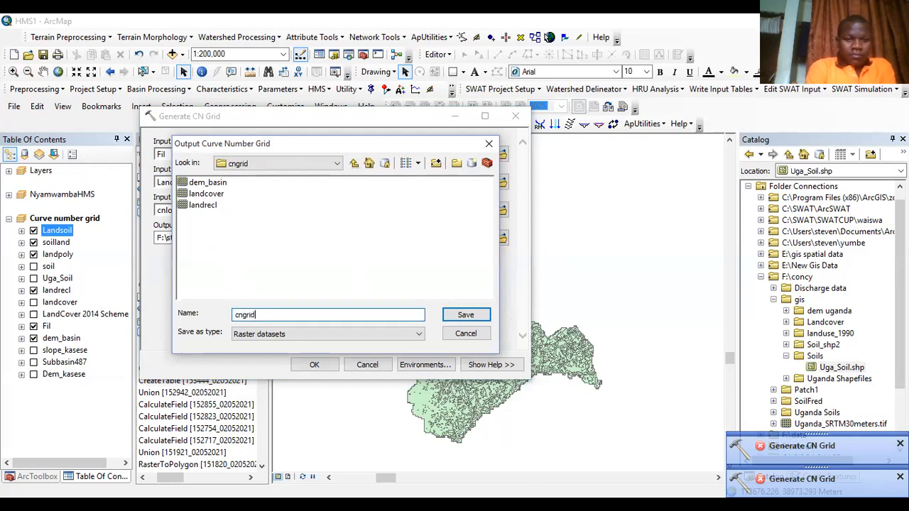
{"action": "left_click", "coordinate": [476, 317]}
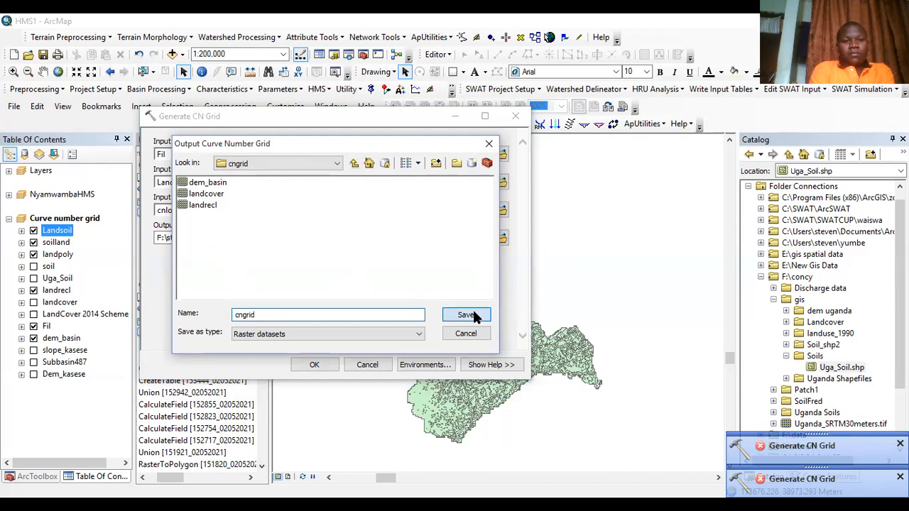
Run Generate CN Grid with the new output path, repeat the run after declining the error report, and close the results
{"action": "left_click", "coordinate": [315, 368]}
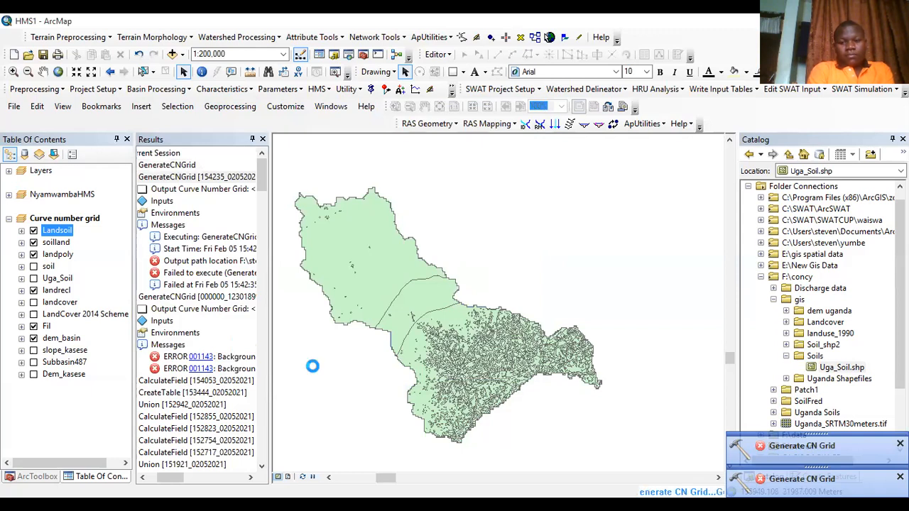
{"action": "left_click", "coordinate": [559, 402]}
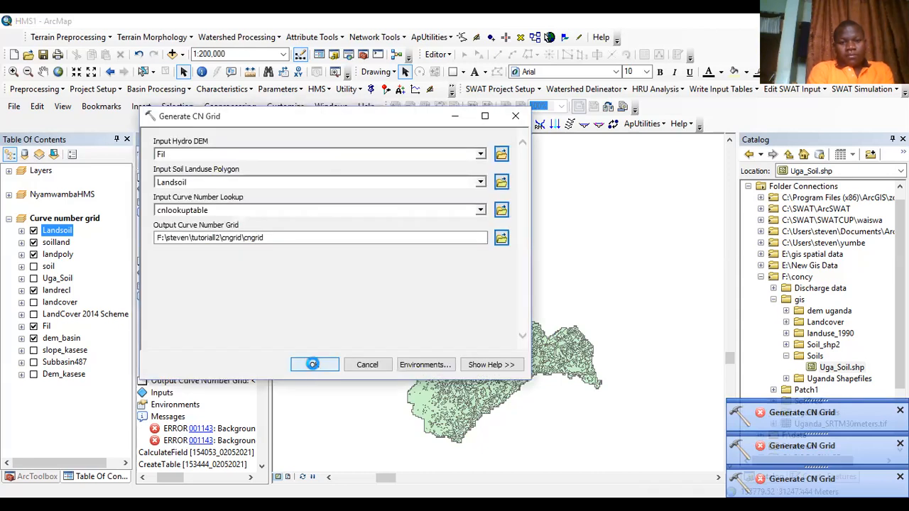
{"action": "left_click", "coordinate": [313, 364]}
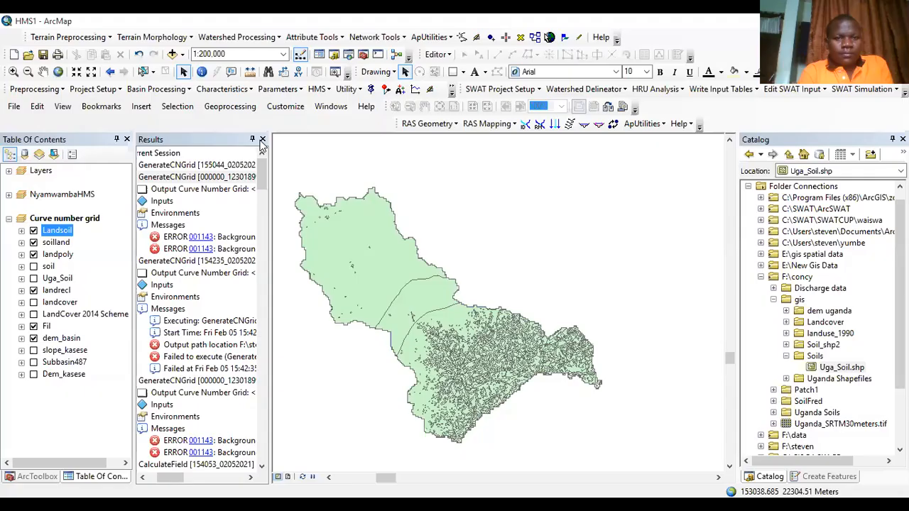
{"action": "left_click", "coordinate": [262, 139]}
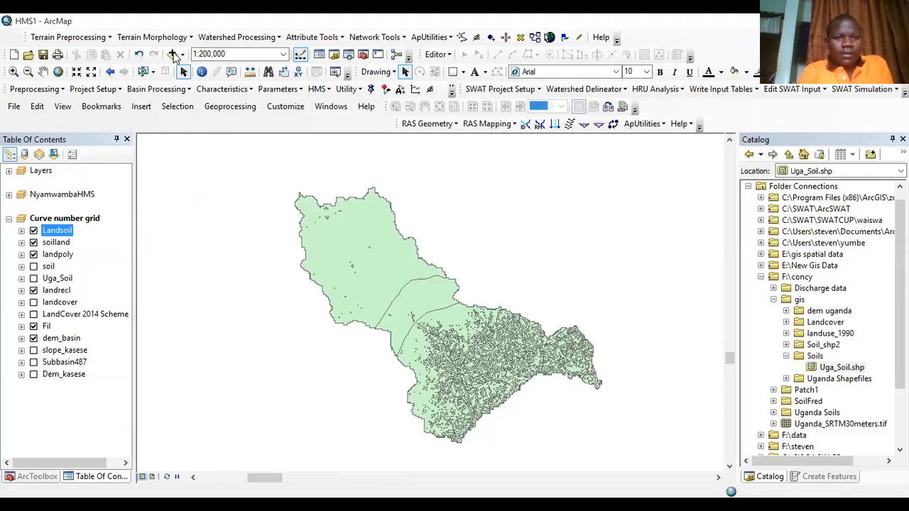
Add the cngrid raster to the map and hide the Landsoil, soilland and landpoly layers
{"action": "left_click", "coordinate": [173, 55]}
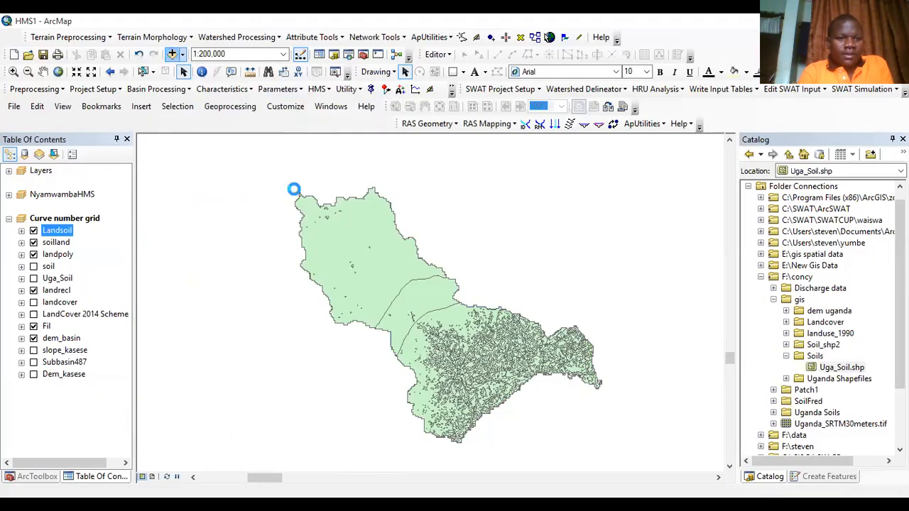
{"action": "left_click", "coordinate": [321, 194]}
{"action": "left_click", "coordinate": [584, 326]}
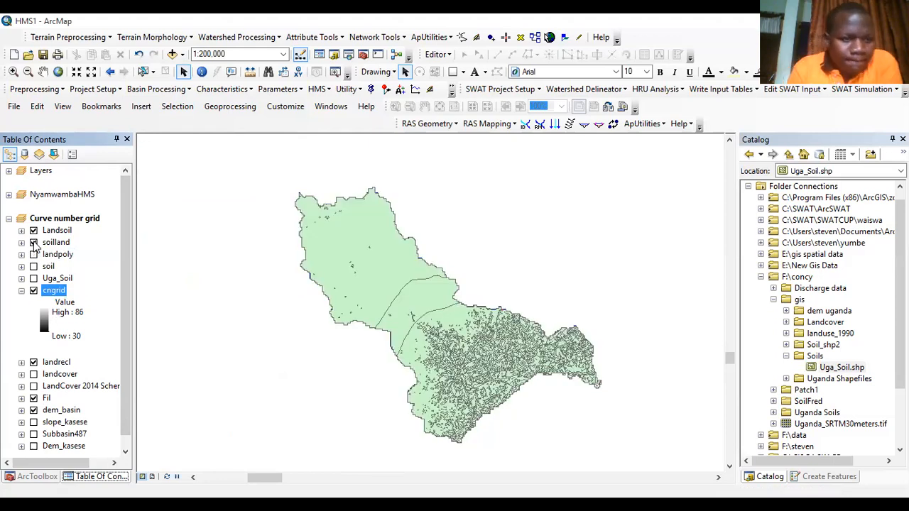
{"action": "left_click", "coordinate": [34, 243]}
{"action": "left_click", "coordinate": [33, 230]}
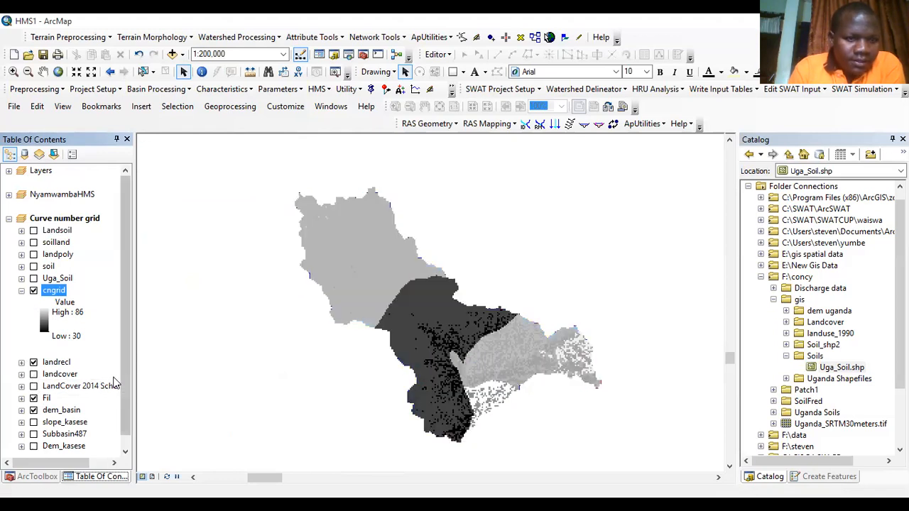
Apply a stretched color ramp to cngrid that runs from pale green through green, orange and brown to white
{"action": "double_click", "coordinate": [55, 290]}
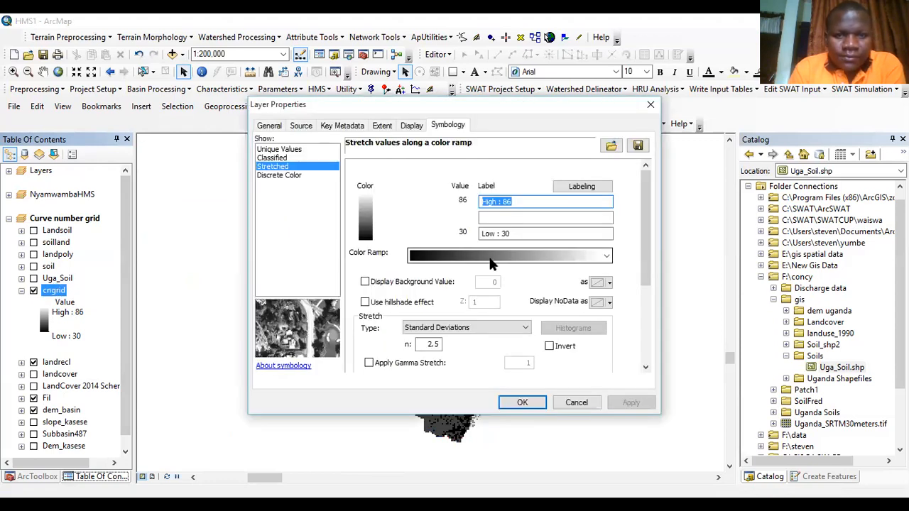
{"action": "left_click", "coordinate": [534, 260]}
{"action": "left_click", "coordinate": [547, 172]}
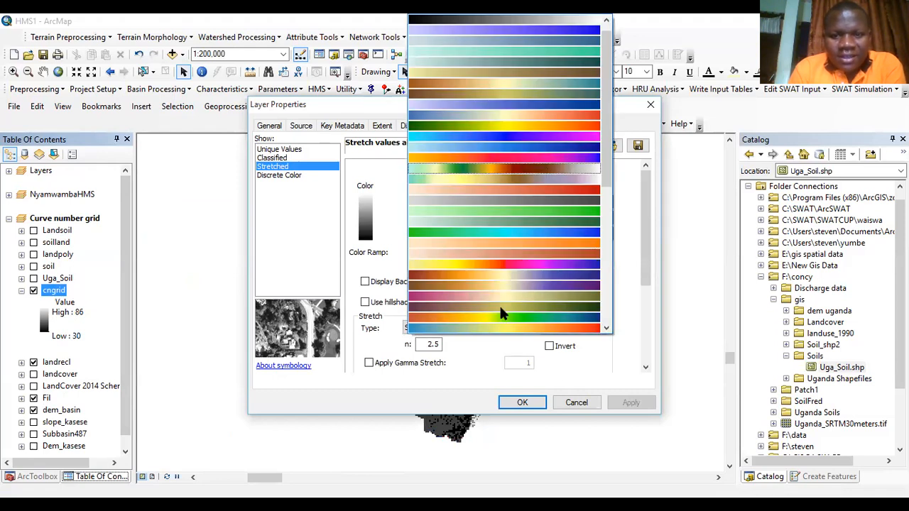
{"action": "left_click", "coordinate": [521, 402]}
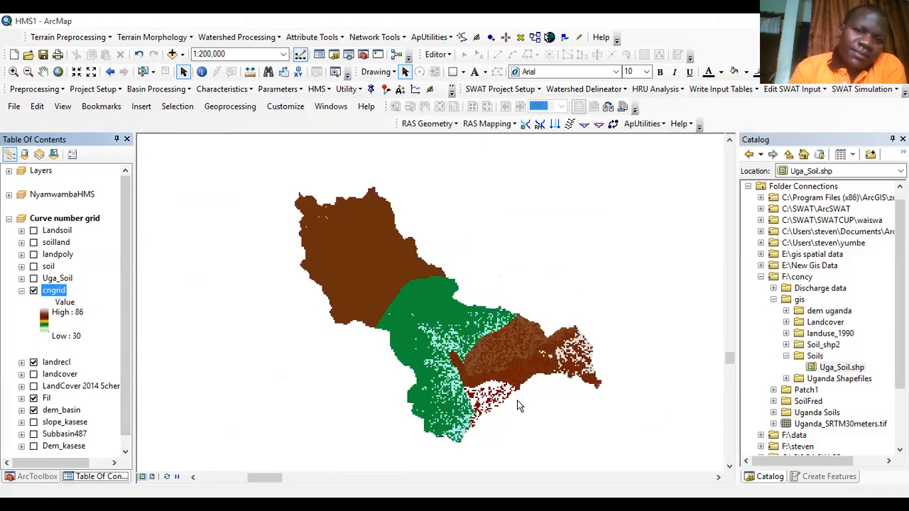
Symbolize cngrid by unique values, computing the missing unique values, and collapse its legend
{"action": "double_click", "coordinate": [54, 287]}
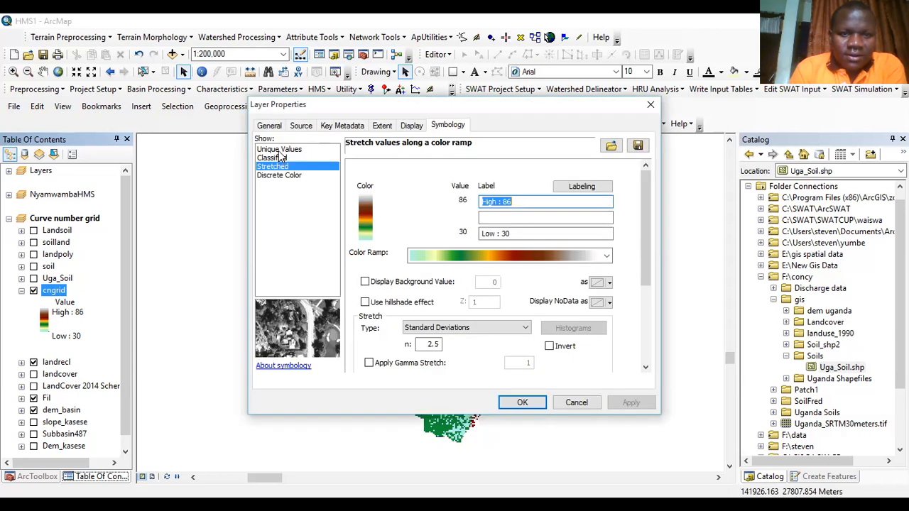
{"action": "left_click", "coordinate": [274, 151]}
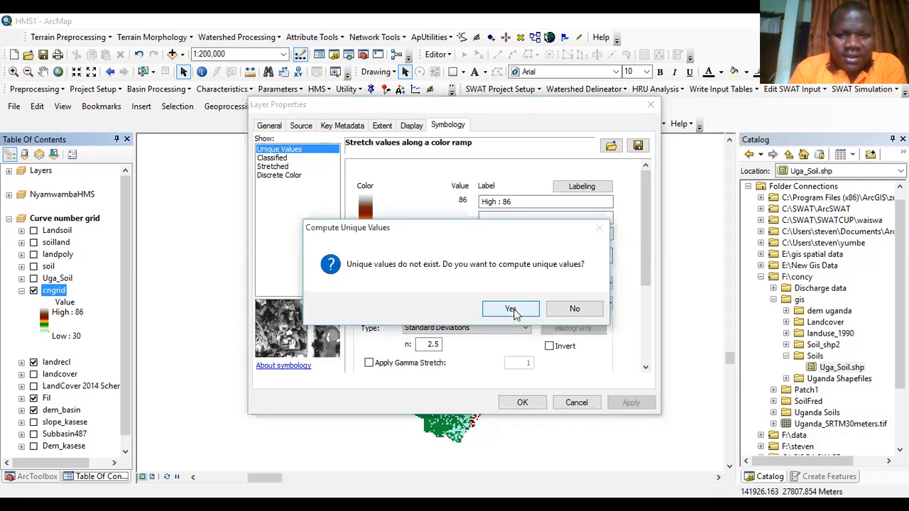
{"action": "left_click", "coordinate": [512, 311]}
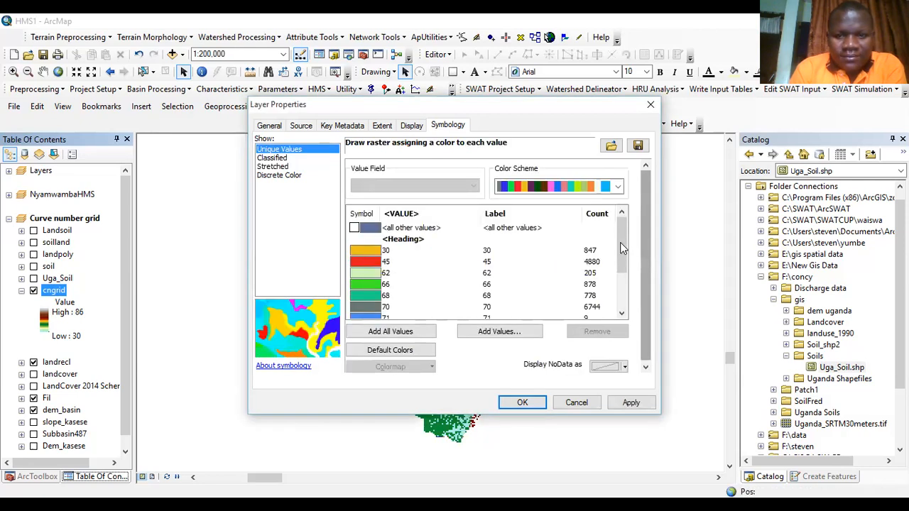
{"action": "scroll", "coordinate": [617, 294], "scroll_direction": "down", "scroll_amount": 2}
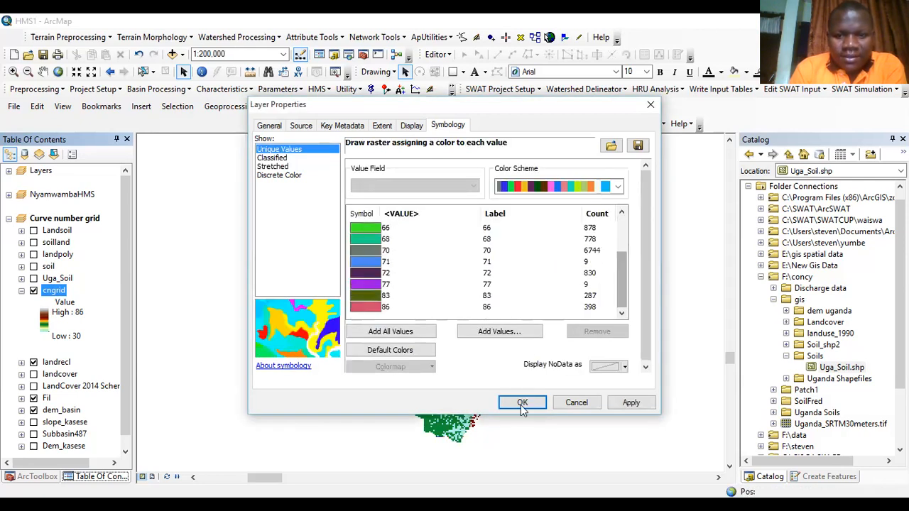
{"action": "left_click", "coordinate": [624, 402]}
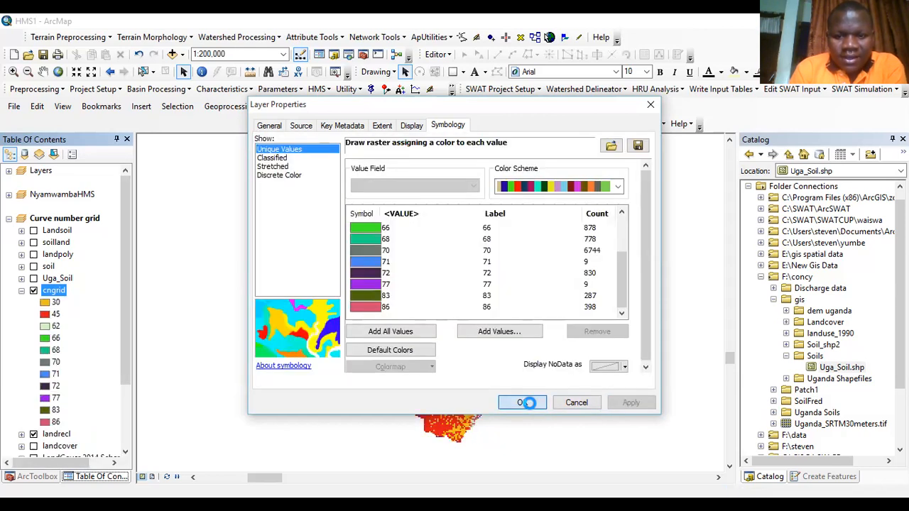
{"action": "key", "text": "Return"}
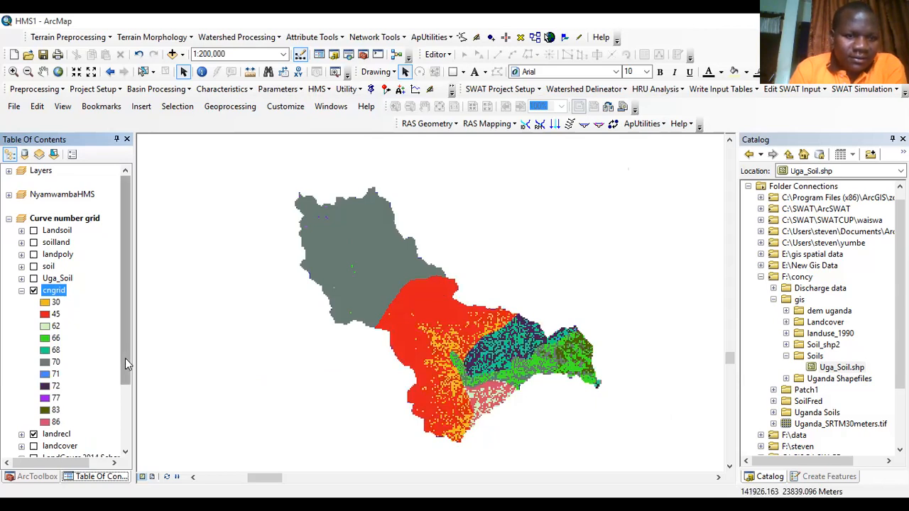
{"action": "scroll", "coordinate": [125, 358], "scroll_direction": "down", "scroll_amount": 1}
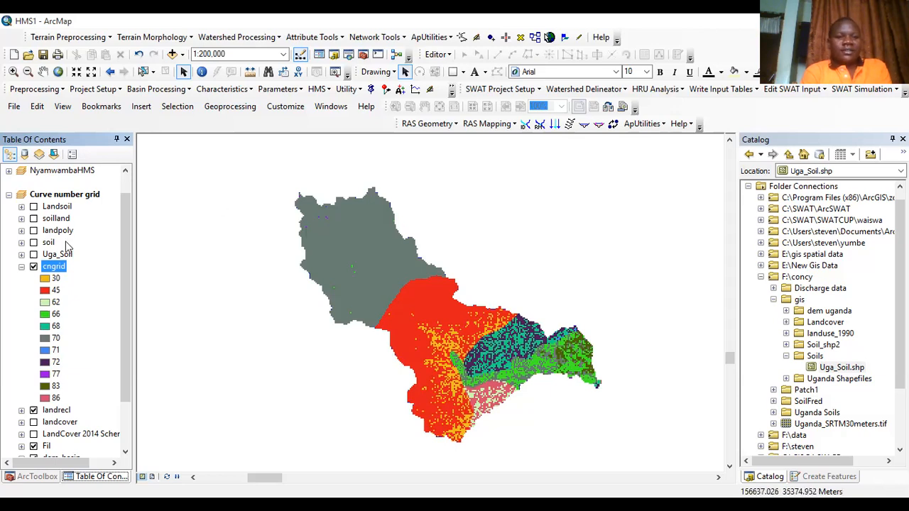
{"action": "left_click", "coordinate": [21, 268]}
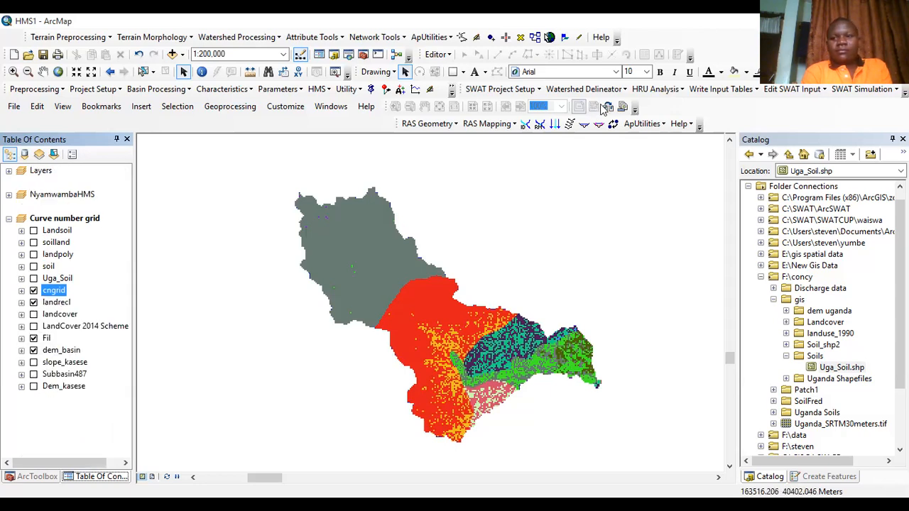